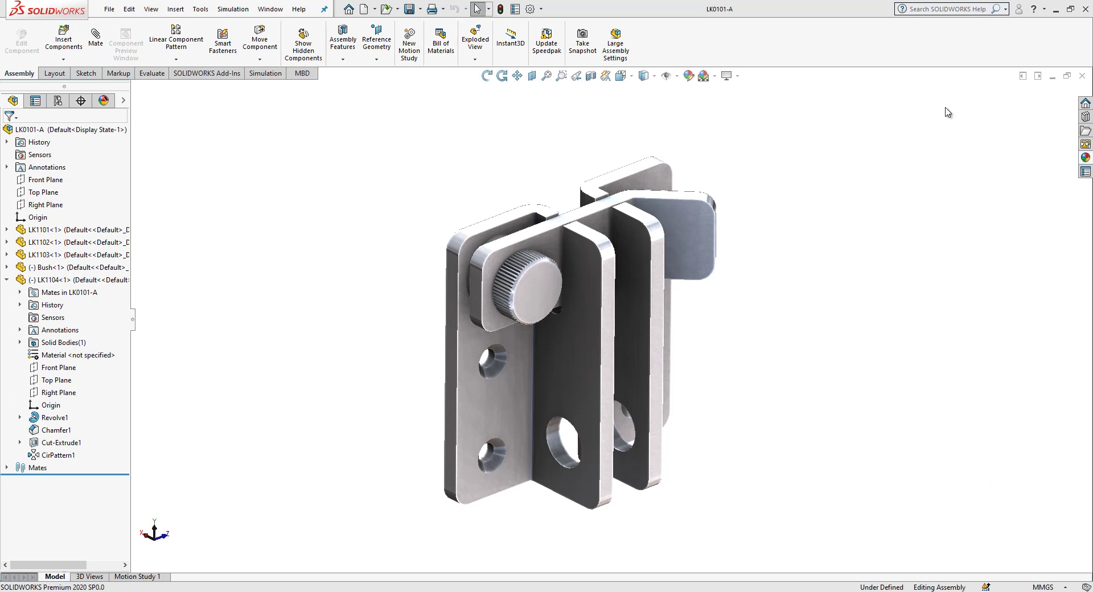
Step: Close the open LK0101-A assembly and create a new part document
left_click(1082, 76)
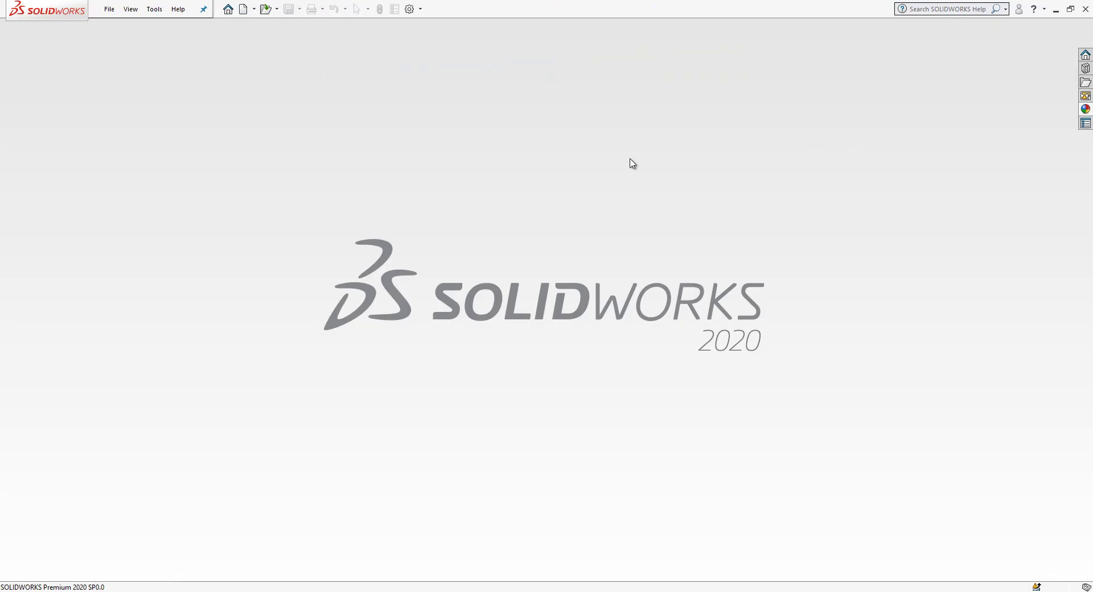
left_click(244, 10)
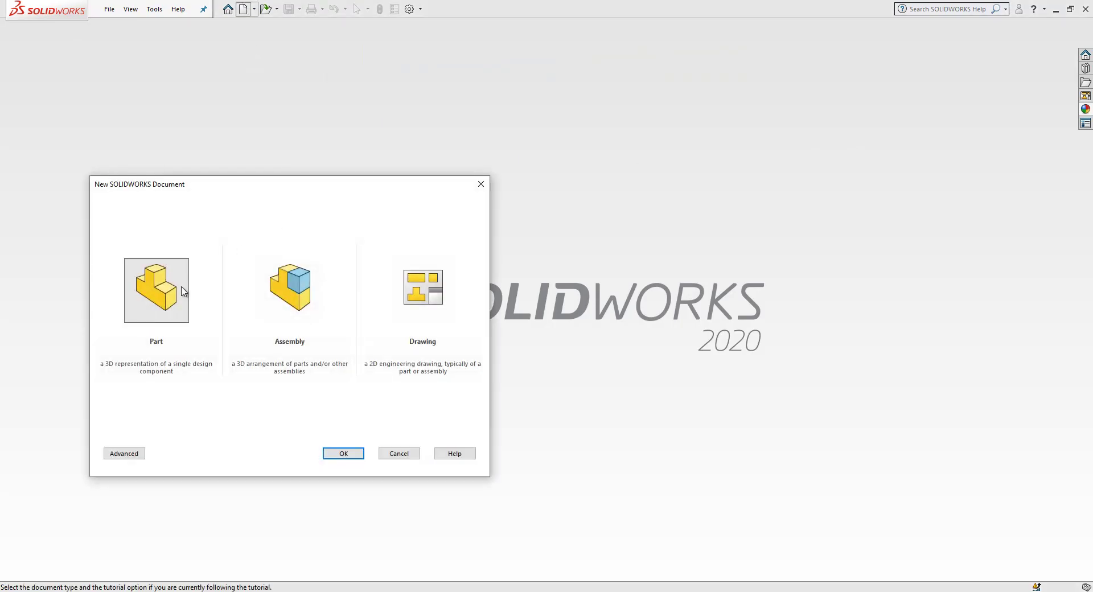
left_click(184, 291)
left_click(343, 453)
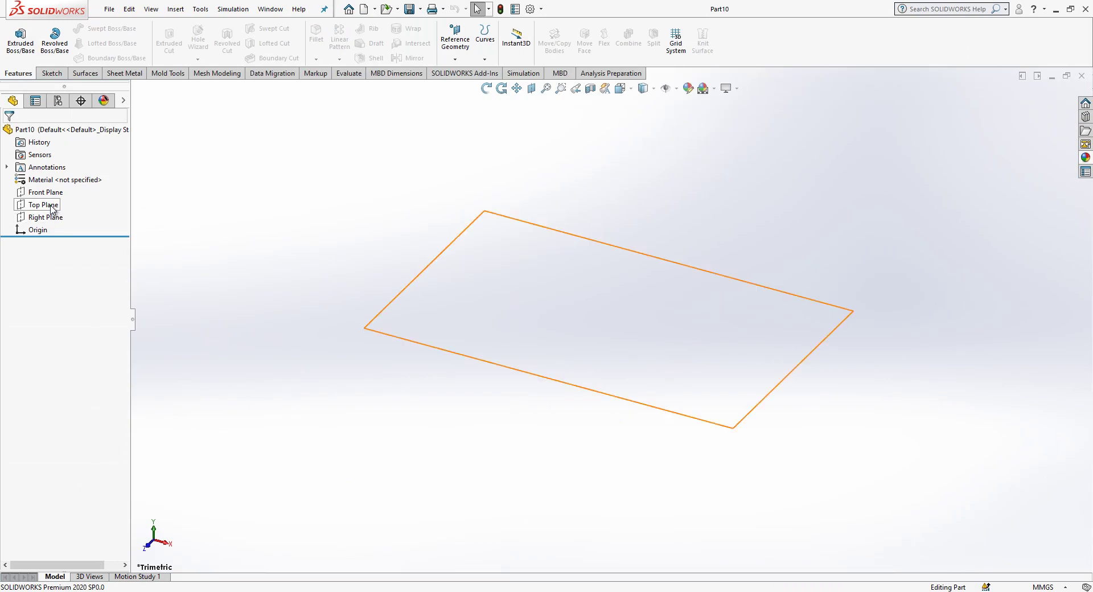
Step: On the Top Plane, sketch a horizontal line about 52 mm long ending at the origin and a vertical line down from it
left_click(45, 205)
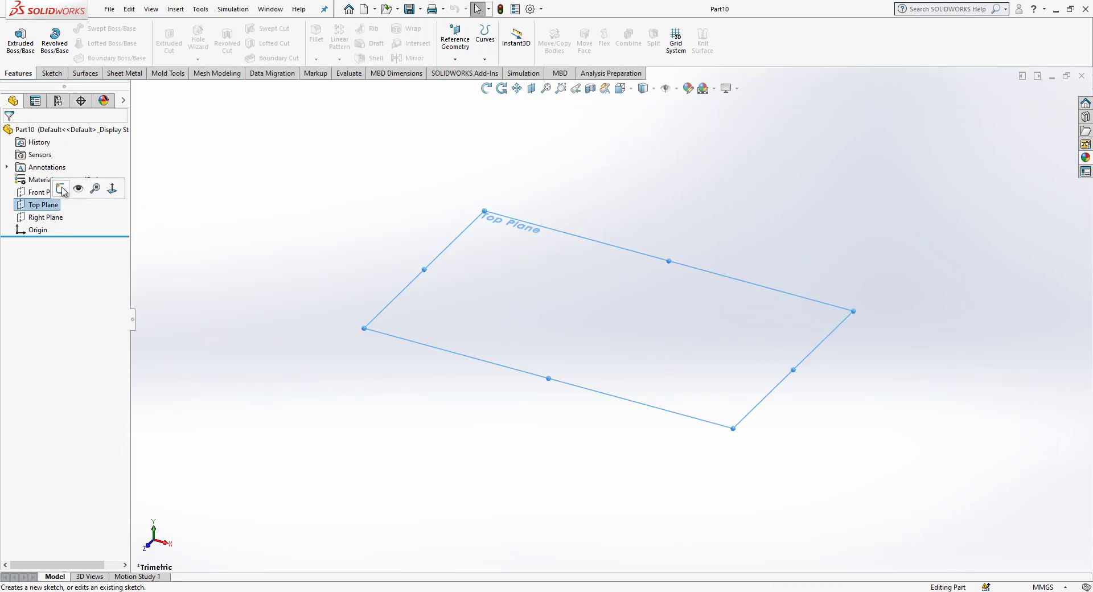
left_click(62, 189)
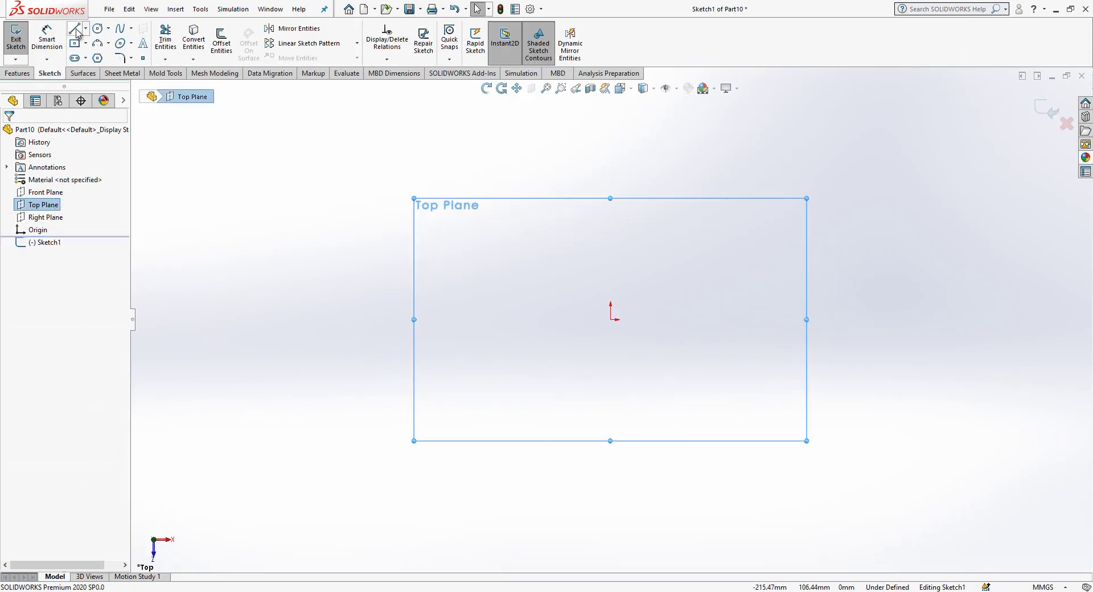
left_click(74, 28)
left_click(491, 320)
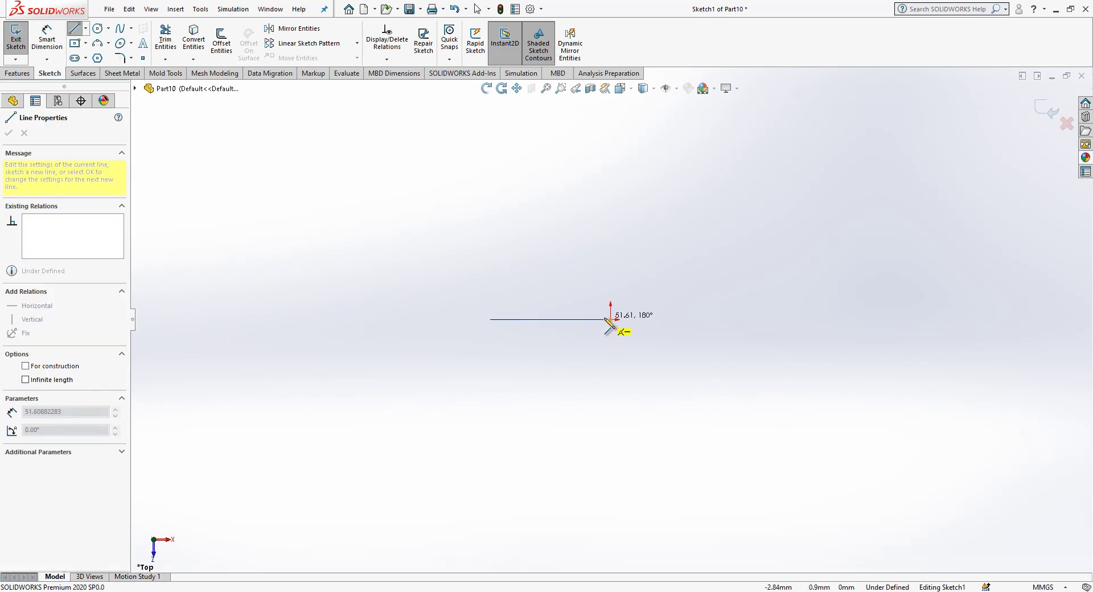
left_click(611, 320)
left_click(611, 437)
key("Escape")
Step: Make both sketch lines equal, dimension the horizontal one to 20 mm, and finish the sketch
mouse_move(796, 273)
left_mouse_down()
mouse_move(585, 403)
mouse_move(432, 466)
left_mouse_up()
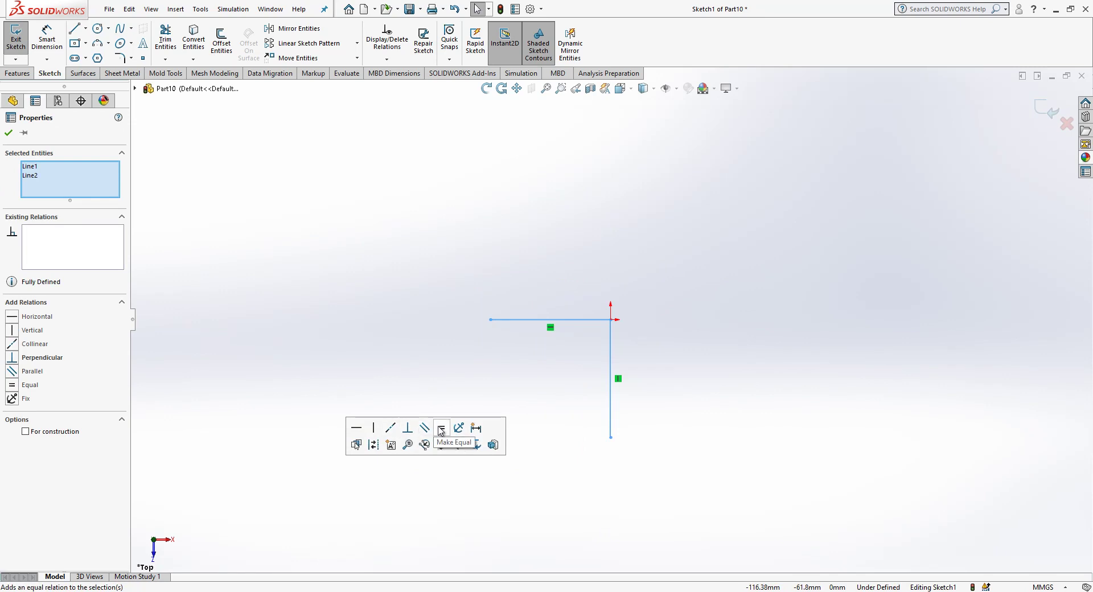
left_click(46, 39)
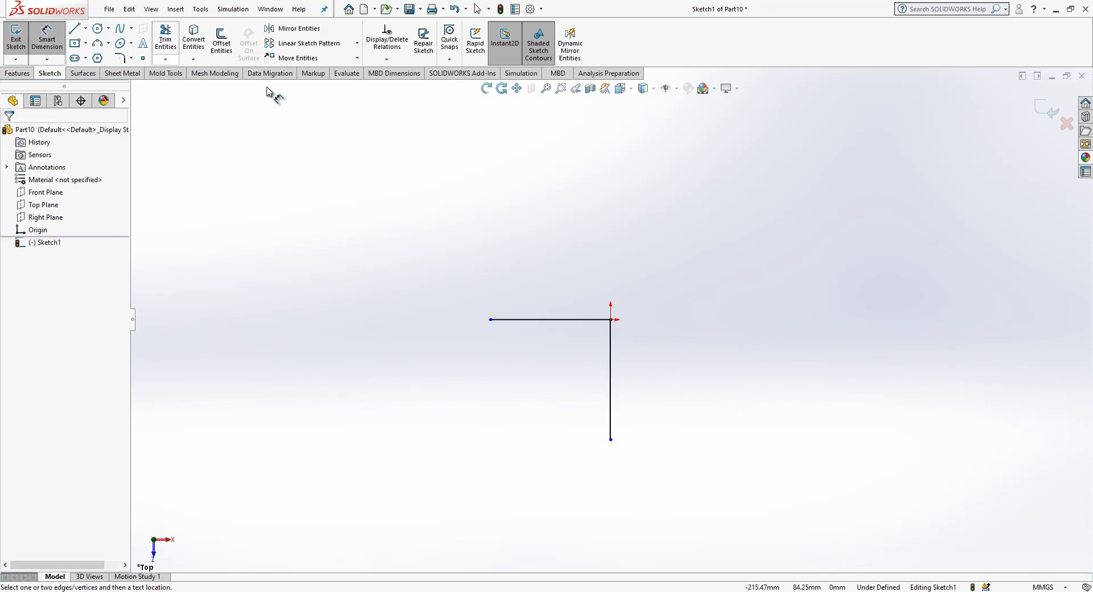
left_click(569, 320)
left_click(576, 268)
type("20")
key("Return")
key("Escape")
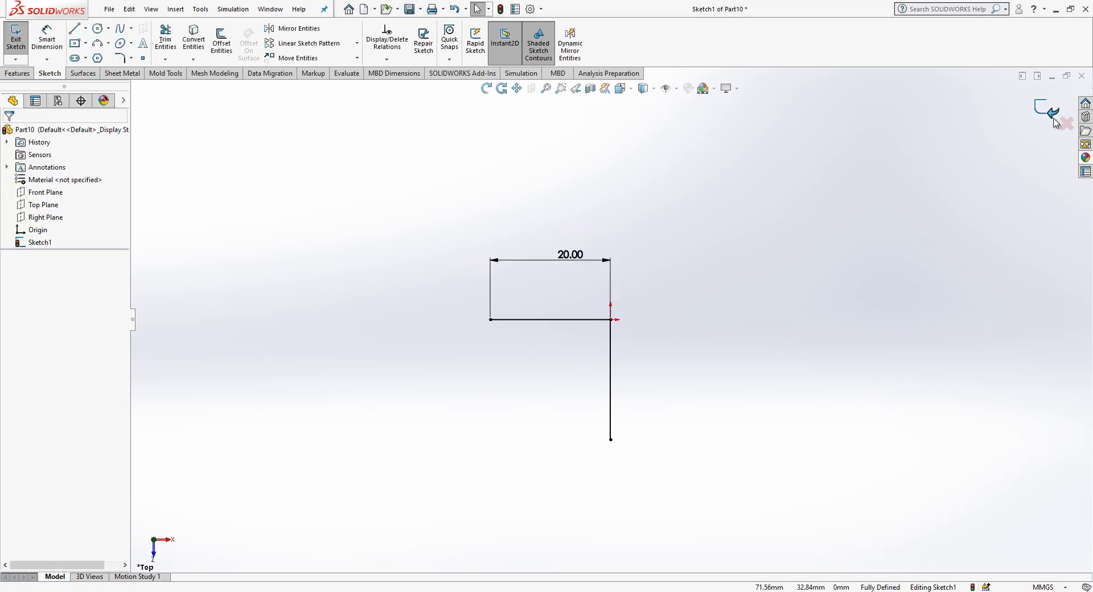
left_click(1051, 113)
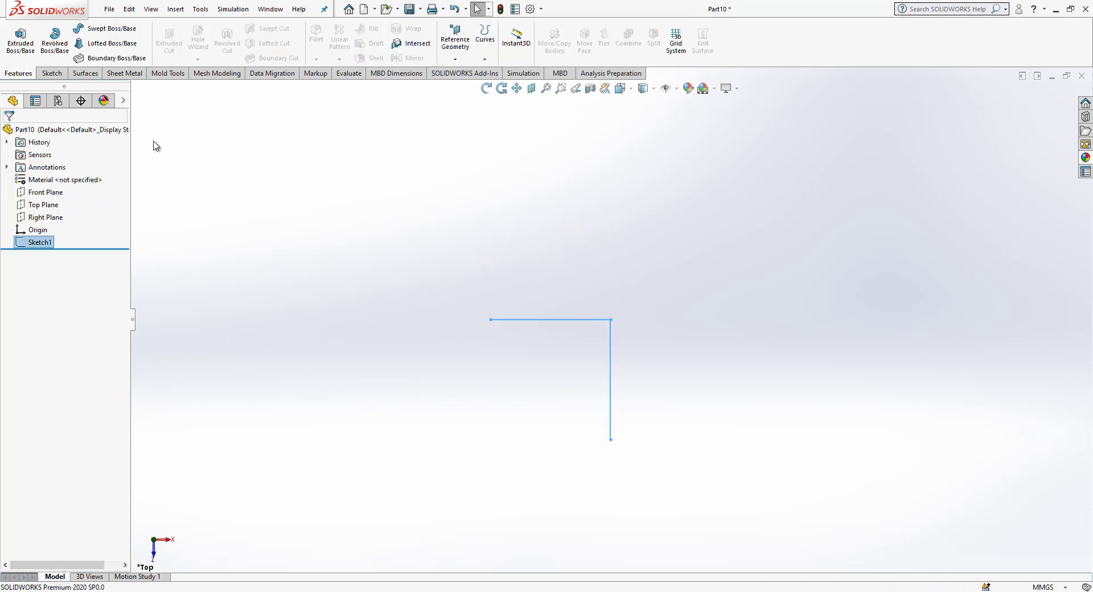
Step: Start a sheet metal Base Flange from the L-shaped sketch with a depth of 50 mm, leaving the thickness direction unreversed
left_click(115, 74)
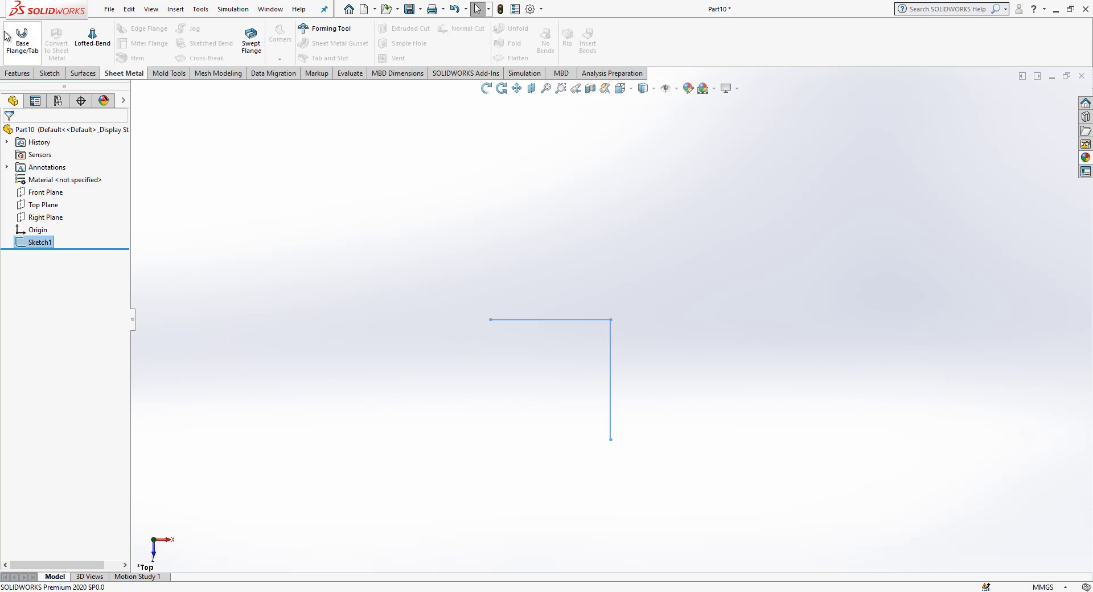
left_click(22, 40)
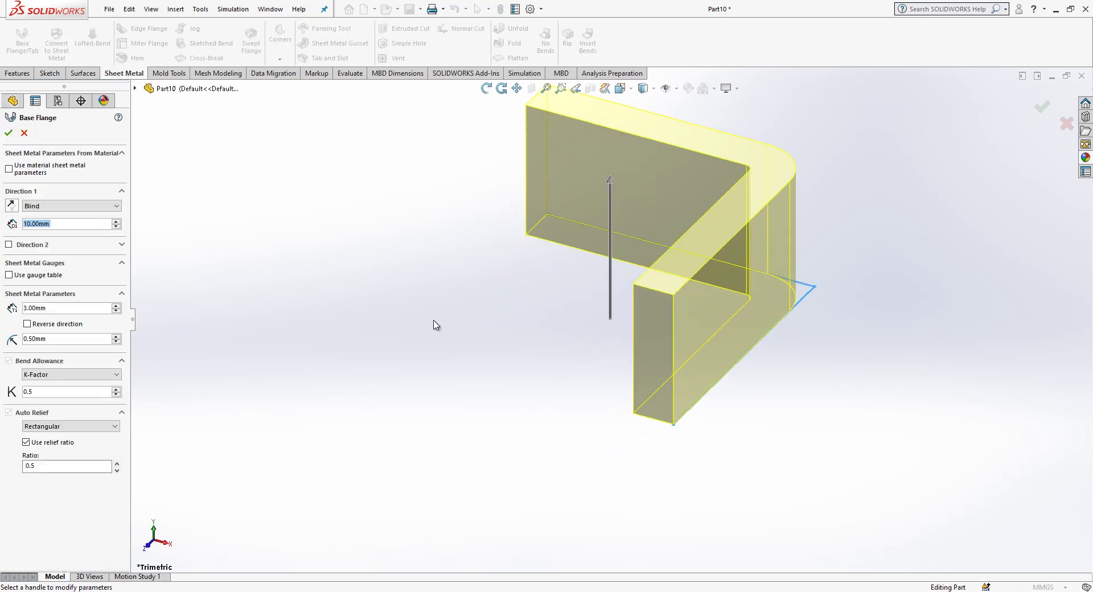
type("50")
key("Return")
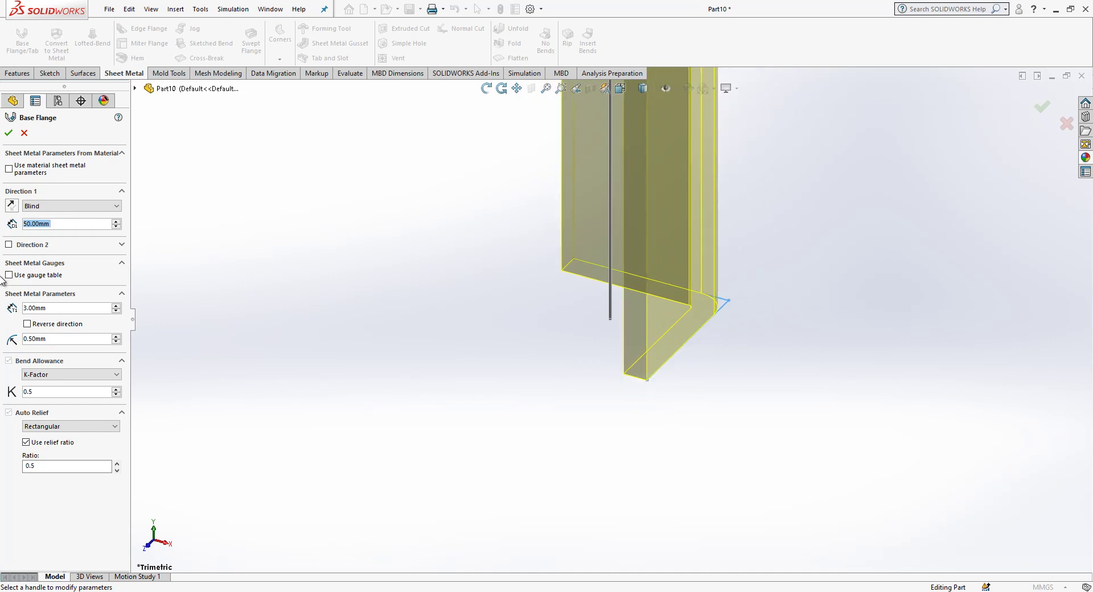
left_click(38, 326)
left_click(41, 326)
middle_click_drag(386, 396, 712, 188)
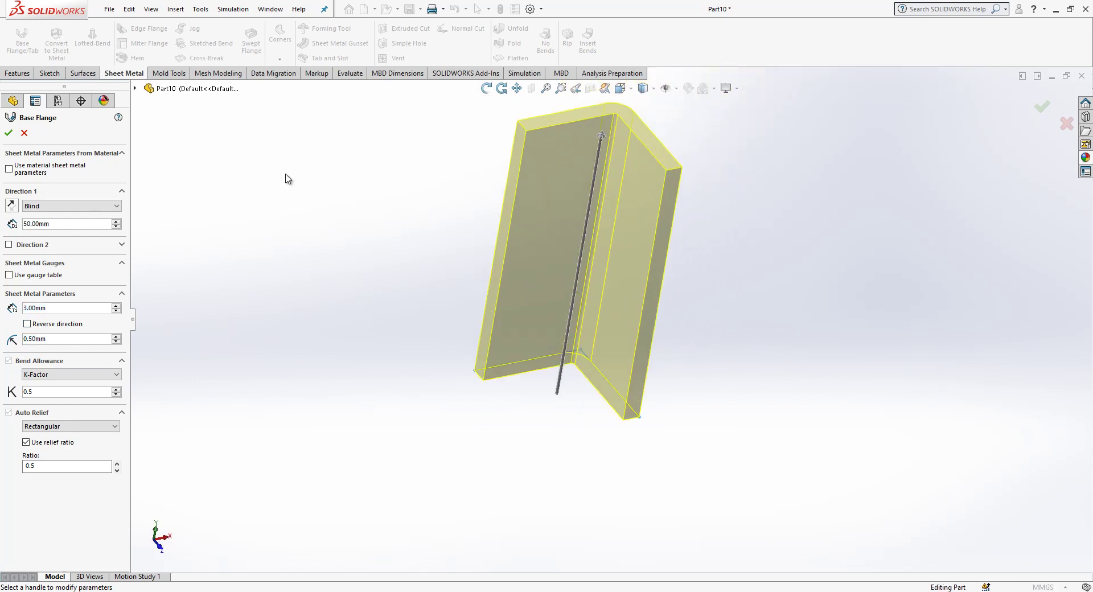
Step: Set the base flange's end condition to Mid Plane and create the flange
left_click(105, 206)
left_click(108, 245)
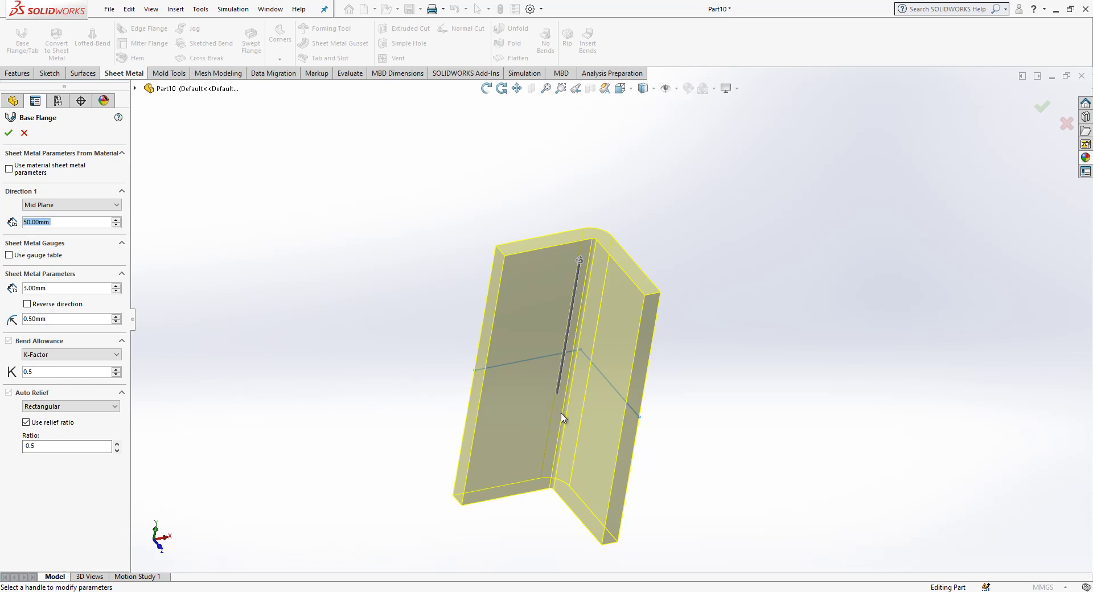
mouse_move(561, 417)
middle_mouse_down()
mouse_move(596, 415)
mouse_move(555, 424)
middle_mouse_up()
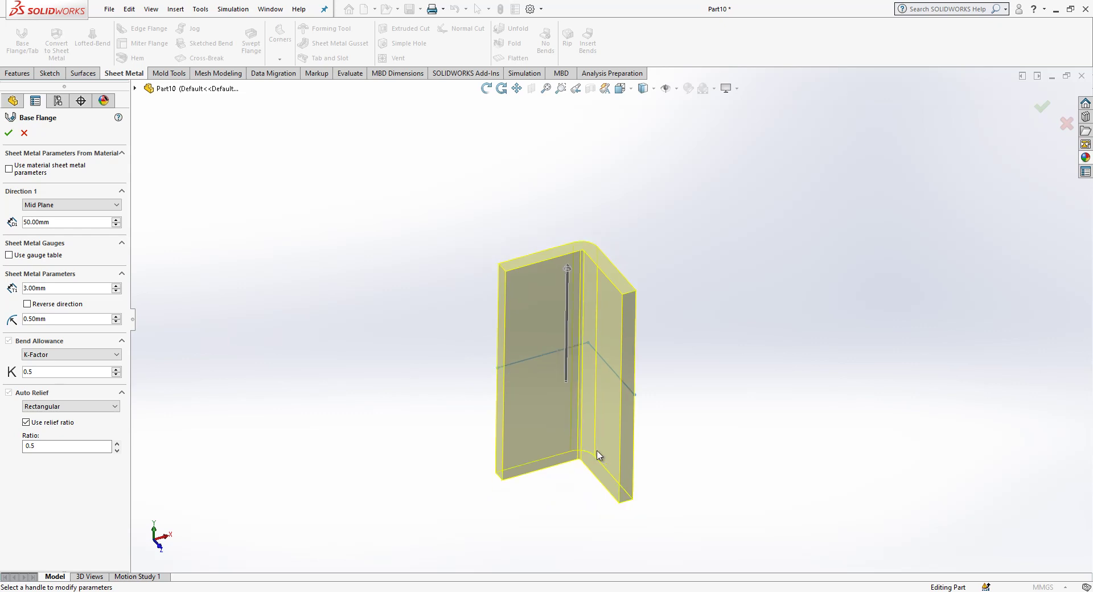
mouse_move(609, 463)
middle_mouse_down()
mouse_move(649, 442)
mouse_move(669, 463)
mouse_move(622, 447)
middle_mouse_up()
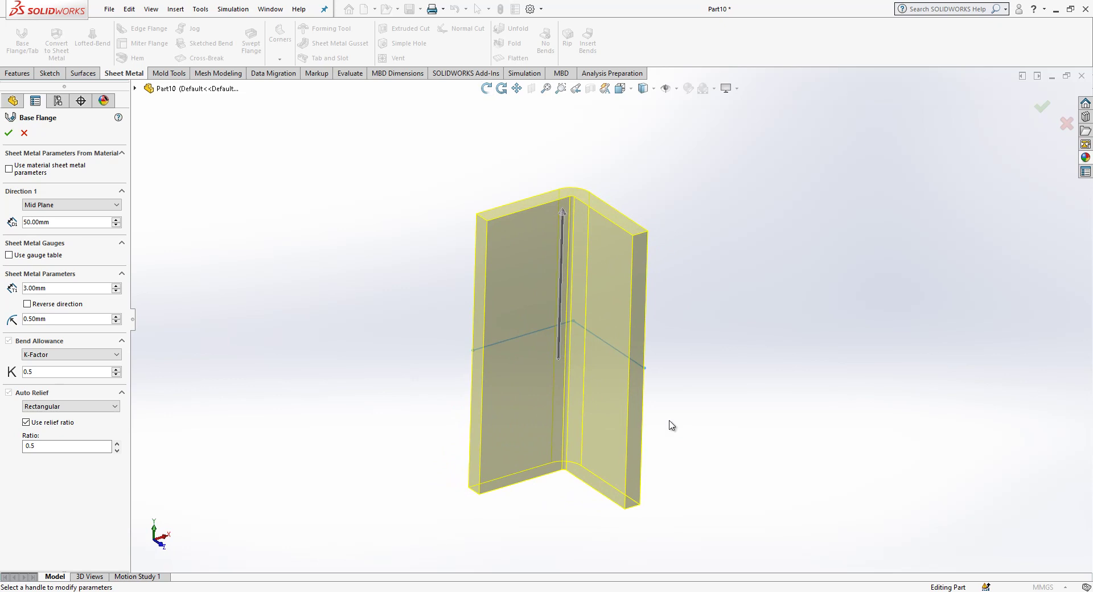
left_click(12, 136)
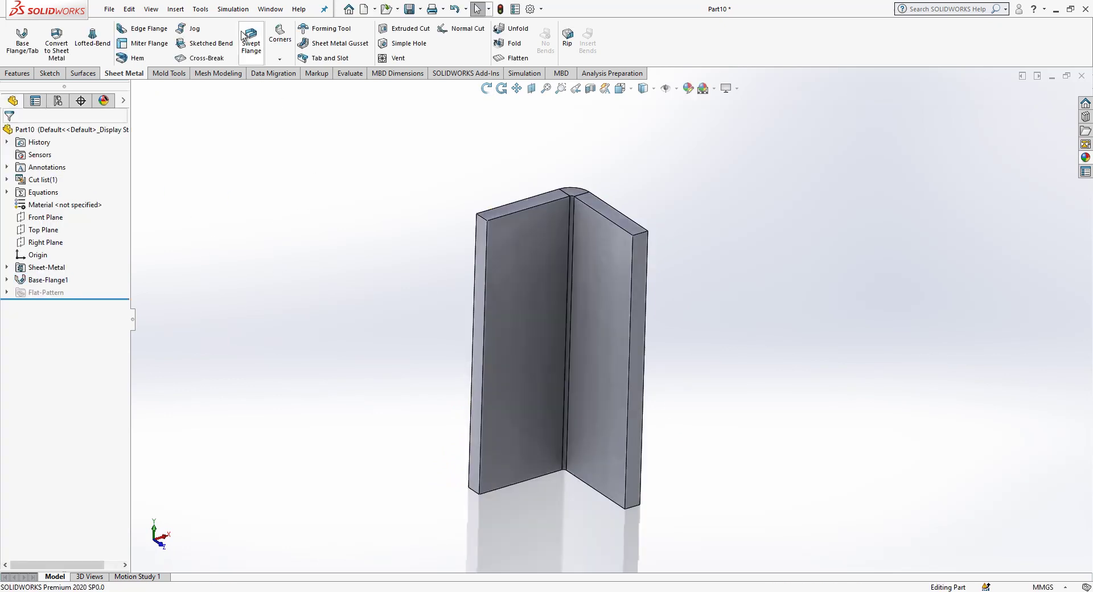
Step: Fillet the four outer corner edges of the two flange legs with a 3 mm radius
scroll(217, 65, "up", 3)
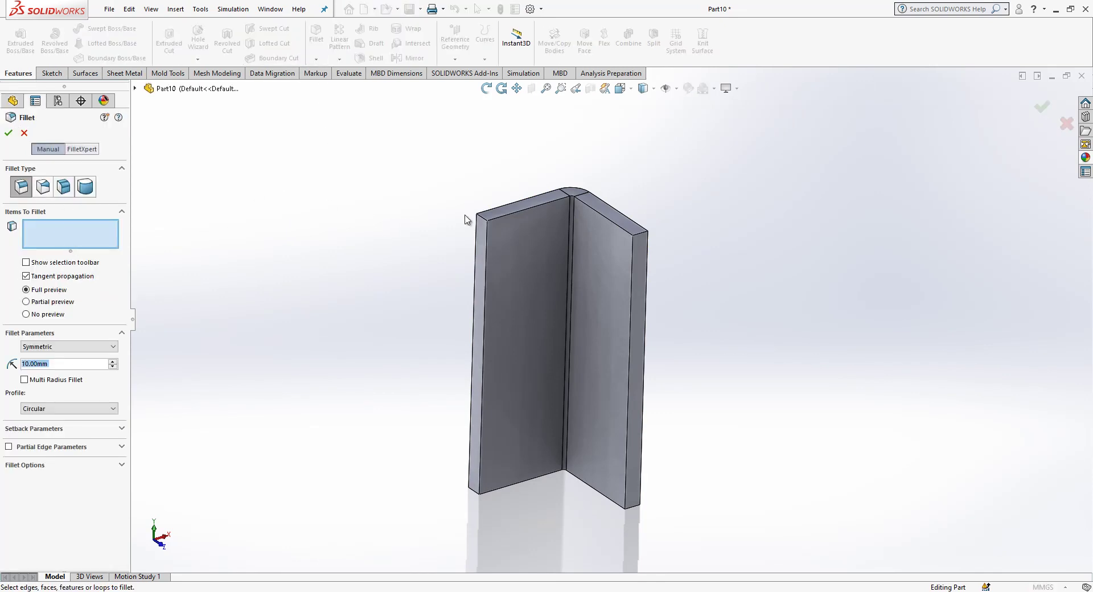
left_click(486, 221)
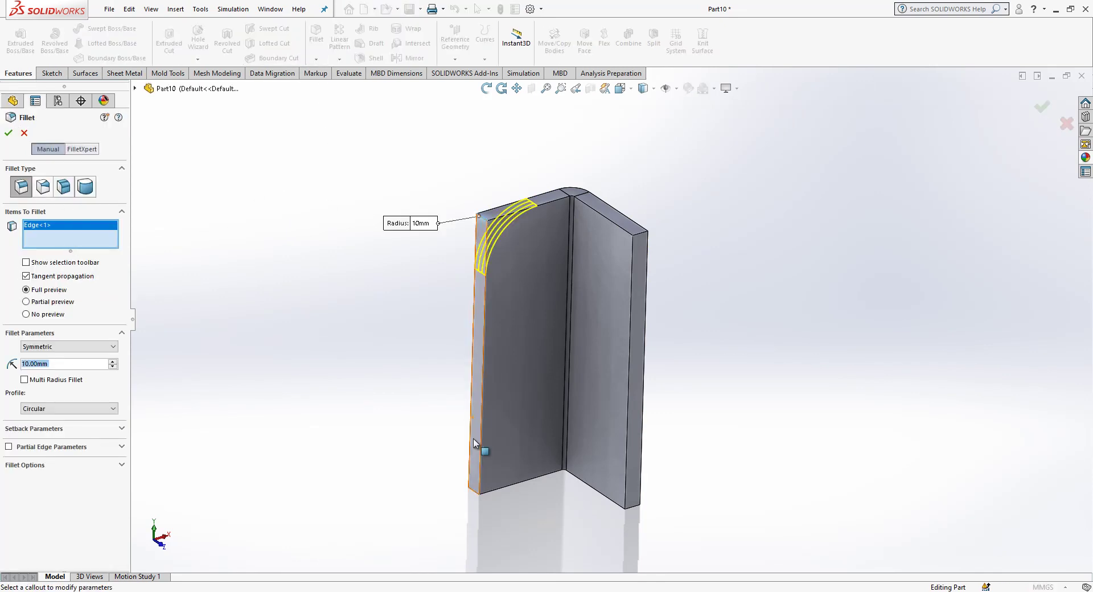
left_click(481, 494)
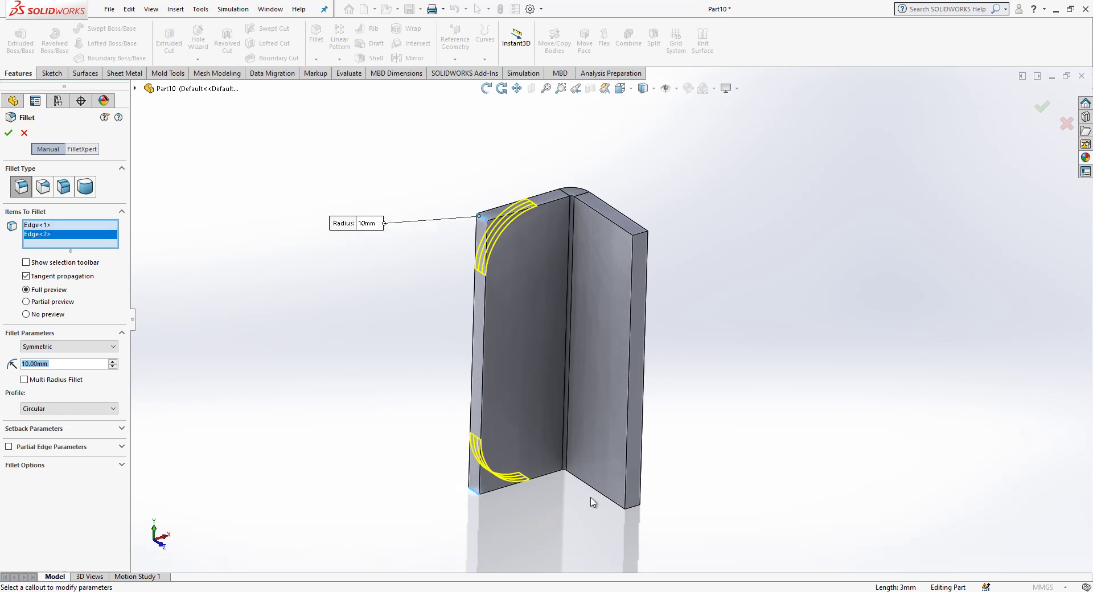
left_click(633, 510)
left_click(646, 242)
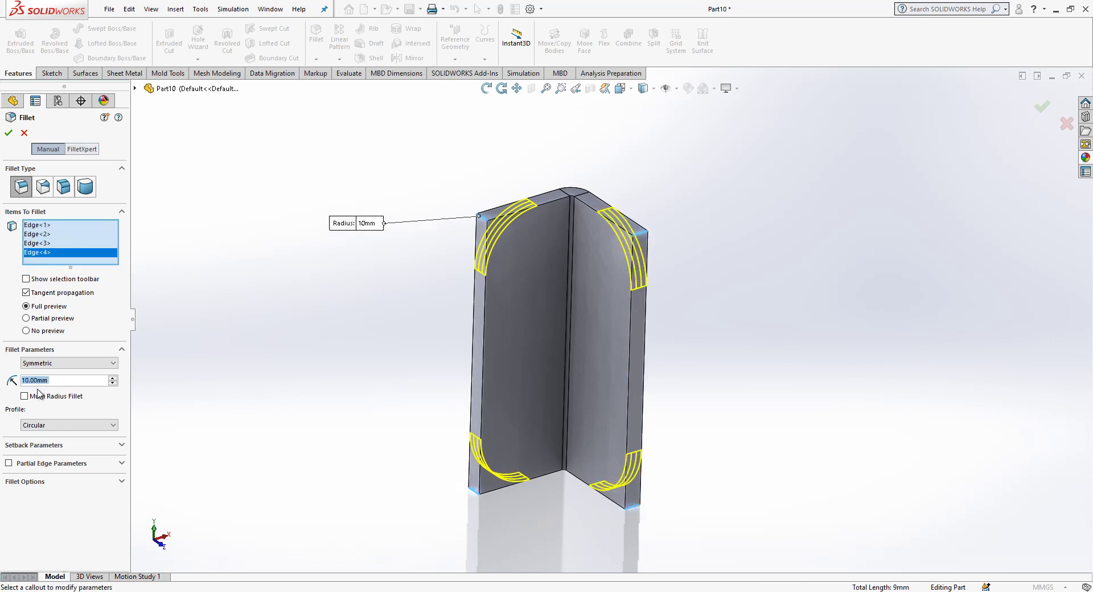
type("3")
key("Return")
key("Return")
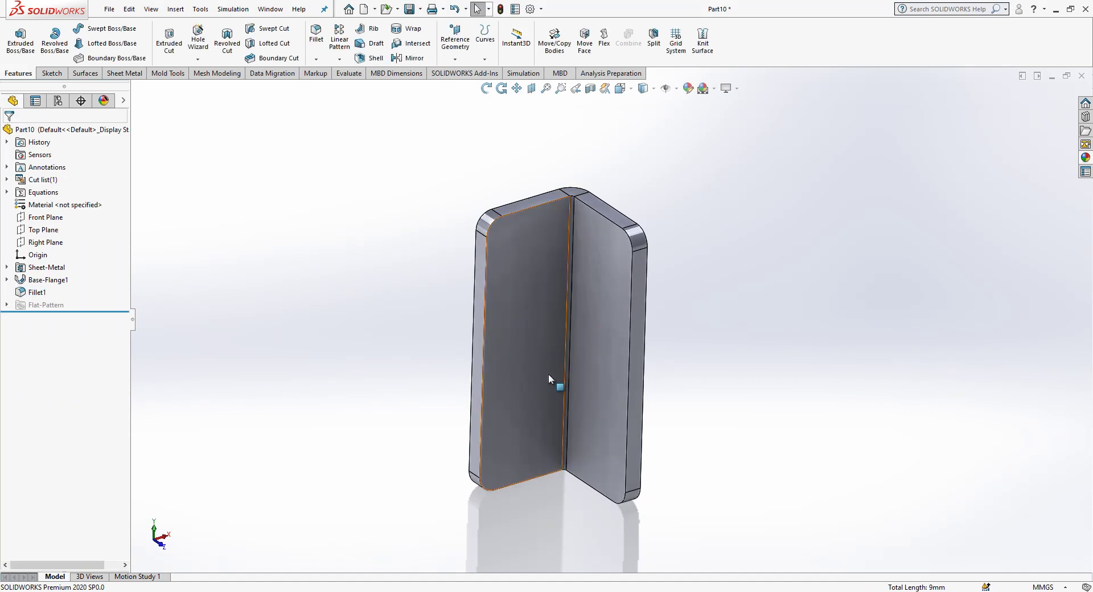
Step: Open a sketch on the right leg's inner face and draw a circle of about 5 mm radius near its lower end
left_click(600, 365)
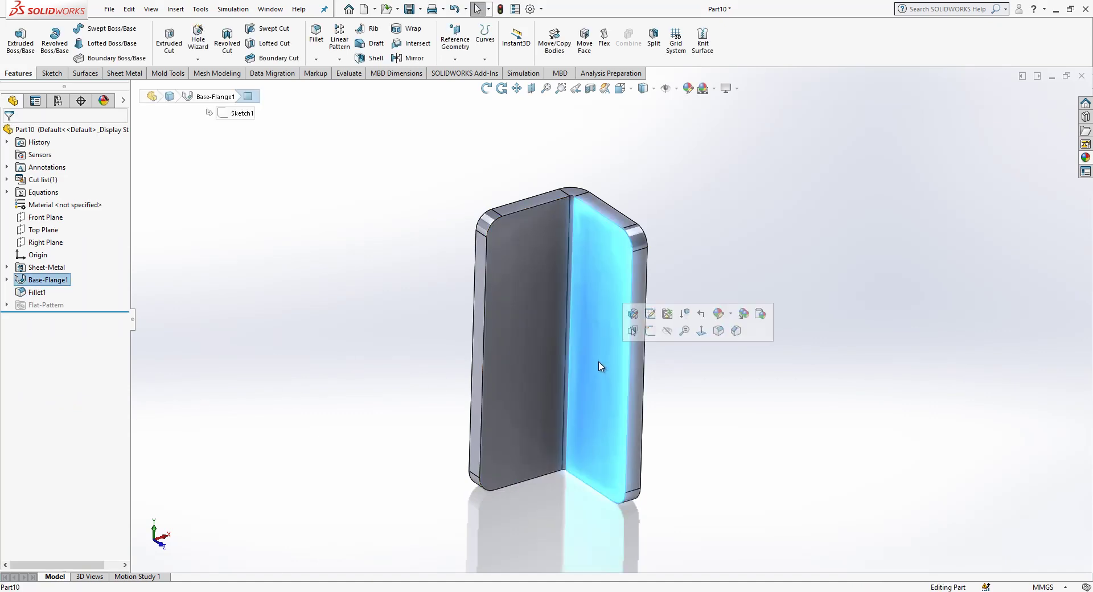
left_click(700, 332)
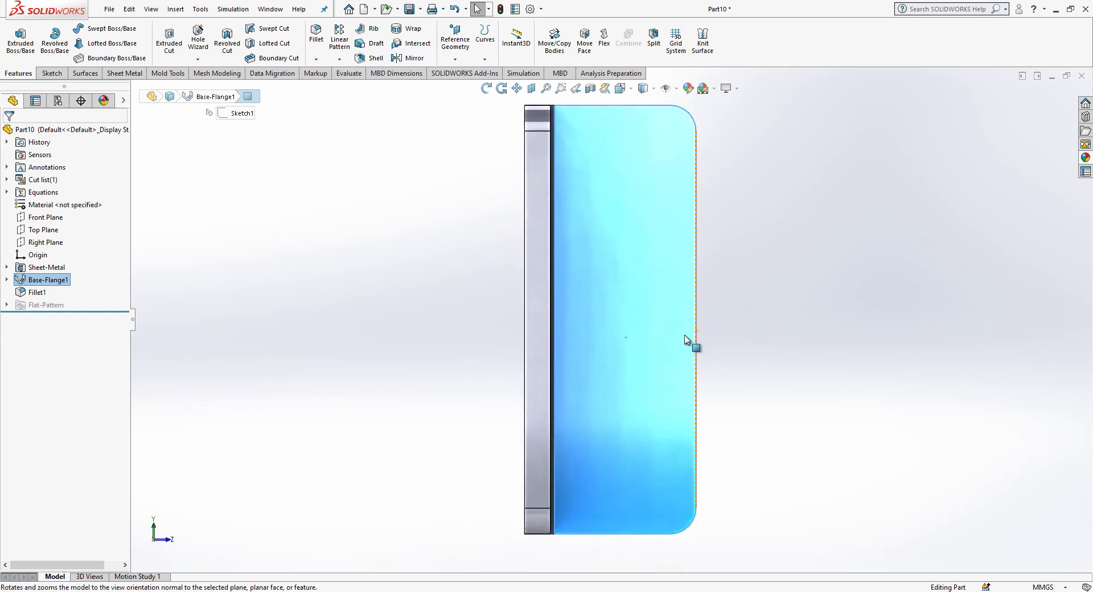
left_click(671, 348)
left_click(715, 306)
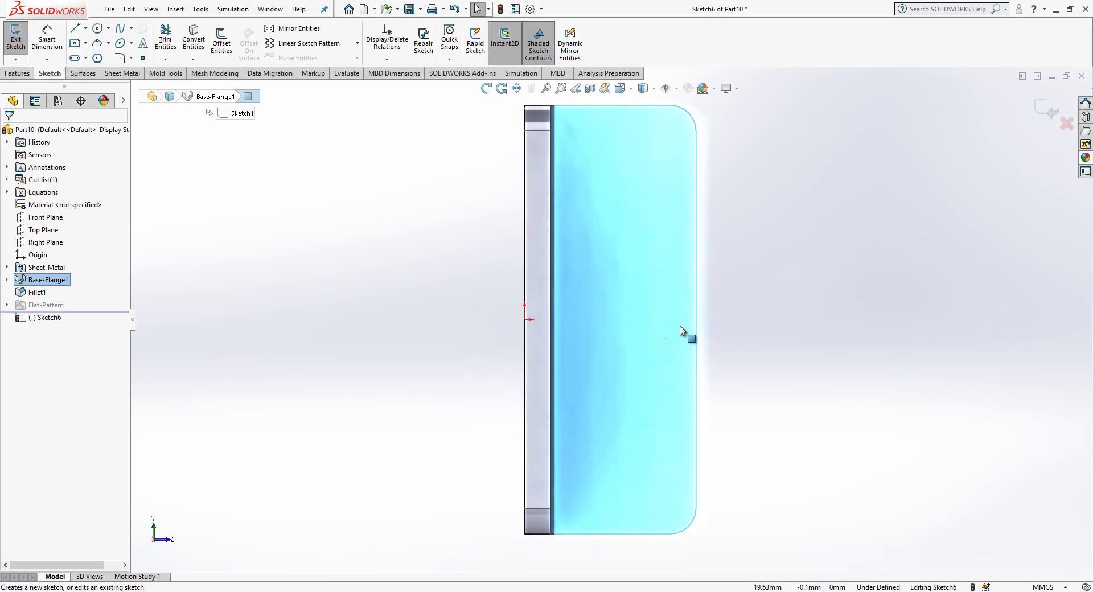
left_click(98, 29)
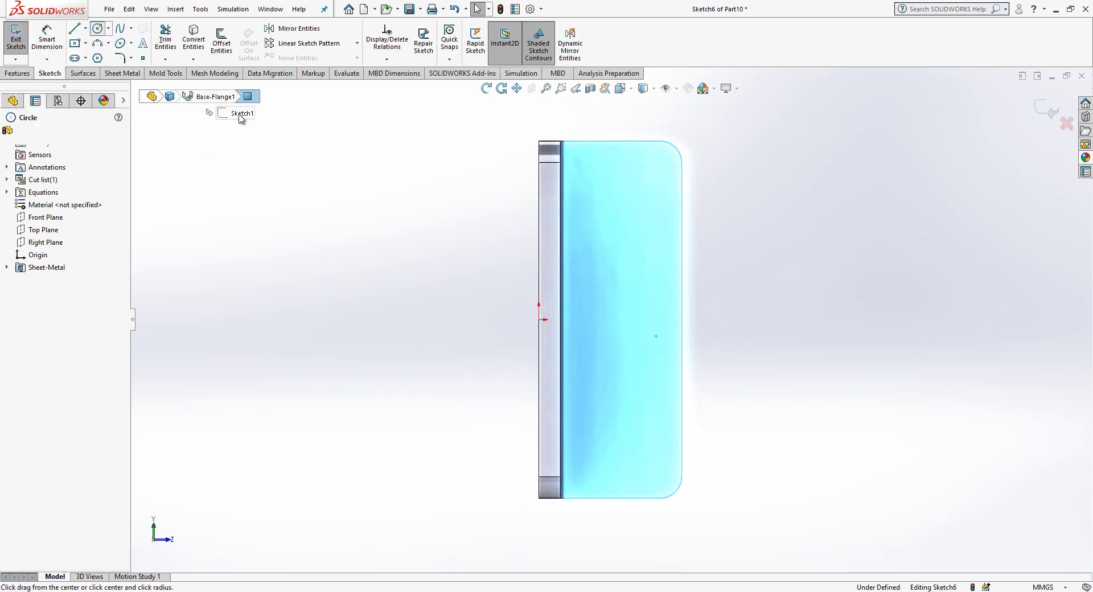
left_click(638, 448)
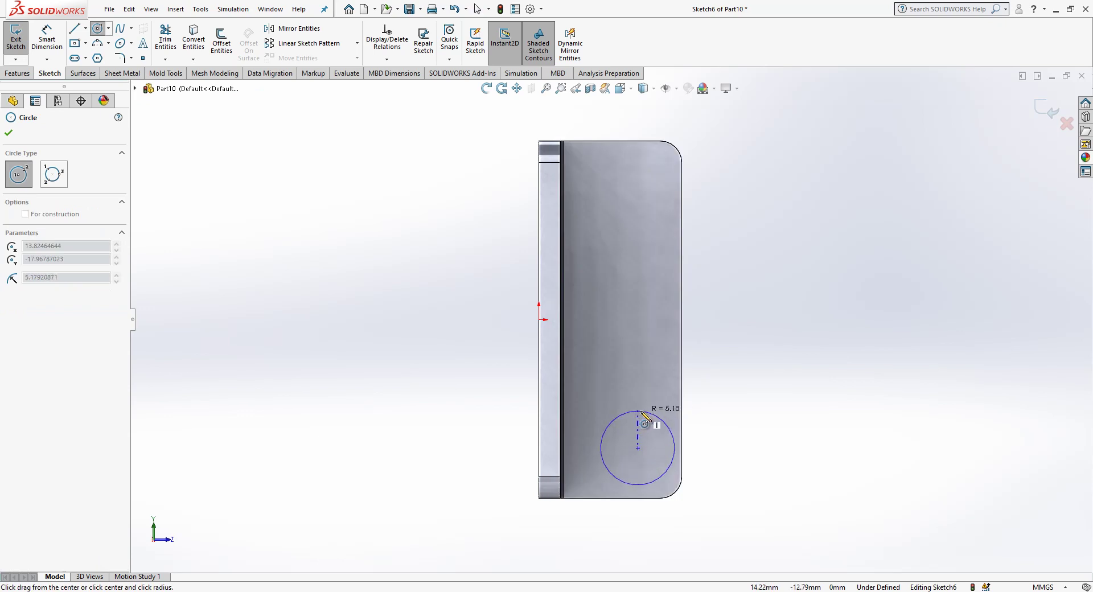
left_click(654, 416)
Step: Sketch a vertical centerpoint straight slot centred on the face's upper edge, with its lower arc centre about 16 mm below that edge
left_click(75, 57)
left_click(52, 174)
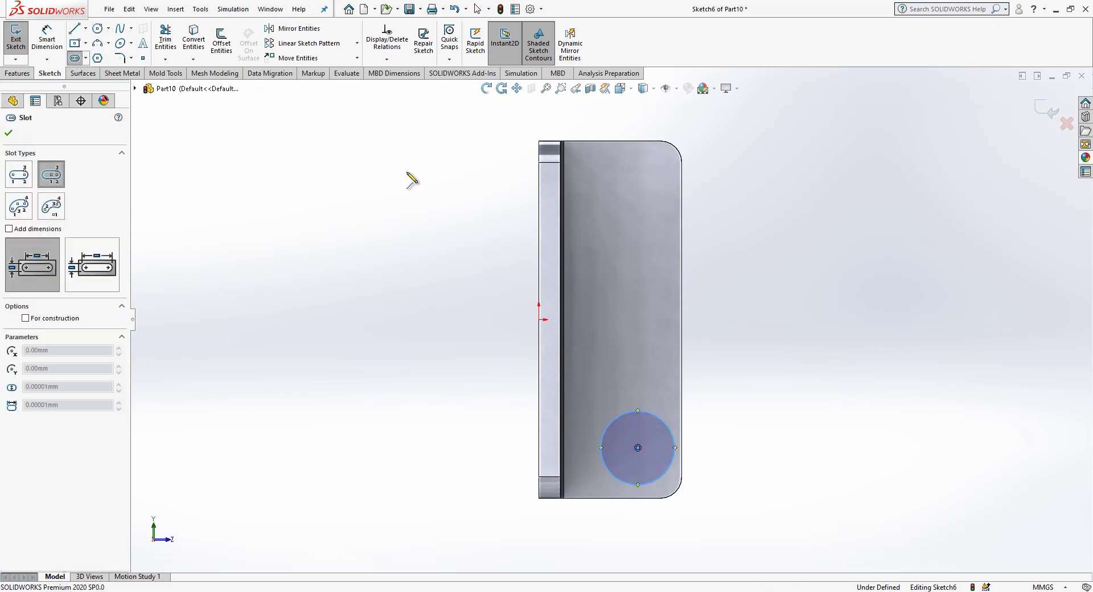
left_click(624, 140)
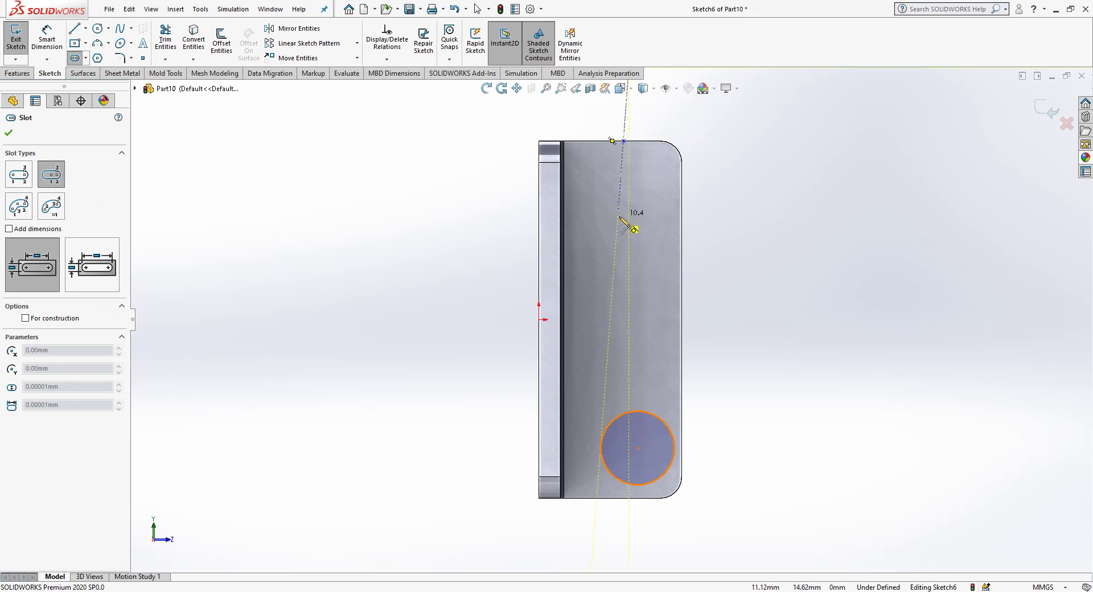
left_click(623, 257)
left_click(642, 257)
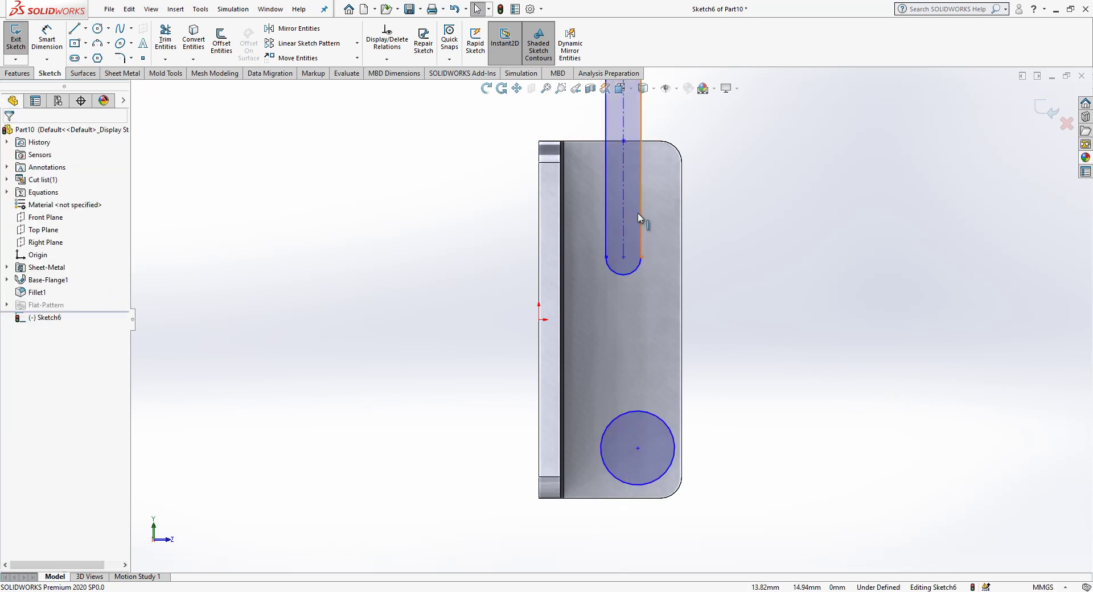
left_click(638, 213)
left_click(375, 139)
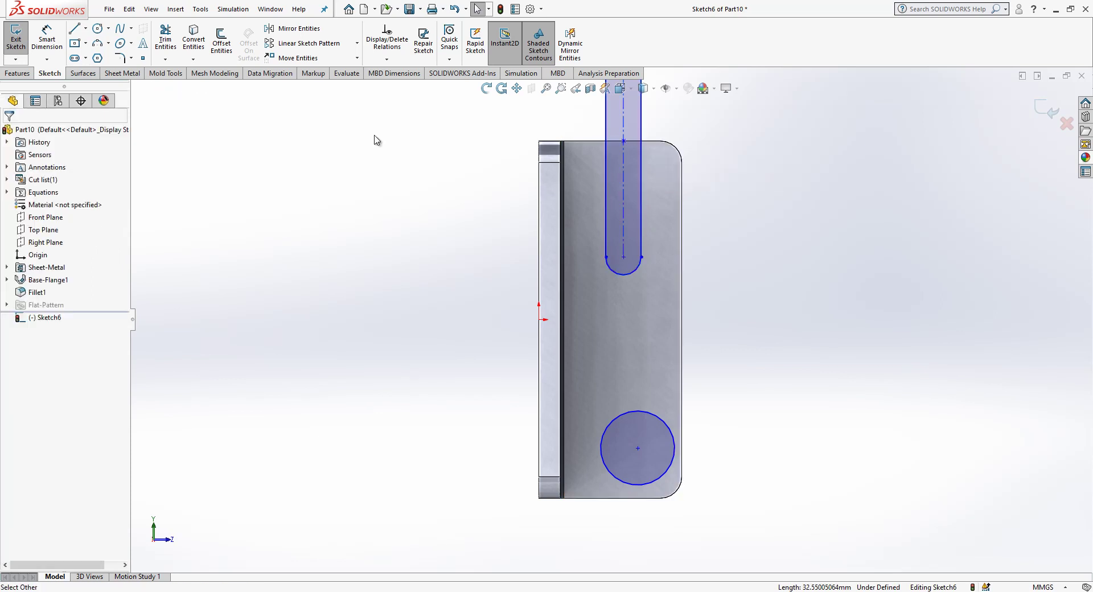
Step: Dimension the slot's width to 4 mm between its two straight sides
left_click(50, 42)
left_click(643, 210)
left_click(605, 207)
left_click(809, 239)
type("4")
key("Return")
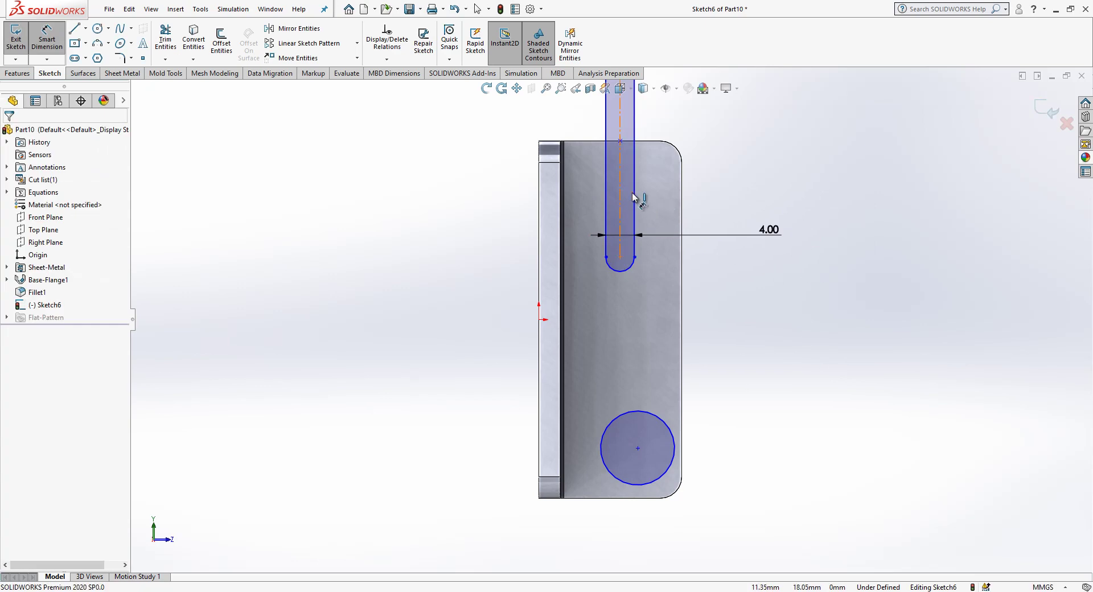
Step: Dimension the slot's centreline 12.5 mm from the leg's outer vertical edge
left_click(621, 196)
left_click(681, 206)
left_click(733, 207)
key("Return")
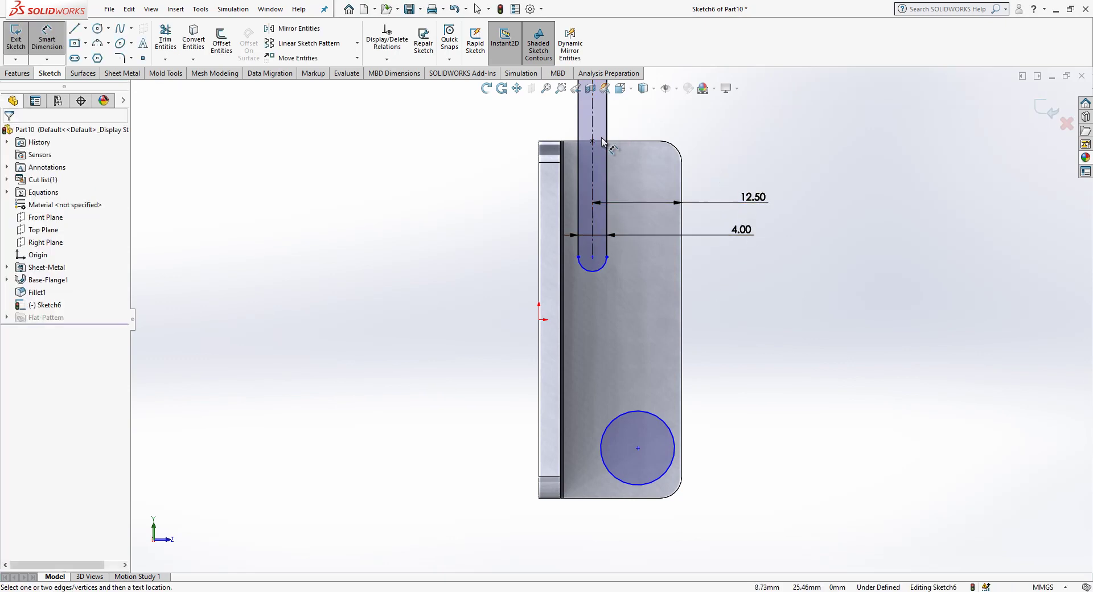
Step: Dimension the slot's lower arc centre 17.5 mm below the leg's upper edge
left_click(592, 141)
left_click(592, 256)
left_click(470, 244)
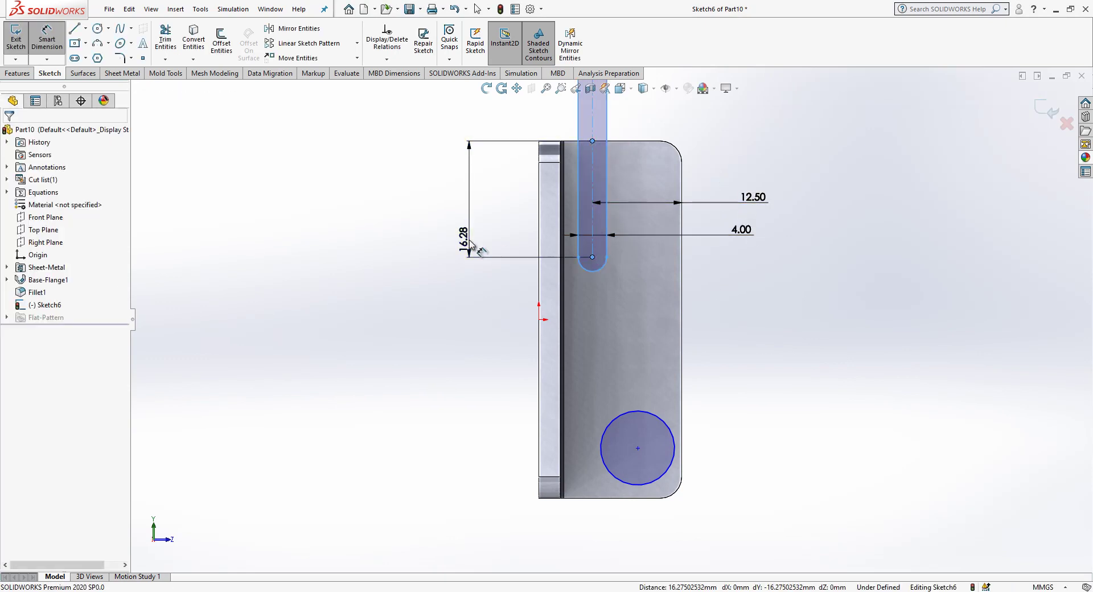
type("17.5")
key("Return")
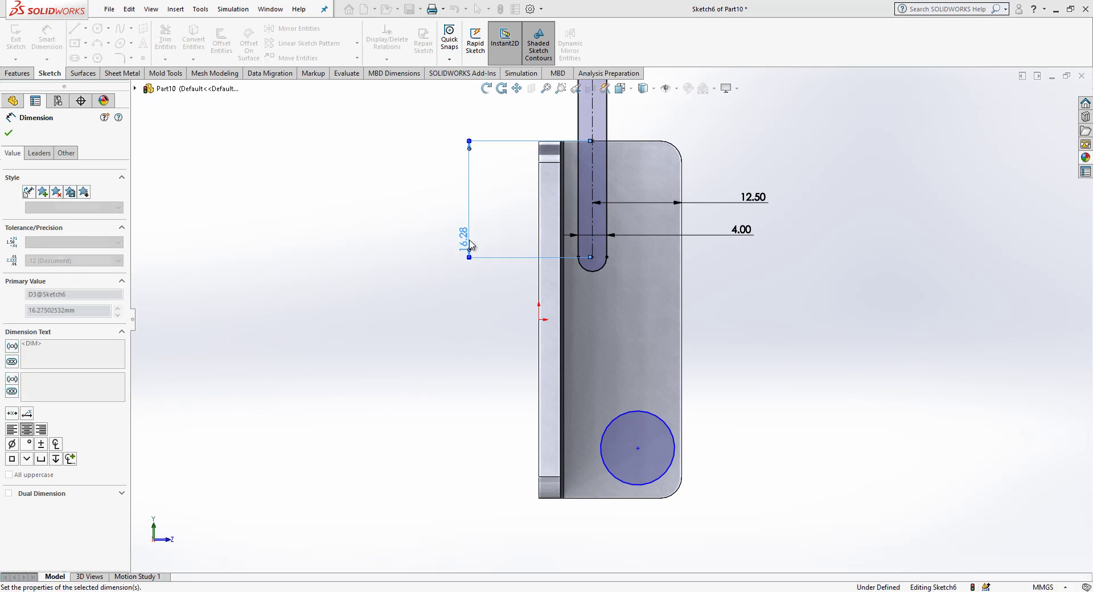
Step: Dimension the circle's centre 8 mm from the leg's outer vertical edge
left_click(637, 448)
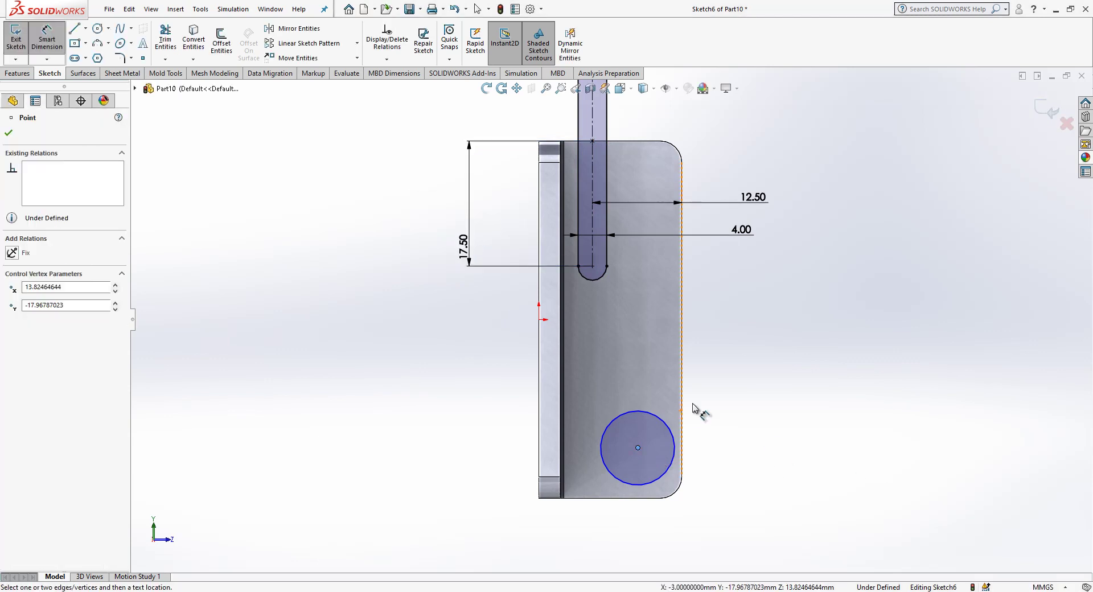
left_click(682, 405)
left_click(711, 364)
type("8")
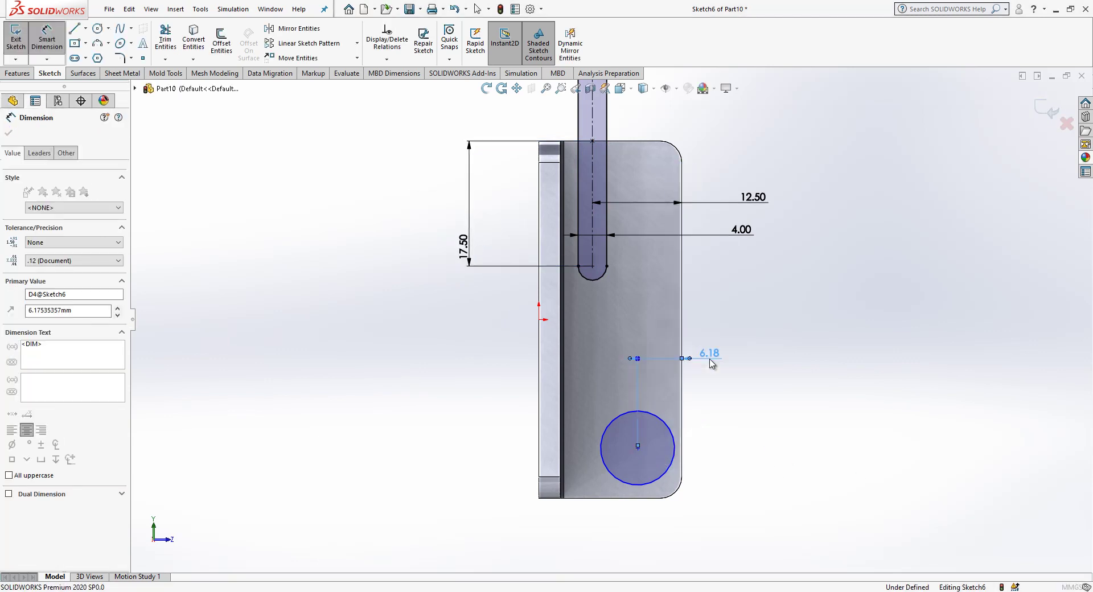
key("Return")
Step: Set the circle's diameter to 8 mm
left_click(655, 428)
left_click(738, 403)
key("Return")
type("8")
key("Return")
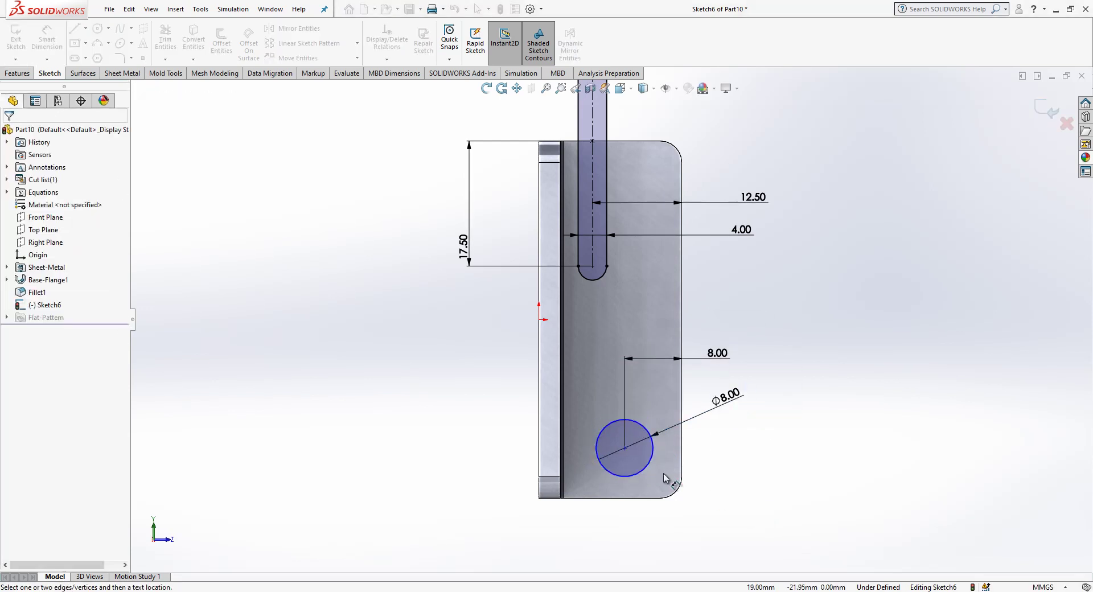
Step: Dimension the circle's centre 15 mm vertically below the origin
left_click(625, 447)
left_click(538, 320)
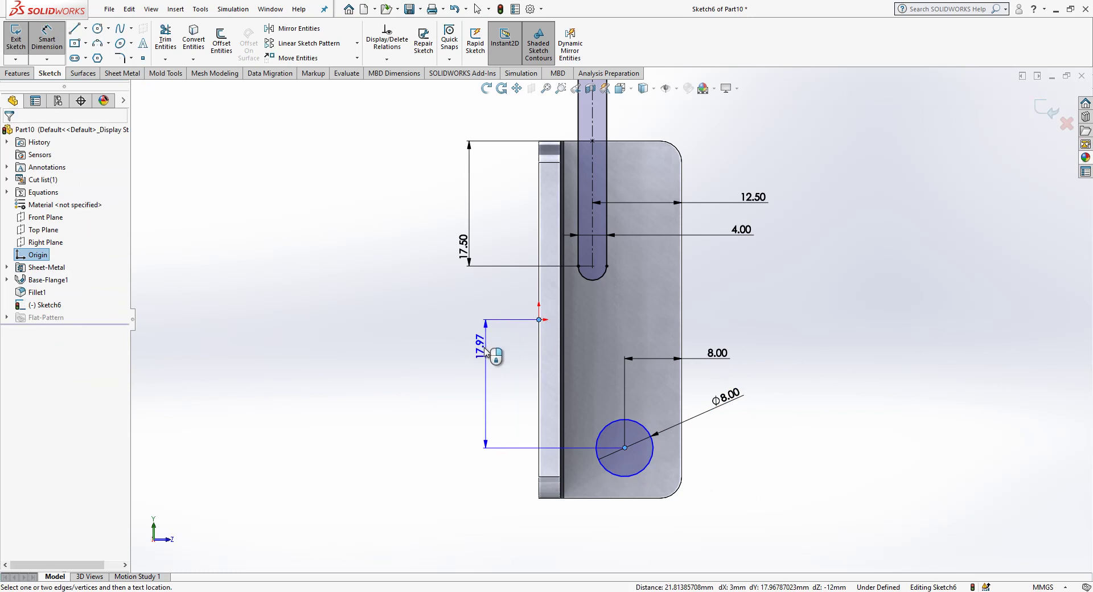
left_click(483, 348)
key("Return")
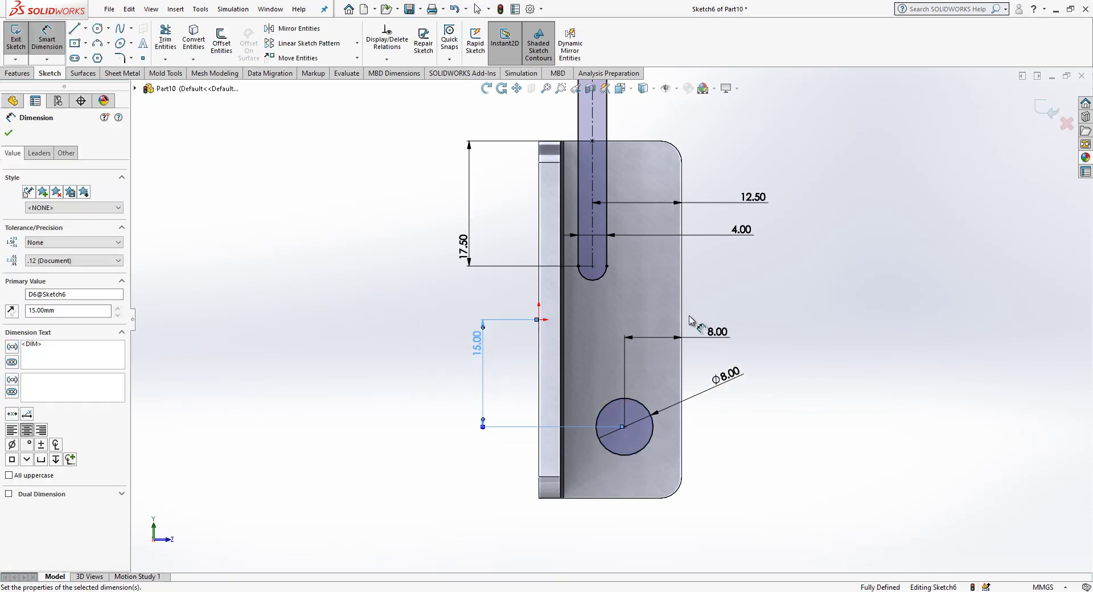
key("Escape")
Step: Exit the sketch and cut-extrude the slot and circle through the leg, linking the depth to the sheet thickness
left_click(1048, 111)
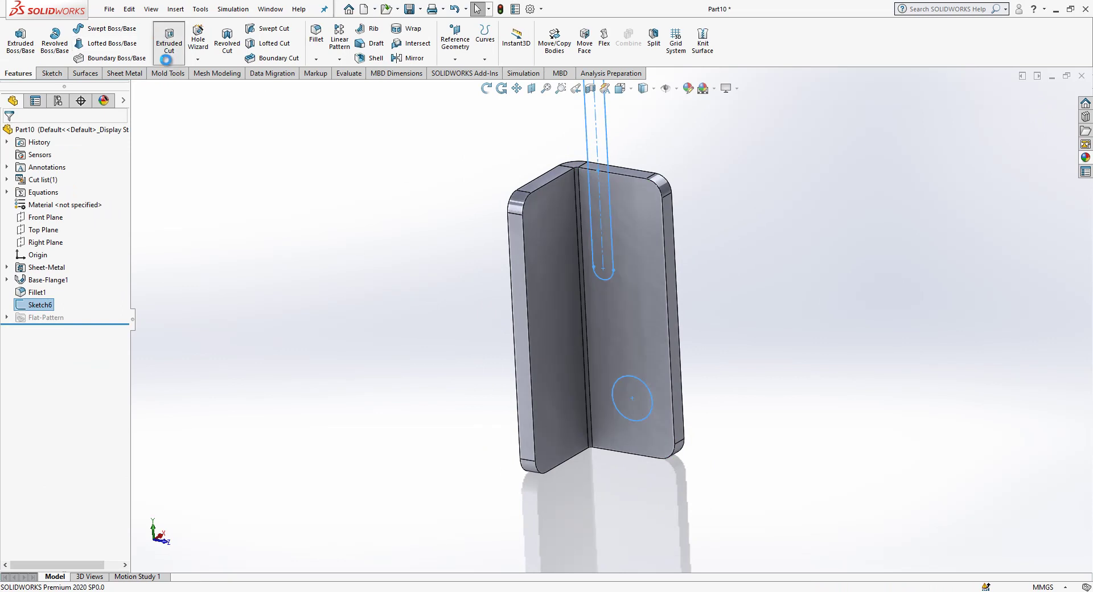
left_click(169, 40)
left_click(38, 258)
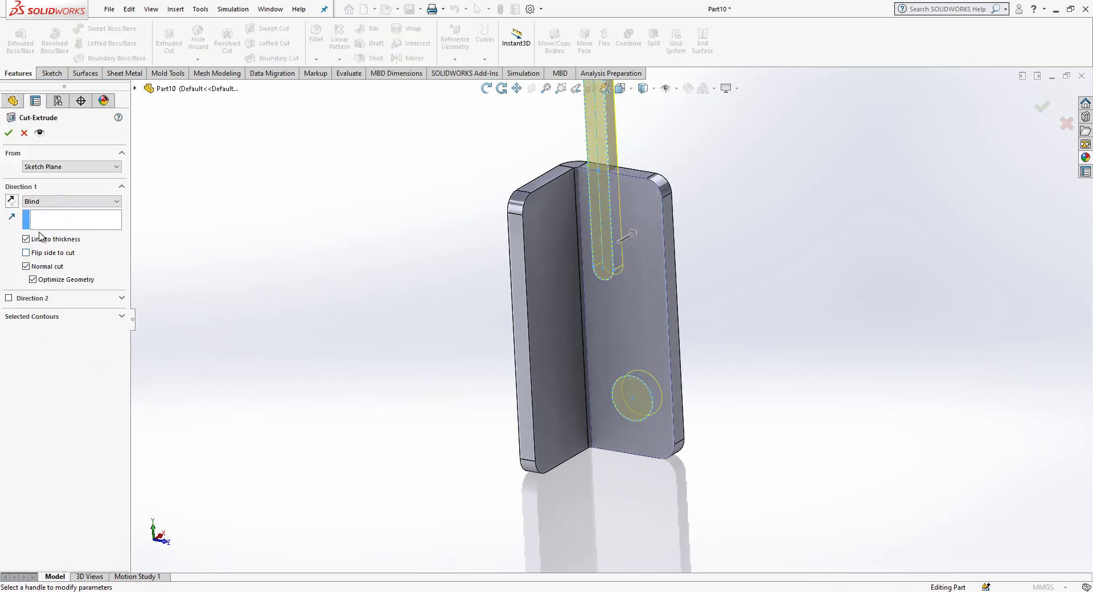
left_click(7, 138)
Step: Save the part in the Locker folder as LOCKER0101
middle_click_drag(509, 388, 645, 306)
scroll(709, 251, "down", 1)
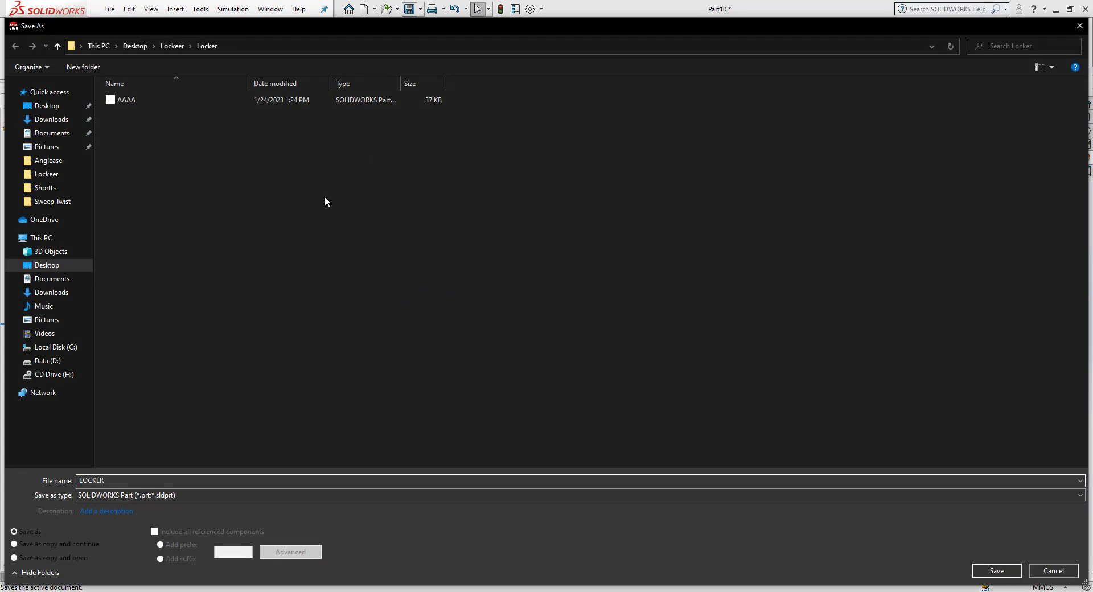
key("Return")
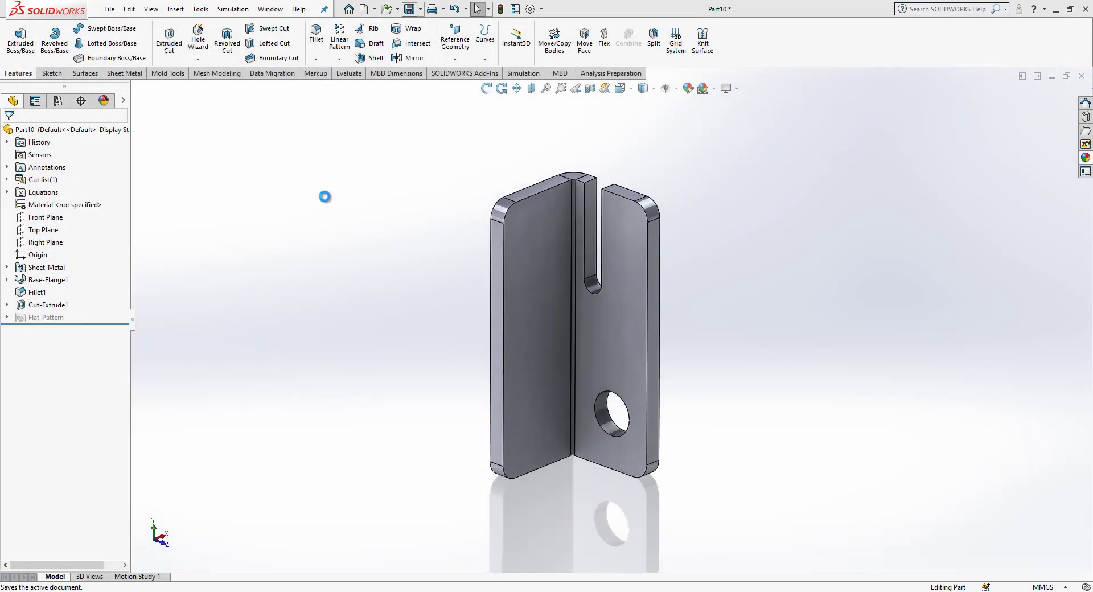
Step: Create a new assembly and place the LOCKER0101 part in it
left_click(367, 10)
left_click(306, 285)
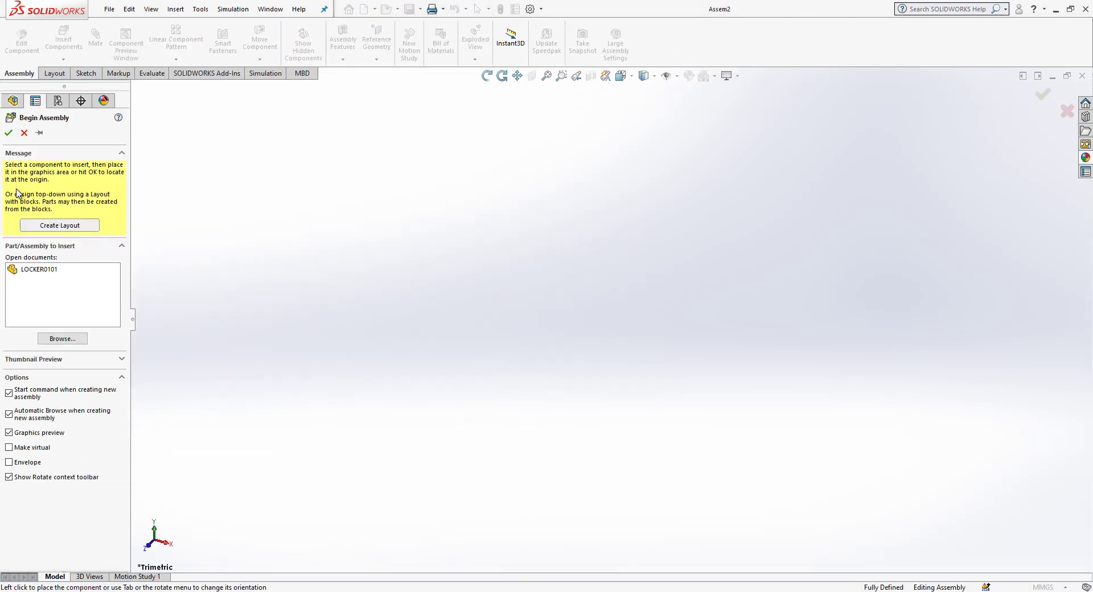
left_click(50, 271)
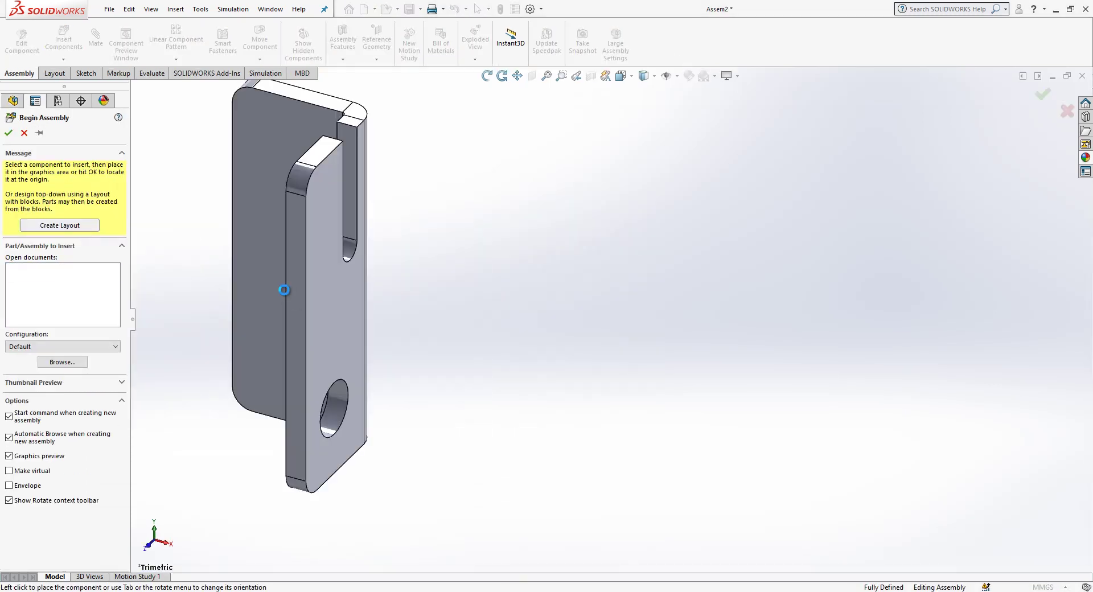
left_click(285, 294)
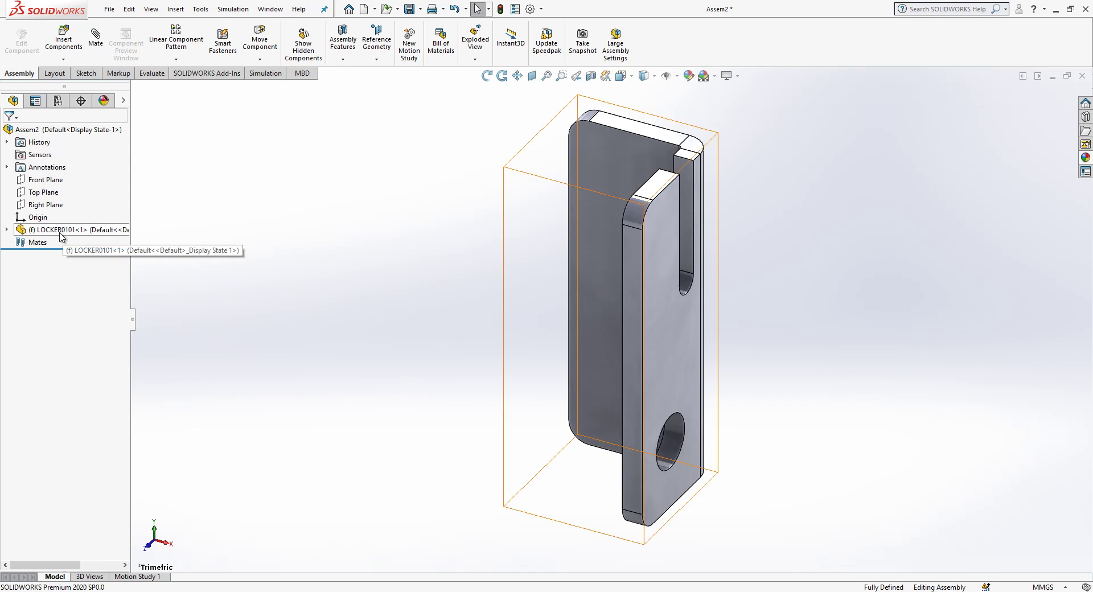
Step: Change the inserted LOCKER0101 component from fixed to floating and move it sideways
right_click(35, 230)
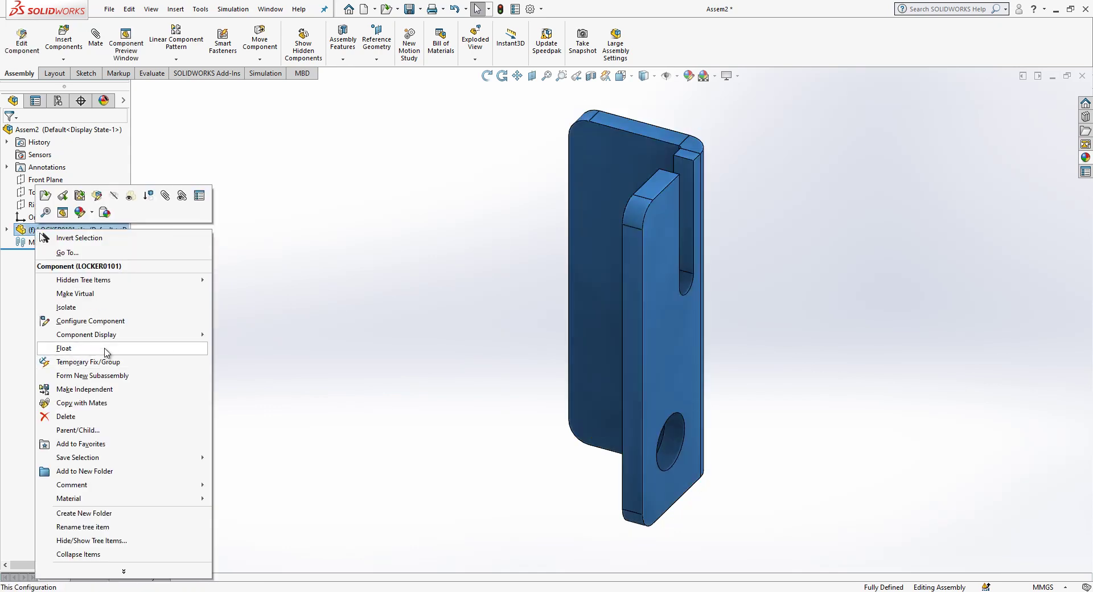
left_click(64, 348)
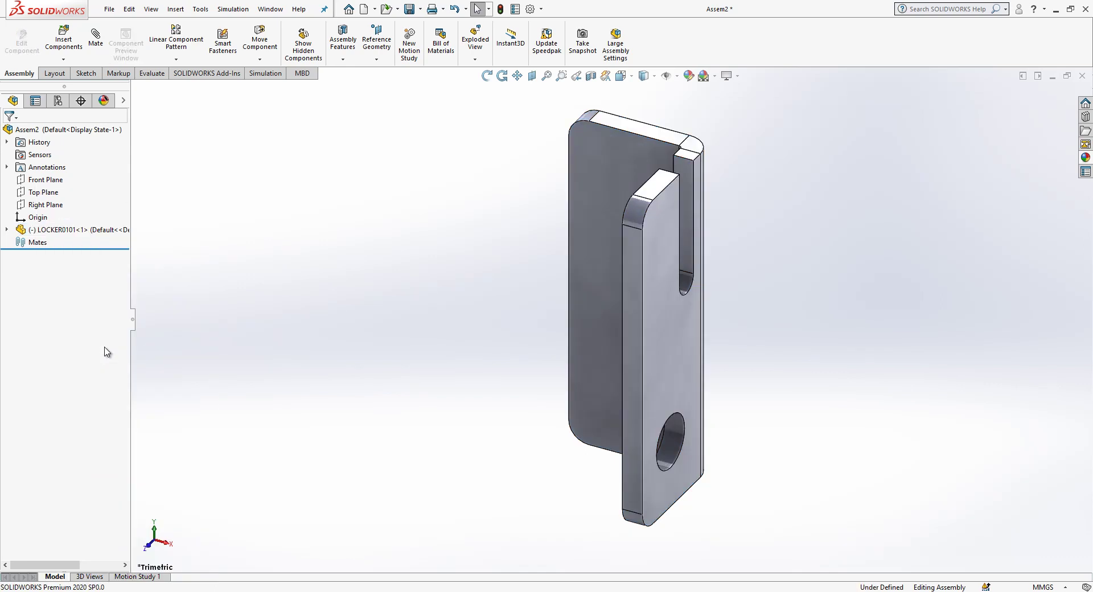
left_click(7, 230)
left_click_drag(676, 371, 576, 383)
Step: Mate the component's origin coincident with the assembly's origin
left_click(50, 355)
left_click(38, 217, "ctrl")
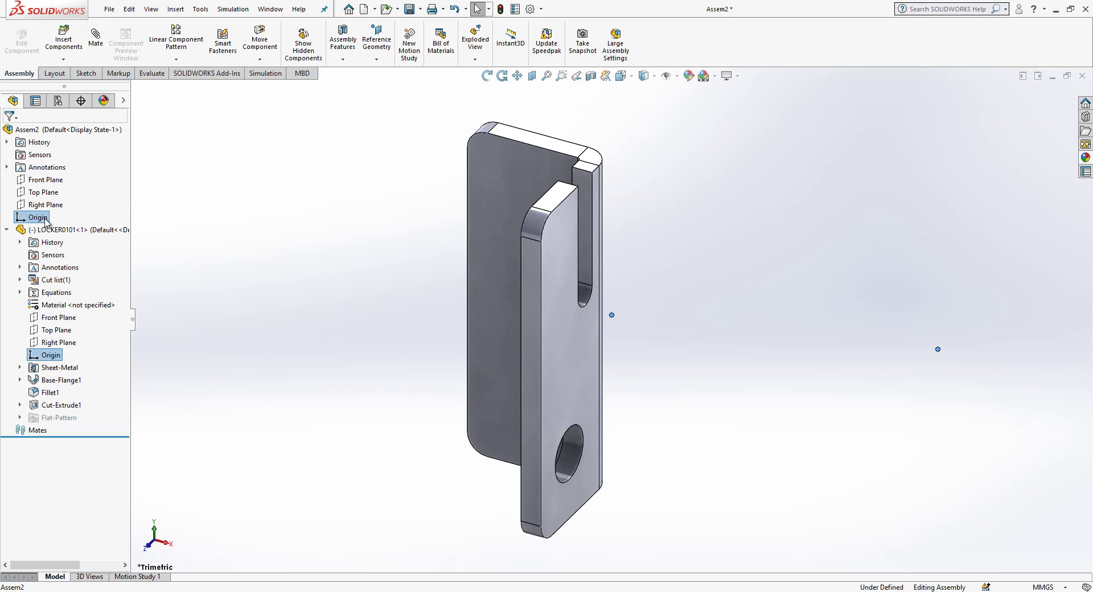
left_click(101, 51)
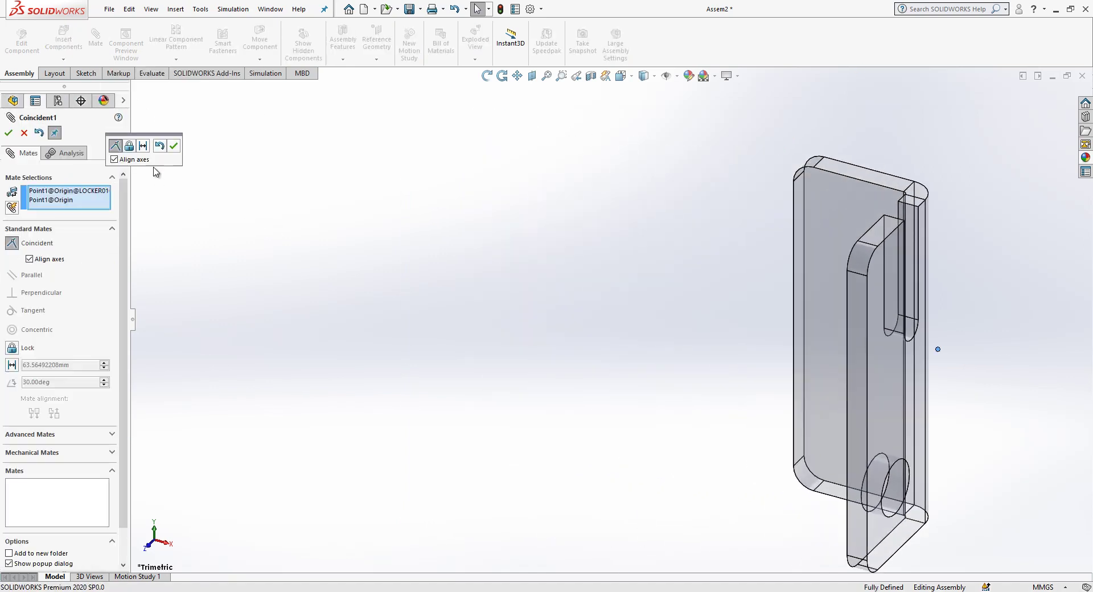
left_click(8, 132)
scroll(806, 414, "up", 2)
middle_click_drag(806, 415, 882, 462)
scroll(882, 461, "down", 1)
left_click(7, 230)
scroll(881, 387, "down", 2)
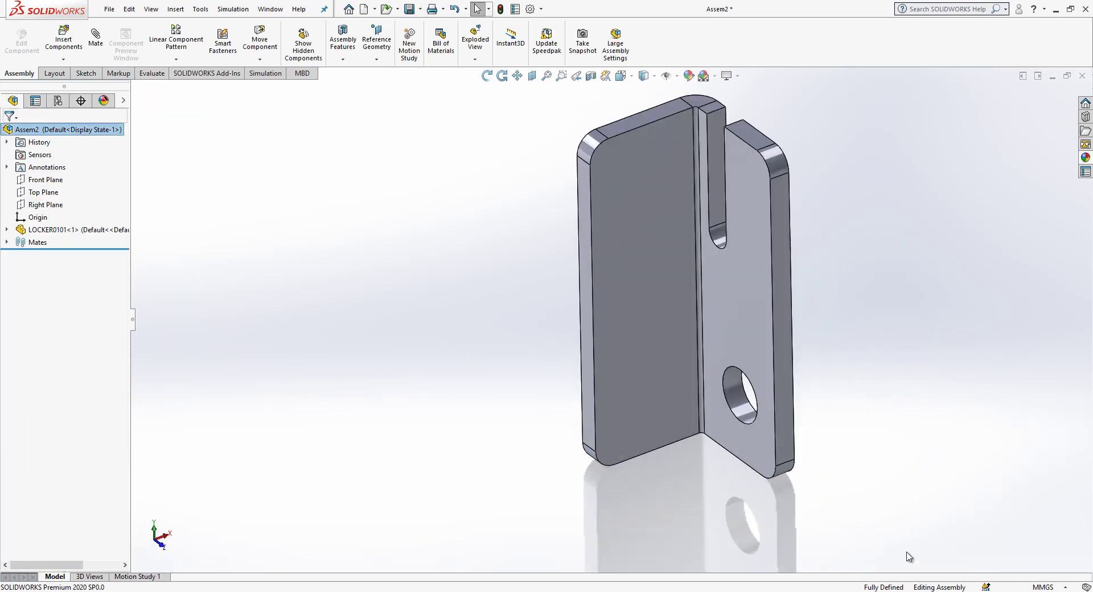
Step: Switch to the LOCKER0101 part and save it as an opened copy named LOCKER0102, keeping the original document open
left_click(270, 9)
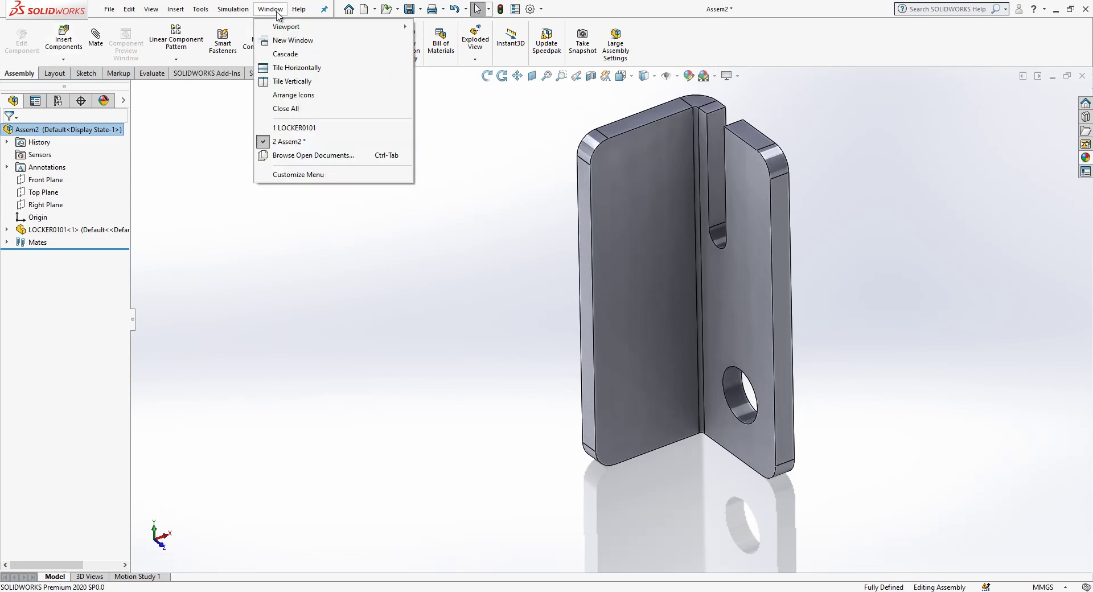
left_click(302, 128)
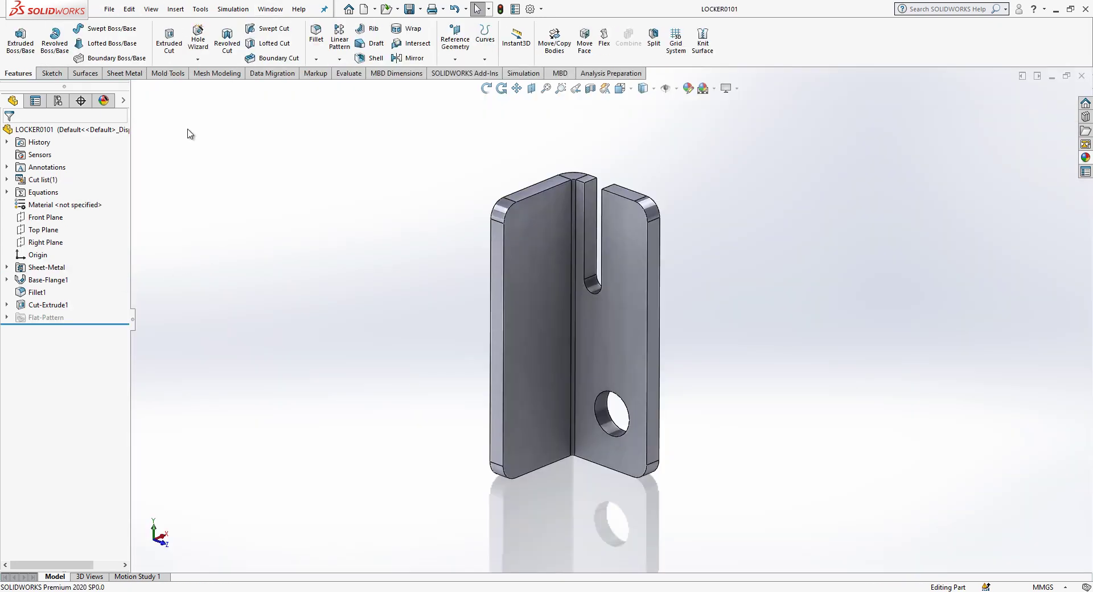
left_click(413, 10)
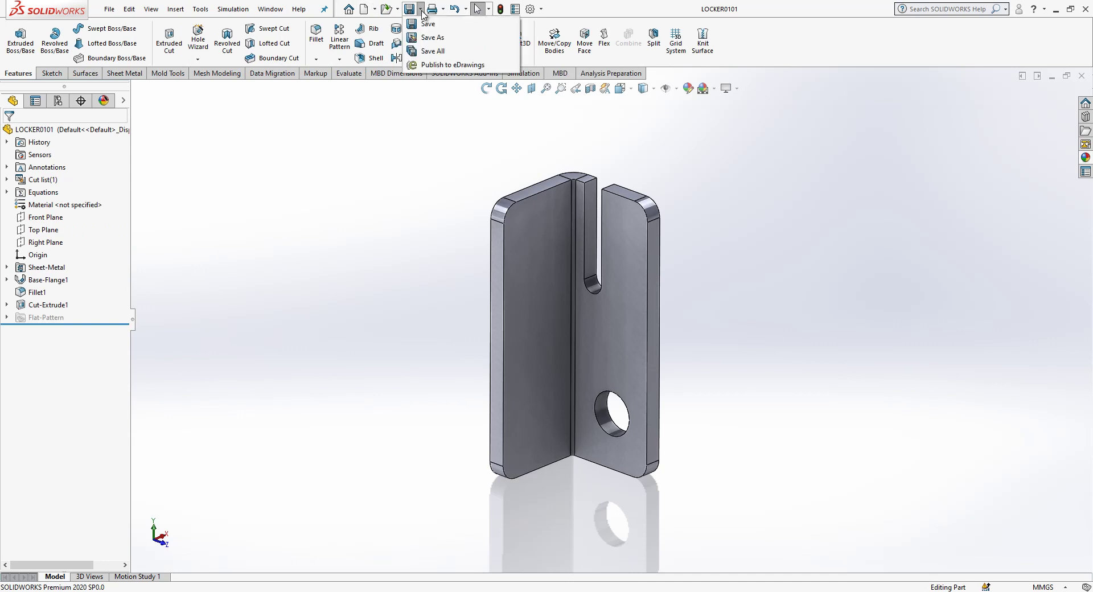
left_click(441, 35)
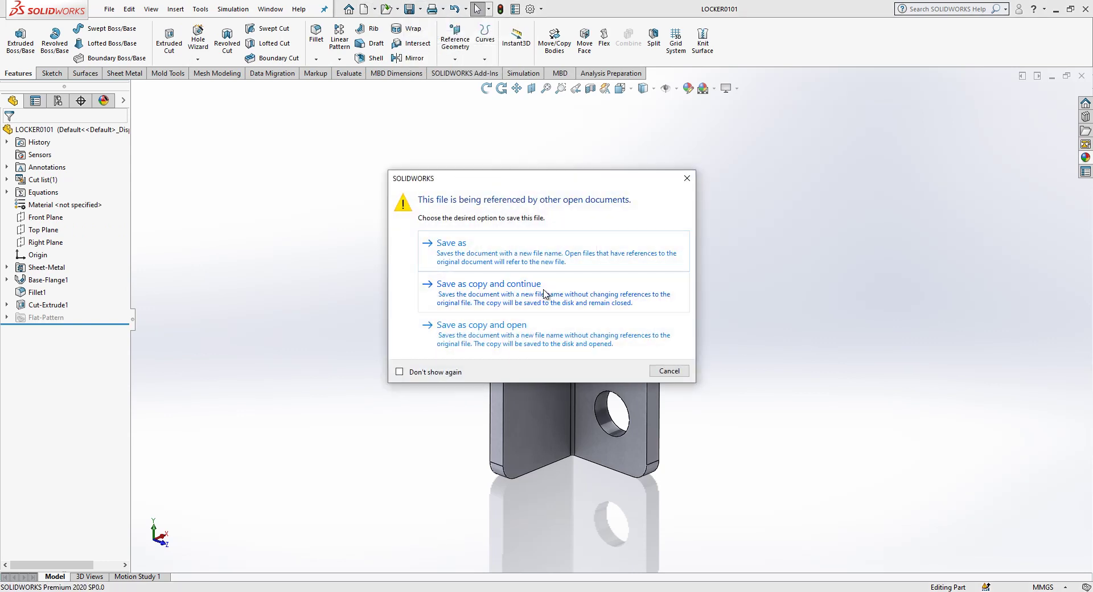
left_click(519, 330)
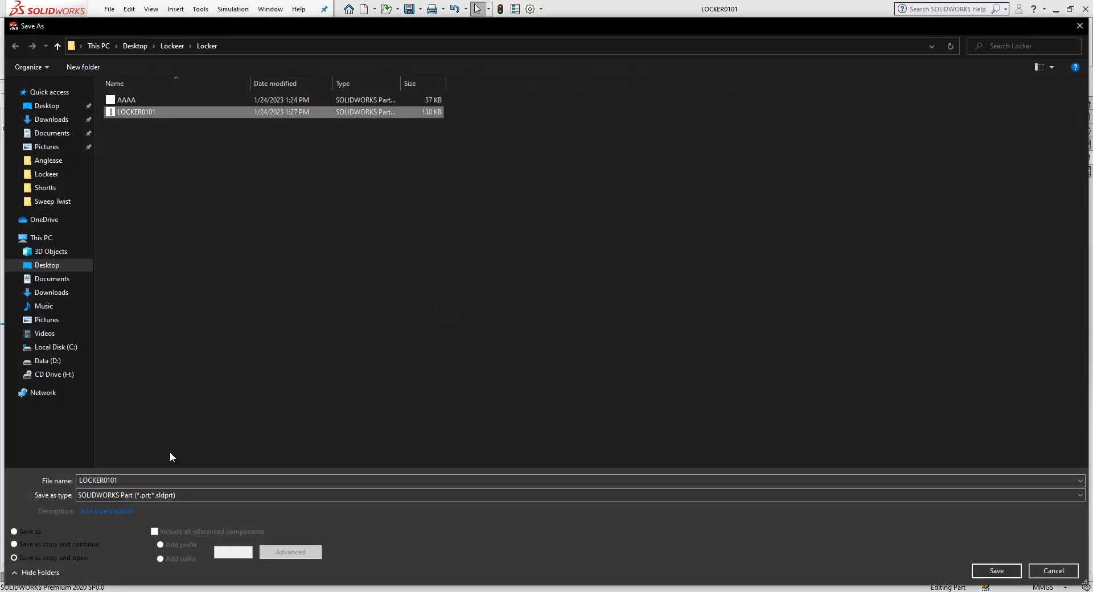
left_click(118, 481)
type("2")
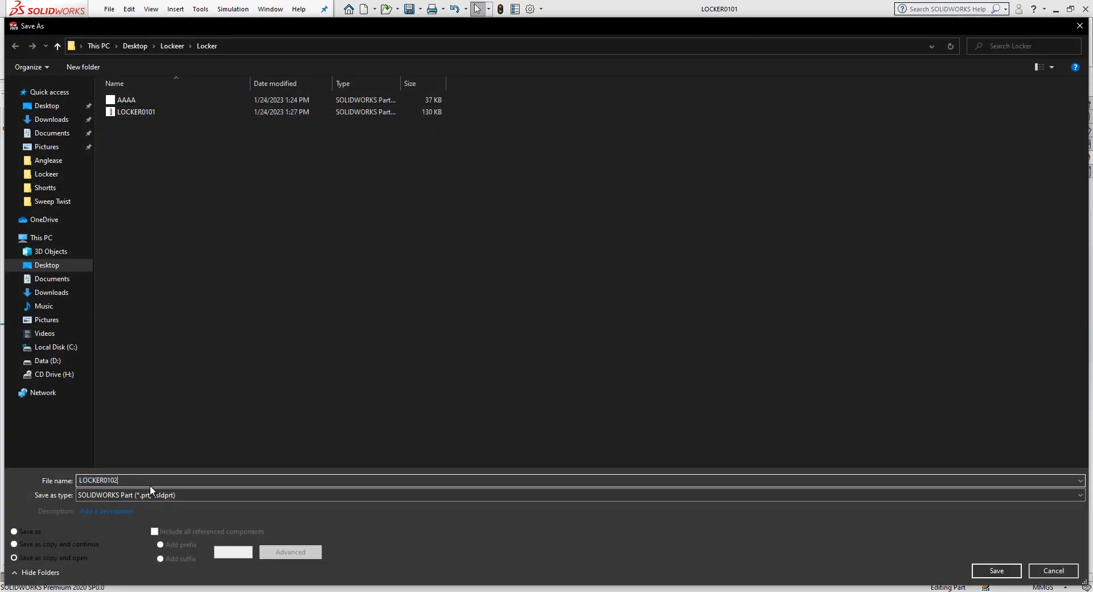
left_click(994, 571)
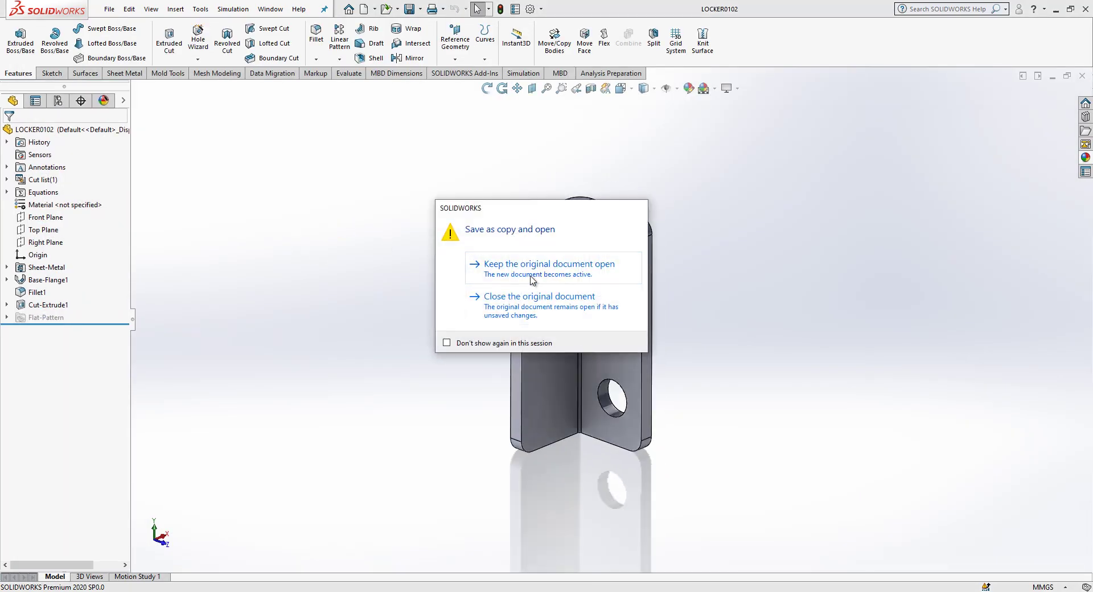
left_click(523, 266)
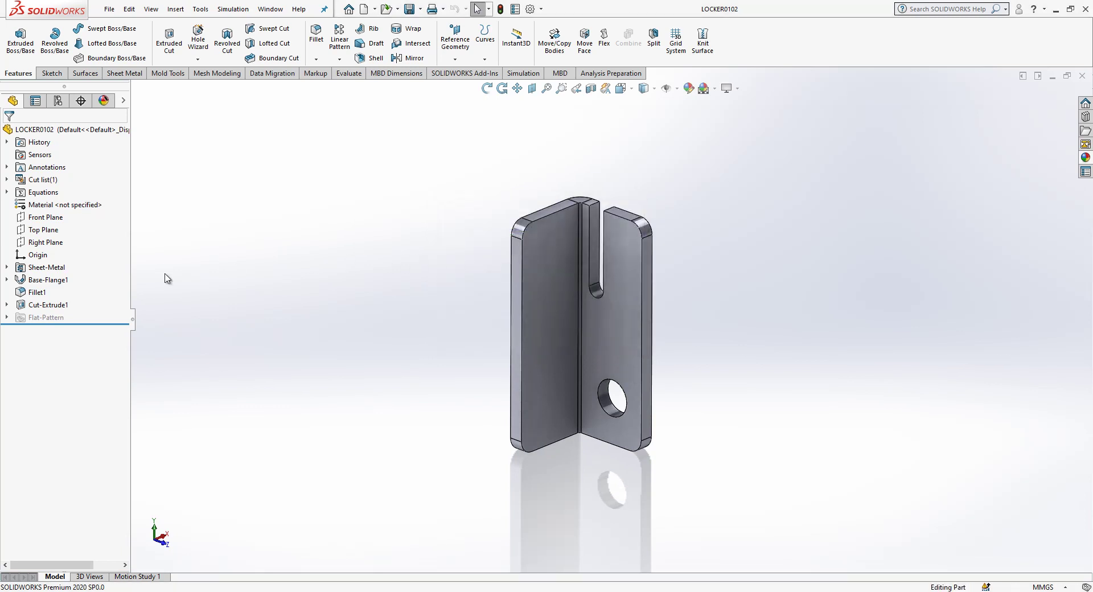
Step: Change the sketch plane of the extruded cut's sketch to the inner face of the other, uncut leg
left_click(47, 304)
left_click(7, 305)
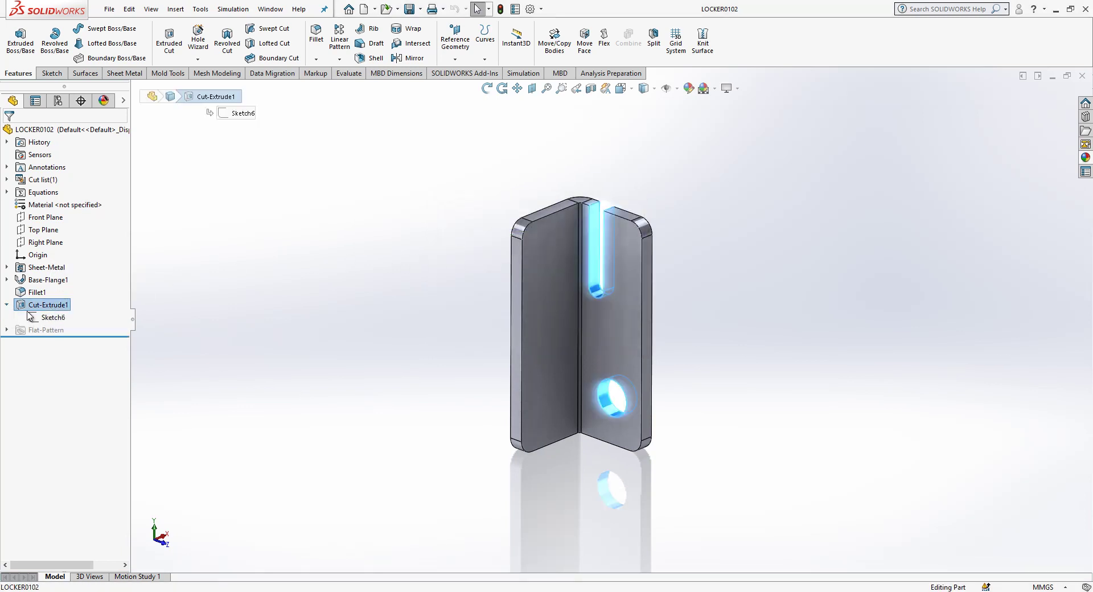
right_click(37, 317)
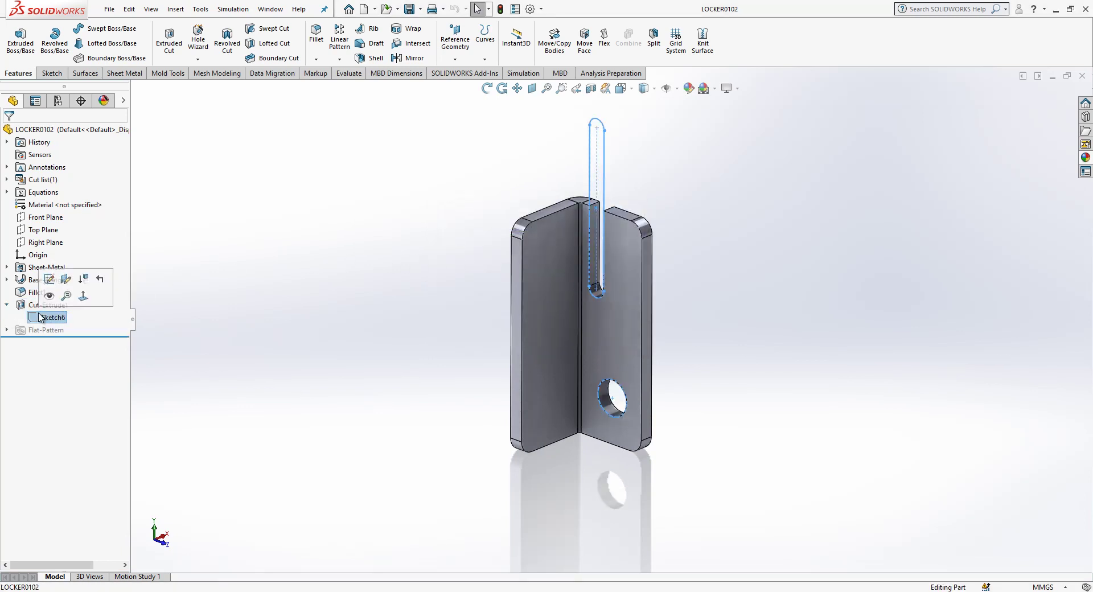
left_click(62, 283)
left_click(532, 261)
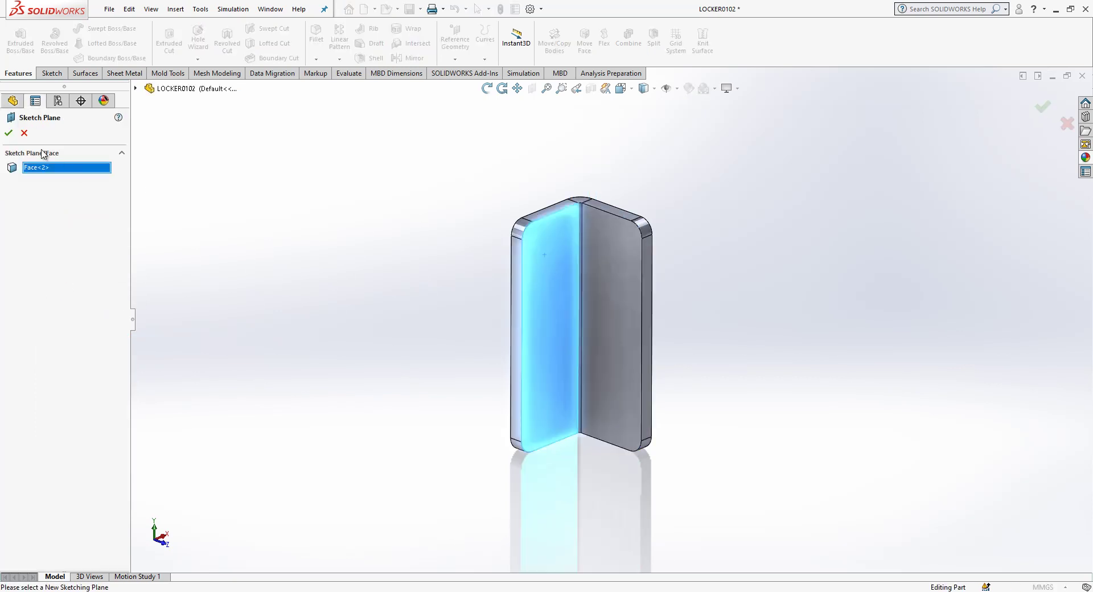
left_click(9, 132)
left_click(535, 308)
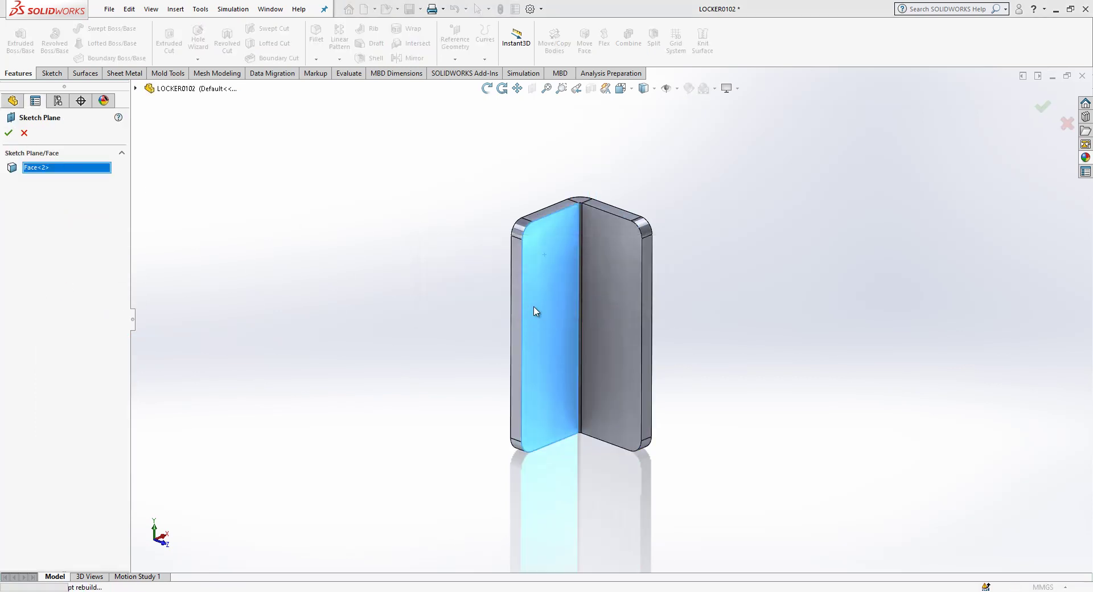
Step: Open the cut's sketch for editing and delete the circle's horizontal position dimension to the bend-side edge
mouse_move(506, 305)
middle_mouse_down()
mouse_move(496, 287)
mouse_move(572, 309)
middle_mouse_up()
left_click(79, 320)
left_click(84, 290)
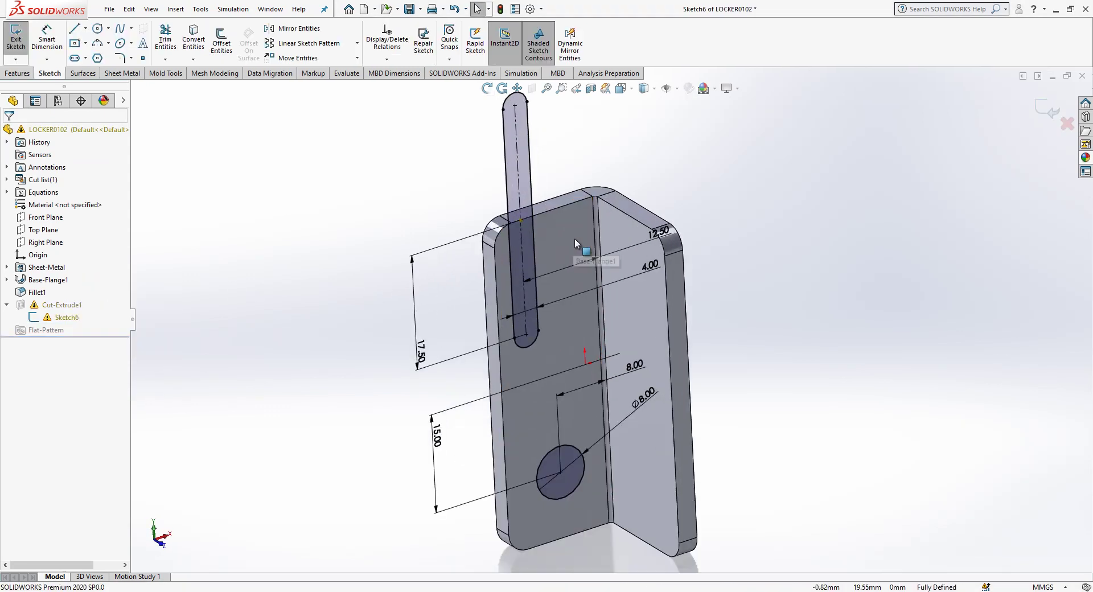
left_click(520, 220)
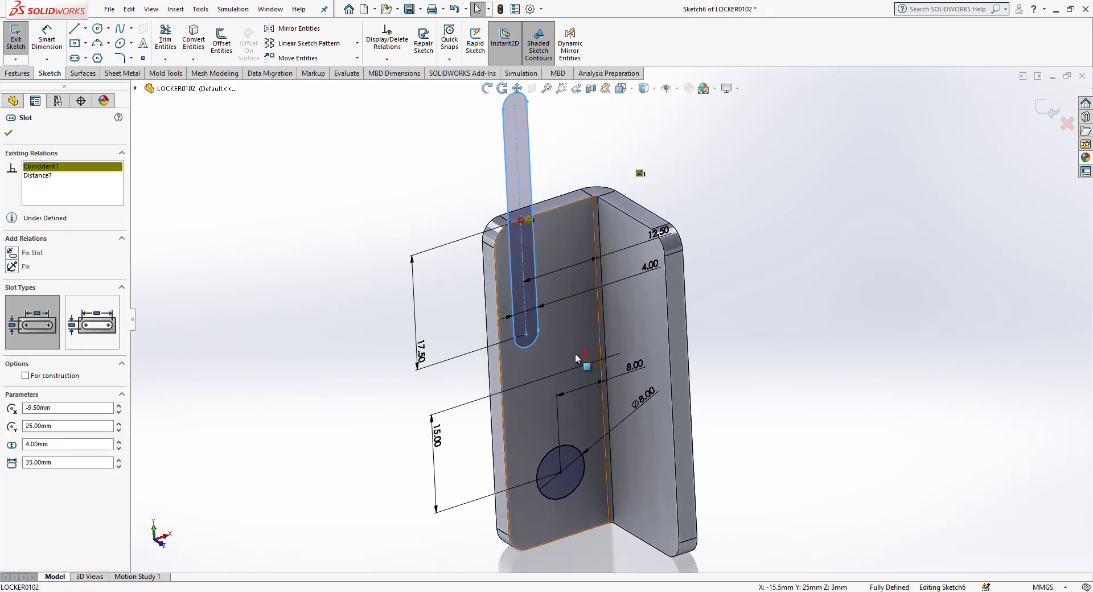
key("Escape")
key("Delete")
Step: Dimension the circle's centre 8 mm from the leg's outer vertical edge on the new sketch face
left_click(561, 448)
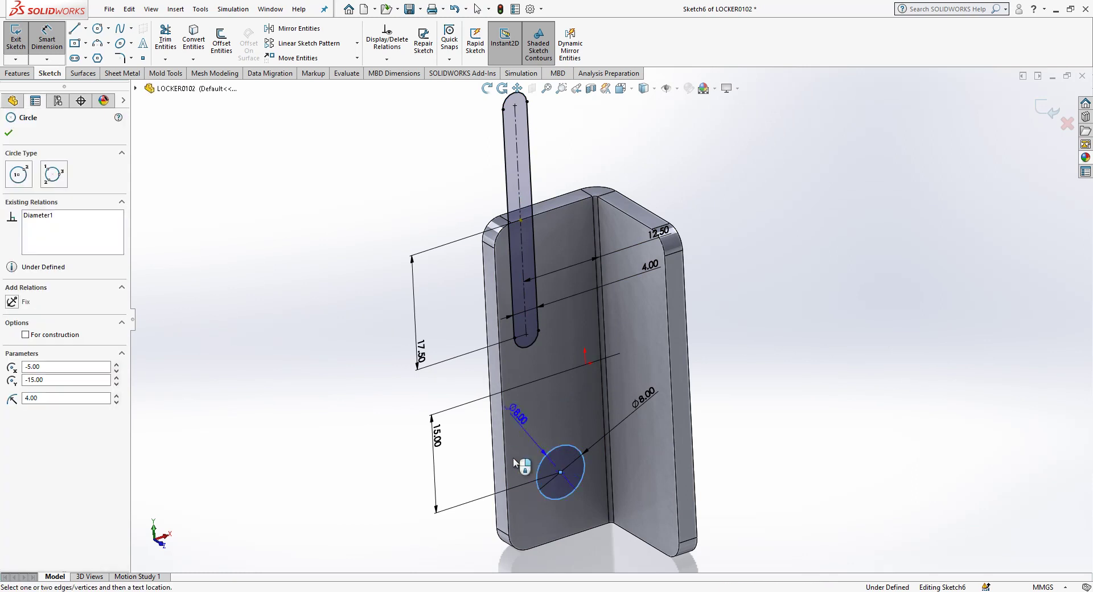
left_click(505, 450)
left_click(519, 447)
type("8")
key("Return")
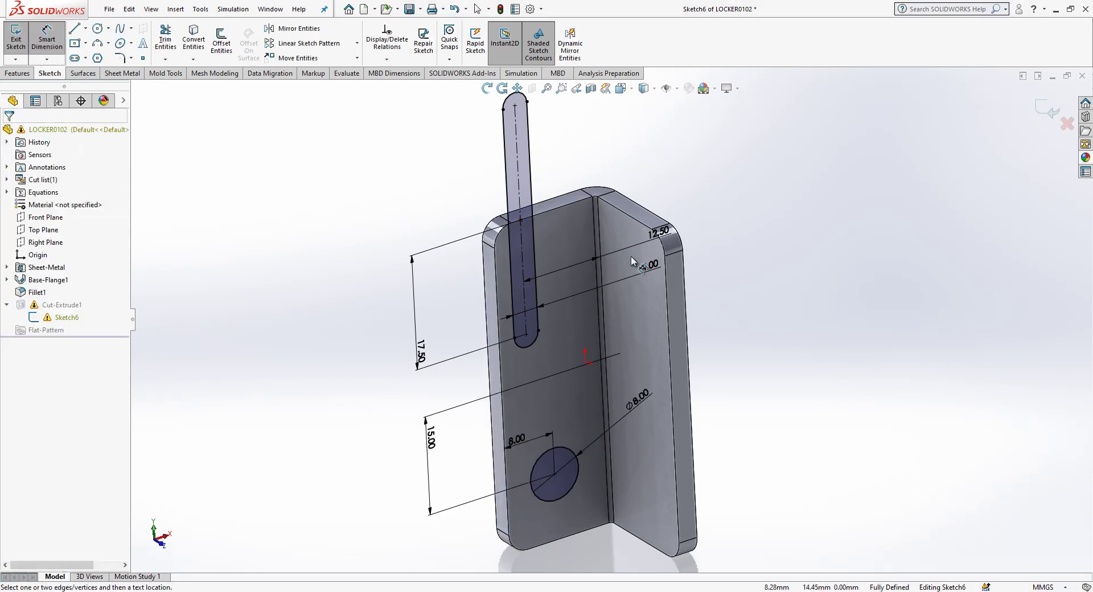
Step: Delete the slot's 12.5 mm horizontal position dimension to the bend-side edge
left_click(660, 246)
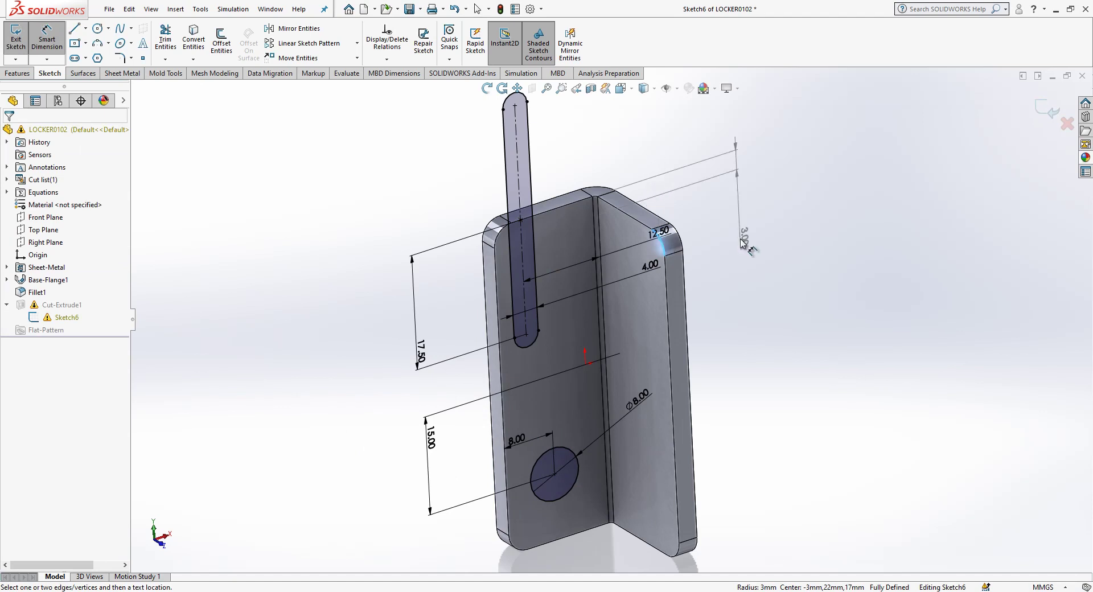
left_click(606, 136)
key("Delete")
Step: Dimension the slot's centreline 12.5 mm from the leg's outer vertical edge
left_click(49, 41)
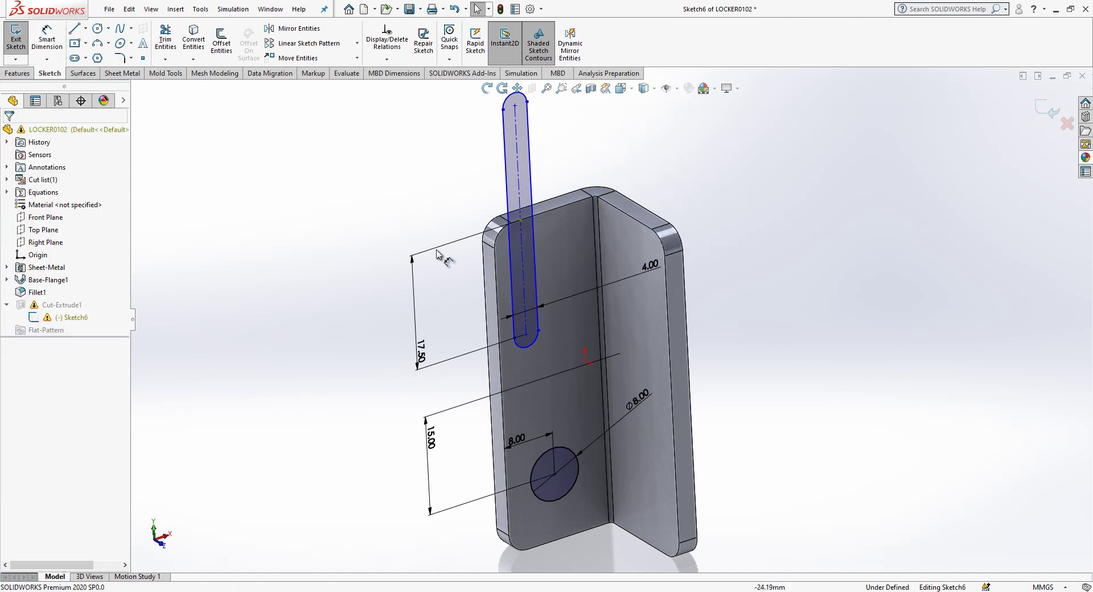
left_click(495, 276)
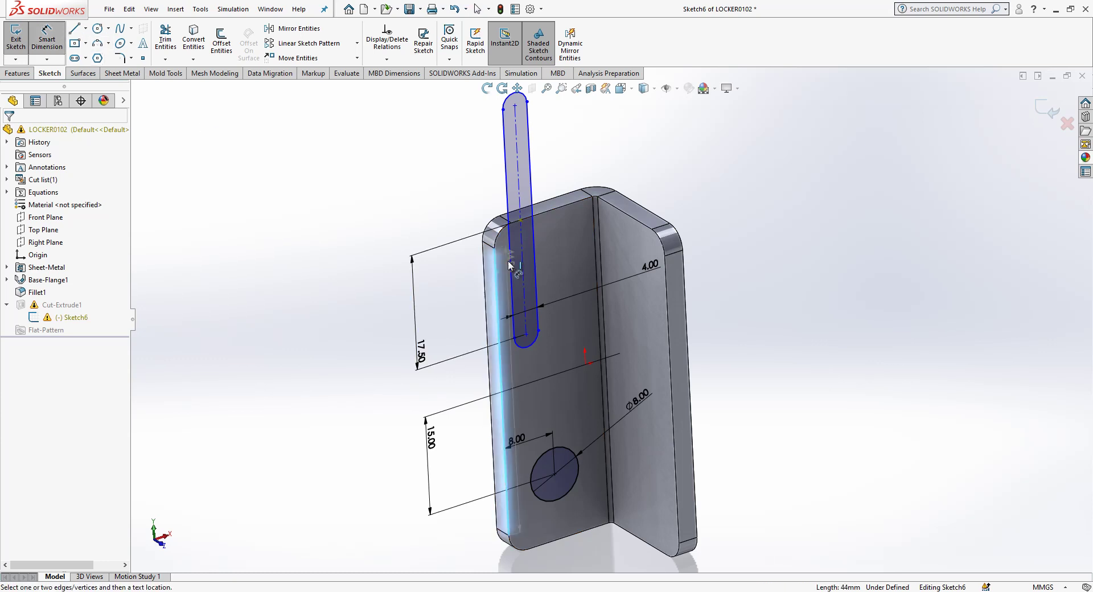
left_click(522, 257)
left_click(462, 186)
key("Return")
key("ctrl+z")
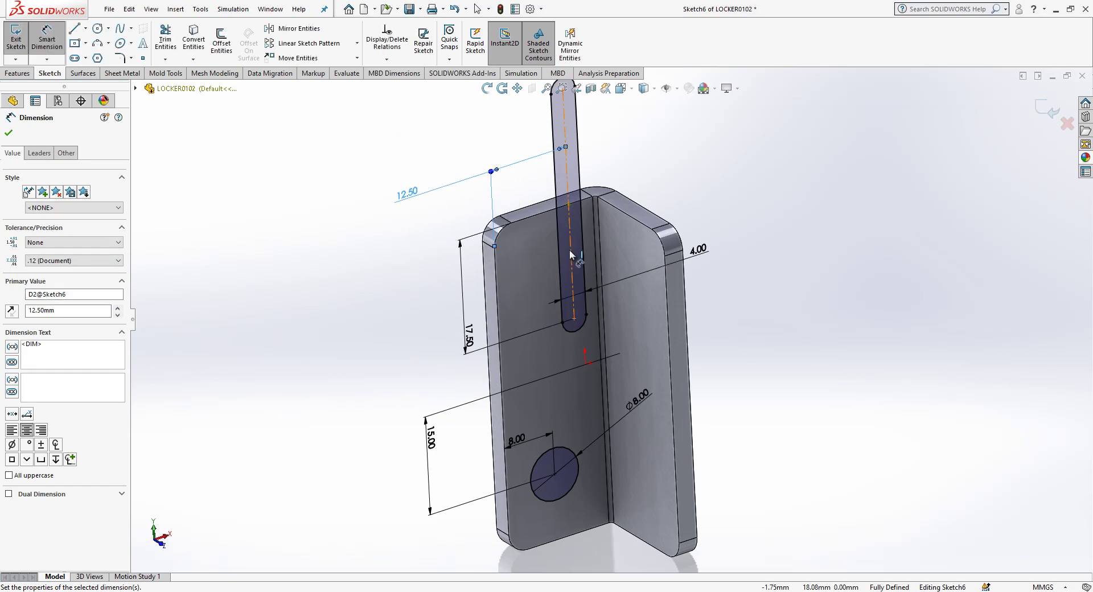
Step: Delete the slot's existing coincident relation
left_click(568, 204)
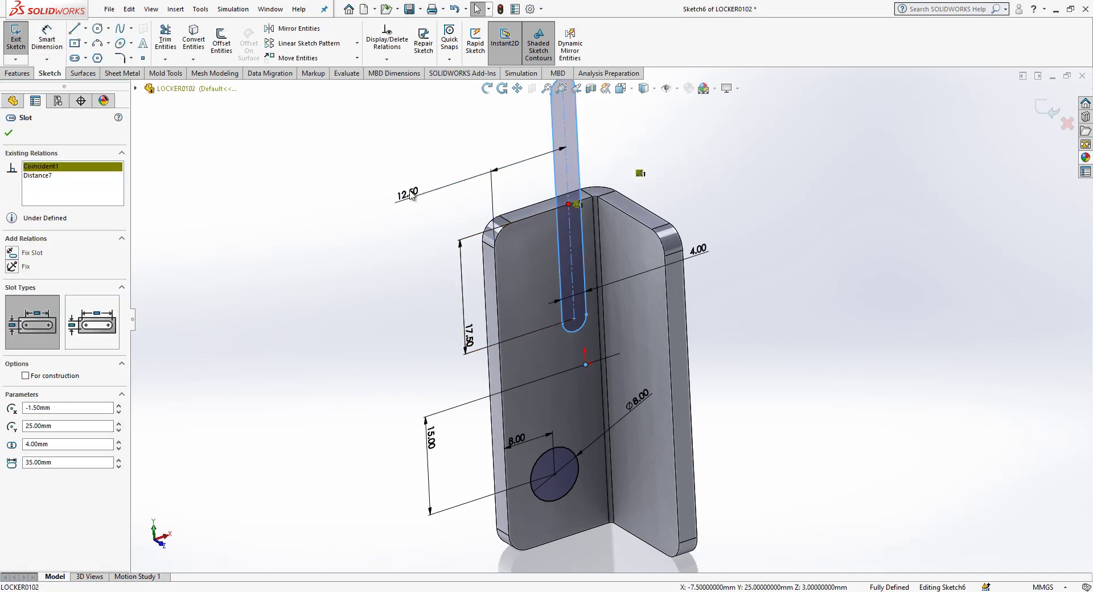
right_click(62, 172)
left_click(84, 186)
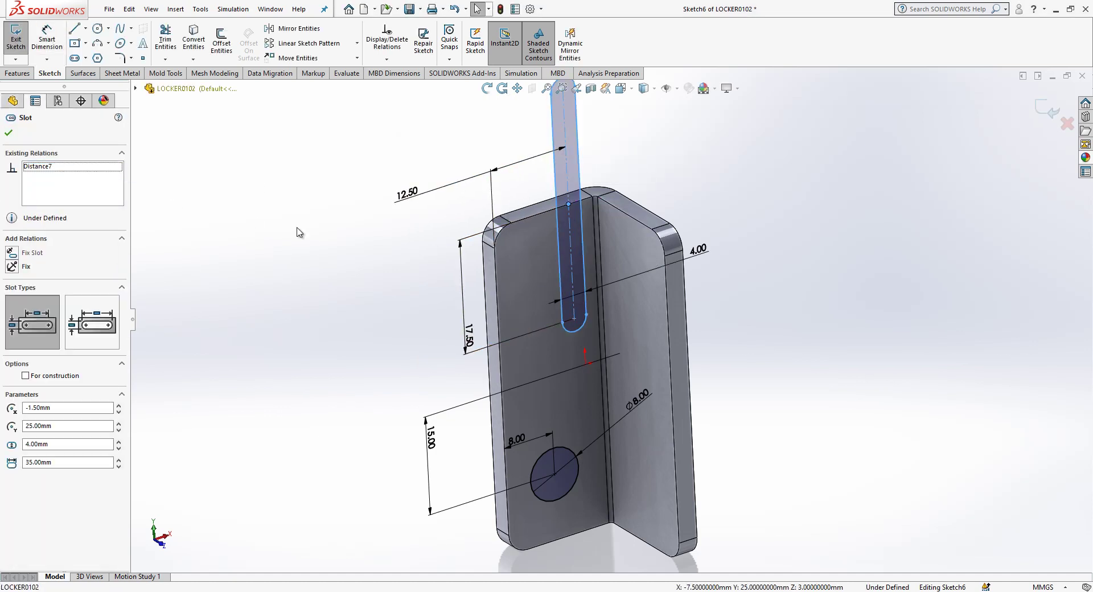
left_click(354, 254)
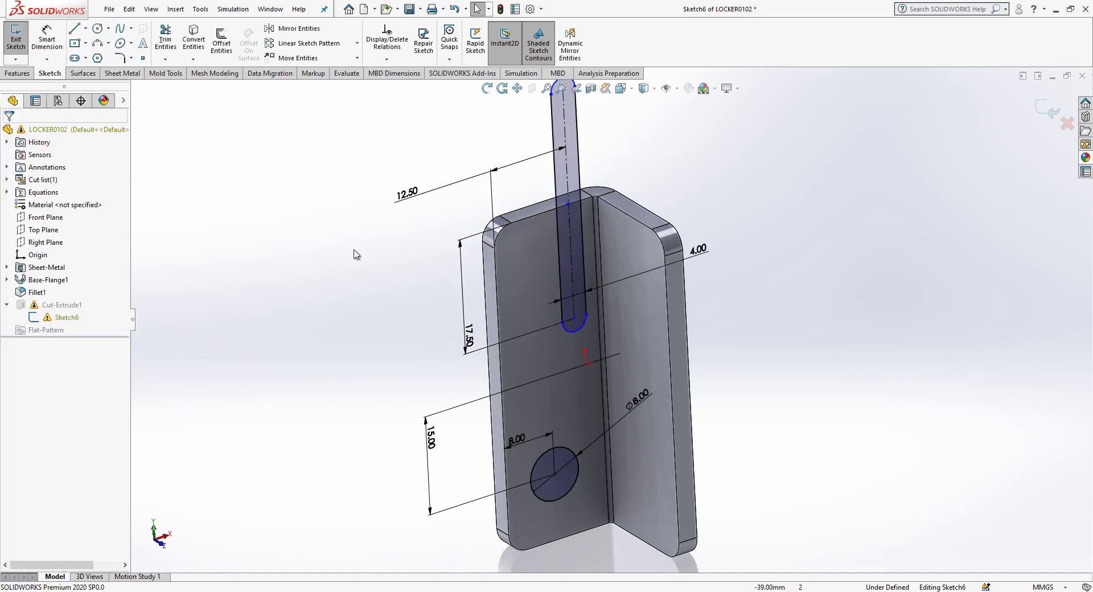
Step: Make the slot's centre point coincident with the leg's top edge and exit the sketch to rebuild the cut
left_click(569, 204)
left_click(544, 210, "ctrl")
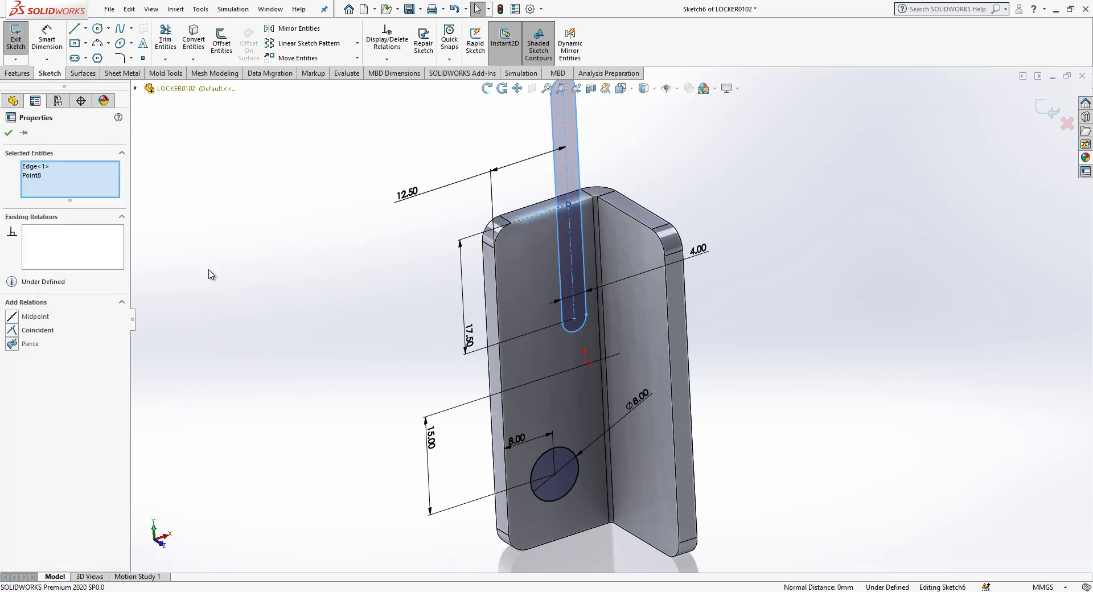
left_click(38, 330)
left_click(344, 295)
left_click(1049, 108)
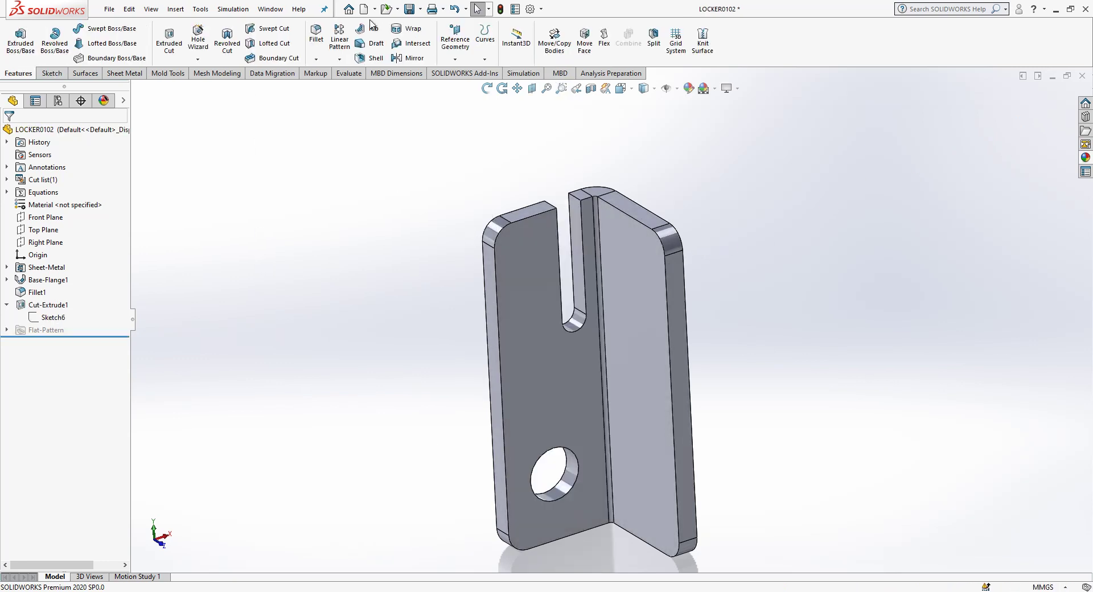
Step: Switch to the Assem2 assembly and insert the LOCKER0102 part beside LOCKER0101
left_click(298, 9)
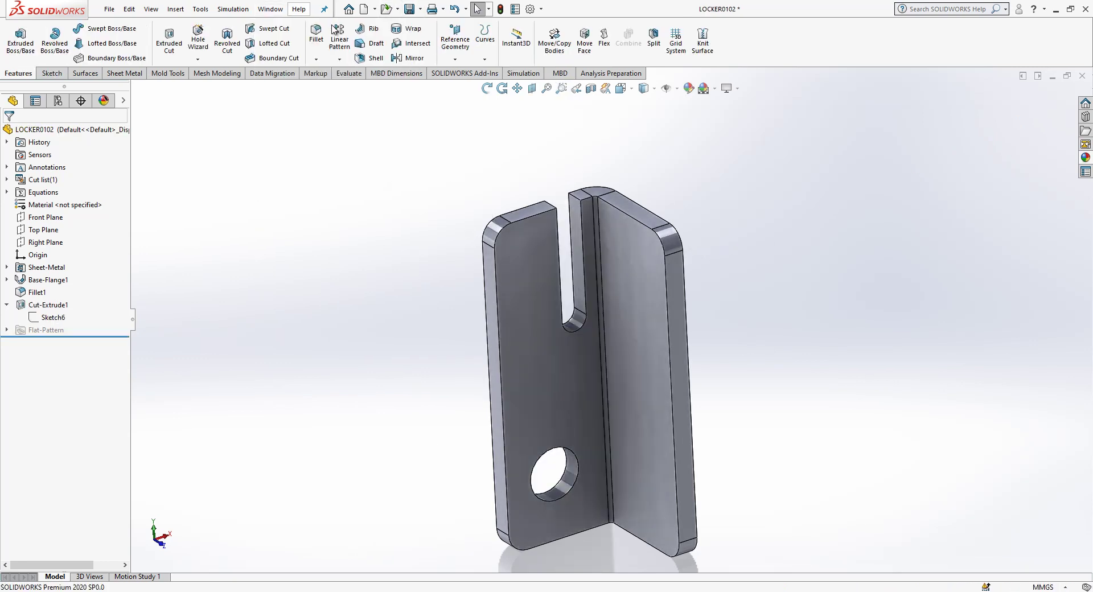
left_click(506, 134)
left_click(270, 9)
left_click(315, 142)
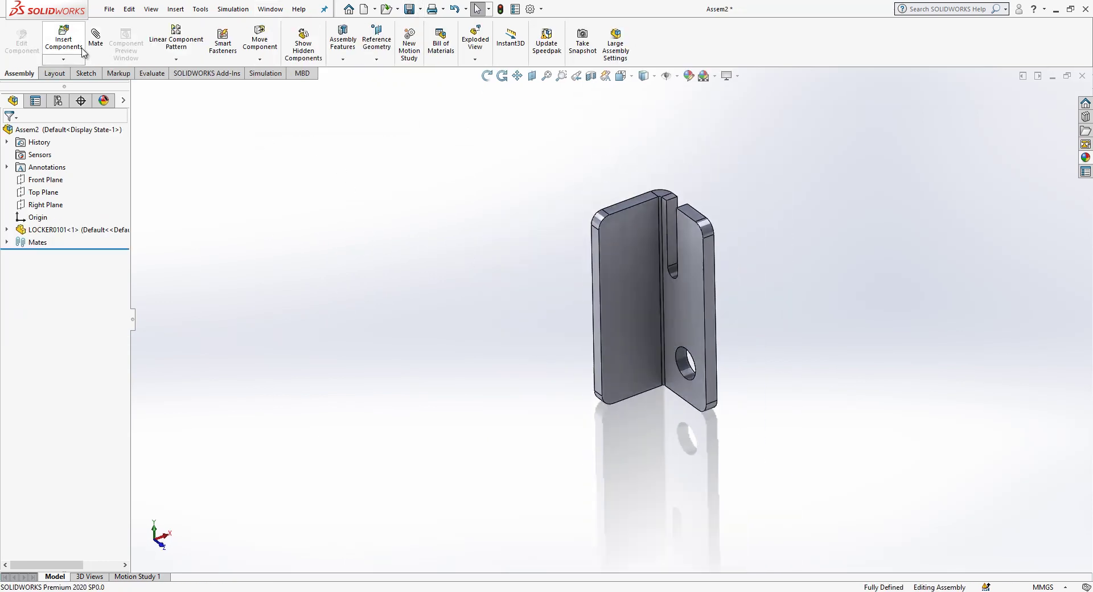
left_click(80, 49)
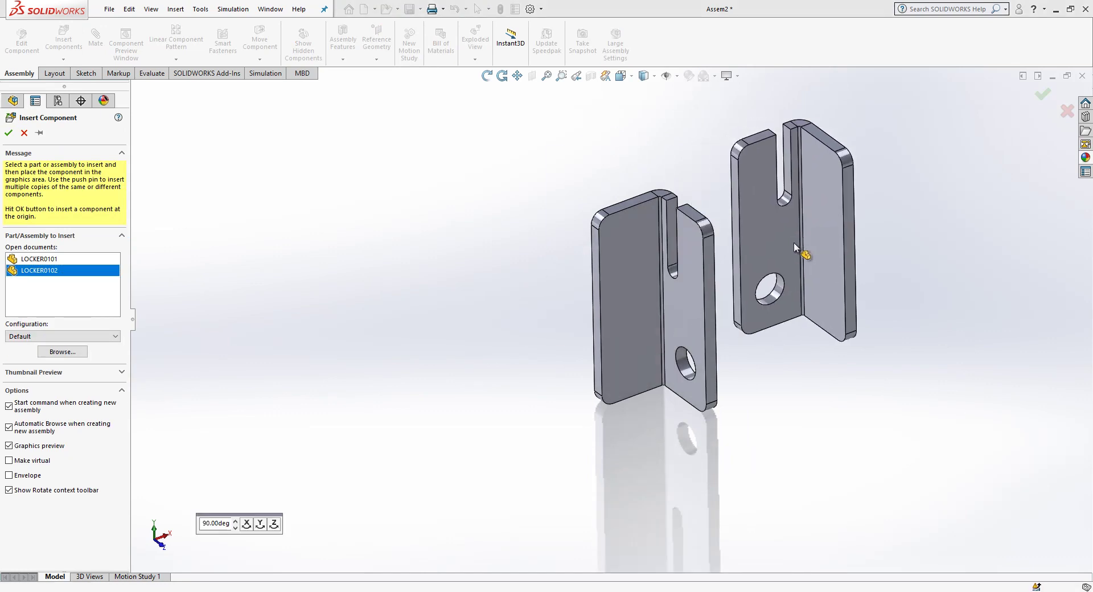
left_click(794, 245)
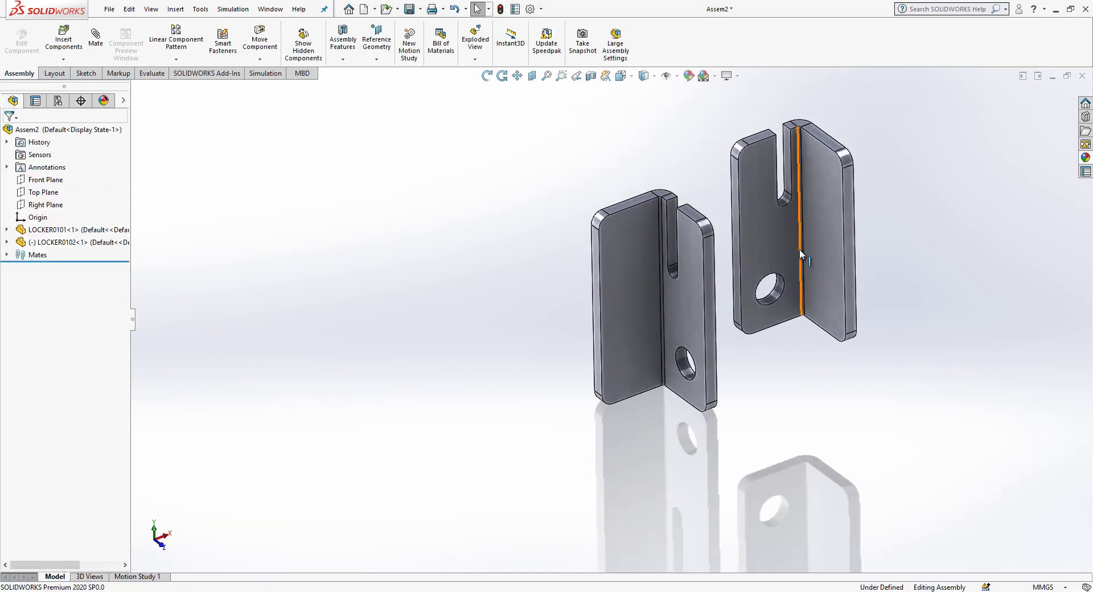
Step: Add a coincident mate between the top end faces of LOCKER0102 and LOCKER0101
left_click(755, 141)
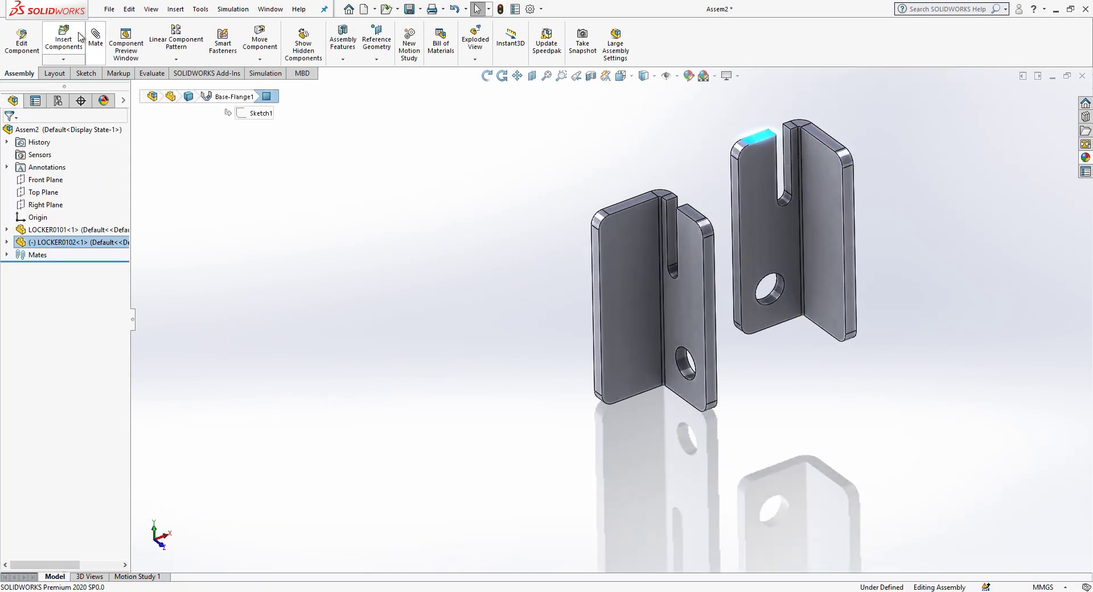
left_click(687, 214)
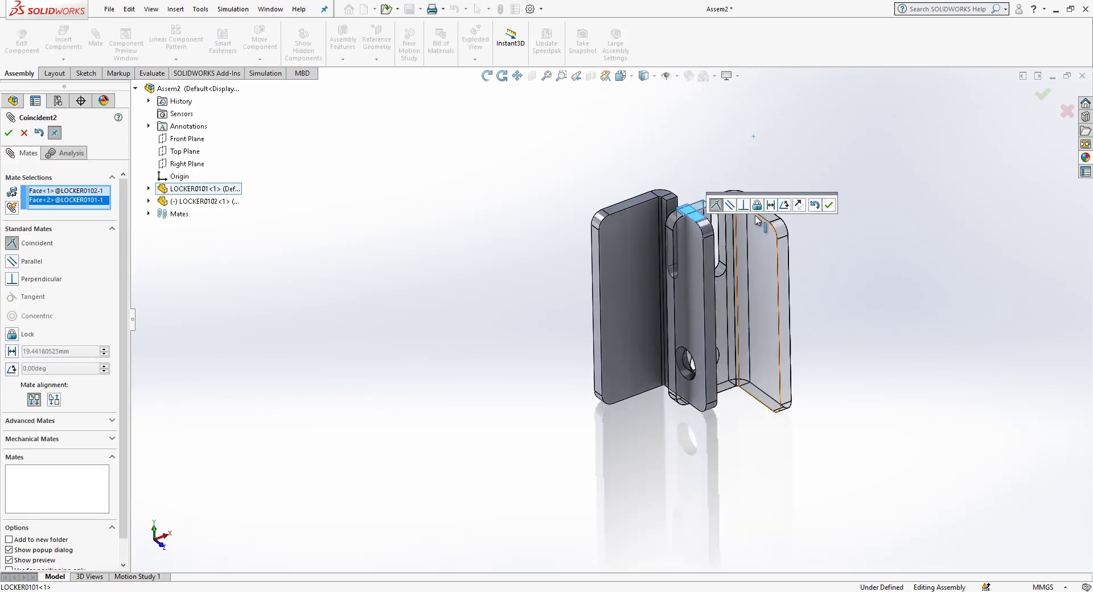
left_click(823, 209)
Step: Rotate LOCKER0102 about its vertical direction until its slotted leg sits roughly alongside LOCKER0101's slotted leg
left_click_drag(772, 250, 821, 221)
key("Escape")
left_click(260, 60)
left_click(268, 88)
left_click_drag(791, 267, 903, 375)
key("Escape")
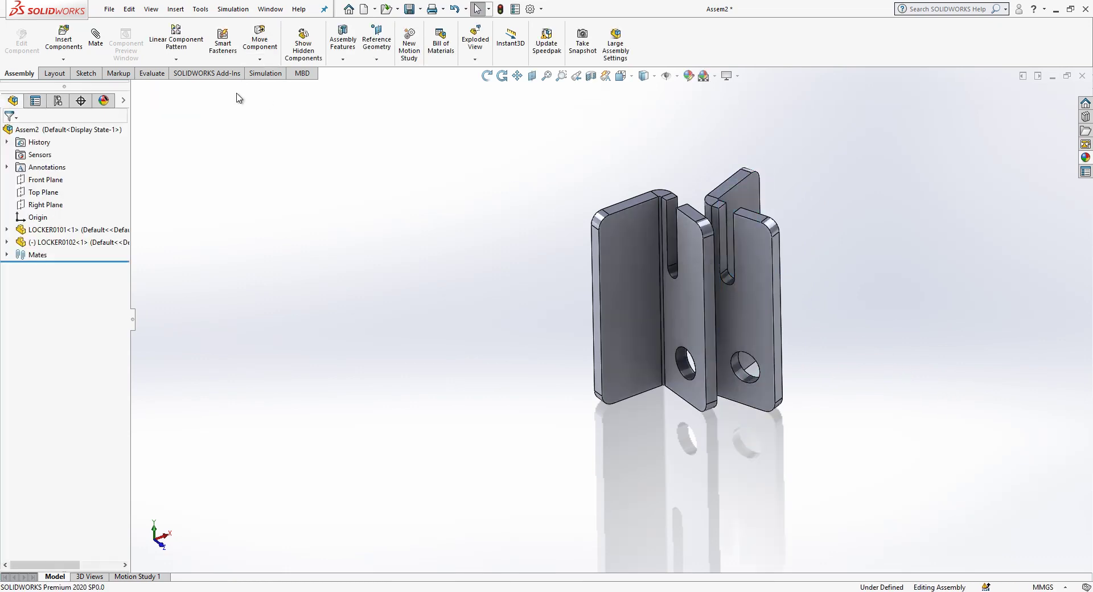
Step: Add a 5 mm distance mate between the facing faces of the two slotted legs, with Flip dimension off
left_click(746, 285)
middle_click_drag(746, 291, 681, 280)
left_click(680, 280)
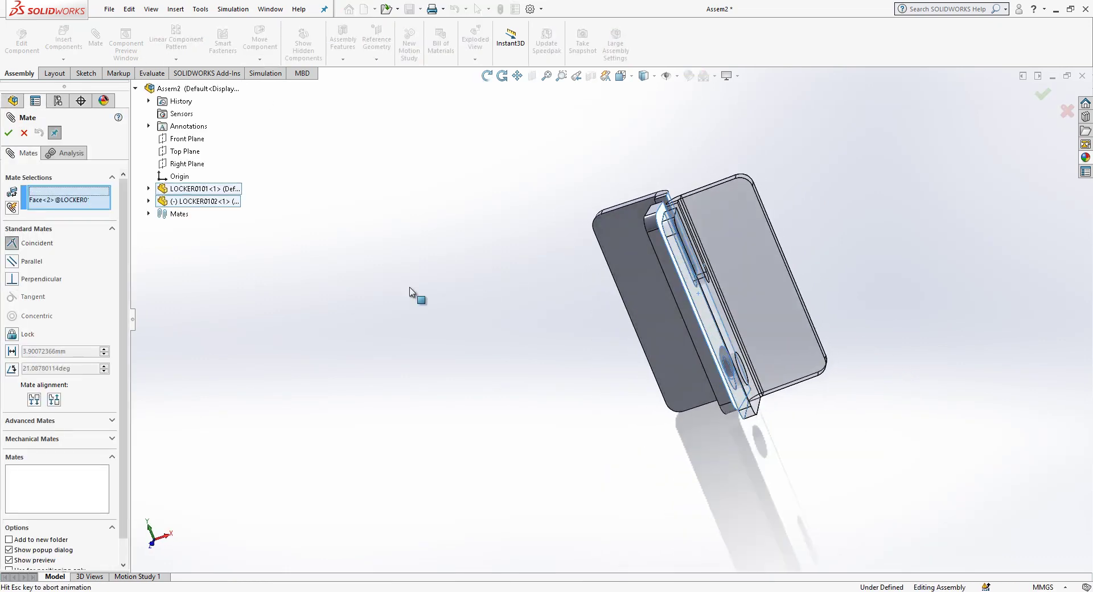
left_click(12, 352)
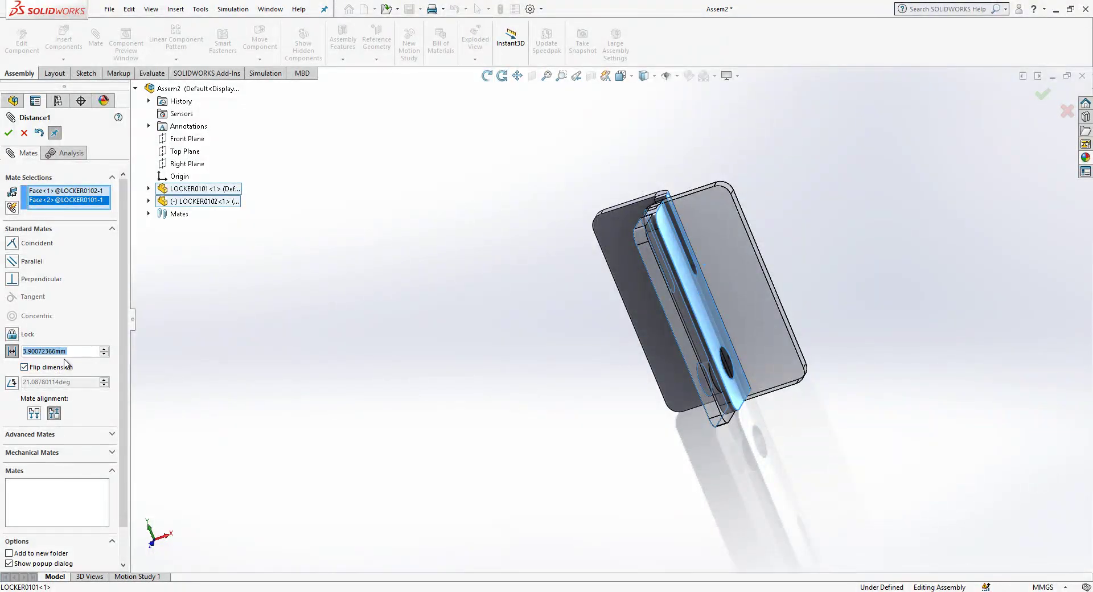
type("5")
key("Return")
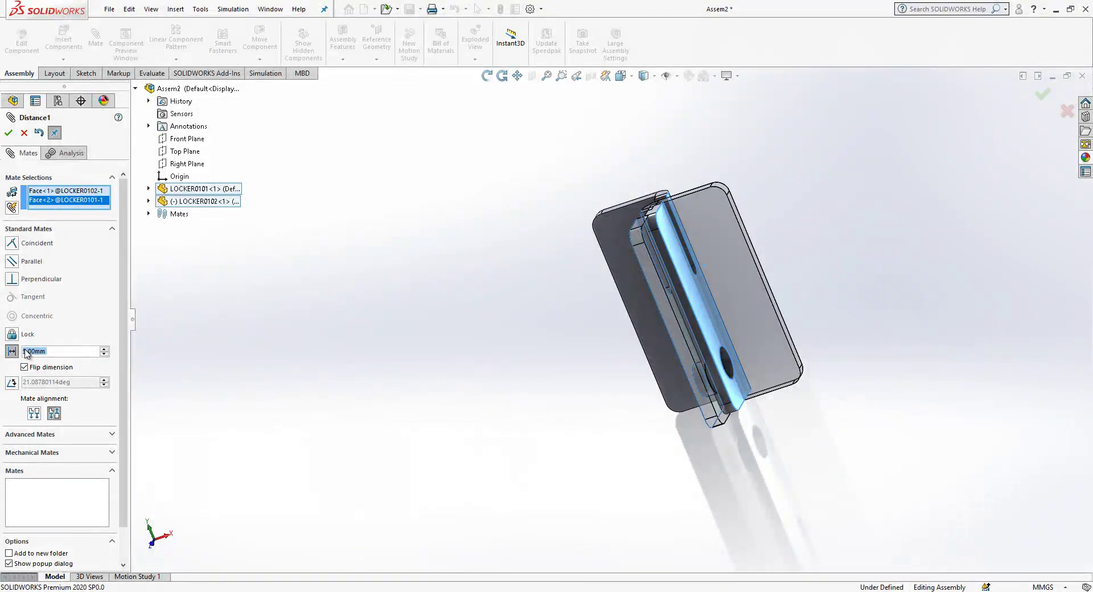
left_click(25, 351)
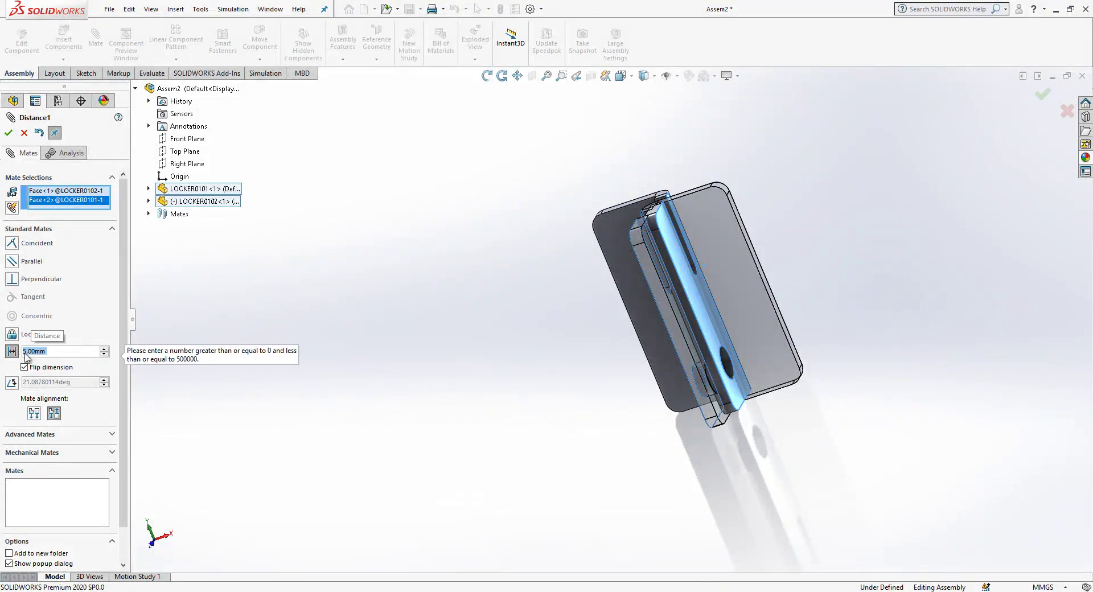
left_click(34, 367)
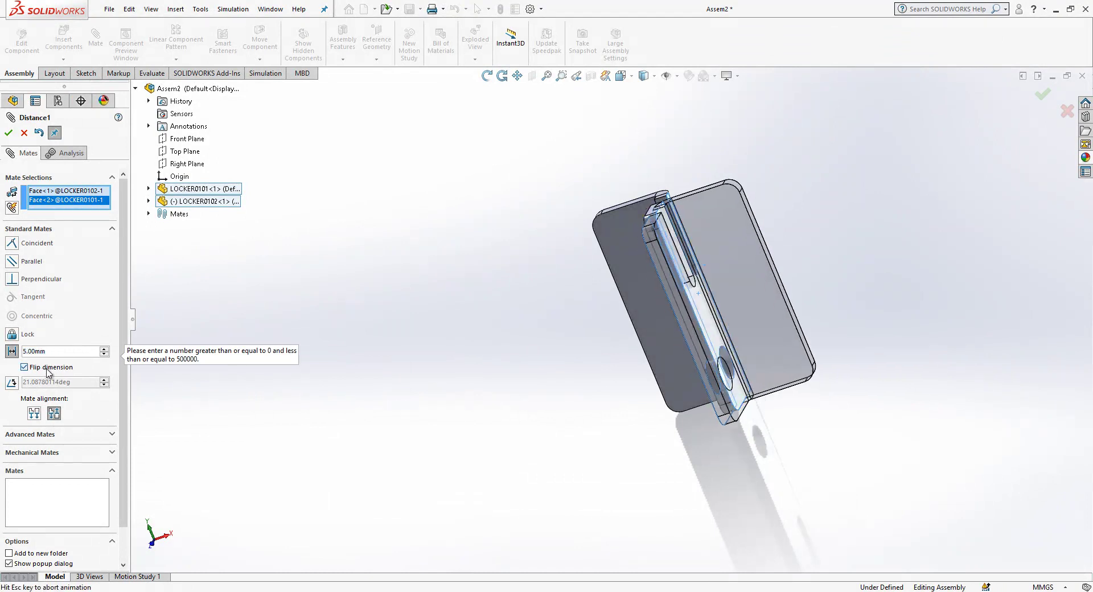
left_click(12, 137)
Step: Add a coincident mate between the outer faces of the two brackets' uncut legs and finish mating
middle_click_drag(662, 298, 822, 298)
left_click(780, 297)
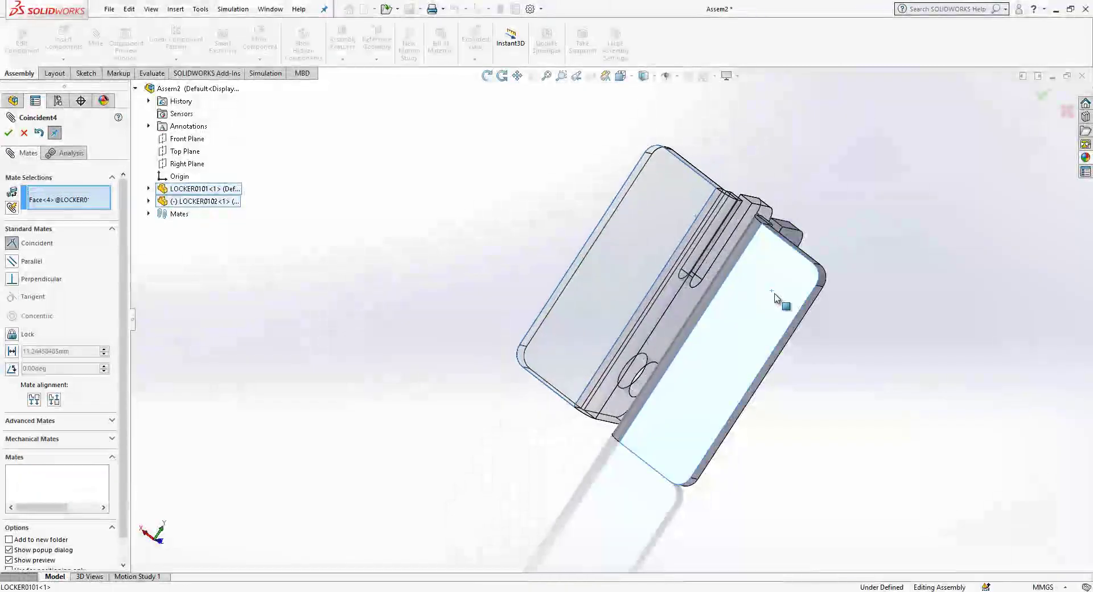
left_click(913, 283)
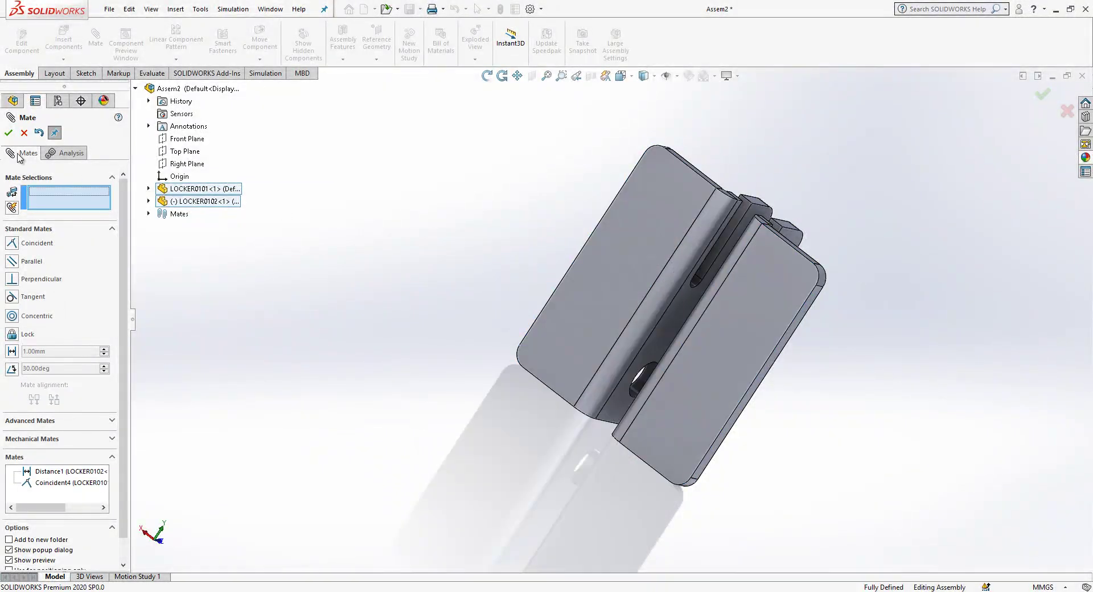
left_click(9, 132)
Step: Save the assembly as LOCKER0100 in the Locker folder
middle_click_drag(410, 216, 757, 276)
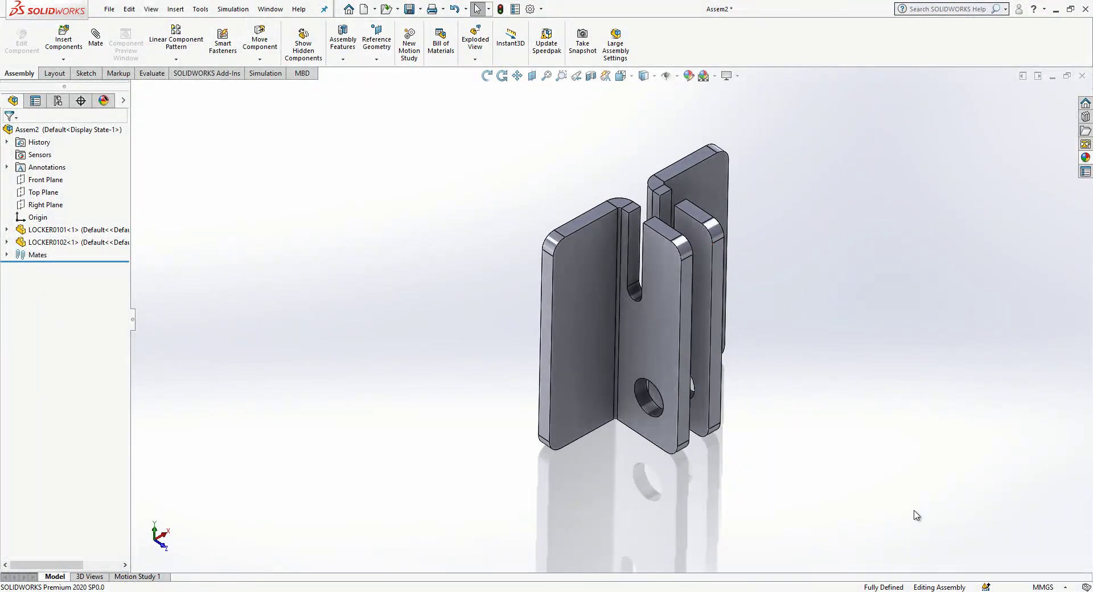
left_click(409, 8)
type("l")
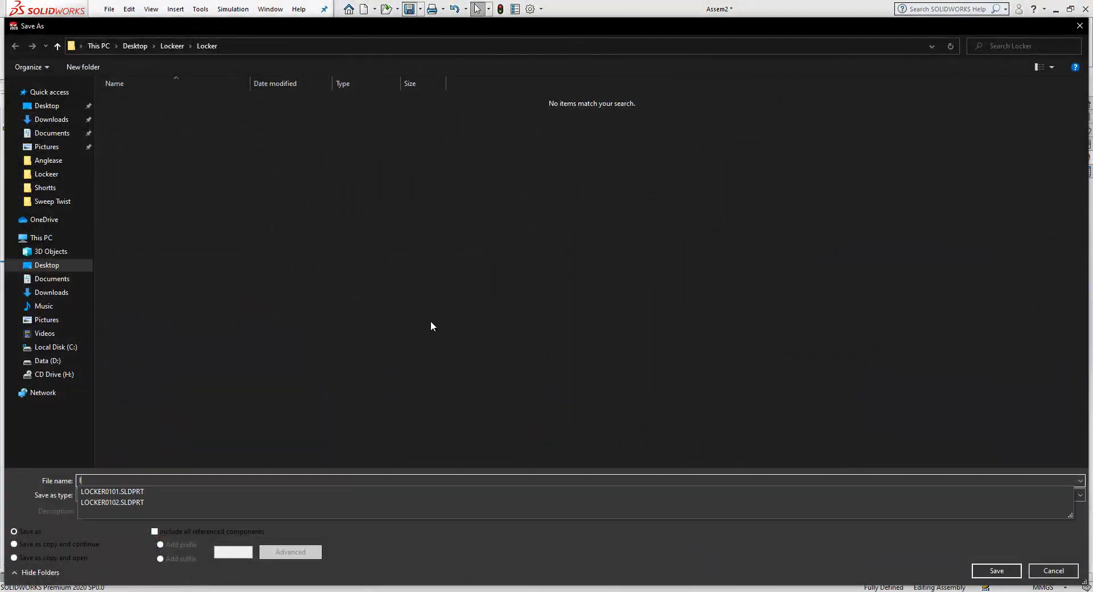
key("BackSpace")
type("loc")
key("BackSpace")
key("BackSpace")
key("BackSpace")
type("LOCKER0100")
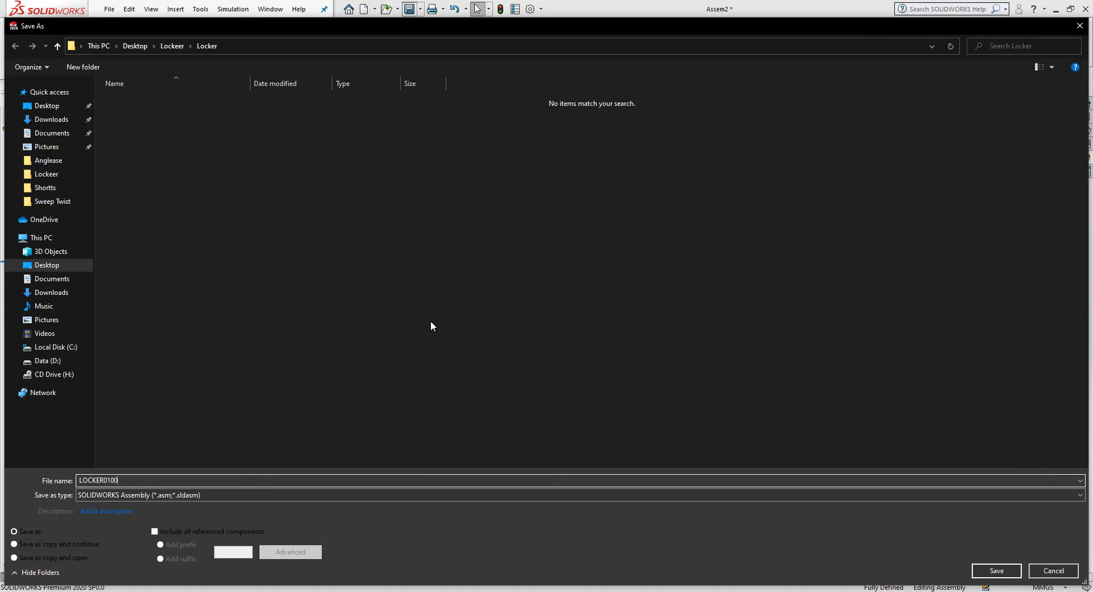
key("Return")
Step: Open the LOCKER0102 part in its own window from the assembly
scroll(621, 322, "up", 2)
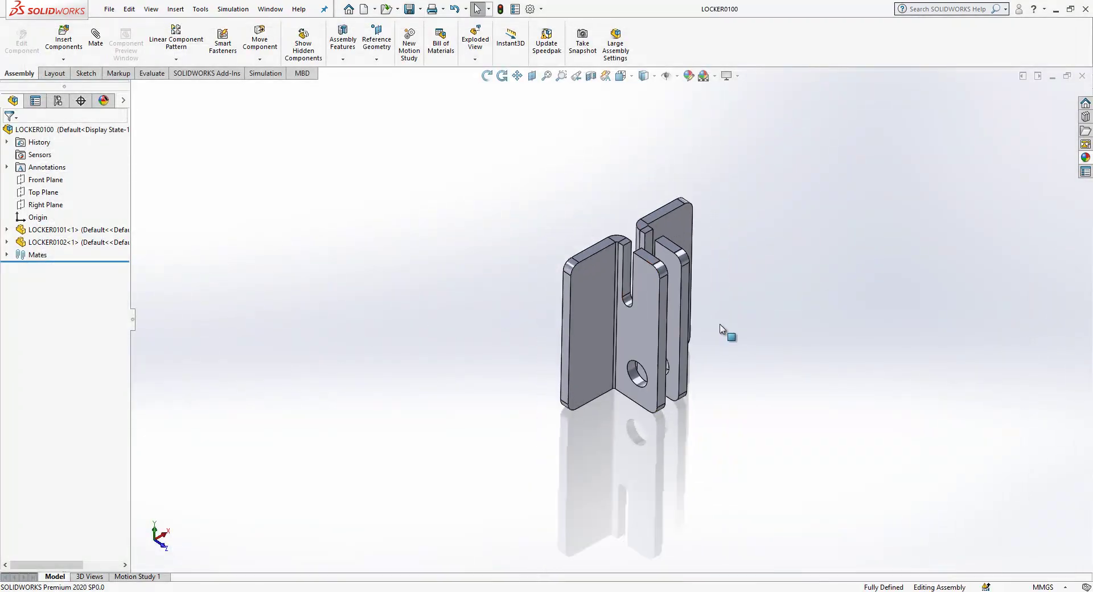
scroll(720, 327, "down", 2)
middle_click_drag(720, 327, 708, 291)
scroll(666, 289, "up", 1)
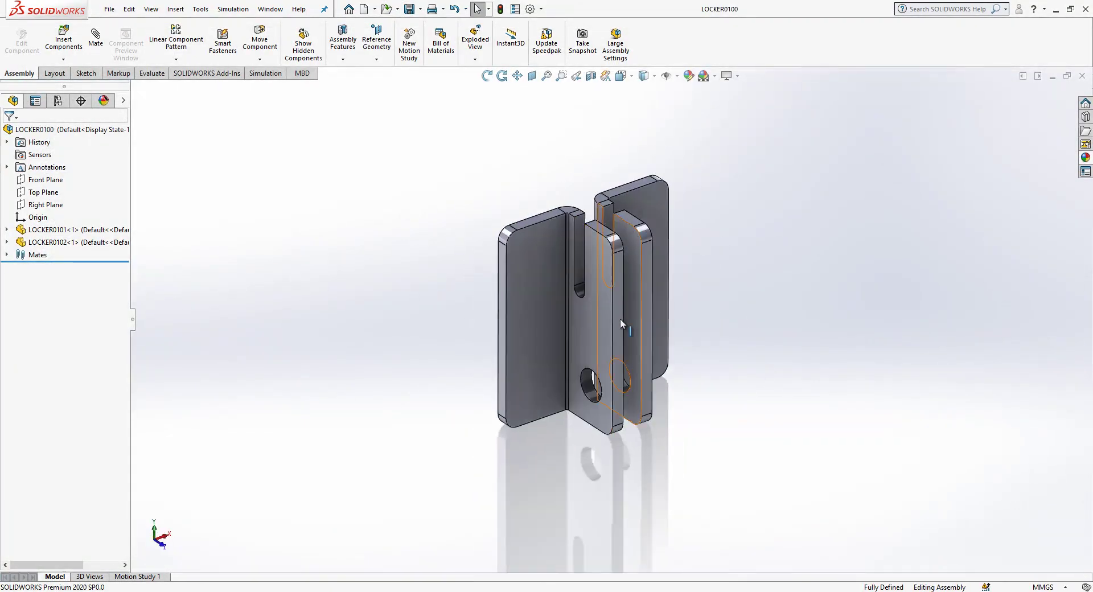
left_click(544, 302)
left_click(638, 197)
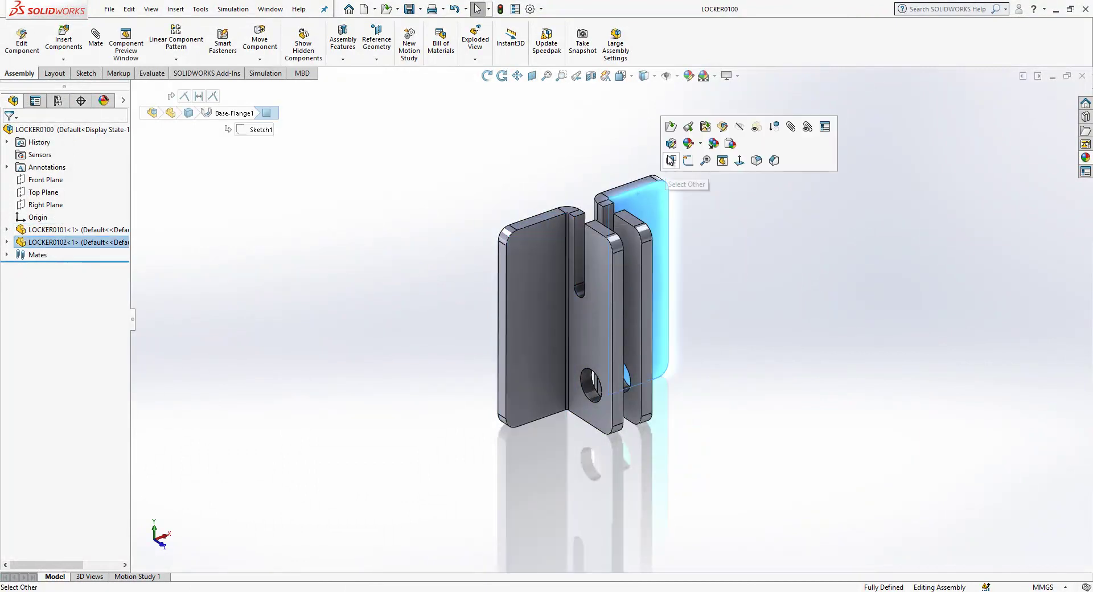
left_click(678, 131)
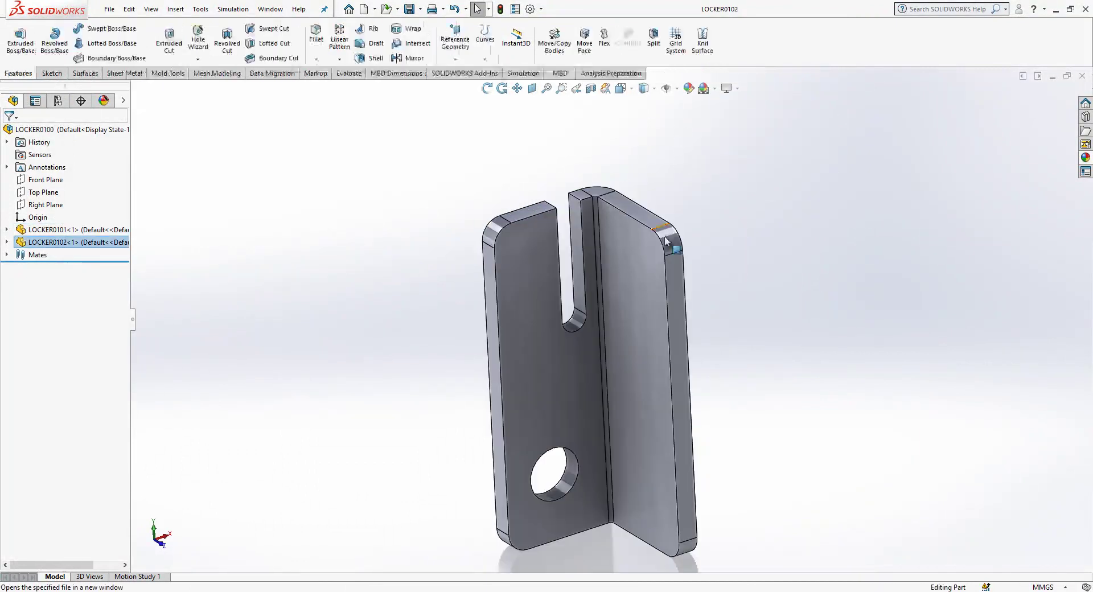
Step: Start a new sketch on the inner face of LOCKER0102's uncut leg, viewed face-on
left_click(635, 370)
left_click(720, 333)
right_click(666, 289)
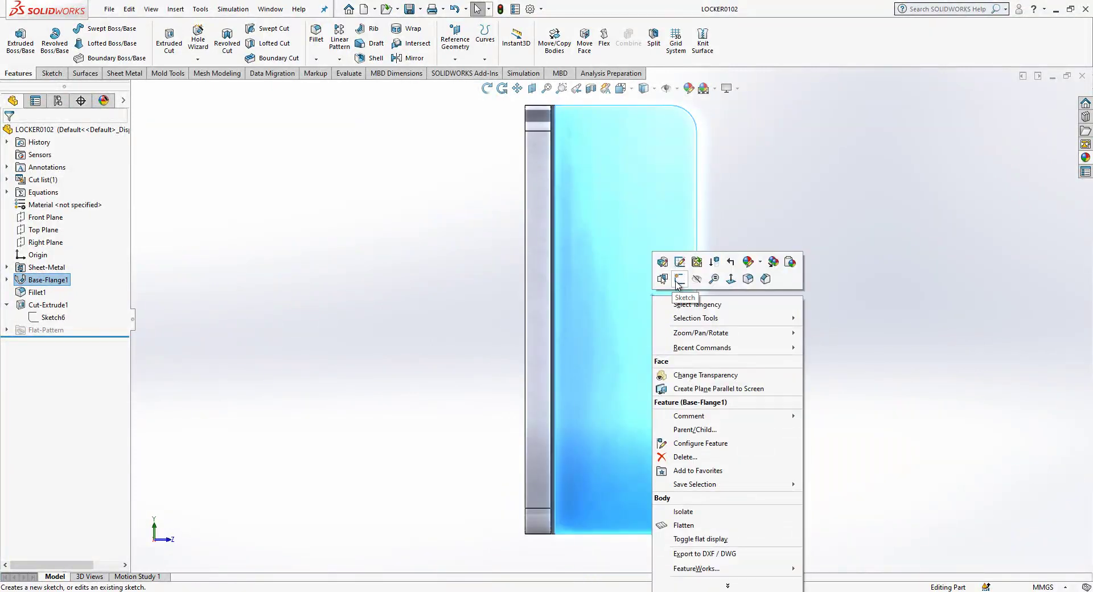
left_click(678, 280)
Step: Draw construction lines: one about 13.4 mm horizontally from the origin, and from its end vertical ones about 19.7 mm up and 21.5 mm down
key("l")
left_click(524, 320)
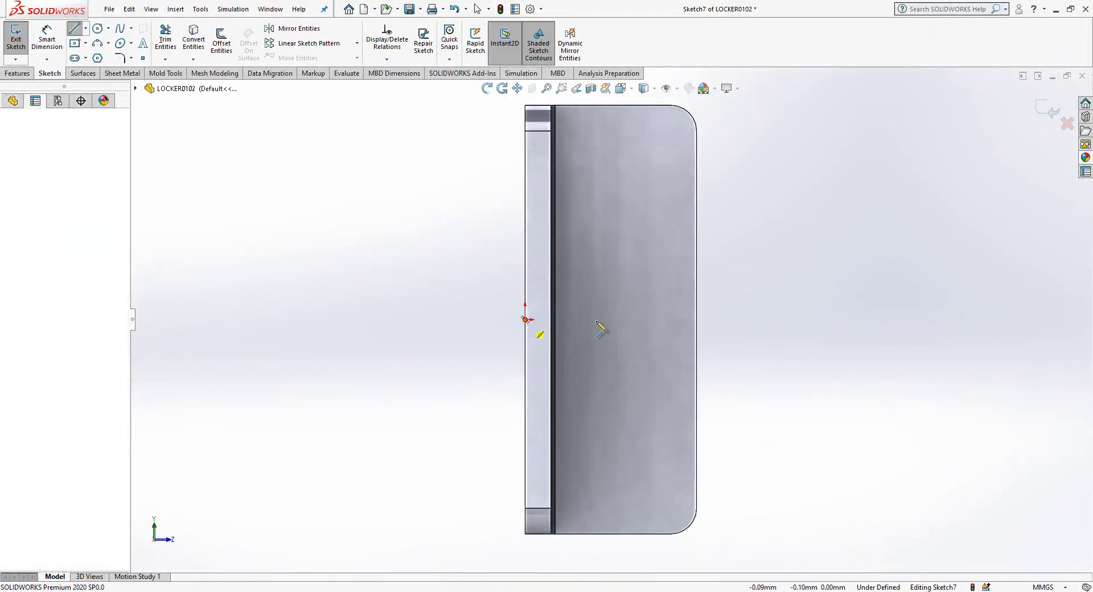
left_click(640, 151)
key("Escape")
key("l")
left_click(640, 319)
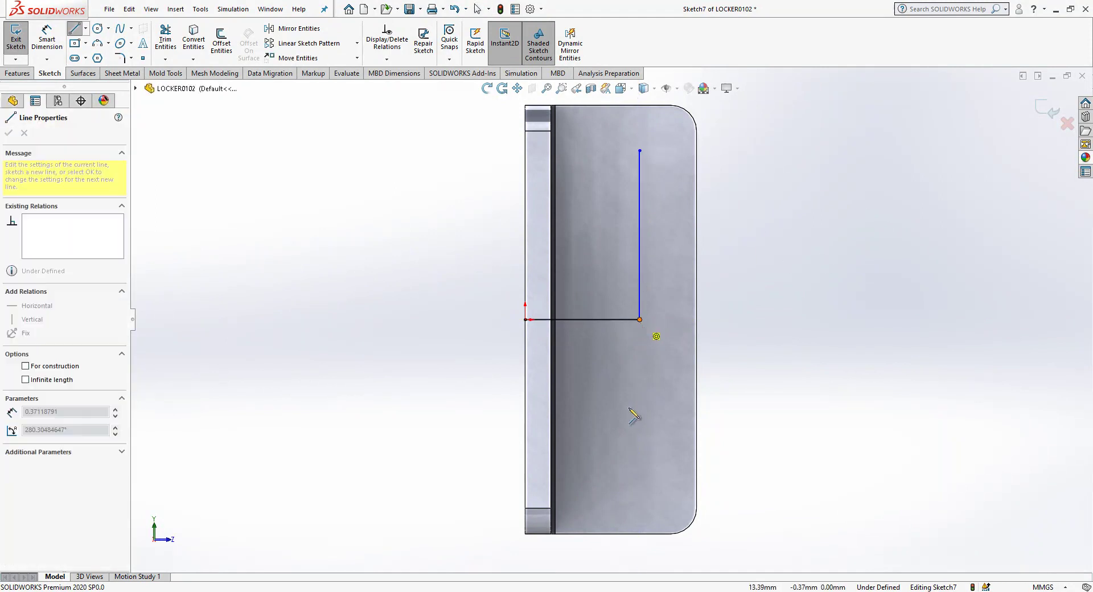
left_click(638, 504)
key("Escape")
left_click_drag(791, 239, 592, 383)
left_click(643, 349)
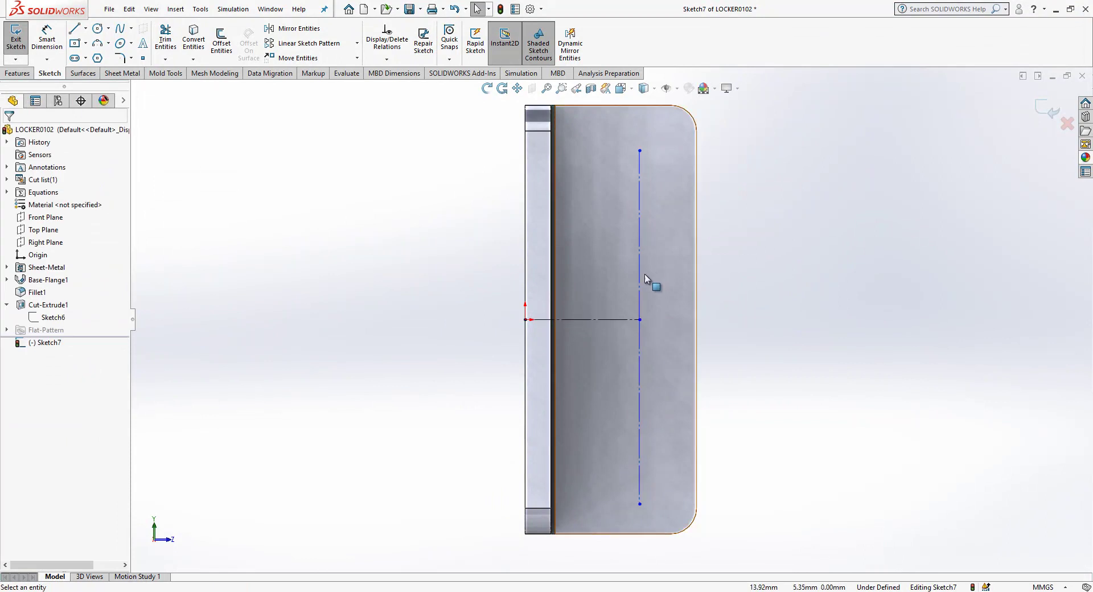
Step: Make the upper and lower vertical construction lines equal in length
left_click(642, 283)
left_click(640, 342, "ctrl")
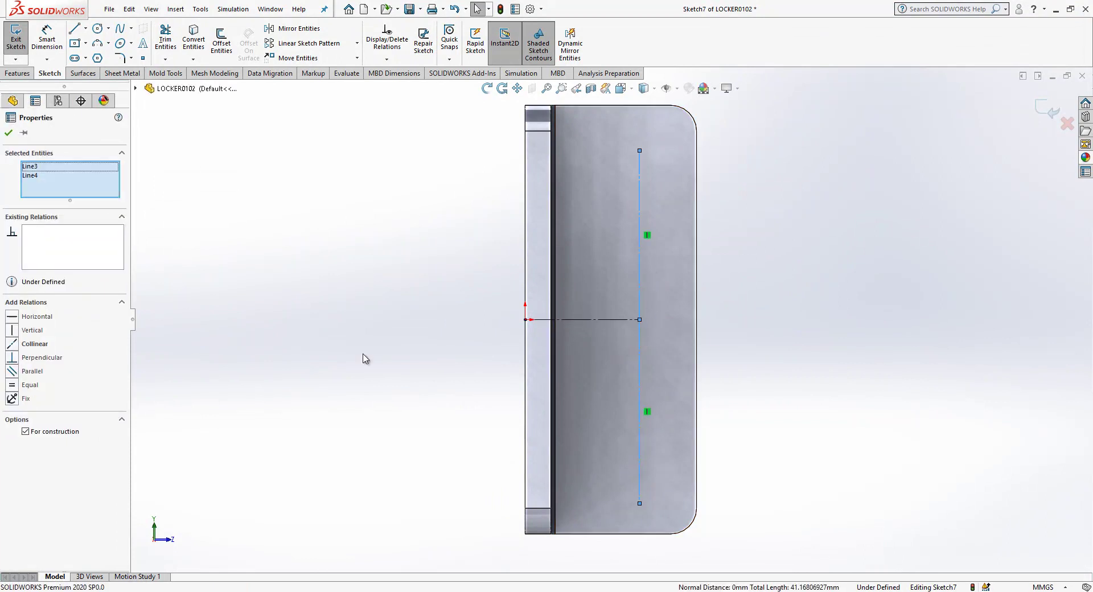
left_click(246, 204)
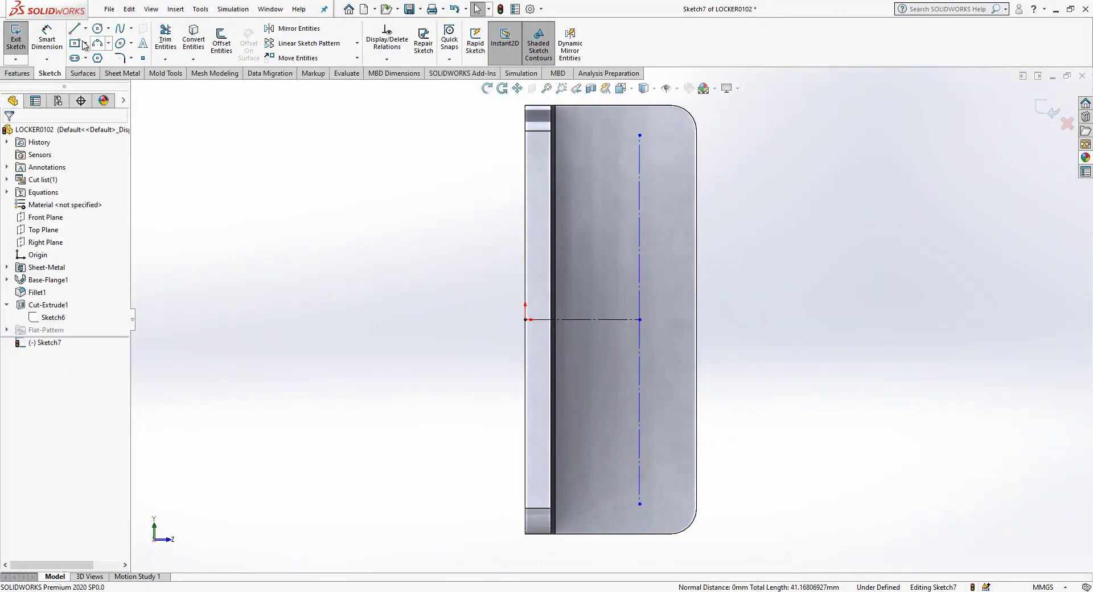
Step: Dimension the vertical construction line 8 mm from the leg's outer edge
left_click(46, 40)
left_click(639, 342)
left_click(695, 352)
left_click(734, 352)
type("8")
key("Return")
Step: Set the distance between the outer end points of the two vertical construction lines to 35 mm and finish the sketch
left_click(628, 136)
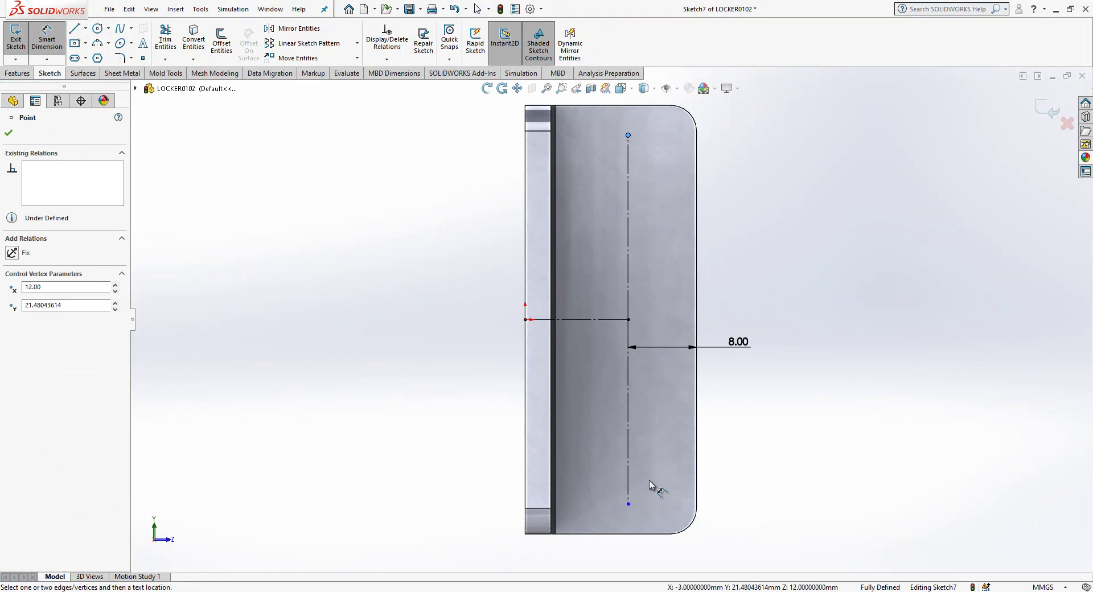
left_click(628, 504)
left_click(820, 366)
type("35")
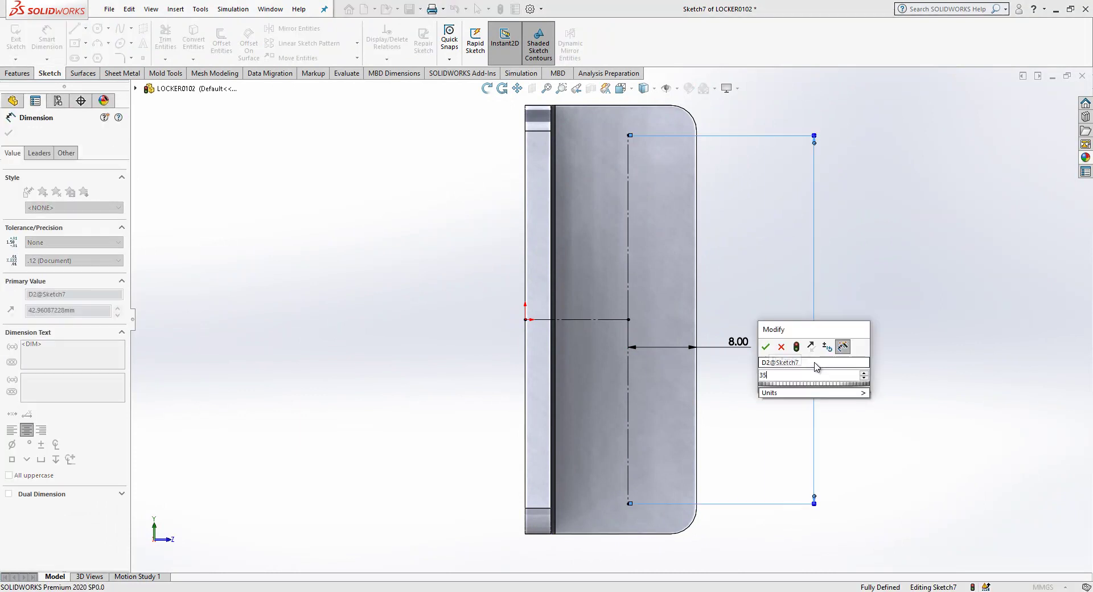
key("Return")
key("Escape")
middle_click_drag(871, 327, 788, 378)
scroll(797, 353, "up", 1)
left_click(1042, 117)
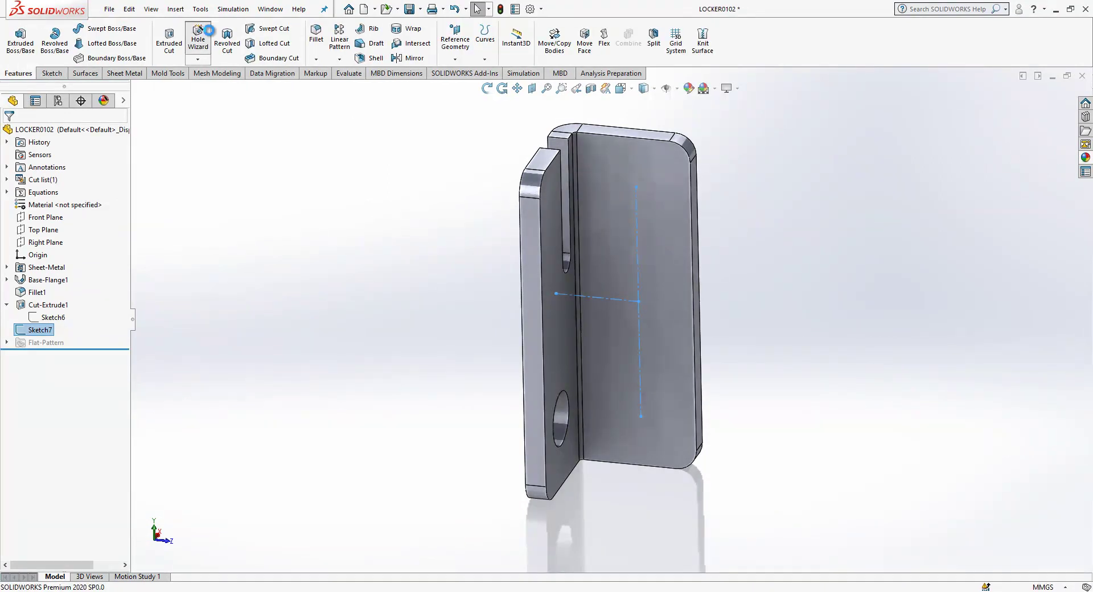
Step: Use Hole Wizard to add M3 DIN EN ISO 7046-1 flat countersunk holes at the top and bottom end points of the vertical construction lines
left_click(199, 34)
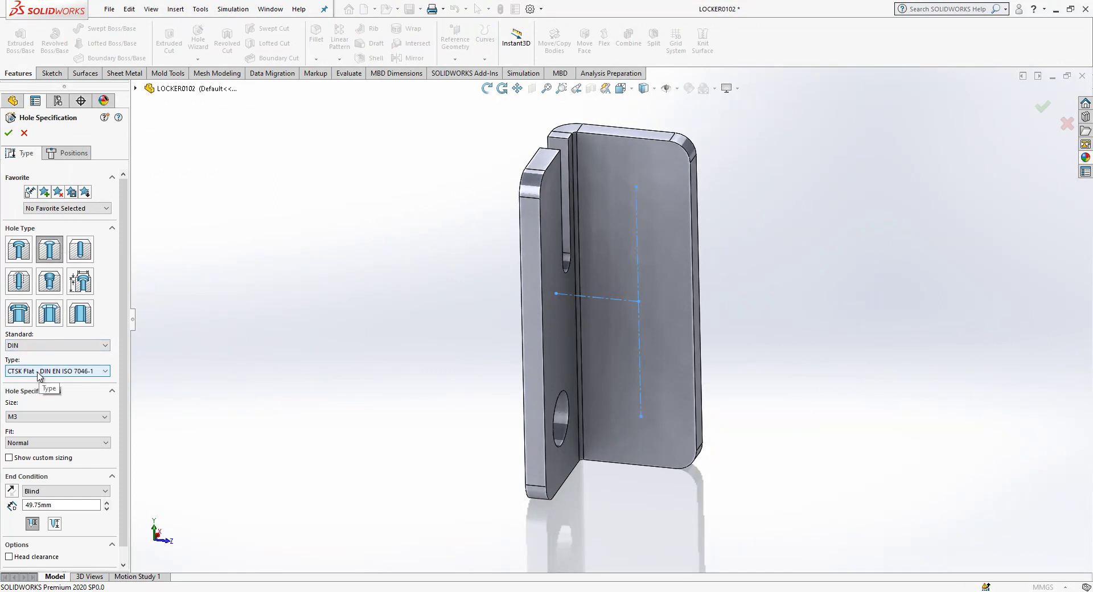
left_click(68, 152)
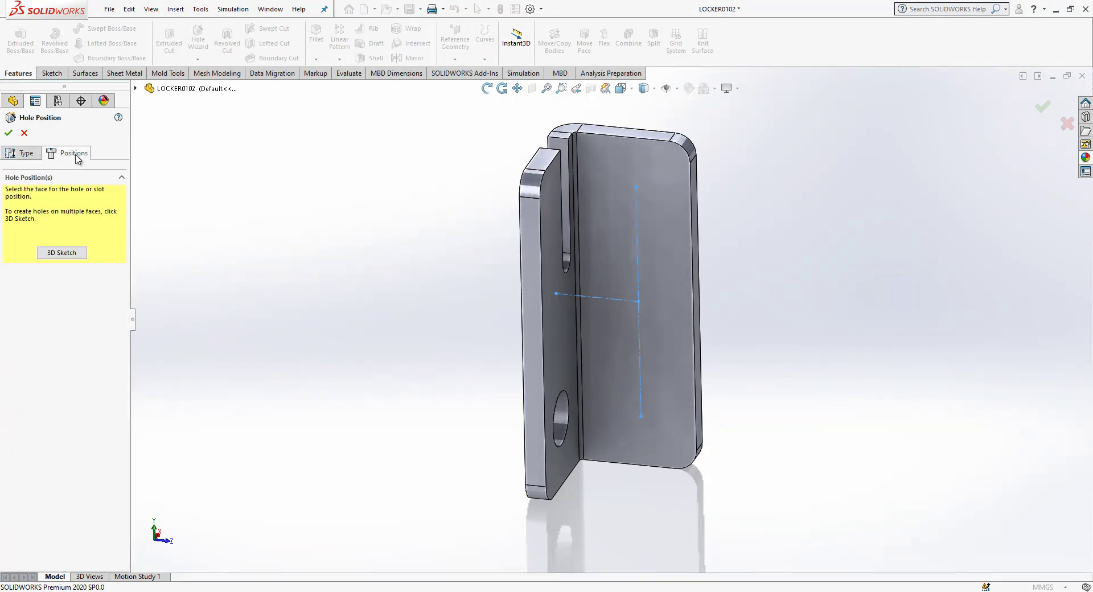
left_click(79, 254)
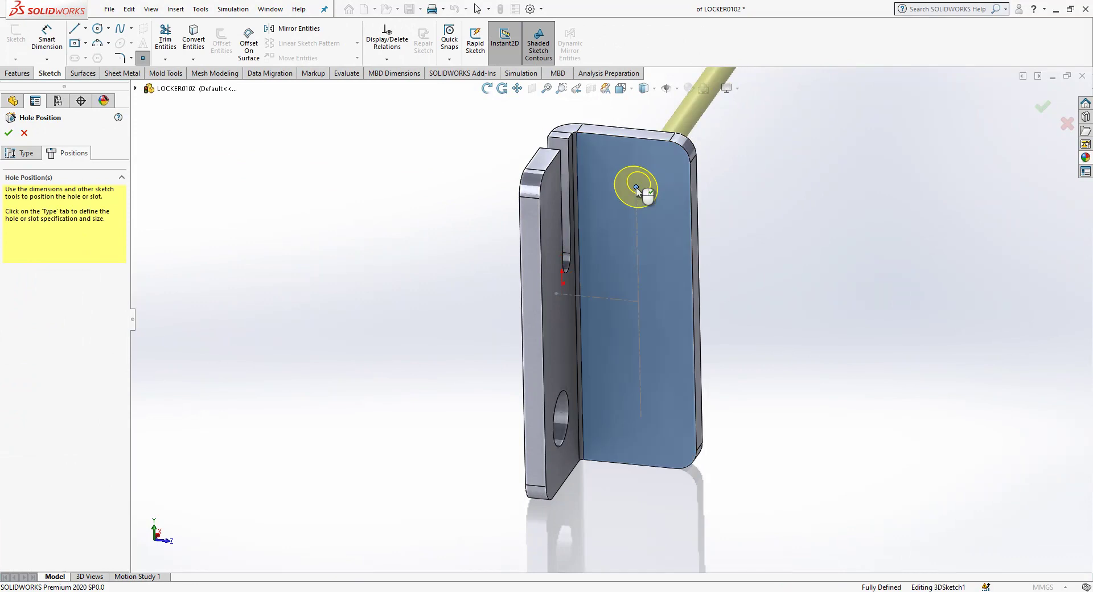
left_click(636, 187)
left_click(641, 416)
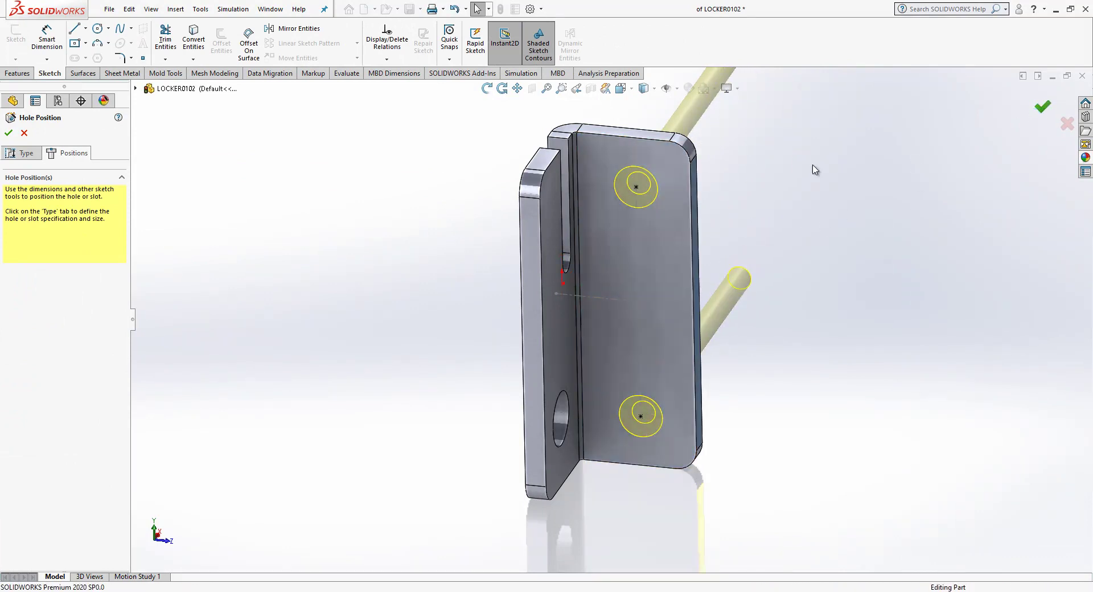
left_click(1042, 109)
middle_click_drag(574, 321, 579, 297)
Step: Save and close LOCKER0102, and open the LOCKER0101 part in its own window from the assembly
left_click(410, 9)
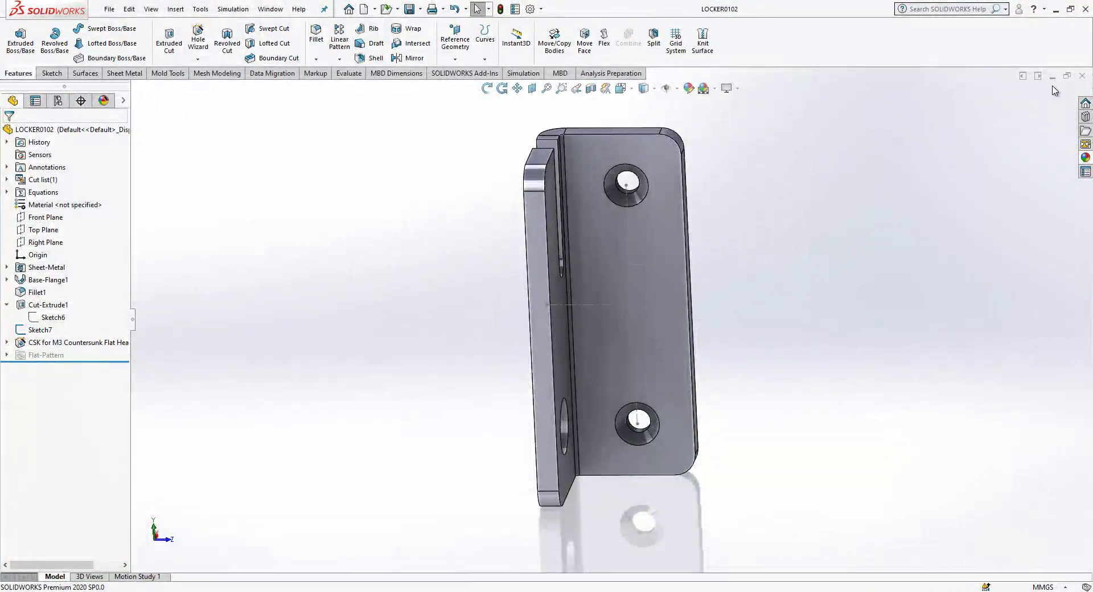
left_click(1082, 76)
left_click(80, 65)
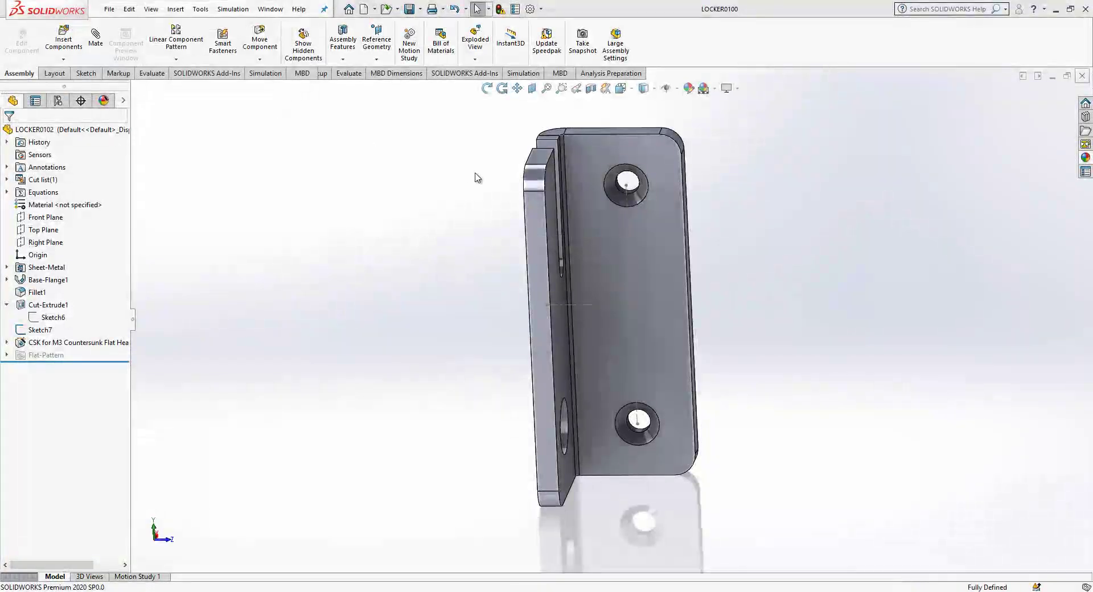
left_click(539, 277)
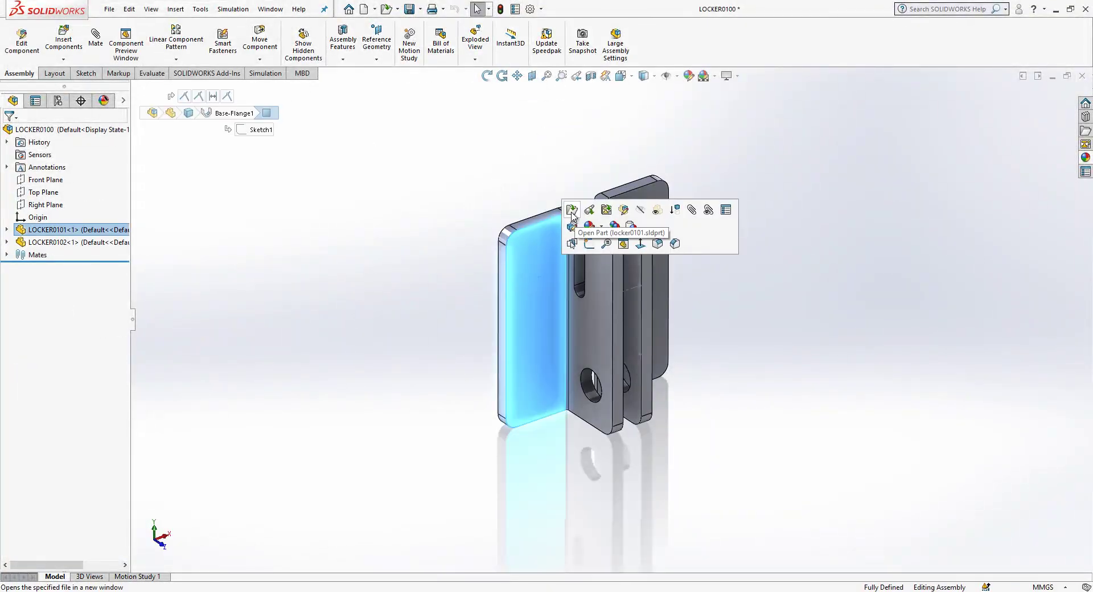
left_click(572, 211)
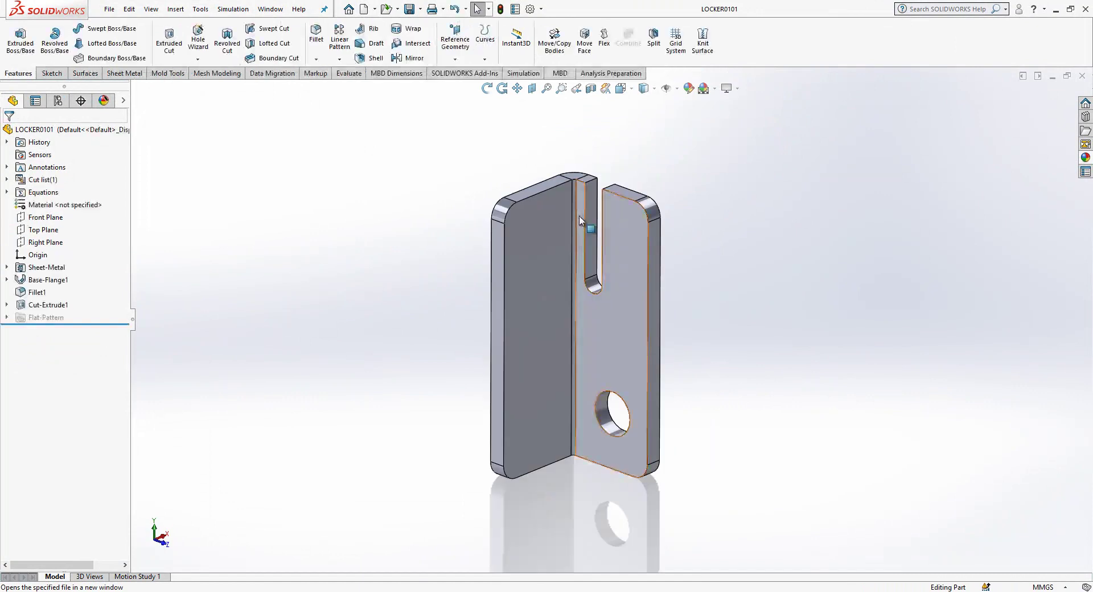
Step: On LOCKER0101's uncut inner leg face, sketch a line about 9.3 mm horizontally from the outer edge's midpoint and another about 21.3 mm vertically down
left_click(551, 278)
left_click(592, 251)
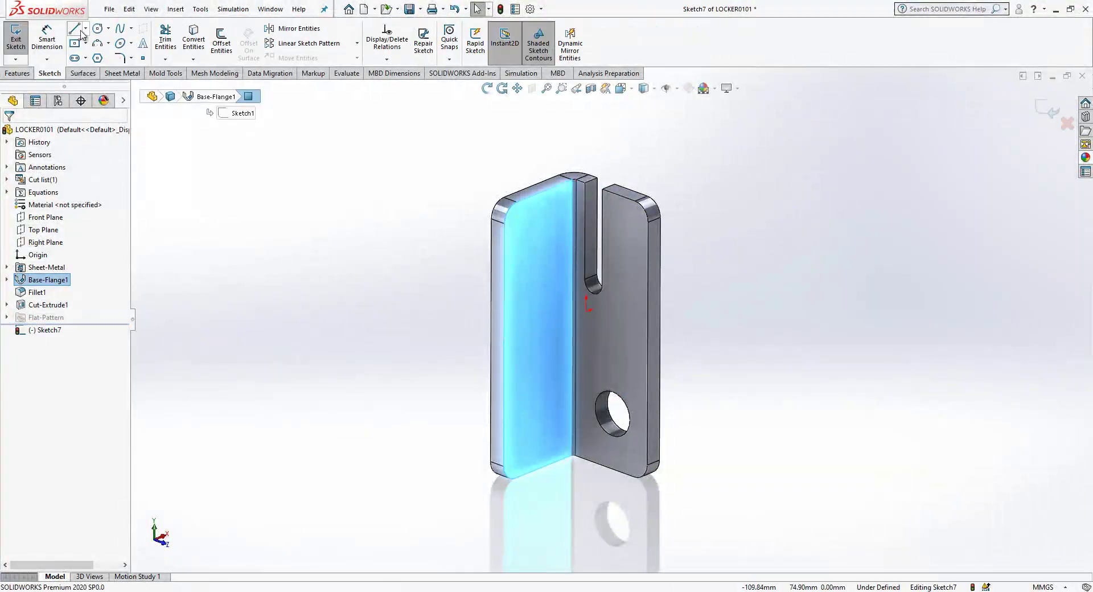
left_click(74, 28)
left_click(504, 345)
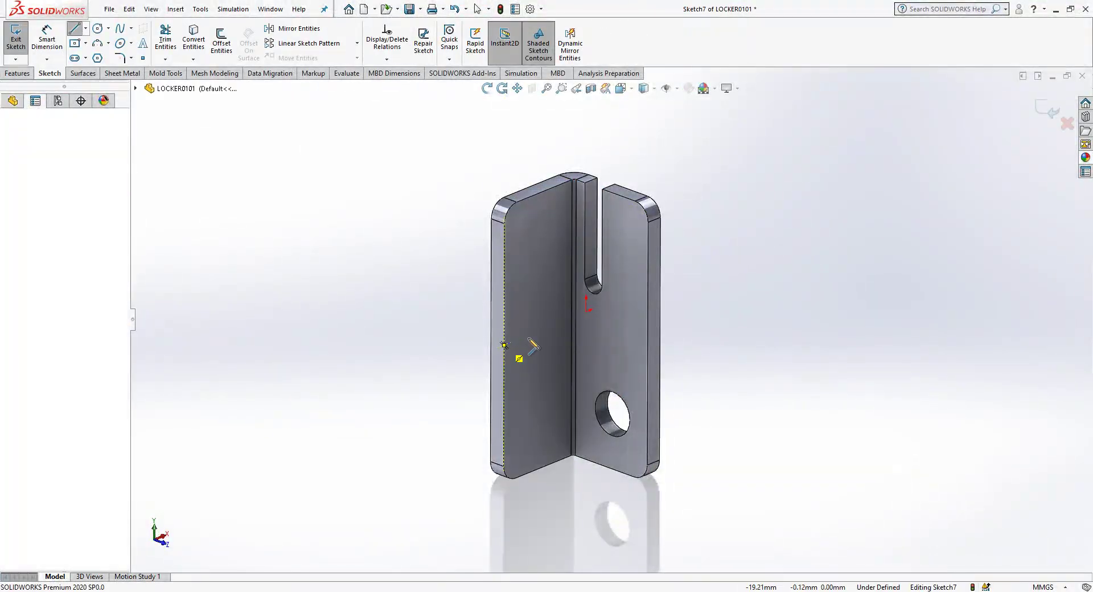
left_click(541, 330)
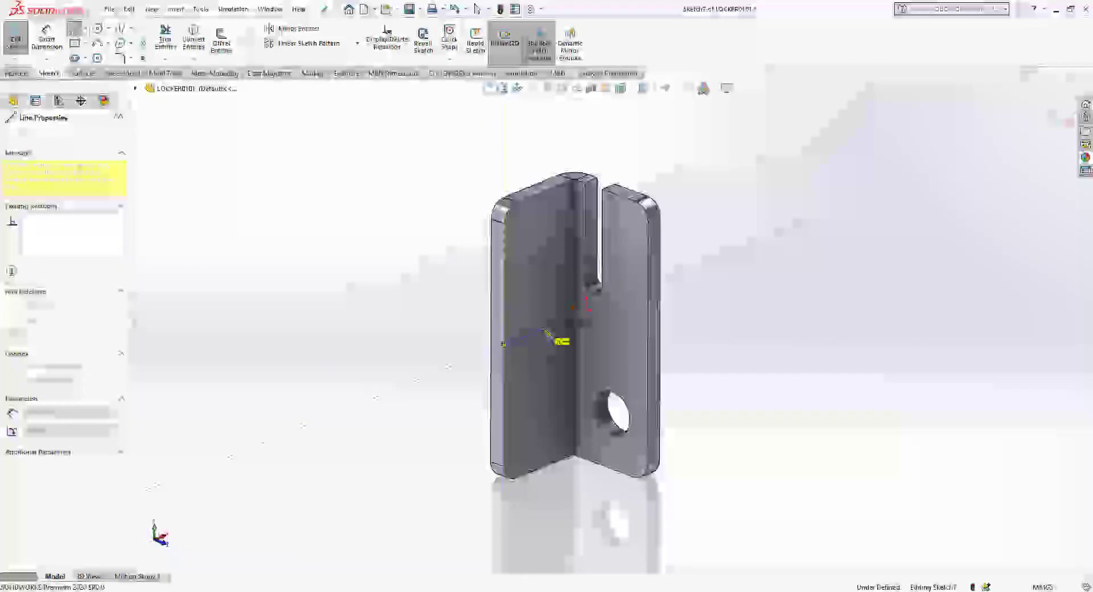
left_click(542, 447)
key("Escape")
Step: Convert both sketched lines into construction lines
middle_click_drag(552, 289, 539, 283)
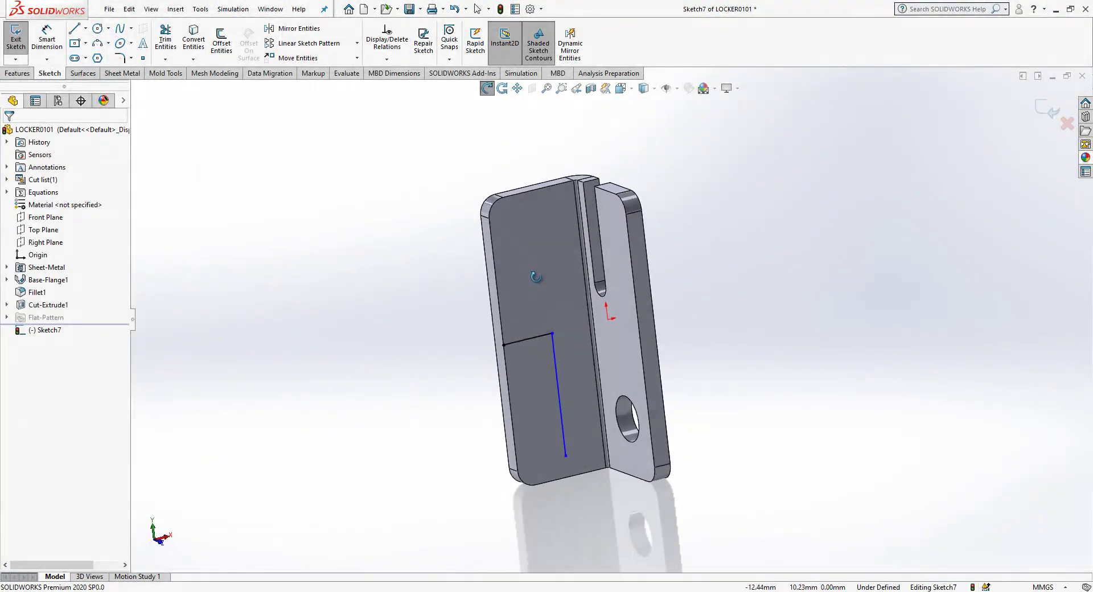
scroll(597, 305, "up", 1)
left_click_drag(740, 277, 477, 455)
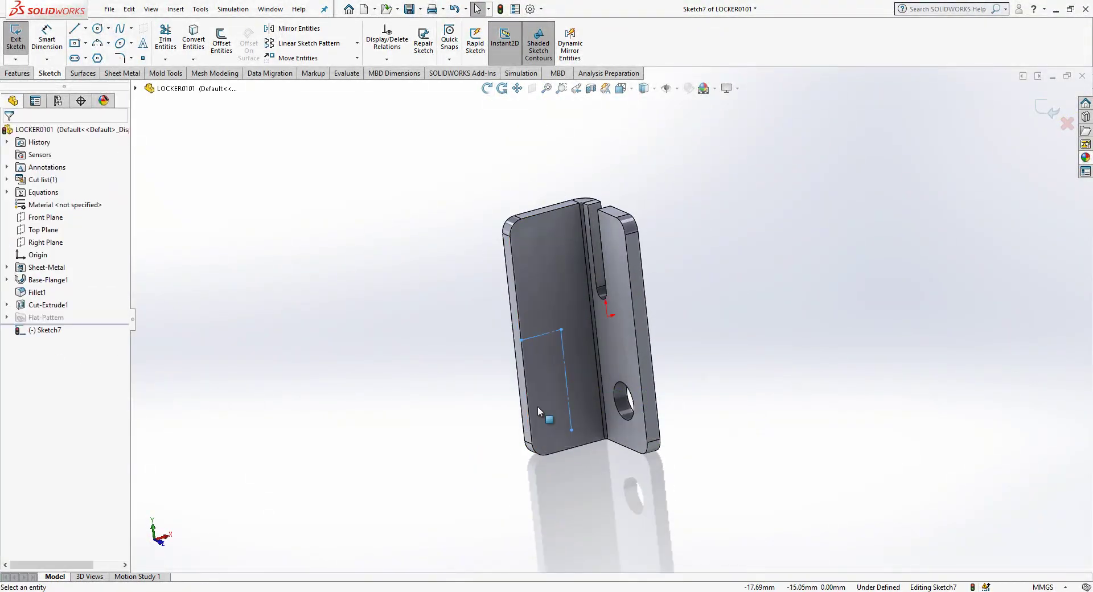
Step: Set the horizontal construction line's length to 8 mm
left_click(48, 40)
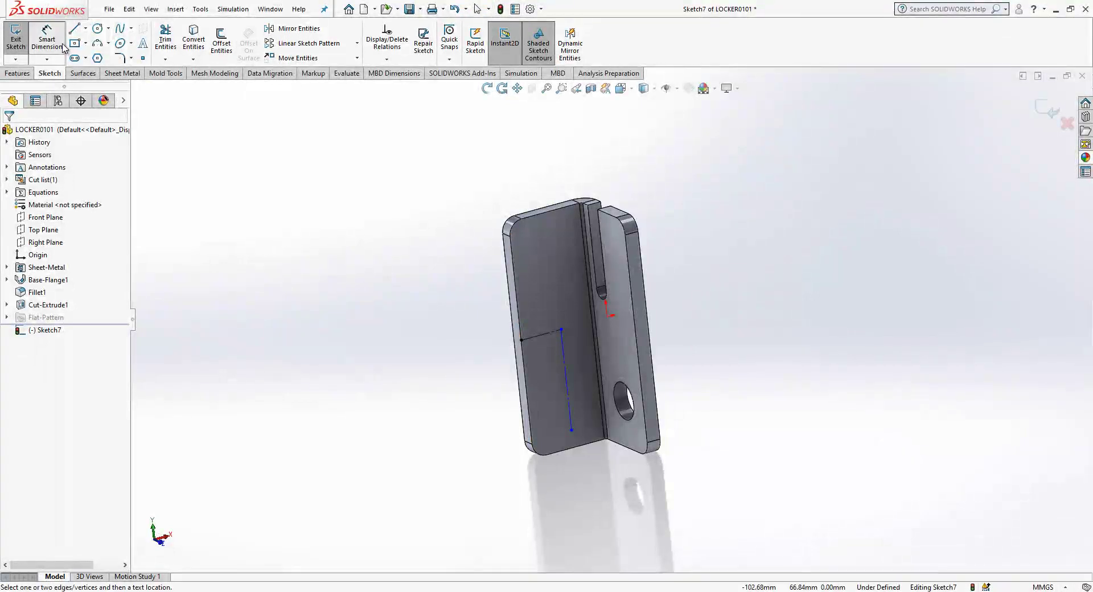
left_click(538, 303)
type("8")
key("Return")
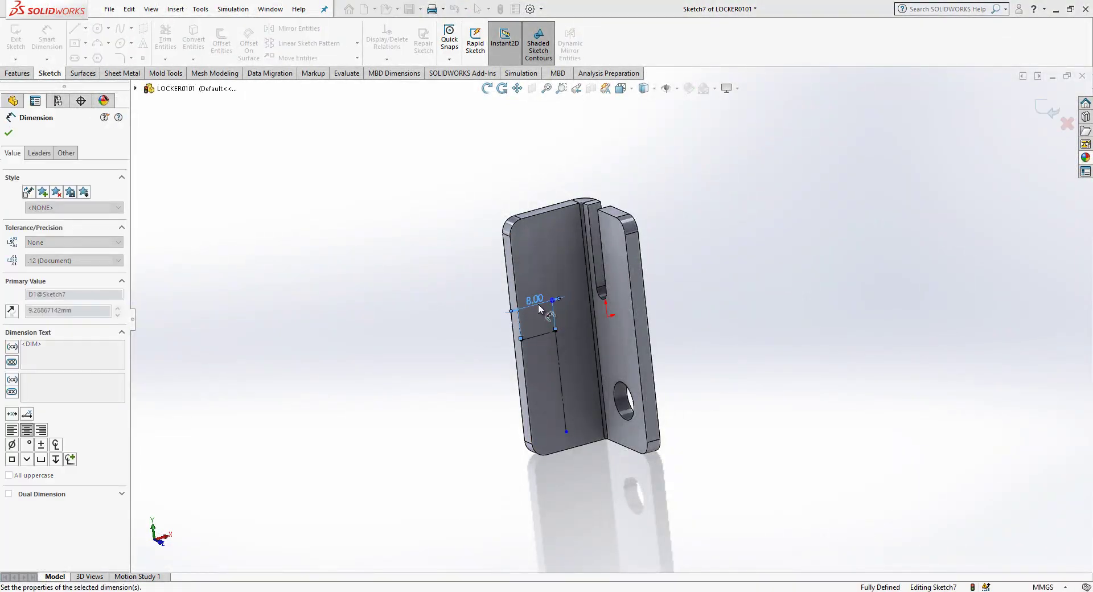
Step: Set the vertical construction line's length to 35/2 mm and finish the sketch
left_click(558, 359)
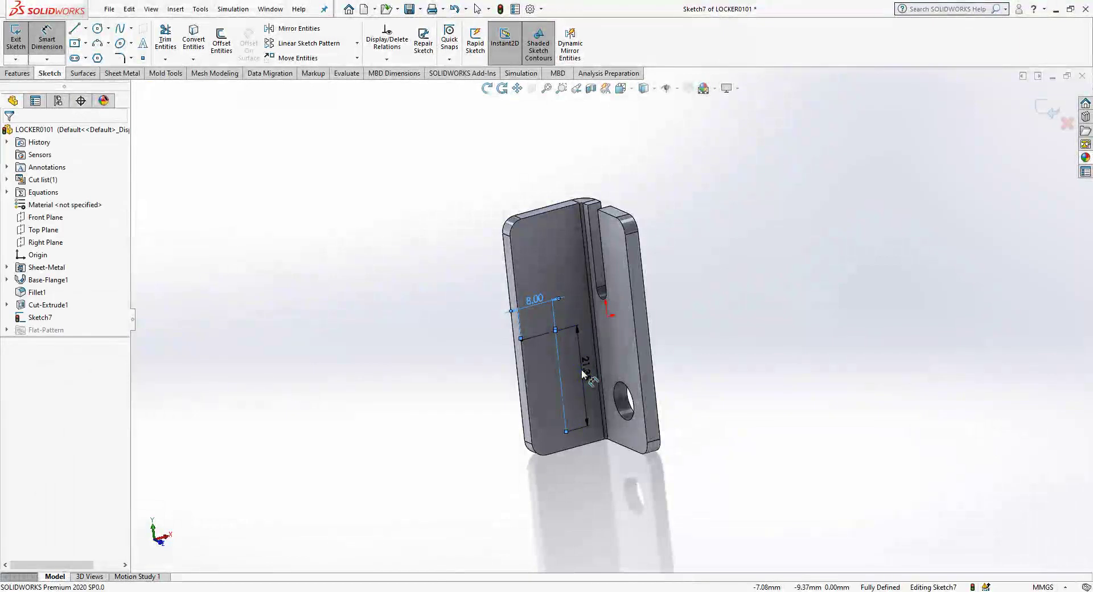
left_click(582, 371)
type("35/2")
key("Return")
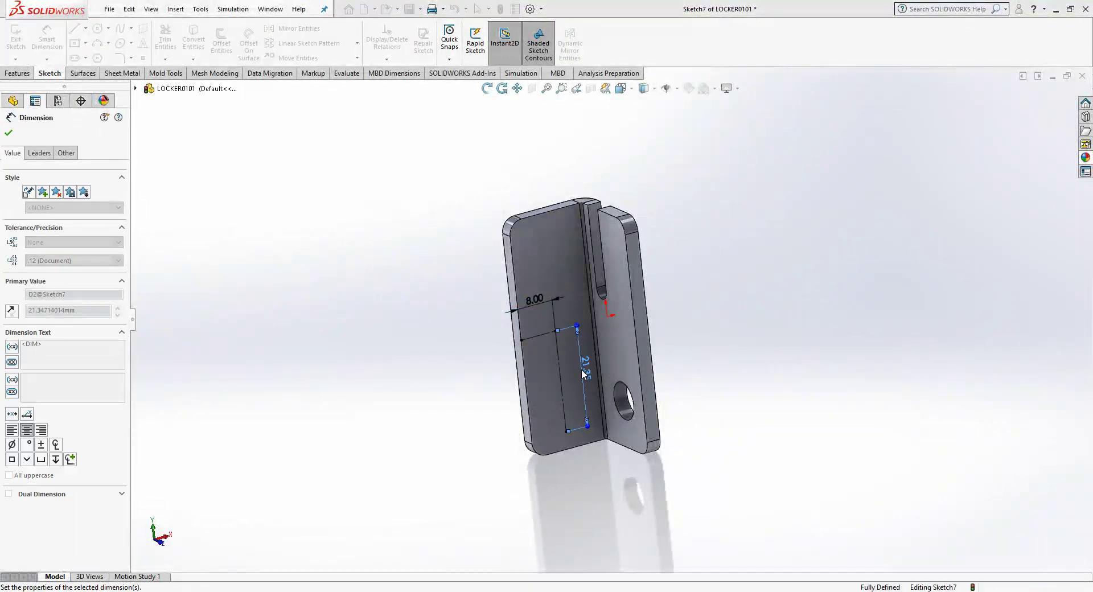
key("Escape")
left_click(1037, 112)
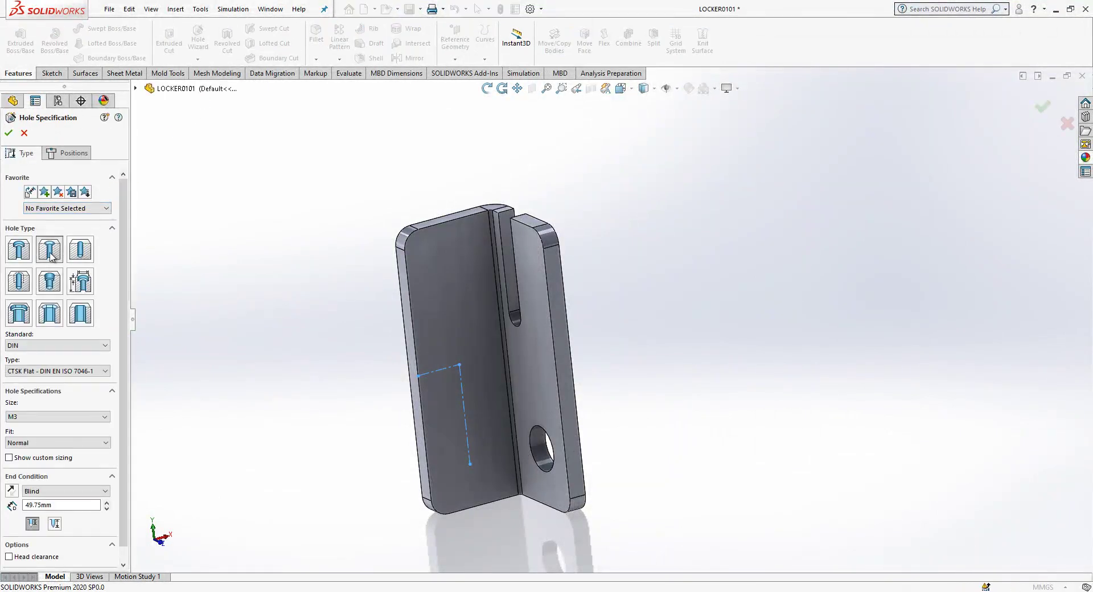
Step: Use Hole Wizard to add M3 DIN EN ISO 7046-1 flat countersunk holes at both ends of the vertical construction line
left_click(50, 251)
left_click(68, 154)
left_click(74, 254)
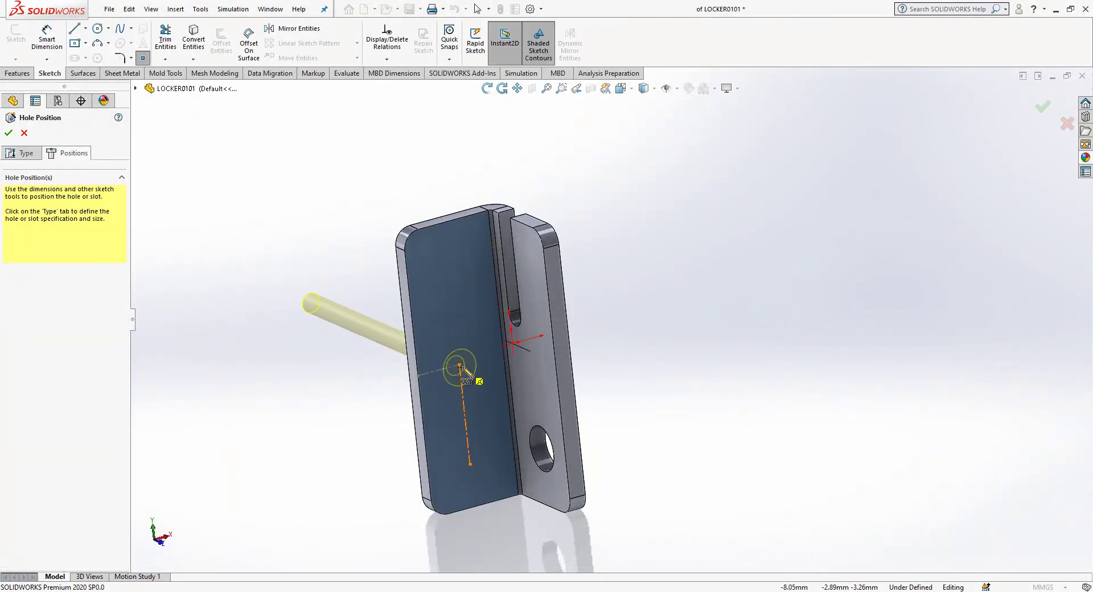
left_click(478, 454)
left_click(470, 464)
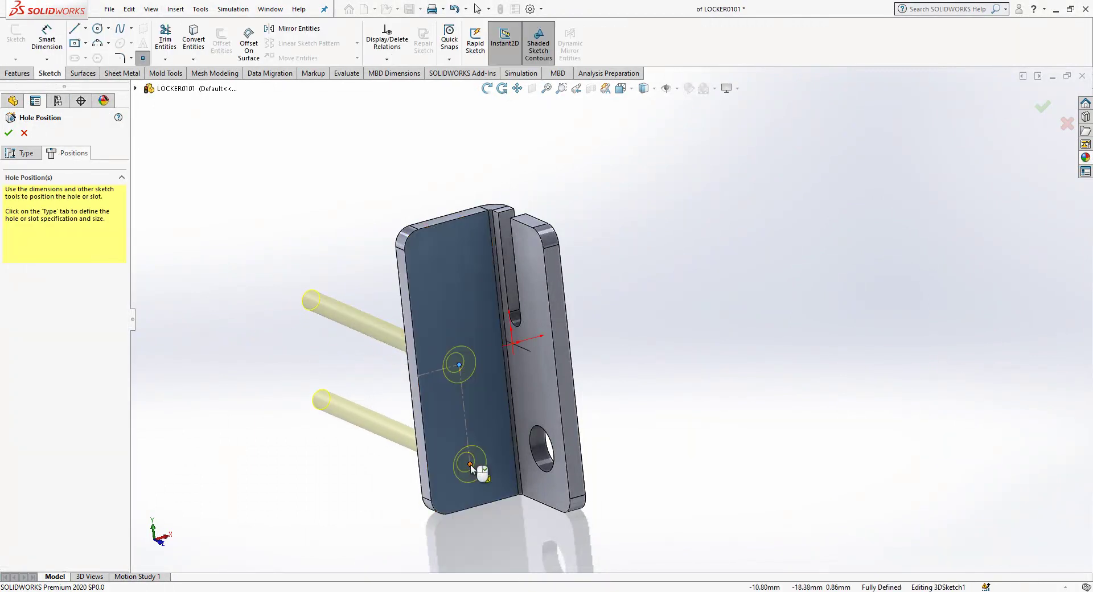
right_click(612, 320)
left_click(638, 326)
left_click(8, 132)
mouse_move(409, 284)
middle_mouse_down()
mouse_move(421, 297)
mouse_move(441, 276)
mouse_move(522, 275)
middle_mouse_up()
Step: Start a new sketch on the same leg face and draw a circle above the countersunk holes, centred about 6.2 mm from the outer edge
left_click(521, 274)
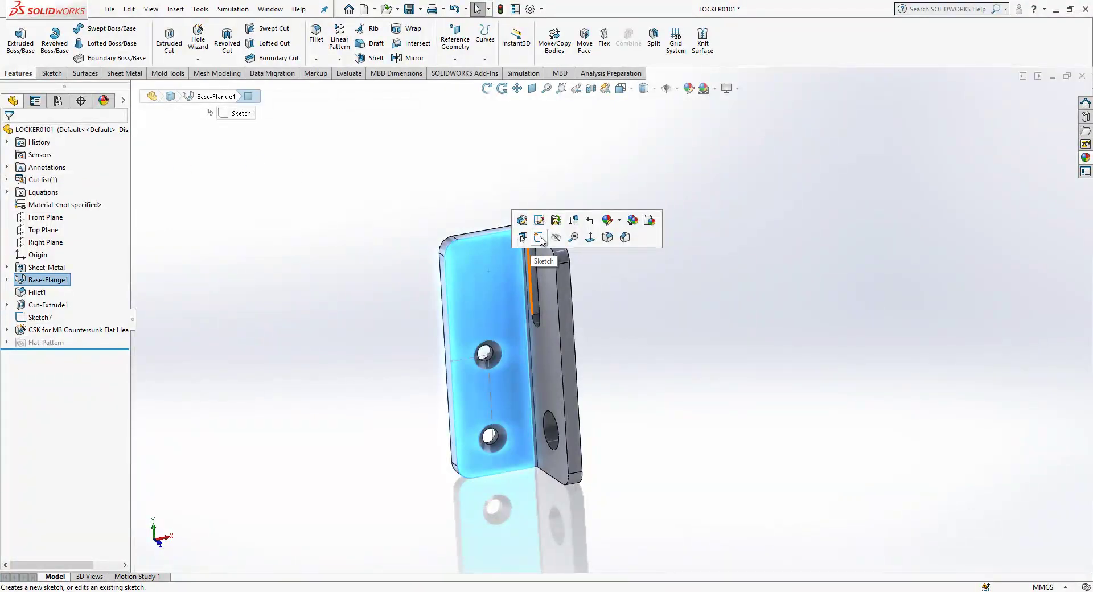
left_click(538, 238)
left_click(94, 30)
left_click(475, 274)
left_click(483, 265)
key("Escape")
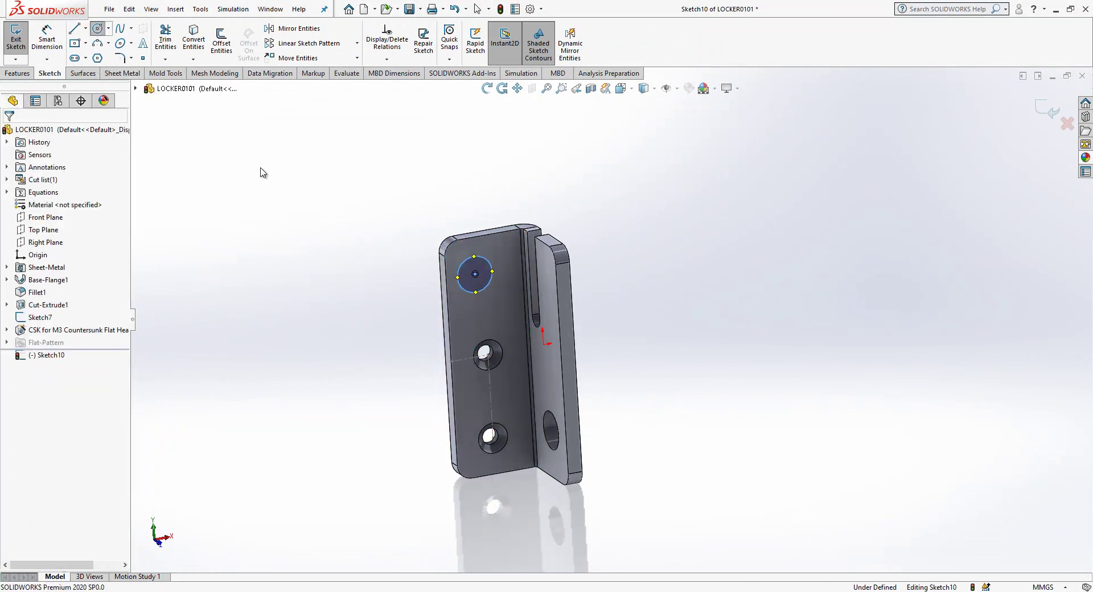
Step: Dimension the circle's centre 8 mm from the leg's outer vertical edge
left_click(39, 37)
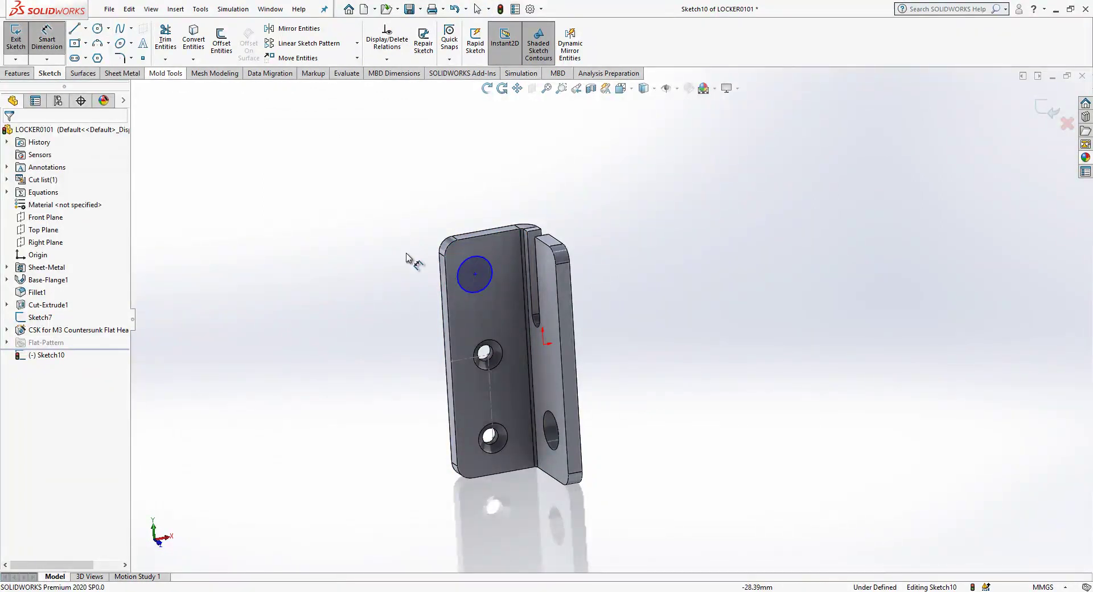
left_click(475, 275)
left_click(444, 265)
left_click(452, 185)
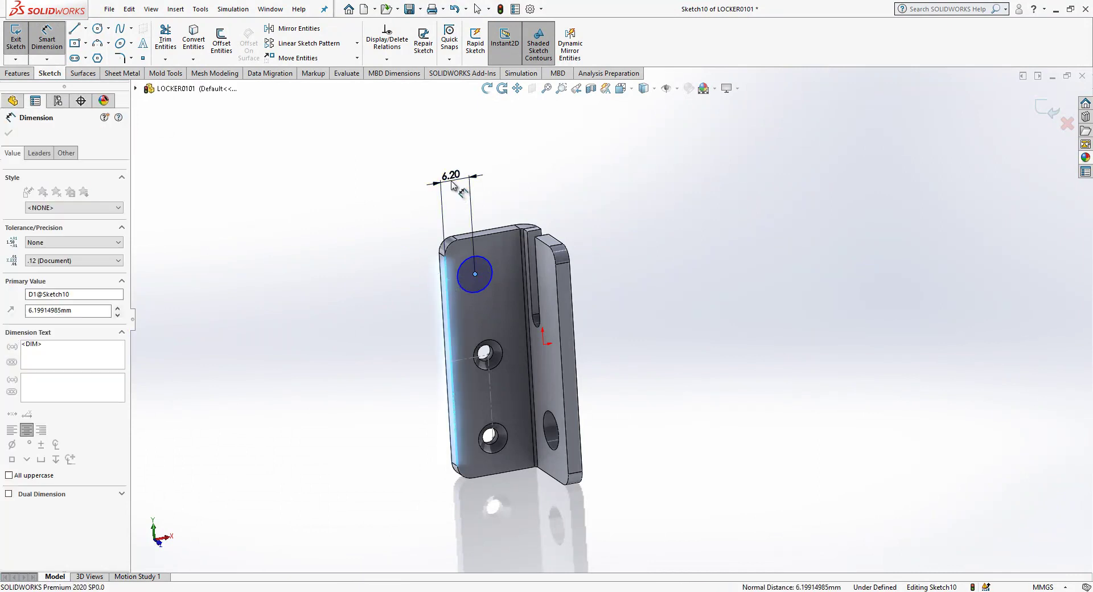
type("8")
key("Return")
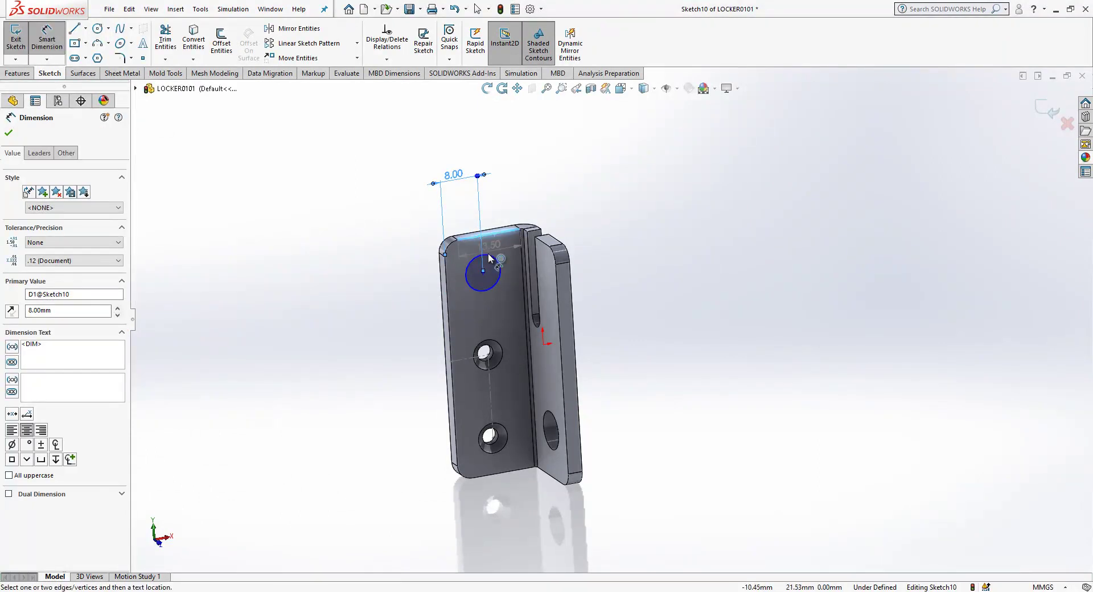
Step: Dimension the circle's centre 8 mm below the leg's top edge
left_click(483, 272)
left_click(484, 234)
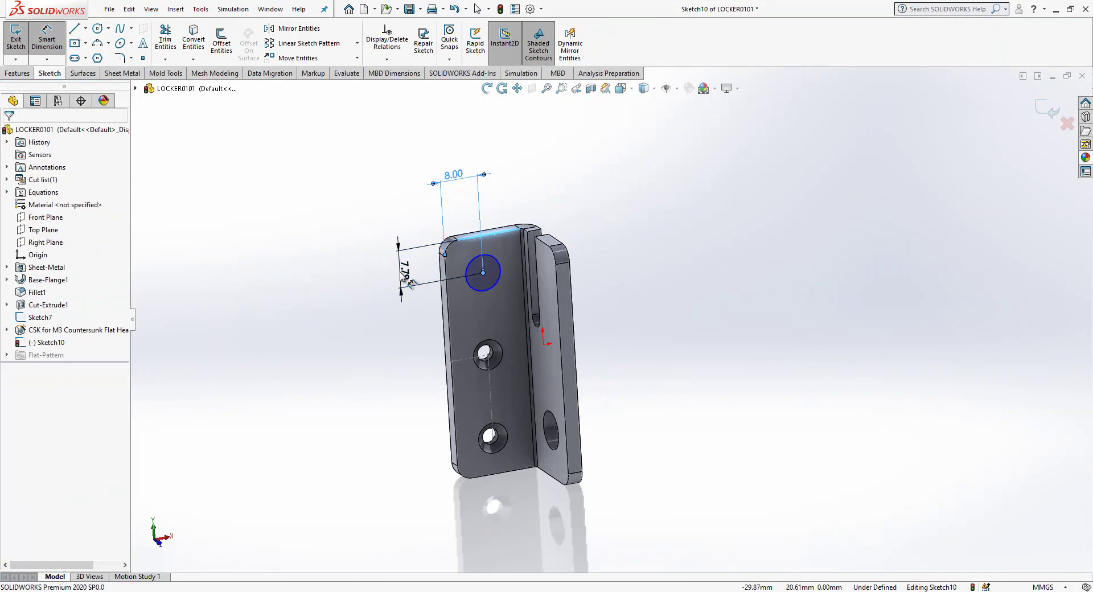
left_click(410, 281)
left_click(401, 273)
Step: Set the circle's diameter to 6.25 mm
left_click(470, 269)
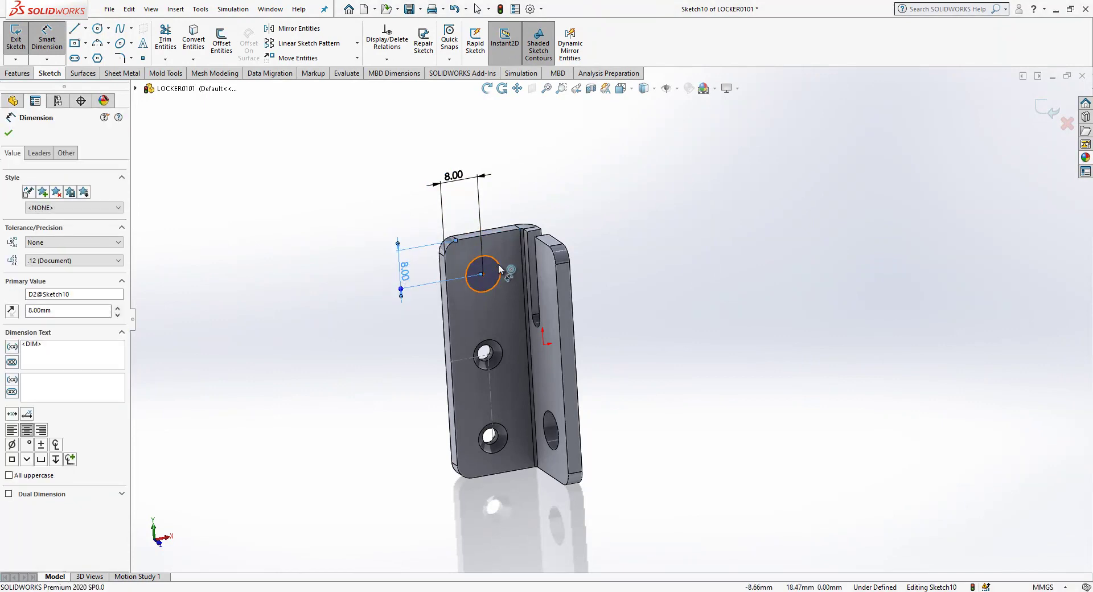
left_click(528, 191)
type("6.25")
key("Return")
key("Escape")
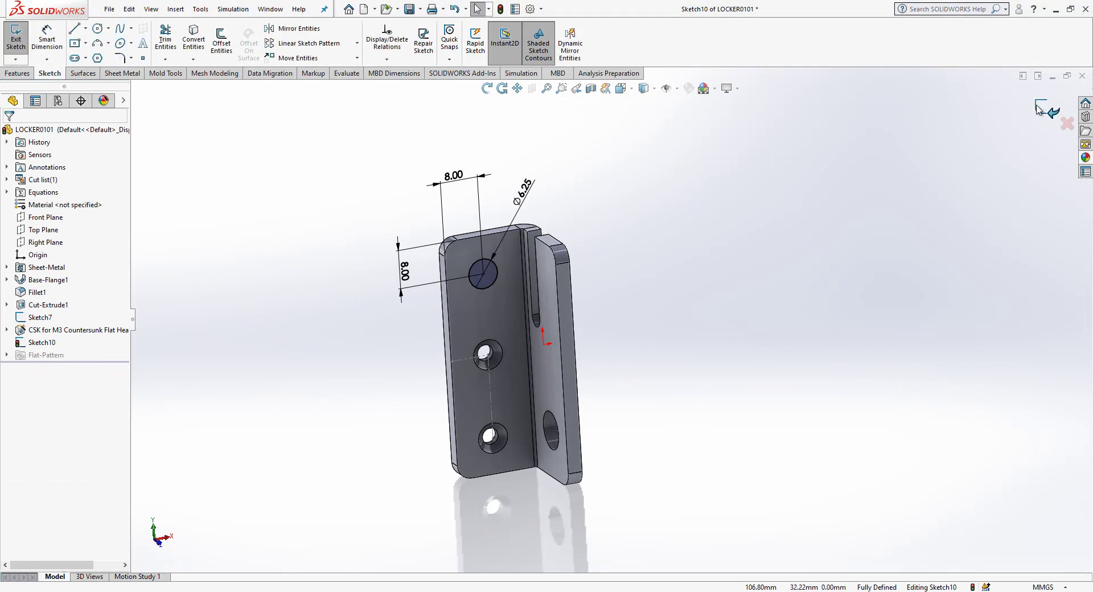
Step: Cut the 6.25 mm circle through the bracket leg with an extruded cut linked to the sheet thickness
left_click(1045, 109)
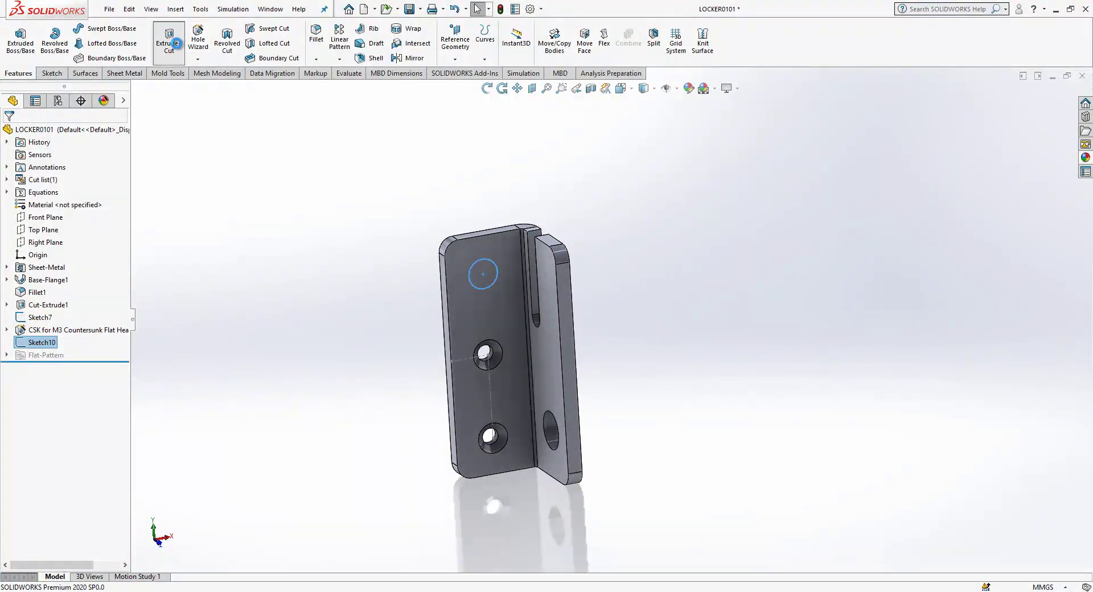
left_click(176, 44)
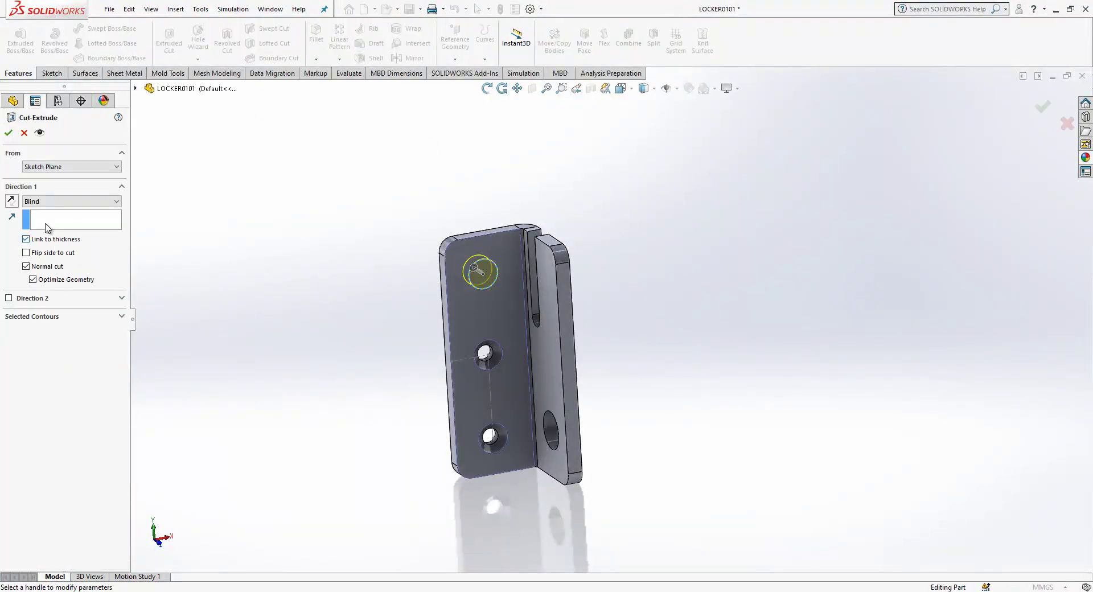
left_click(9, 134)
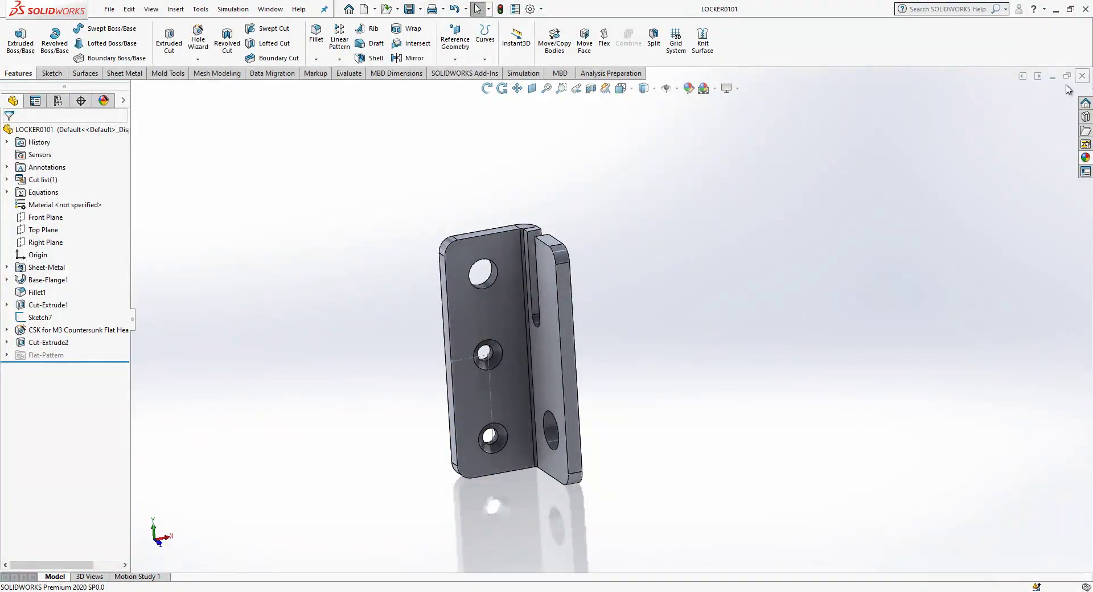
Step: Return to the LOCKER0100 assembly and examine the new hole on the LOCKER0101 bracket
key("ctrl+Tab")
left_click(96, 64)
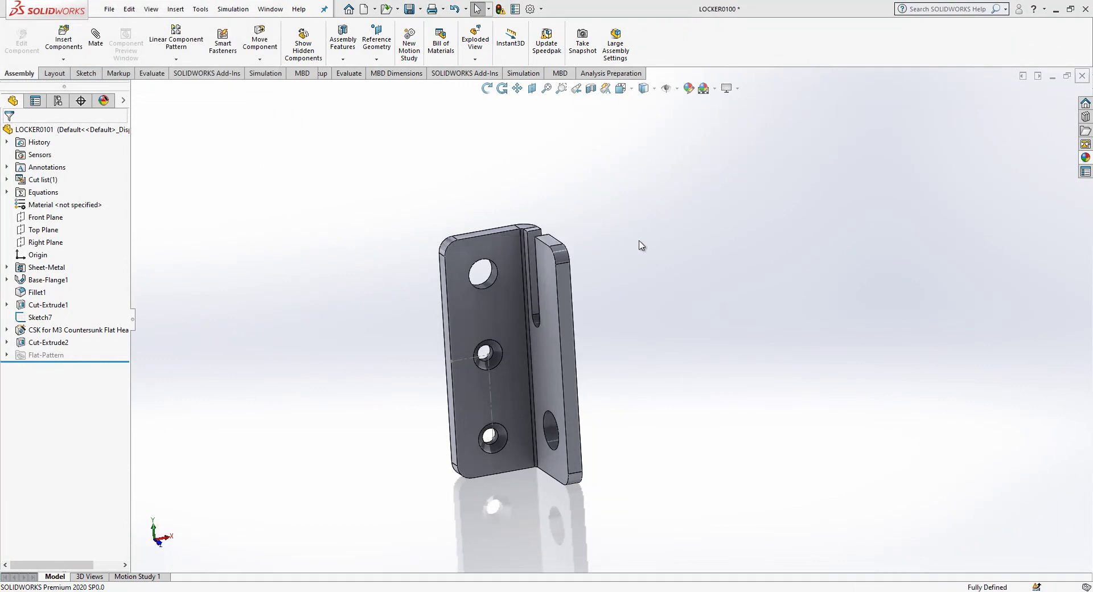
mouse_move(645, 267)
middle_mouse_down()
mouse_move(570, 241)
mouse_move(649, 249)
middle_mouse_up()
scroll(651, 264, "down", 1)
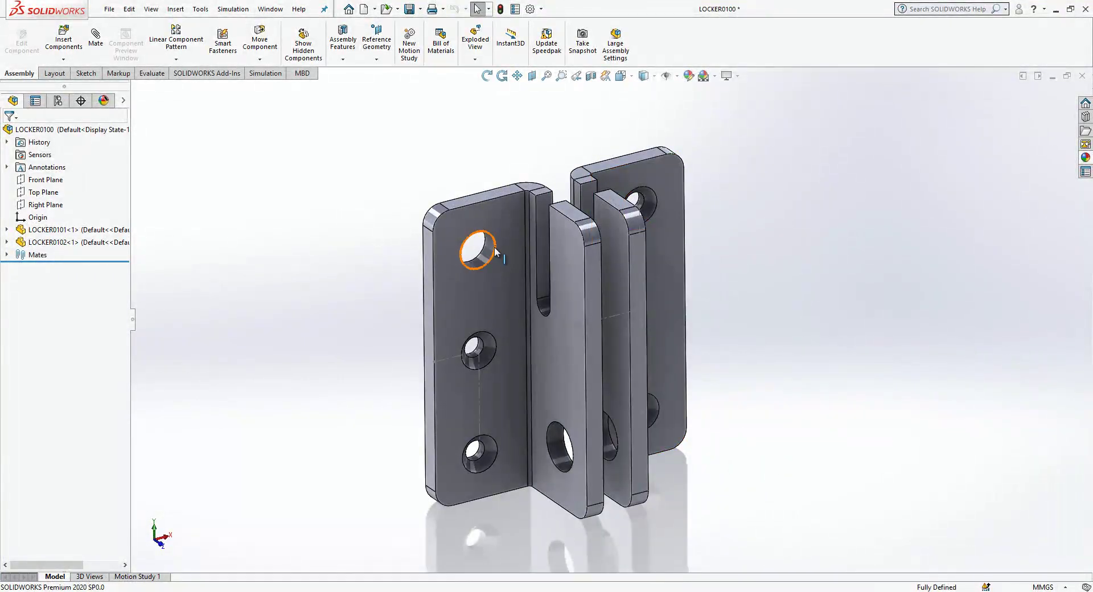
Step: Create a new part and sketch on the Top Plane a horizontal line about 123 mm long from the origin, followed by a shorter downward-slanting line
left_click(363, 9)
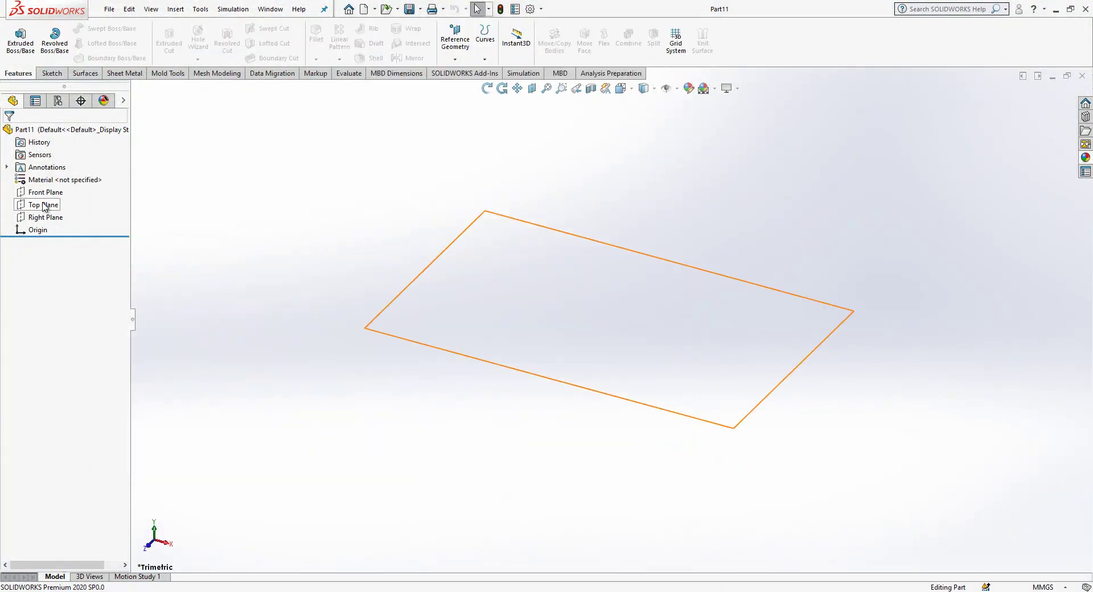
left_click(44, 204)
left_click(60, 181)
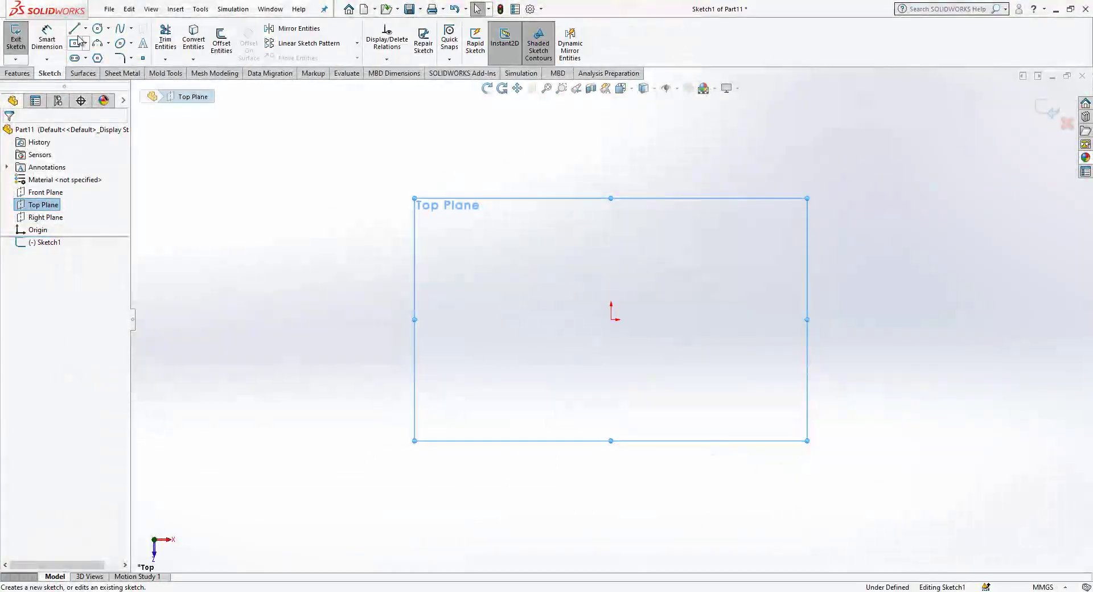
key("l")
left_click(614, 319)
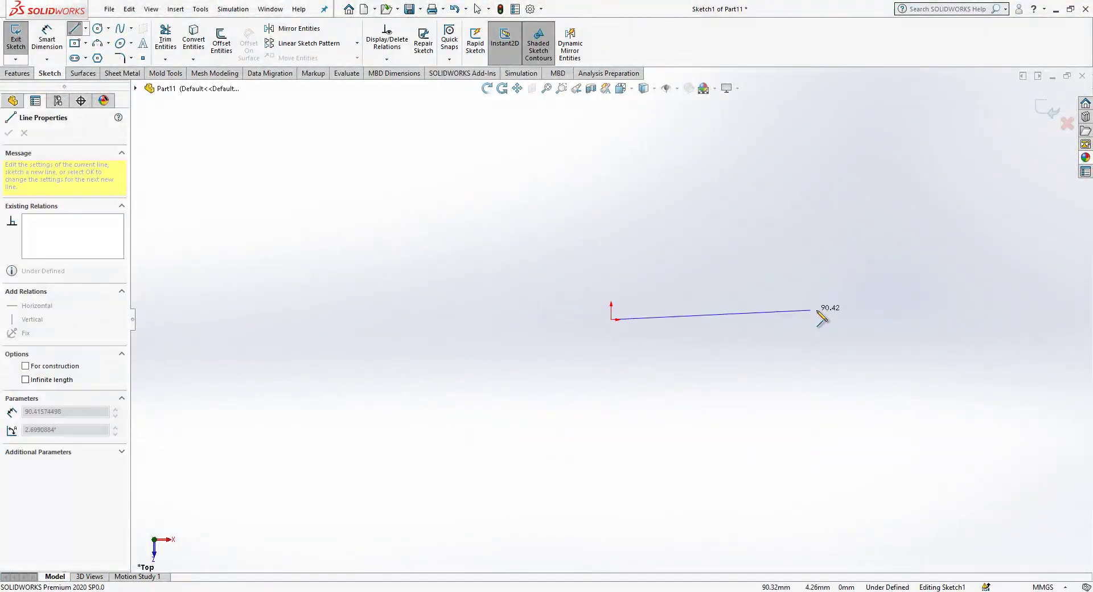
left_click(882, 320)
left_click(935, 393)
key("Escape")
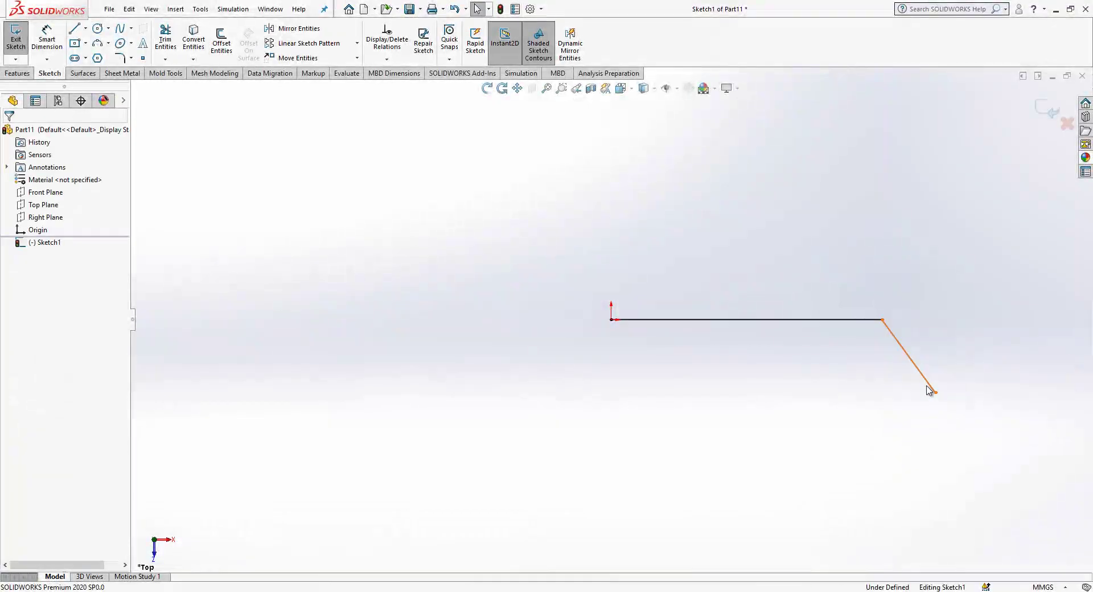
Step: Dimension the horizontal line to 35 mm and the slanted line to 15 mm
left_click(35, 41)
left_click(733, 319)
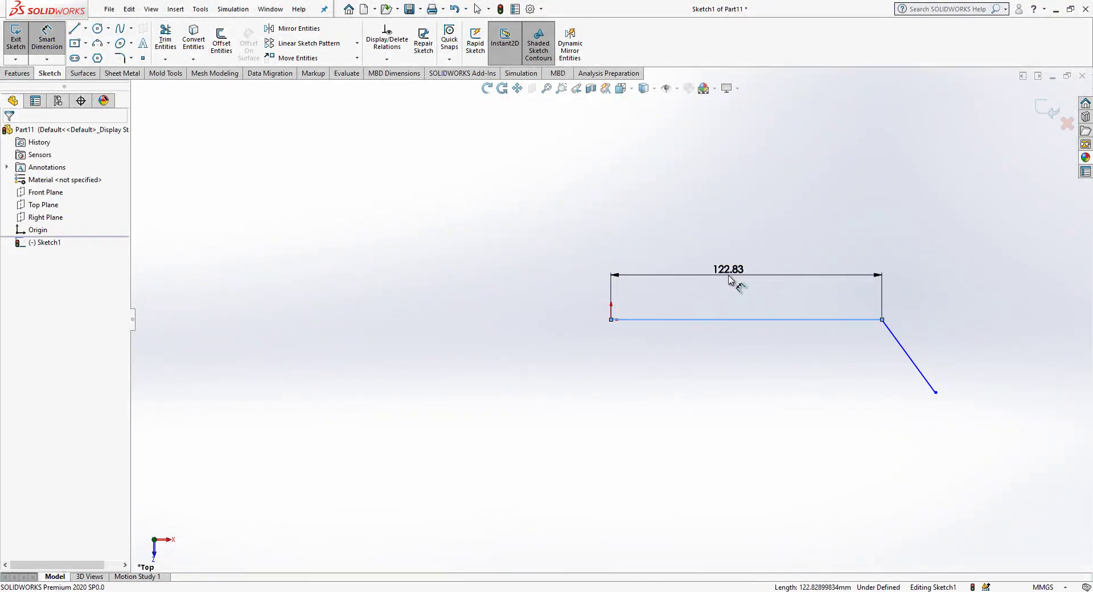
left_click(729, 276)
type("35")
key("Return")
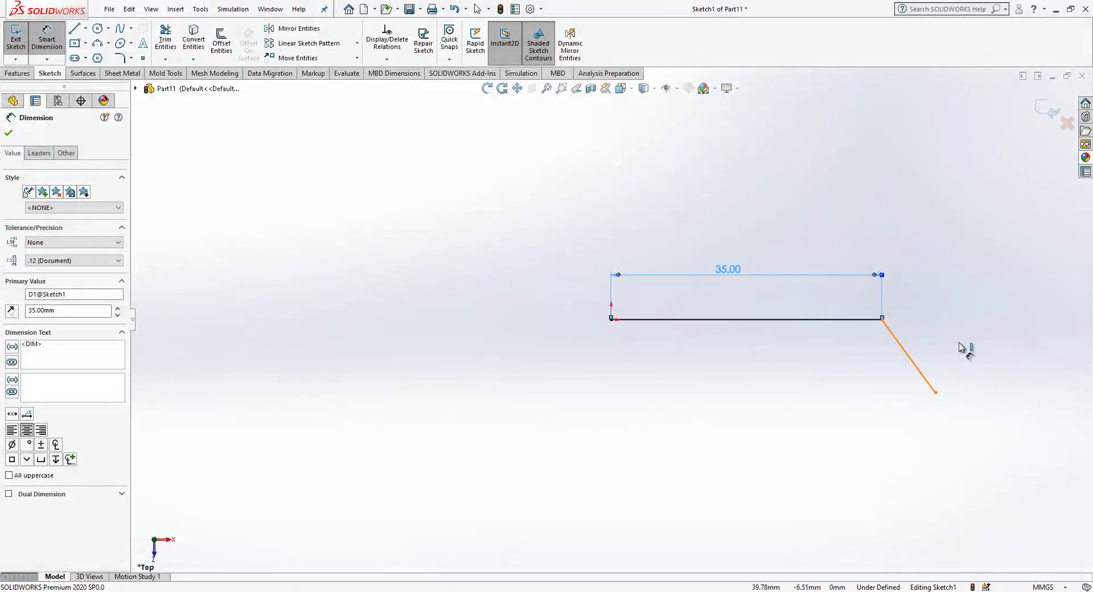
left_click(917, 367)
left_click(1004, 316)
key("Return")
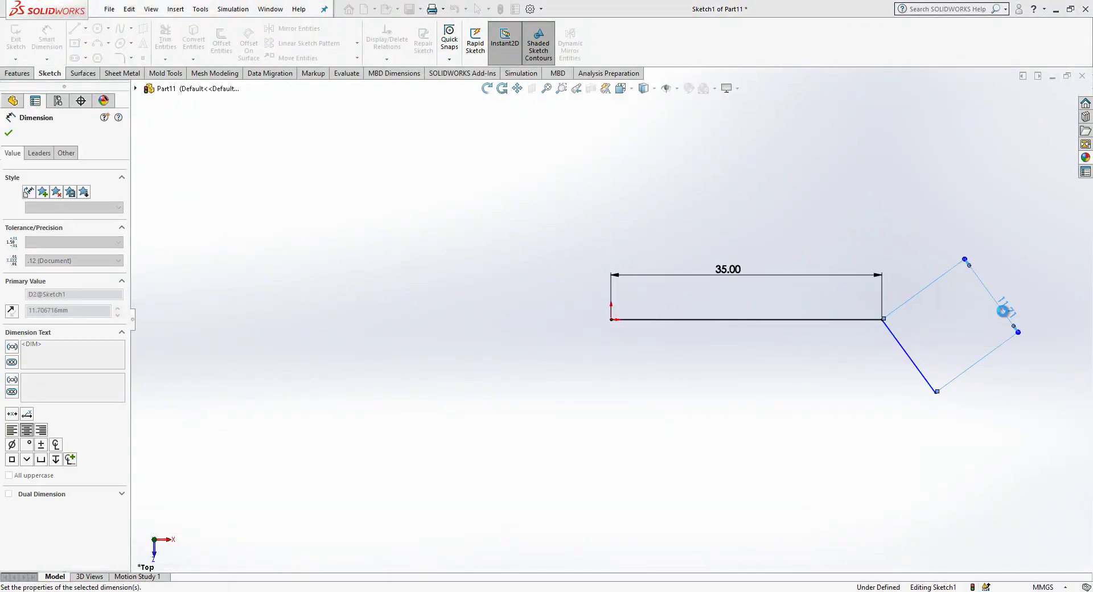
Step: Set the angle between the slanted and horizontal lines to 135° and finish the sketch
left_click(909, 357)
left_click(859, 319)
left_click(837, 400)
type("135")
key("Return")
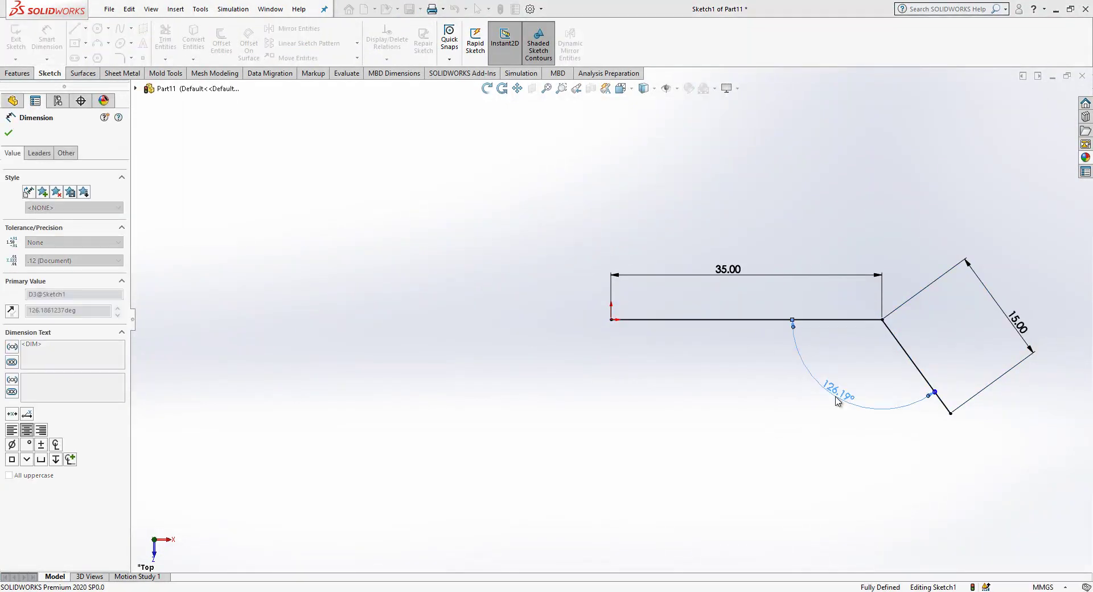
key("Escape")
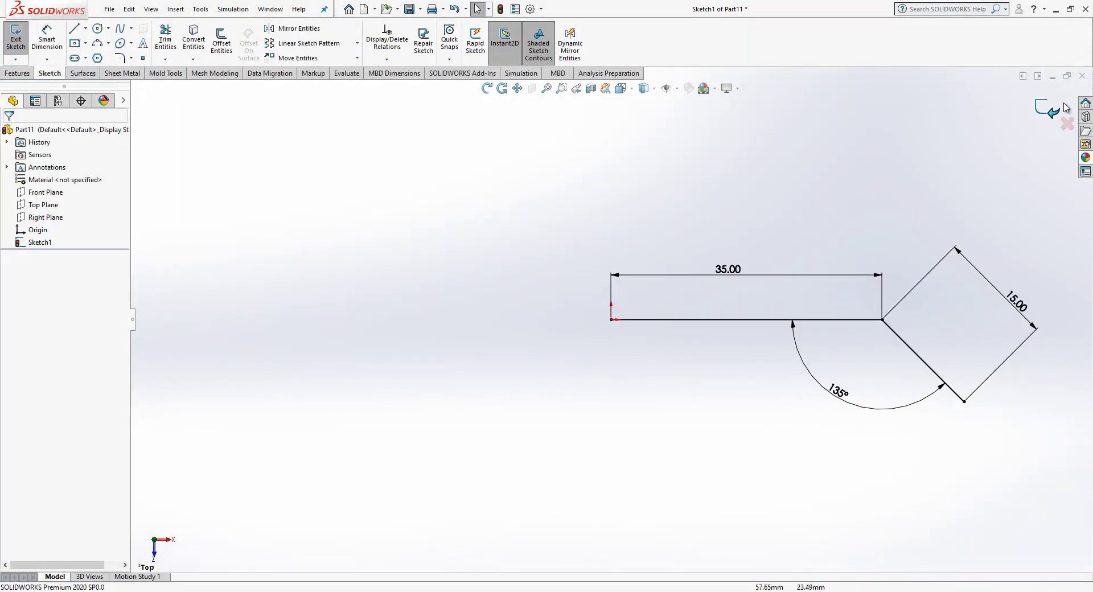
left_click(1049, 110)
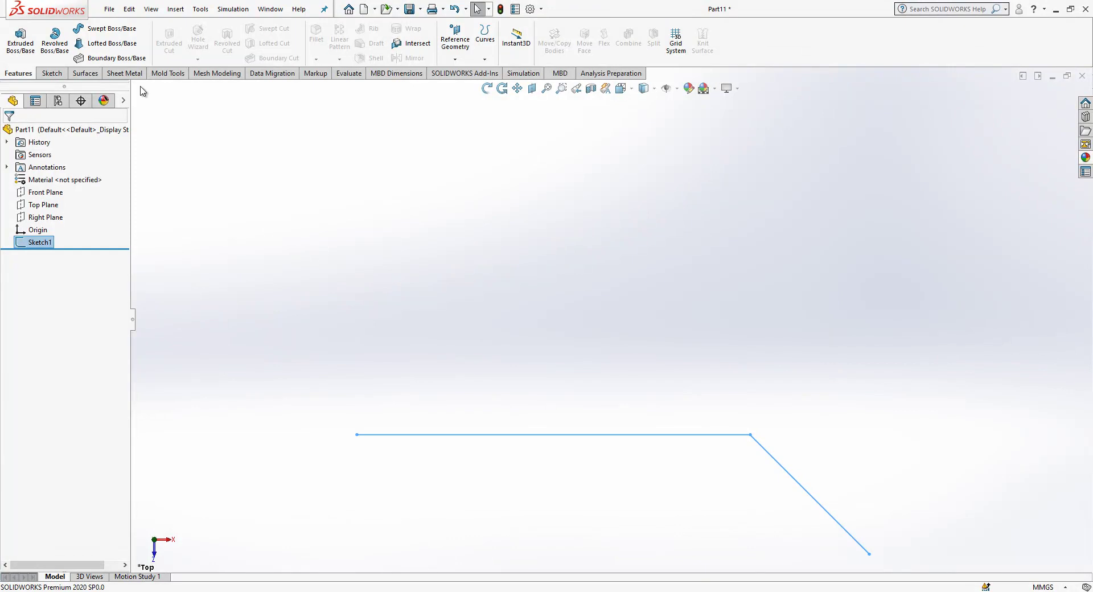
Step: Create a sheet metal base flange from the open profile, extended 15 mm with the Mid Plane option
left_click(121, 74)
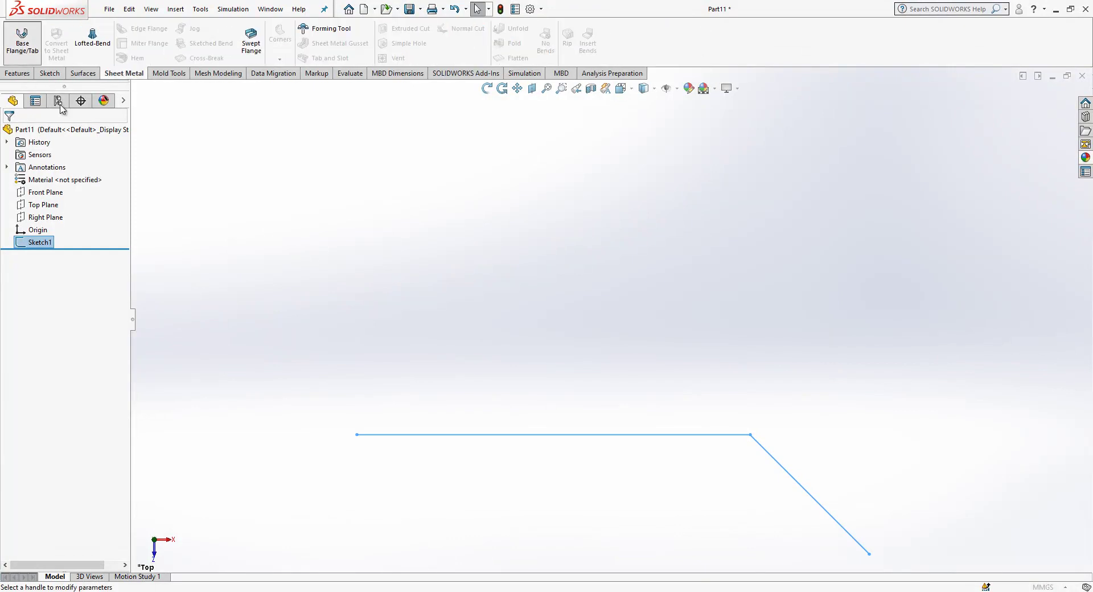
left_click(26, 60)
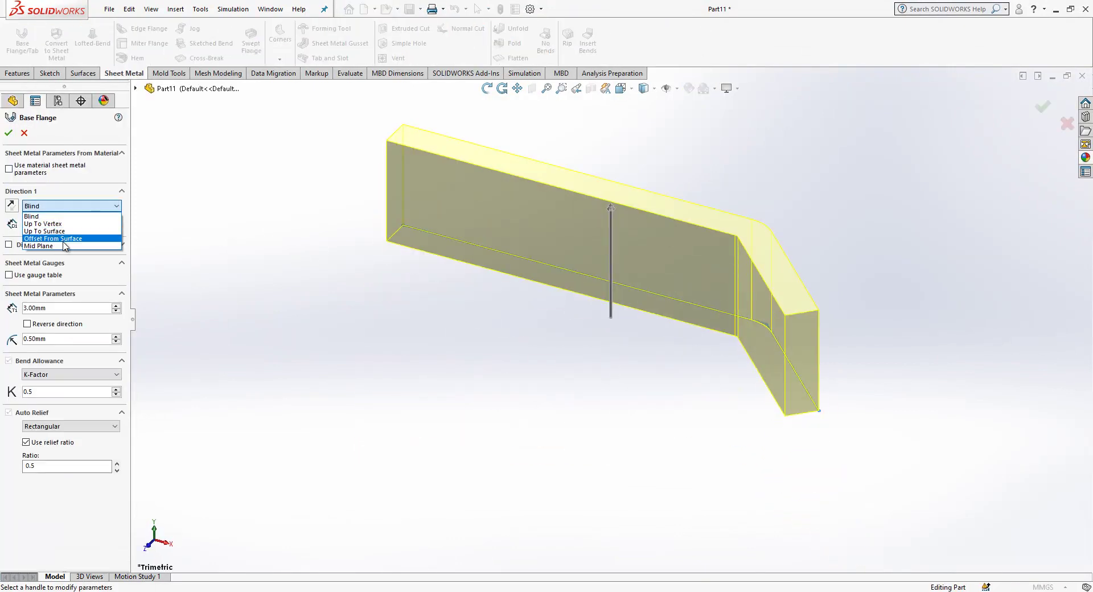
left_click(65, 249)
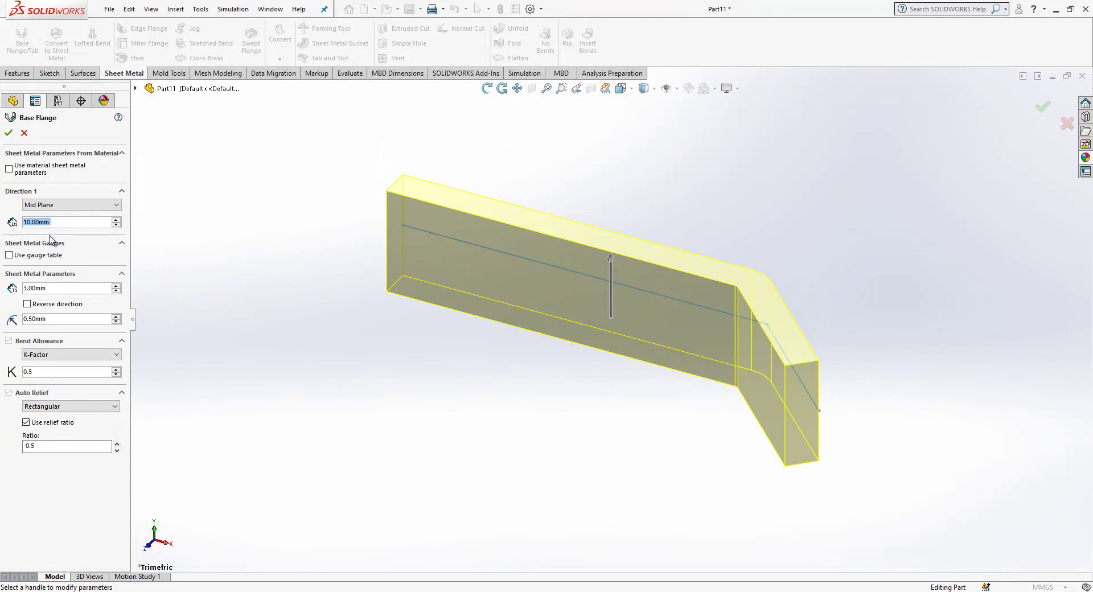
type("15")
key("Return")
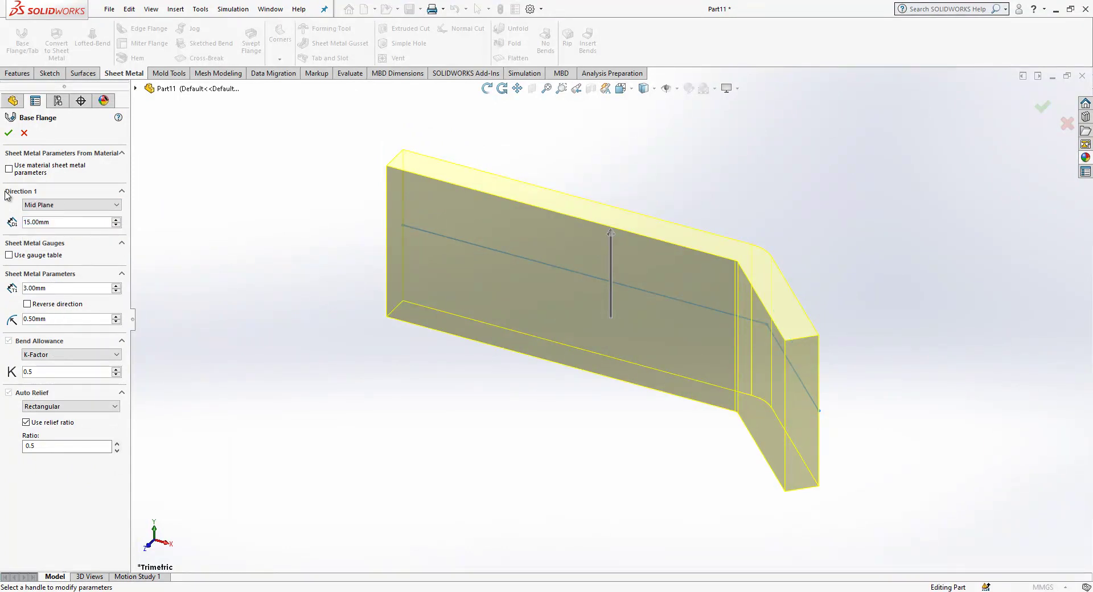
left_click(7, 134)
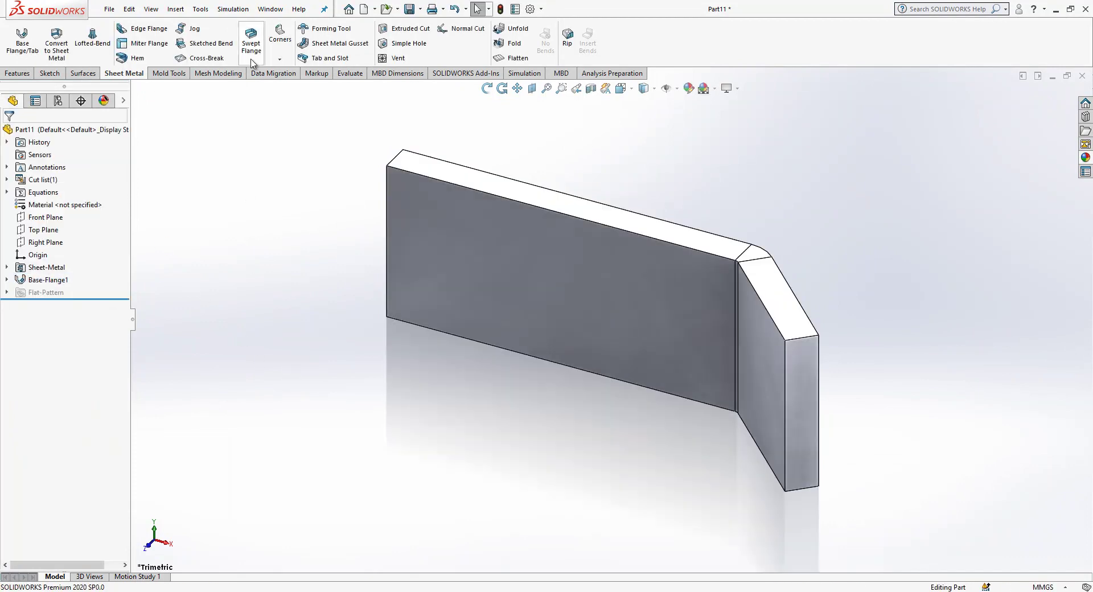
Step: Fillet the four corner edges at both ends of the bent plate with a 3 mm radius
left_click(30, 74)
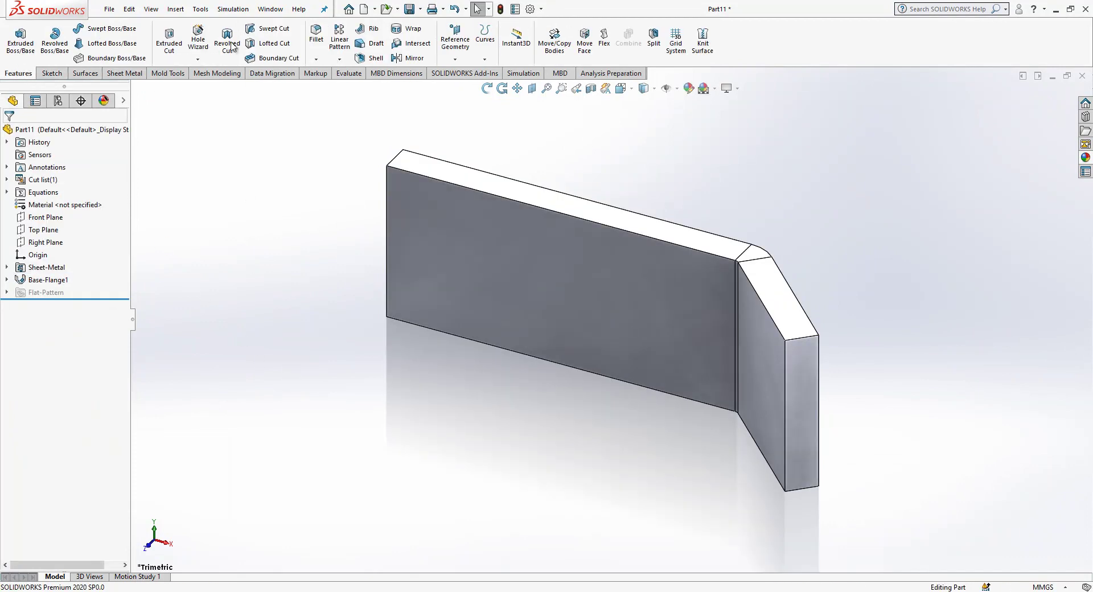
left_click(320, 49)
type("3")
key("Return")
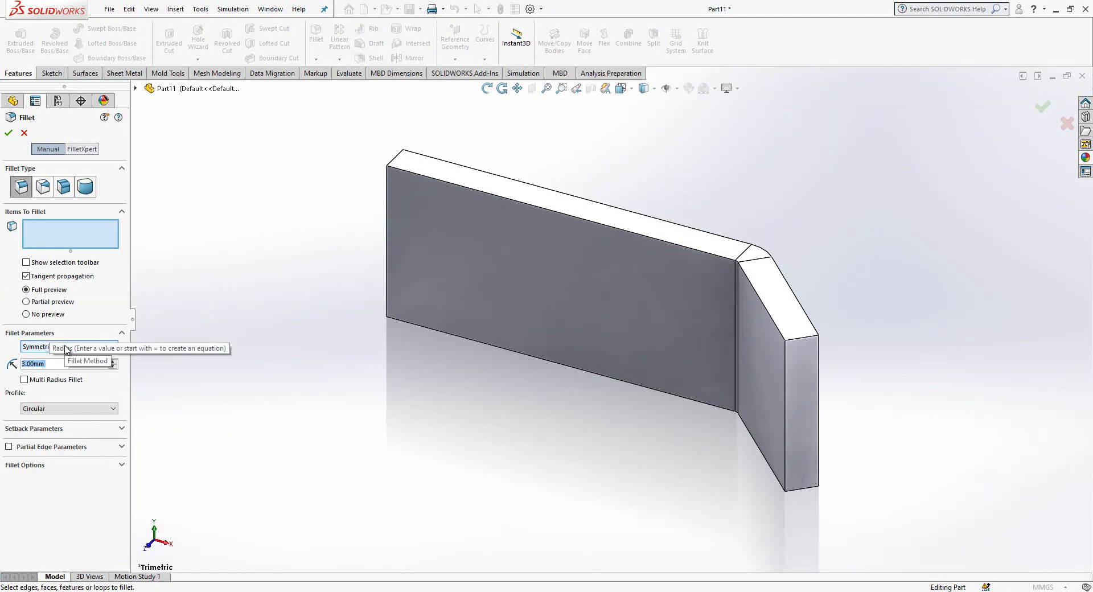
left_click(395, 160)
left_click(392, 313)
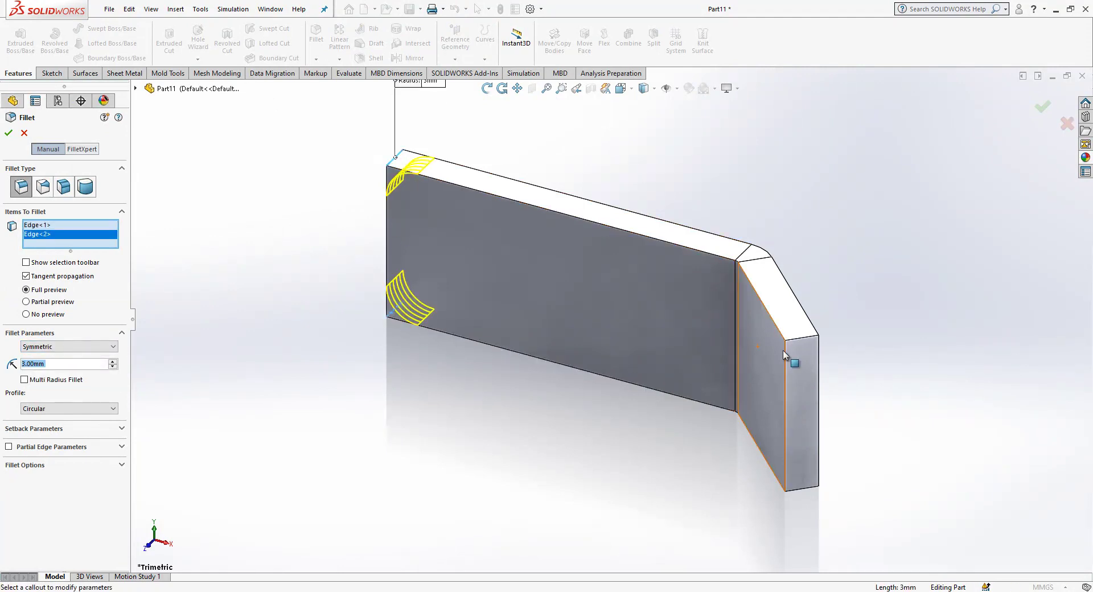
left_click(797, 344)
left_click(796, 340)
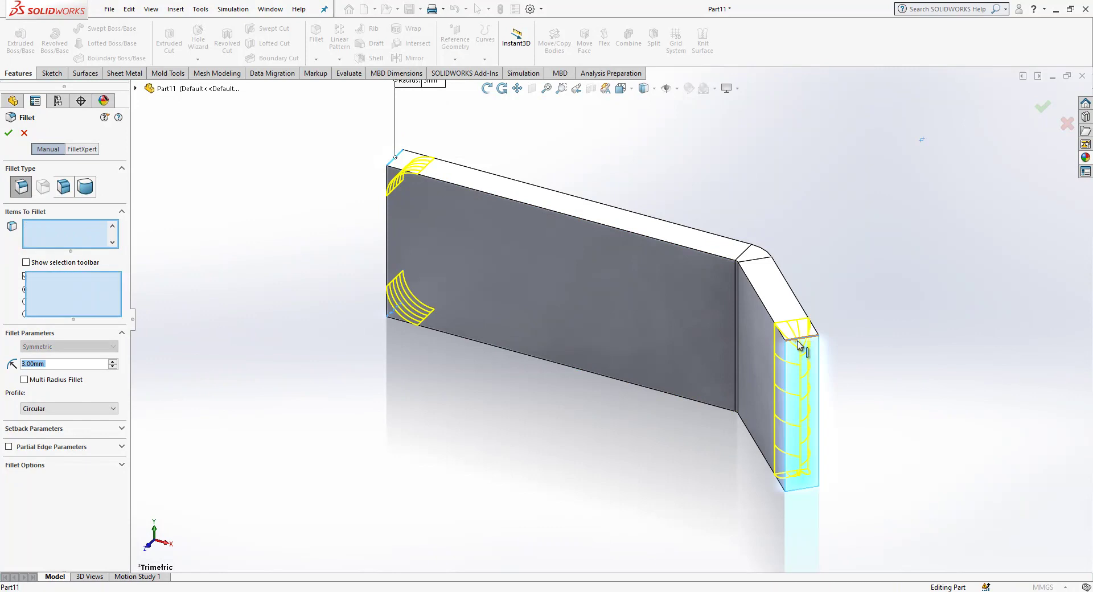
left_click(814, 376)
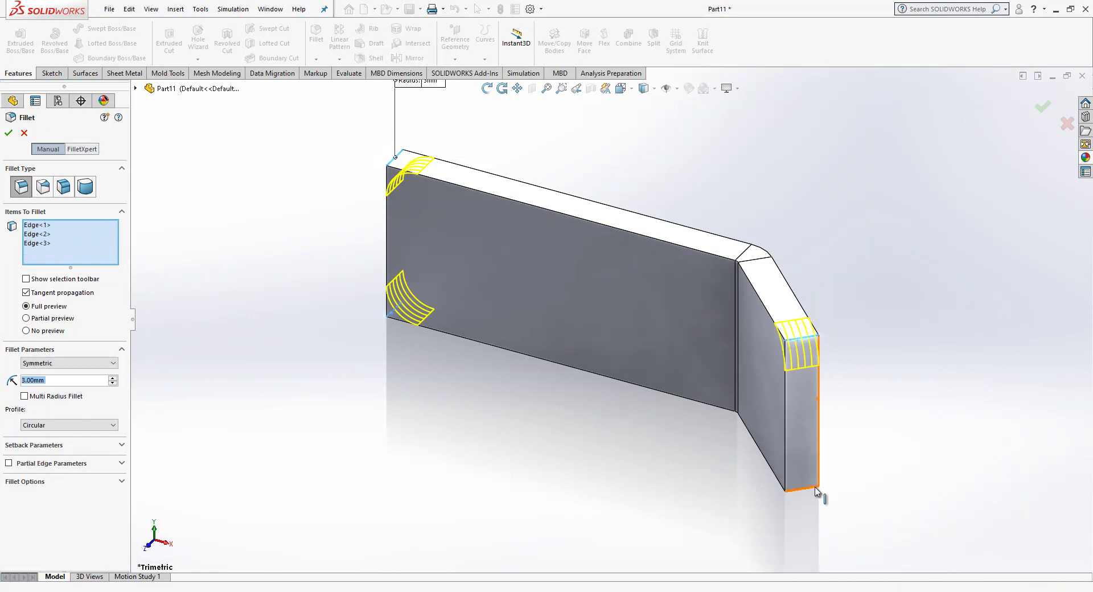
left_click(815, 489)
left_click(8, 133)
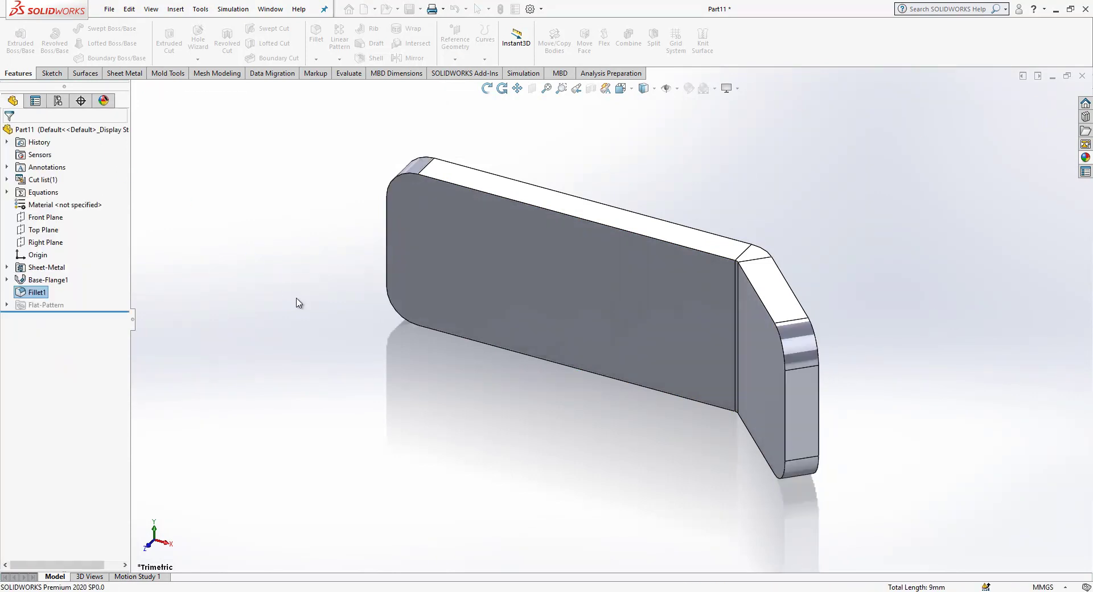
Step: Start a sketch on the long flange's broad face and draw a horizontal construction line about 6.9 mm long from the origin
left_click(447, 245)
left_click(498, 211)
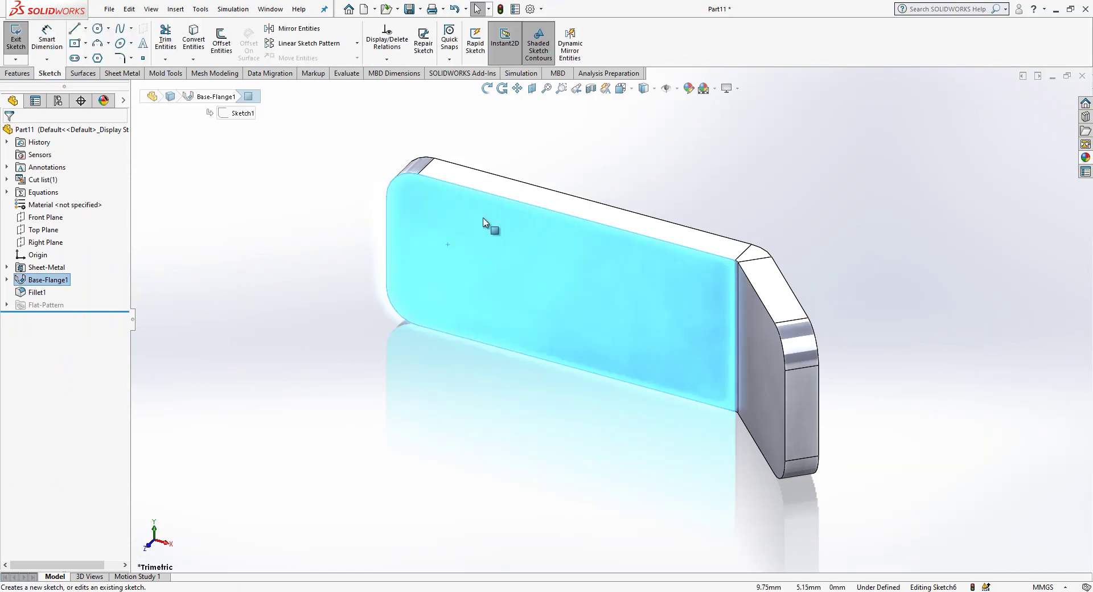
key("l")
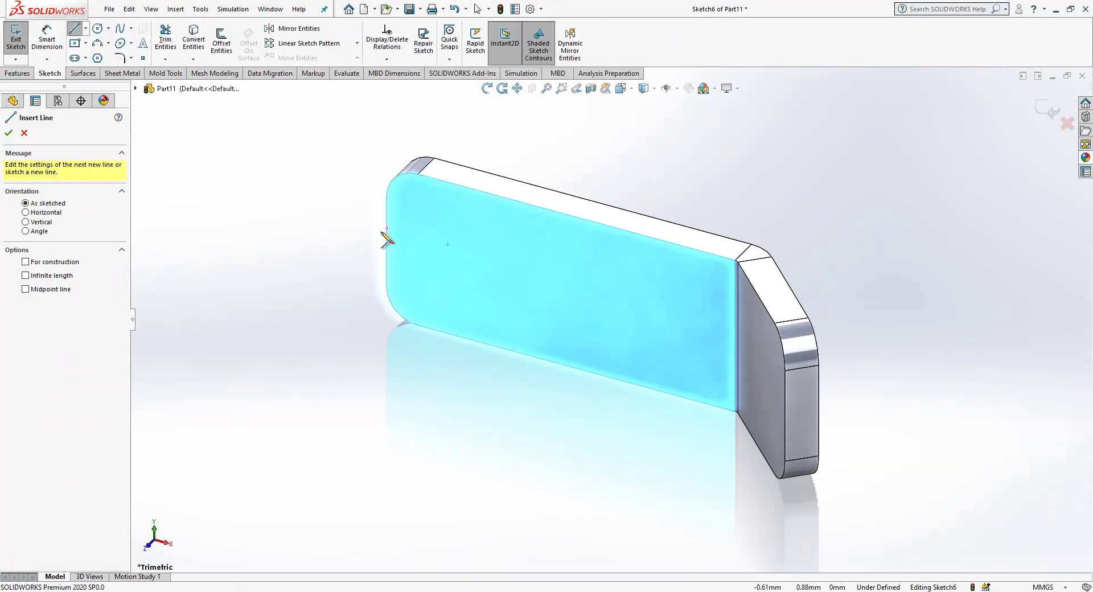
left_click(387, 241)
left_click(459, 260)
key("Escape")
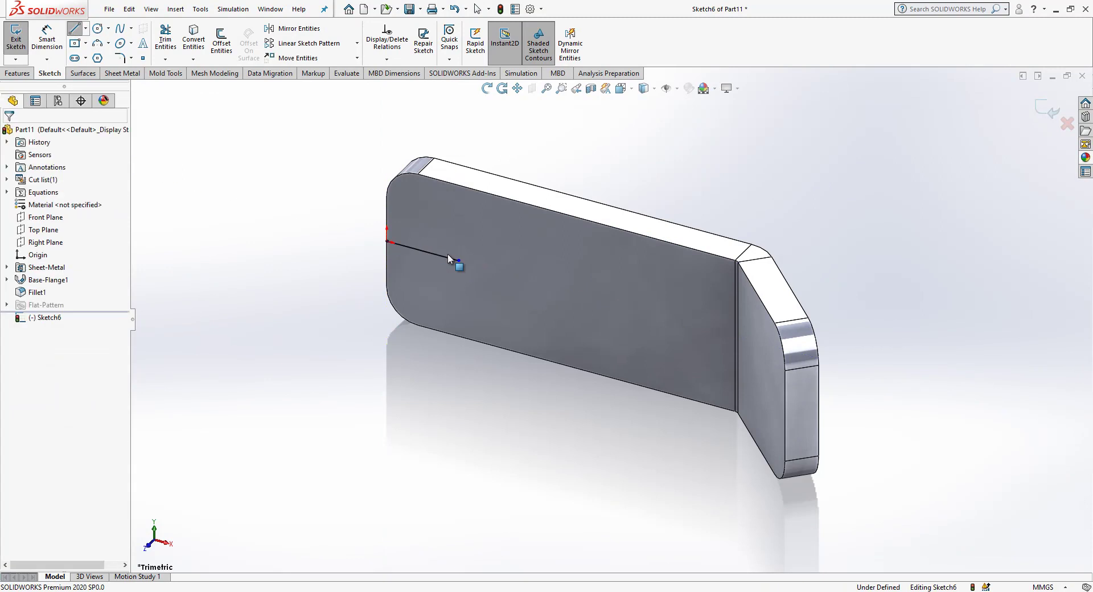
left_click(446, 254)
key("Escape")
Step: Set the construction line's length to 8 mm
left_click(46, 41)
left_click(459, 147)
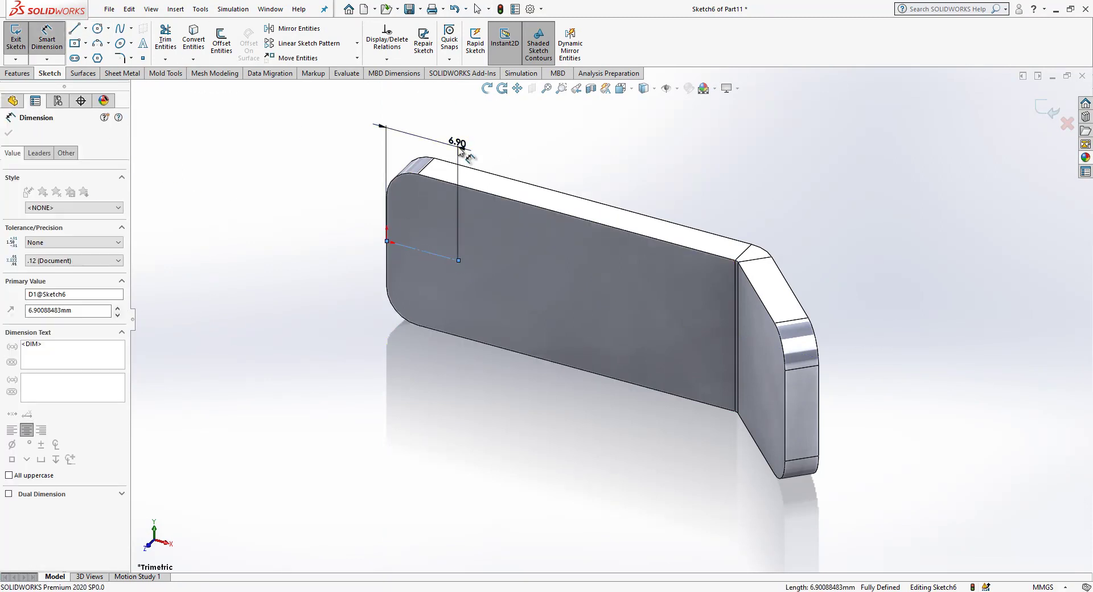
type("8")
key("Return")
key("Escape")
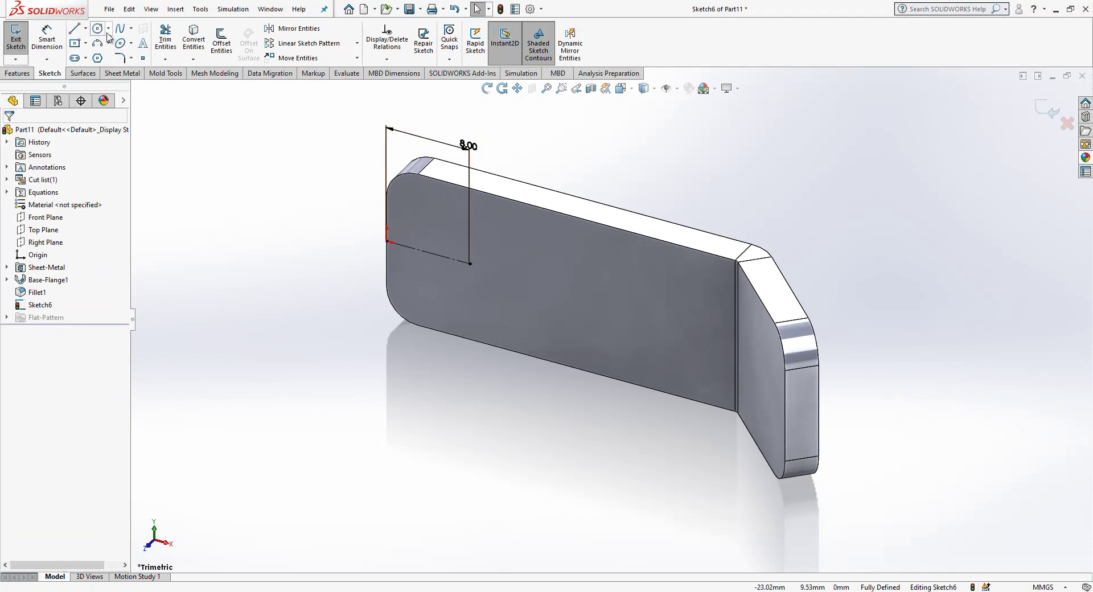
Step: Draw a circle about 6.6 mm in diameter centred on the construction line's free end
left_click(101, 30)
left_click(469, 264)
left_click(500, 246)
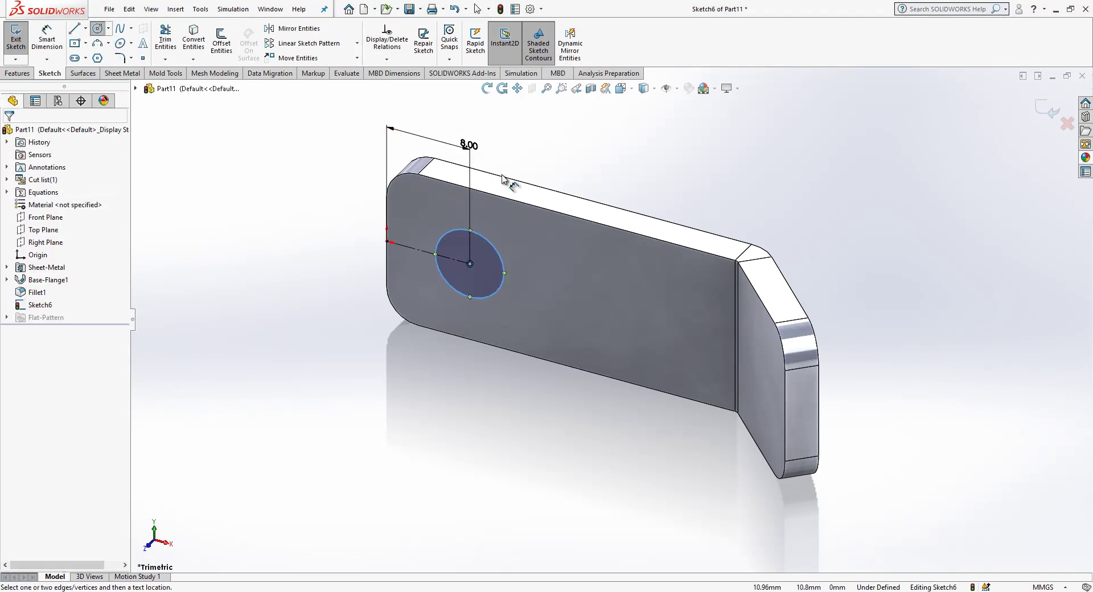
Step: Set the circle's diameter to 6.25 mm and finish the sketch
key("d")
left_click(499, 257)
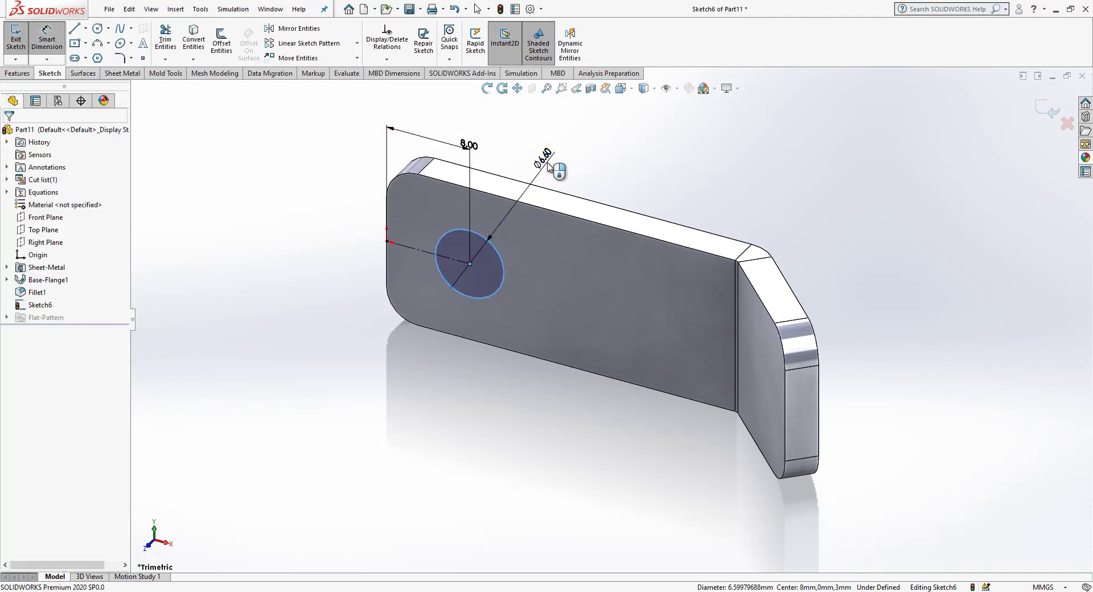
left_click(549, 166)
type("6.25")
key("Return")
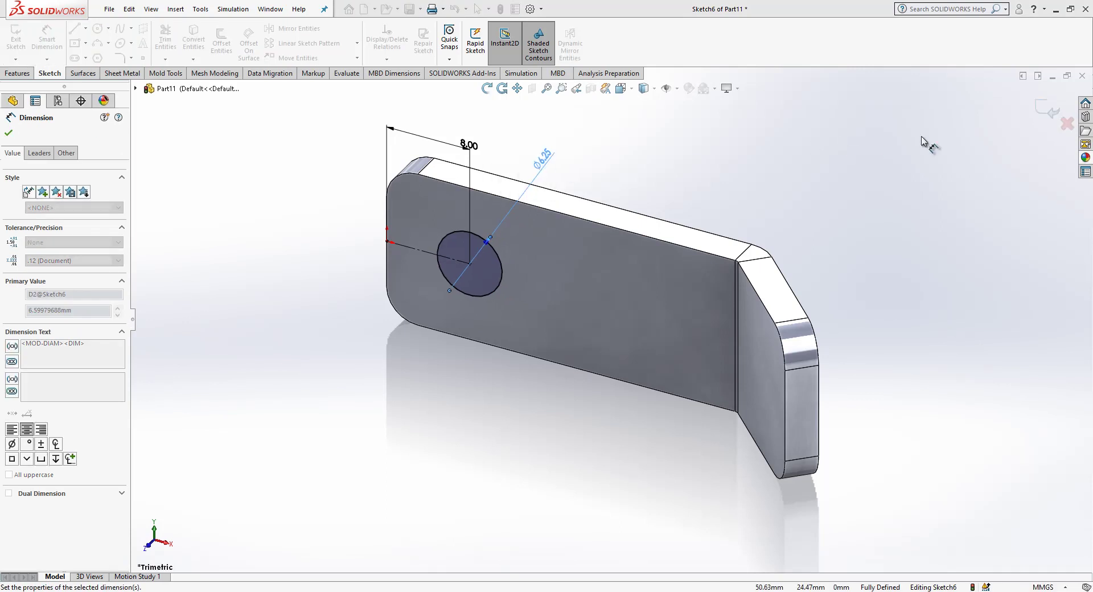
key("Escape")
left_click(1047, 108)
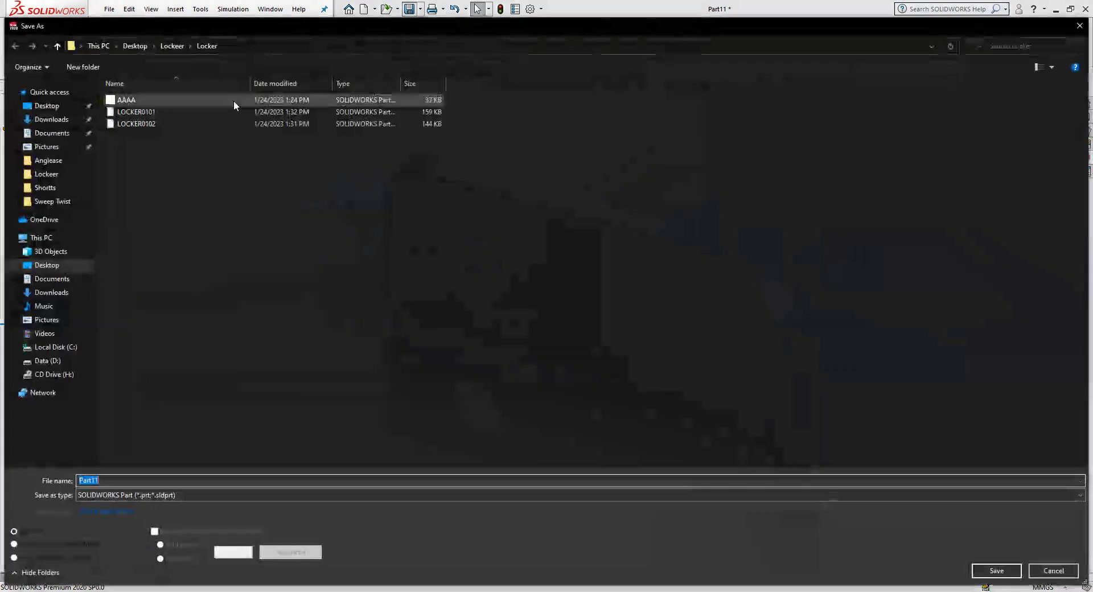
Step: Save the bent sheet metal part as LOCKER0103 in the Locker folder
left_click(166, 124)
double_click(128, 481)
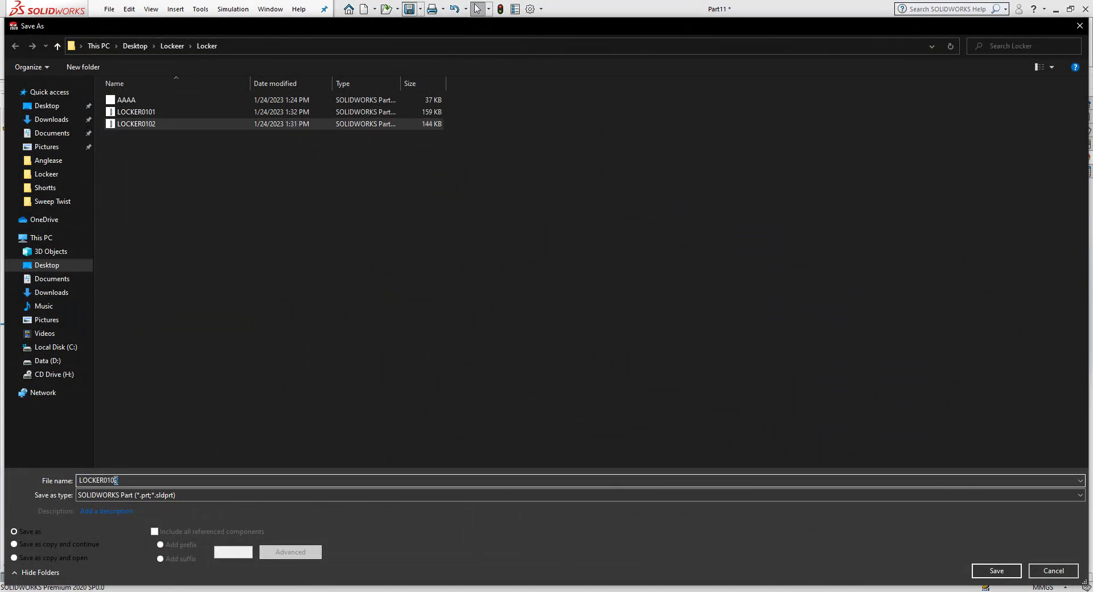
key("BackSpace")
type("3")
left_click(996, 571)
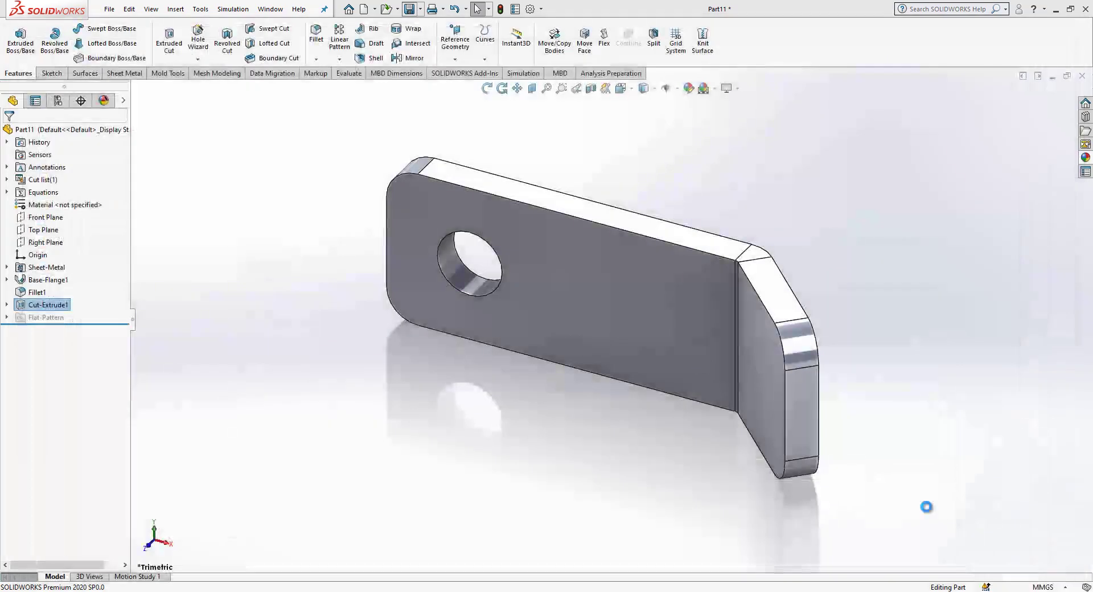
Step: Switch to assembly LOCKER0100 and insert part LOCKER0103 above the two brackets
left_click(282, 12)
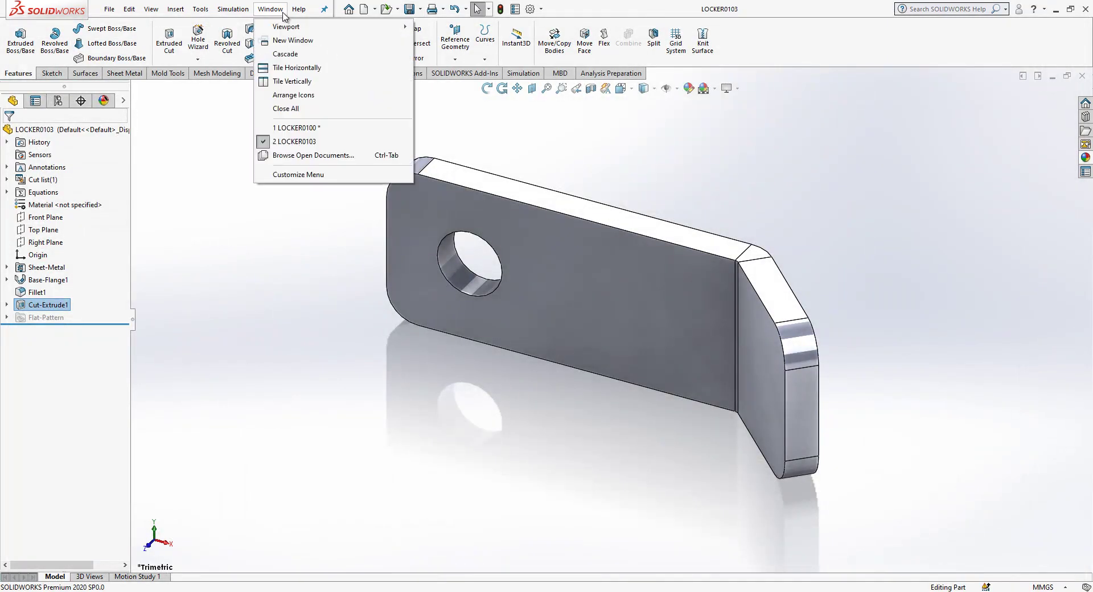
left_click(312, 131)
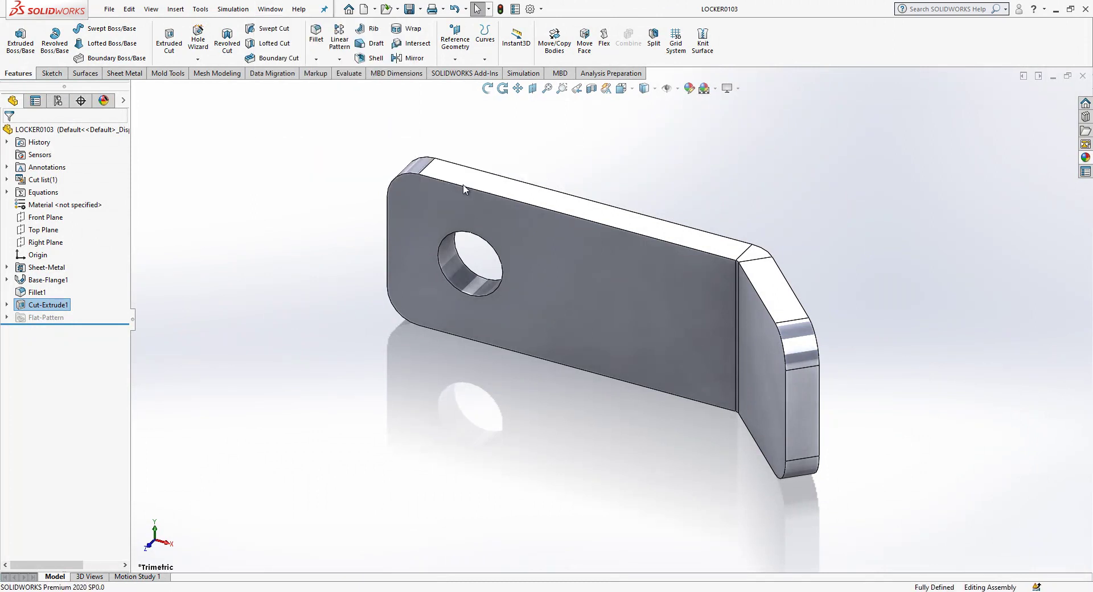
left_click(63, 40)
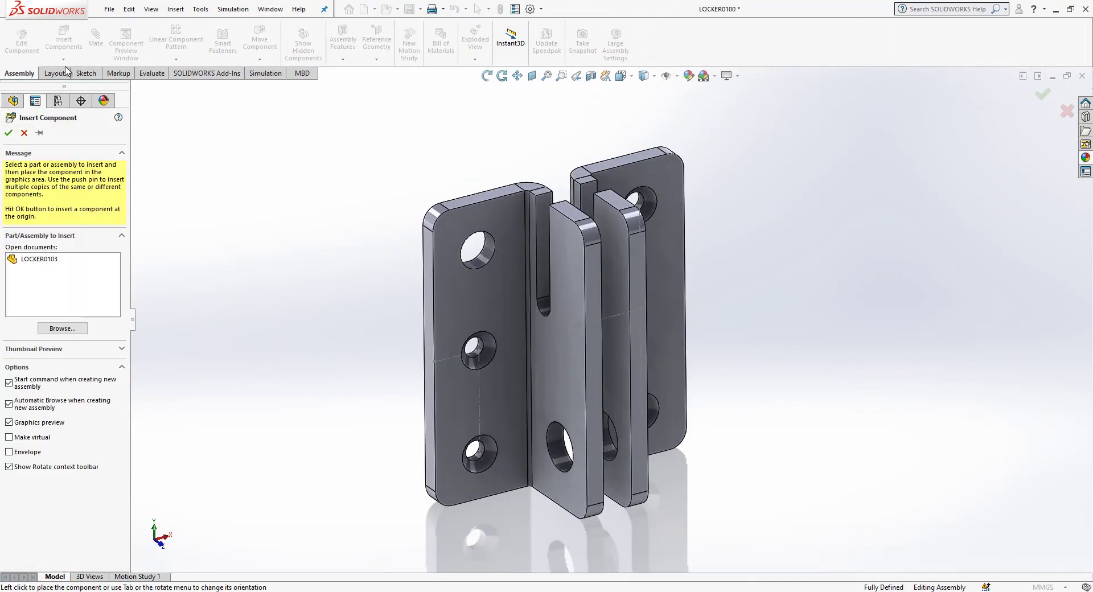
left_click(50, 259)
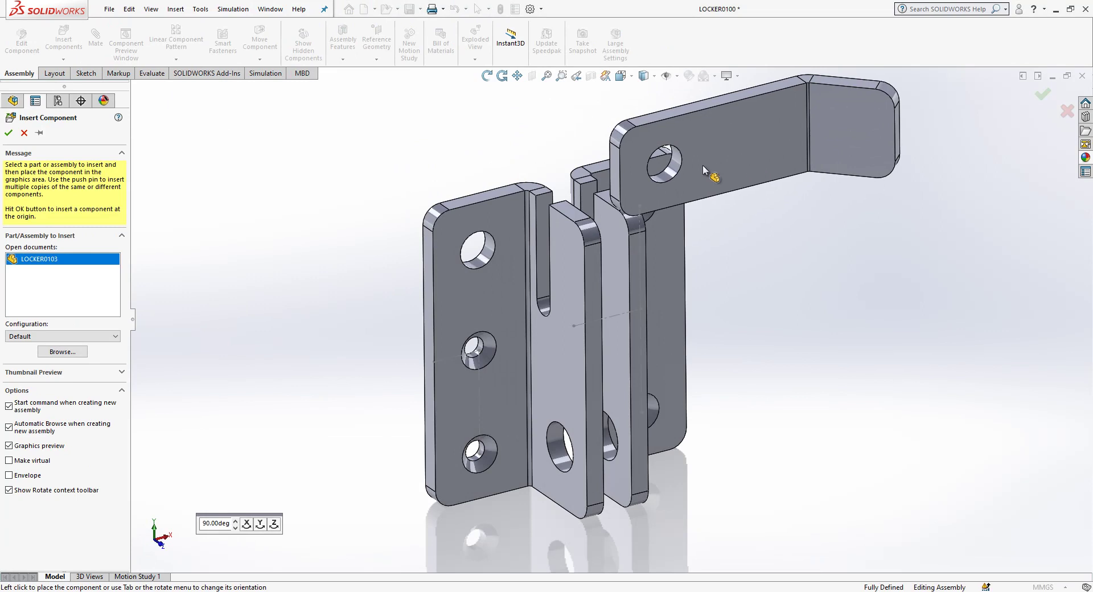
left_click(689, 167)
Step: Add a concentric mate between LOCKER0103's hole and the upper hole in LOCKER0101's outer flange
left_click(675, 165)
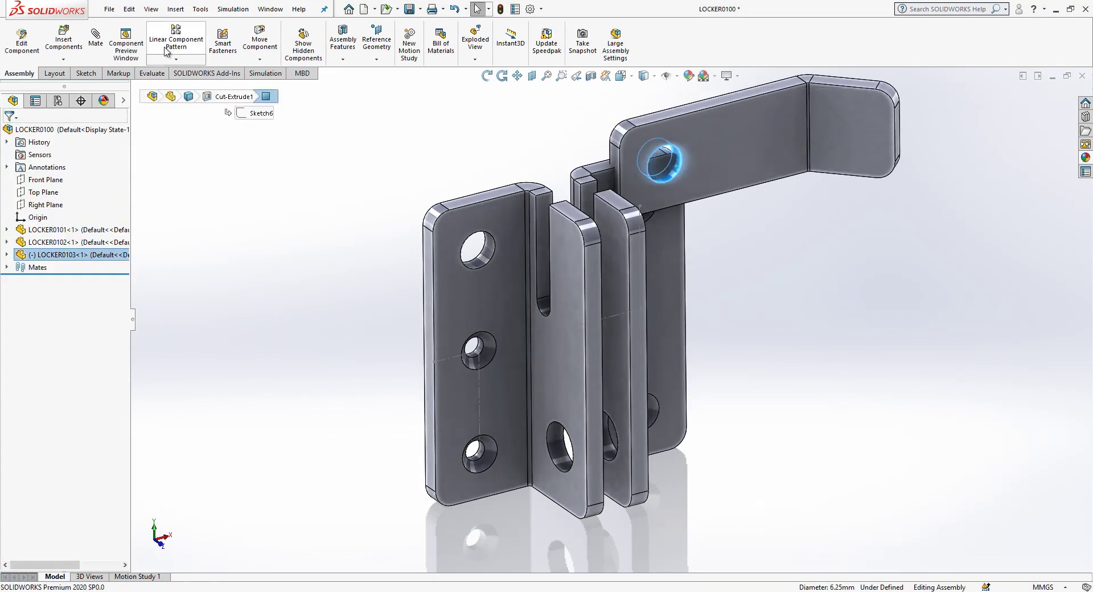
left_click(490, 251)
left_click(475, 226)
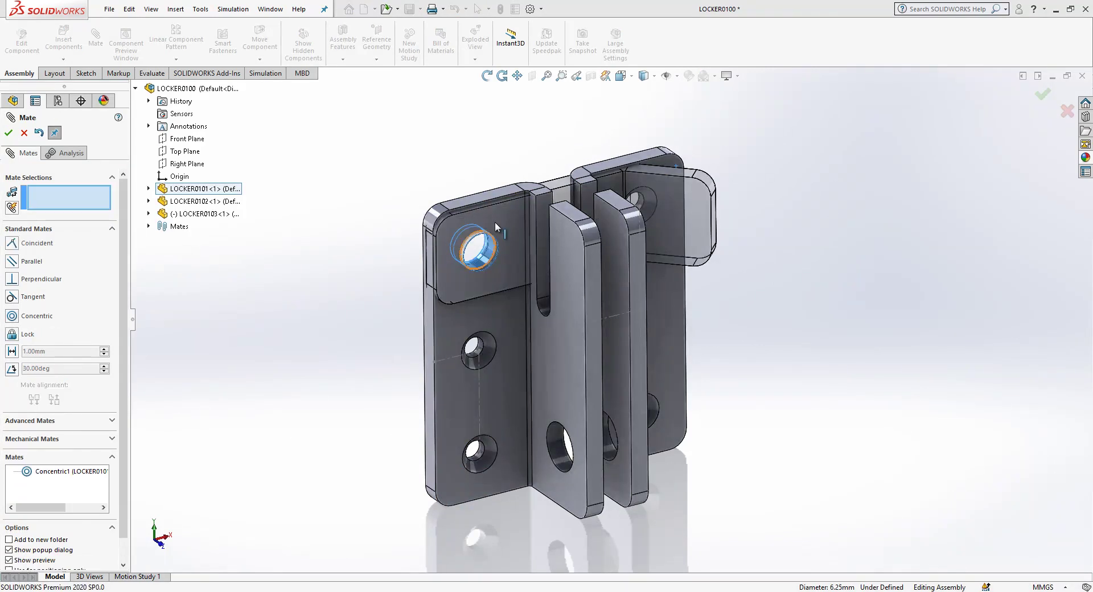
Step: Swing LOCKER0103 about its hole and add a parallel mate between its top edge face and LOCKER0101's top face
left_click_drag(498, 221, 515, 237)
left_click(511, 198)
left_click(488, 195)
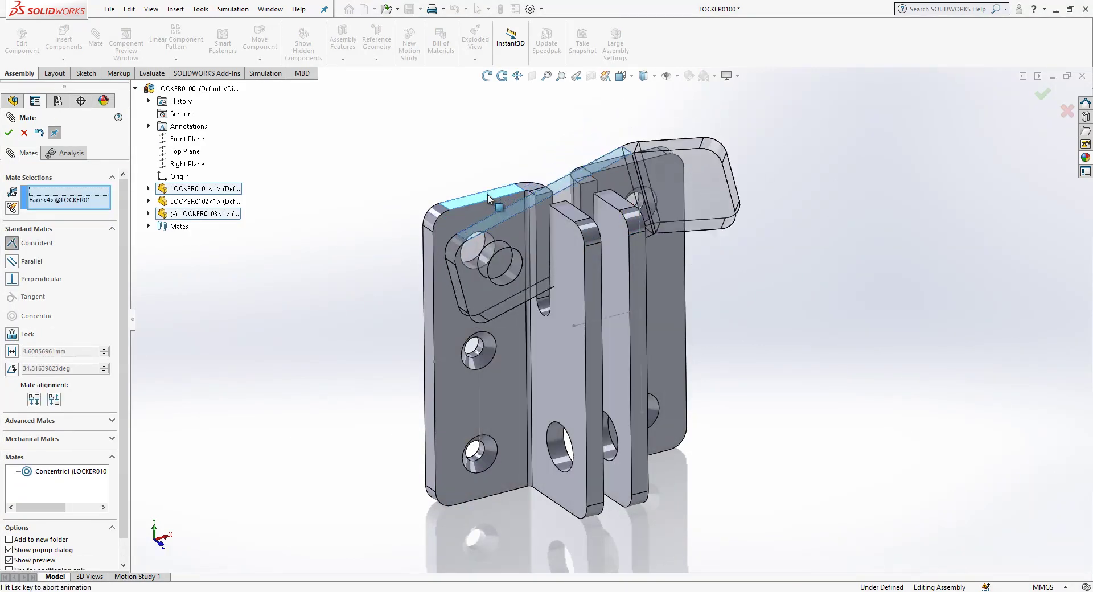
left_click(474, 169)
Step: Add a 3 mm distance mate between LOCKER0101's flange face and the facing broad side of LOCKER0103, and finish mating
scroll(539, 208, "down", 5)
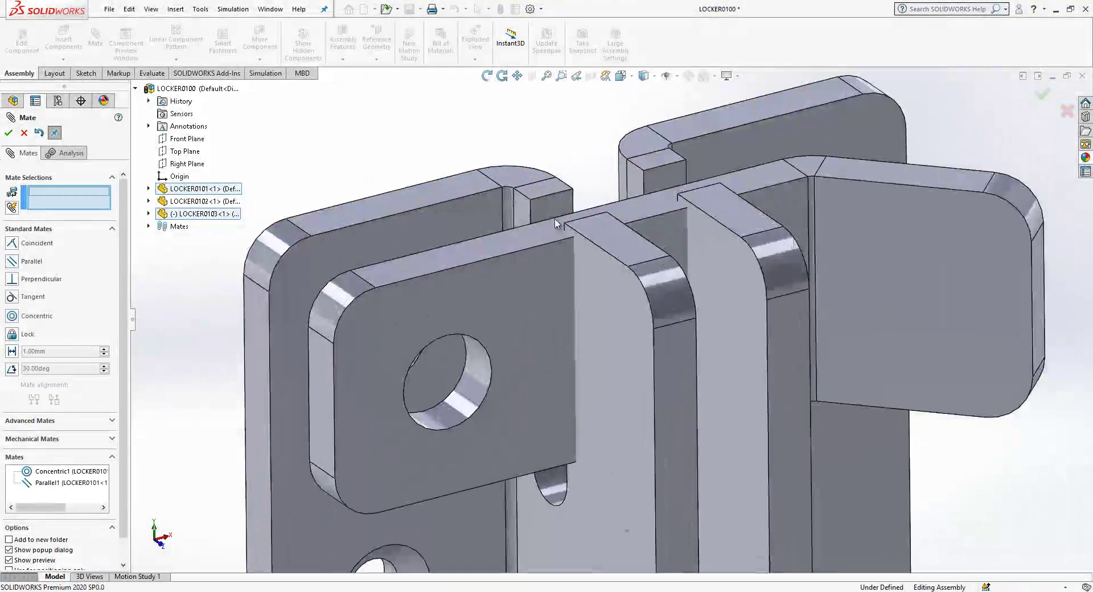
middle_click_drag(559, 224, 615, 271)
scroll(614, 271, "up", 1)
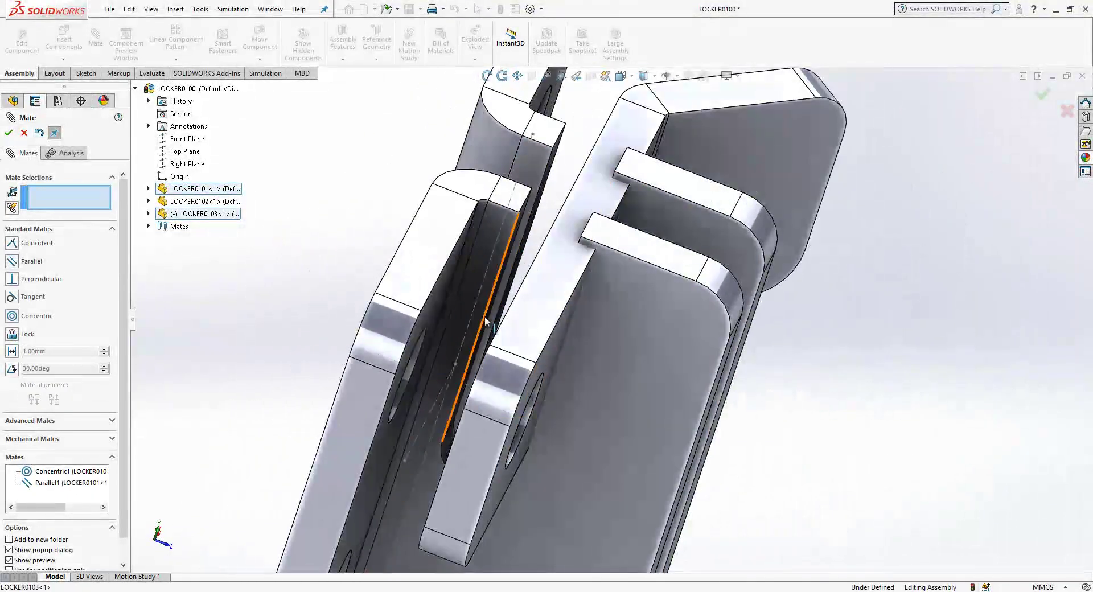
left_click(447, 279)
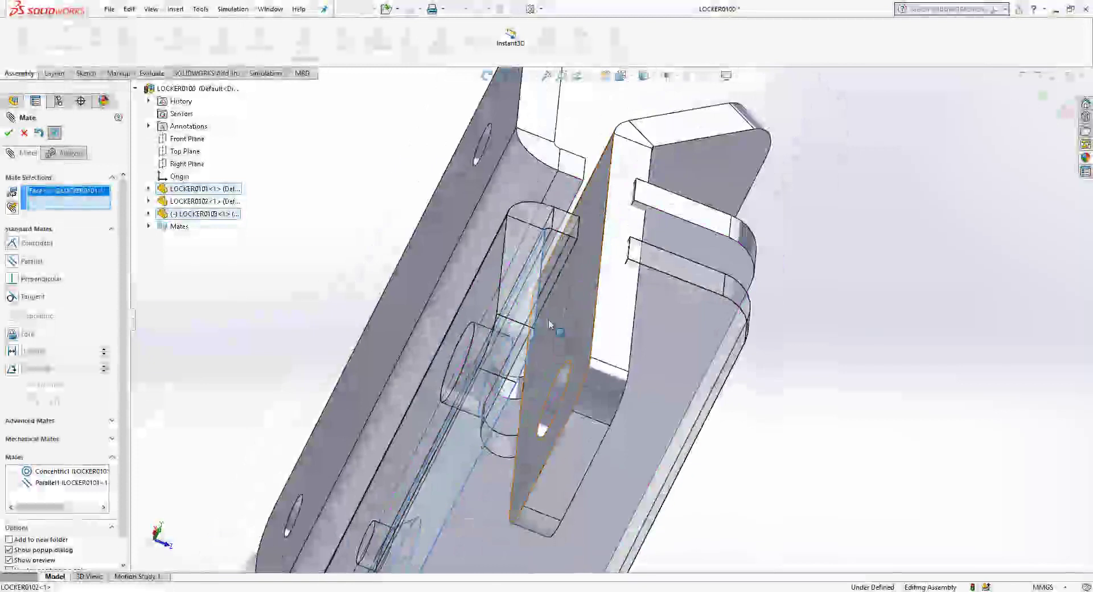
left_click(549, 325)
left_click(629, 301)
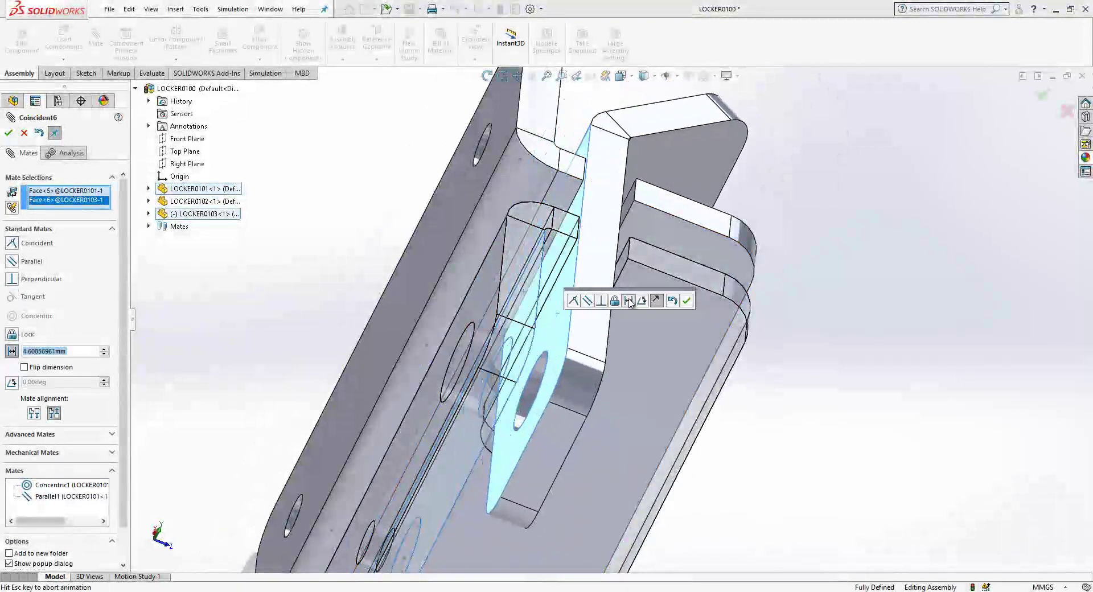
type("3")
key("Return")
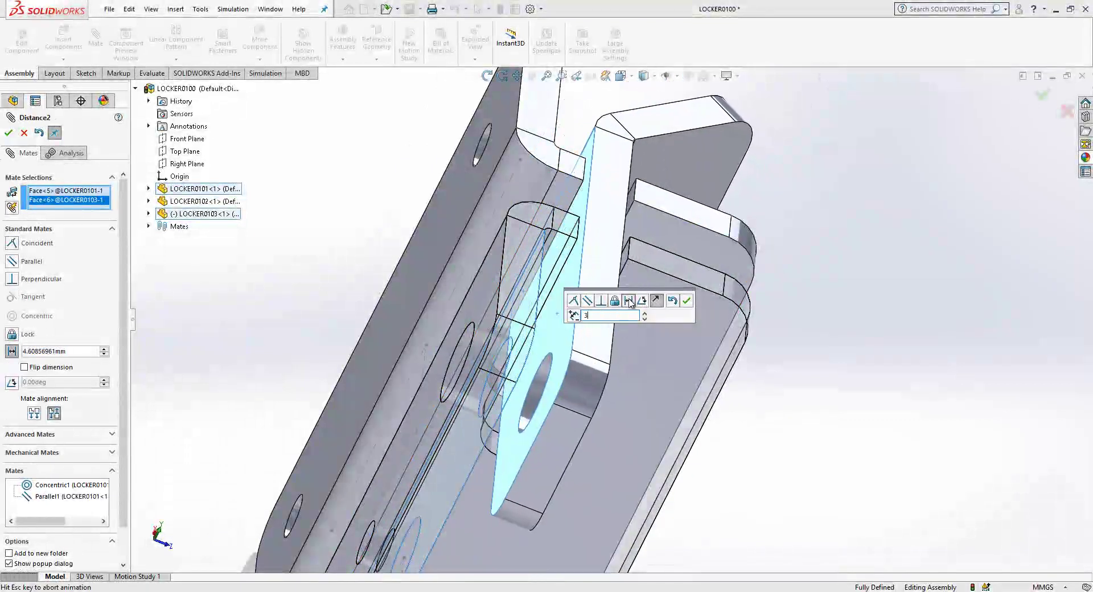
left_click(688, 301)
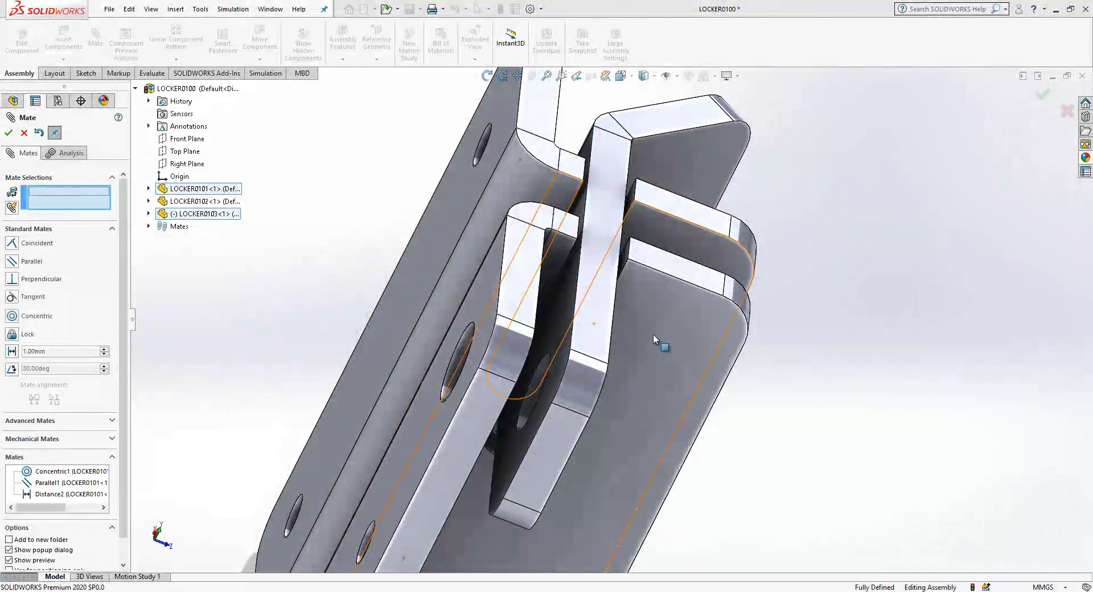
mouse_move(655, 344)
middle_mouse_down()
mouse_move(621, 325)
mouse_move(634, 344)
mouse_move(665, 329)
mouse_move(637, 271)
mouse_move(627, 308)
middle_mouse_up()
key("Escape")
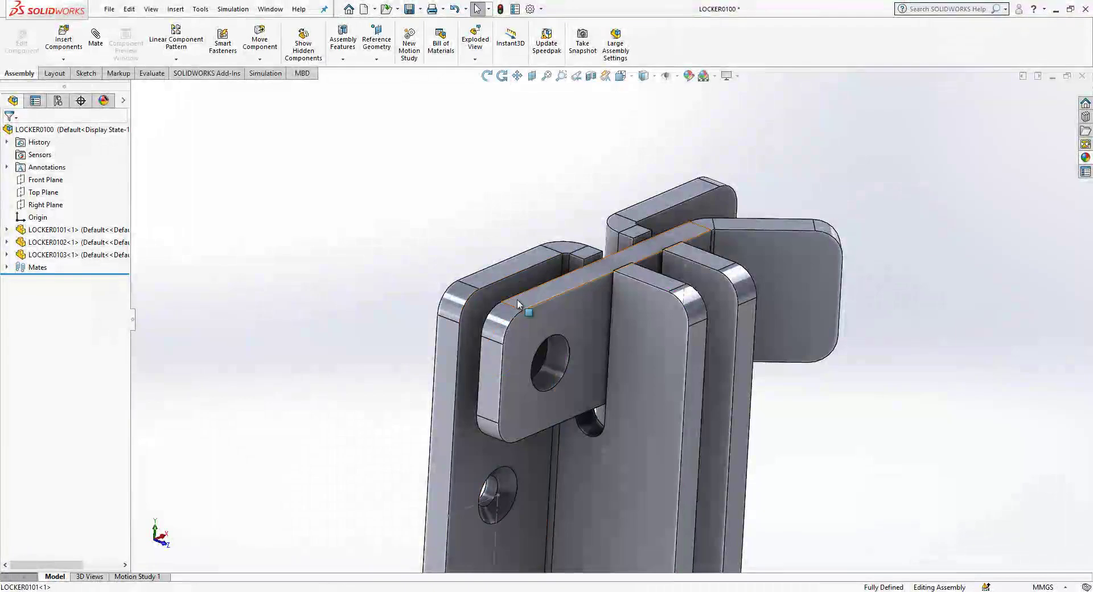
scroll(456, 297, "up", 3)
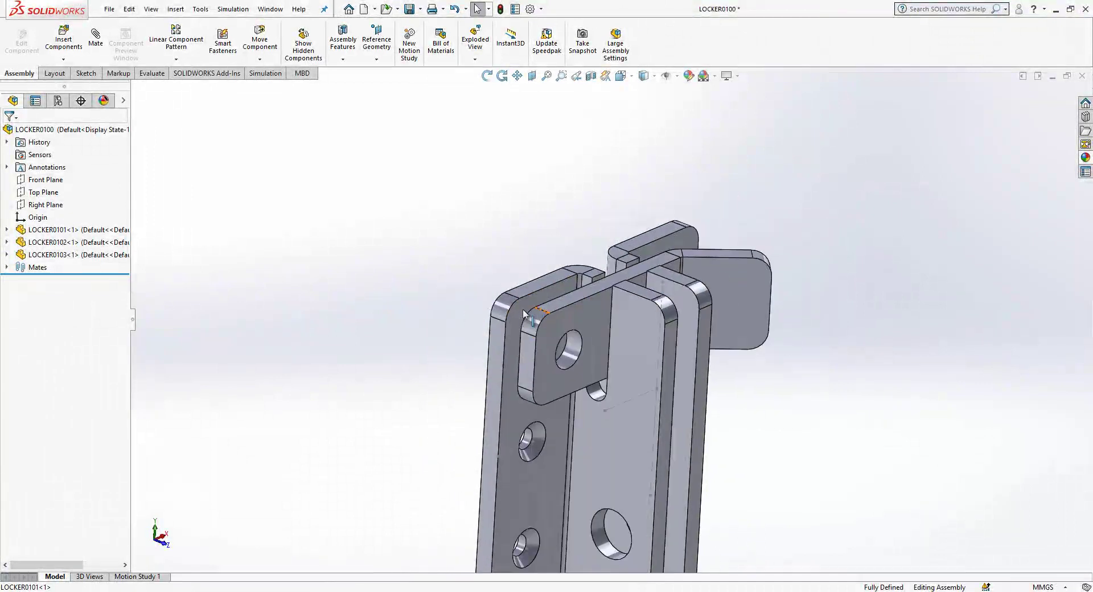
scroll(501, 302, "down", 2)
scroll(586, 309, "up", 3)
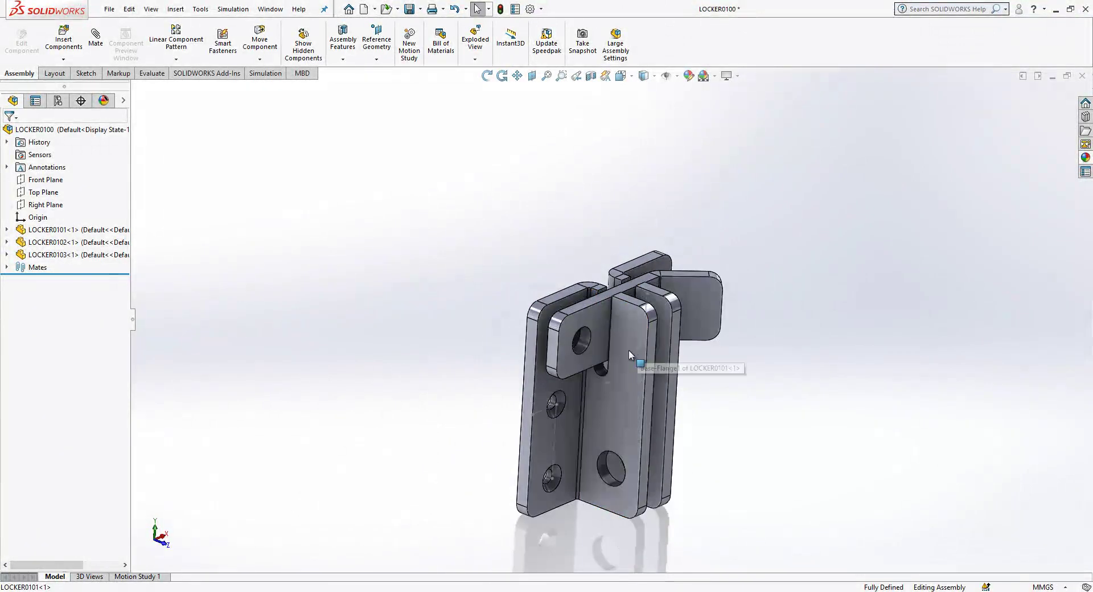
Step: Create a new part document and start a sketch on the Front Plane
left_click(364, 9)
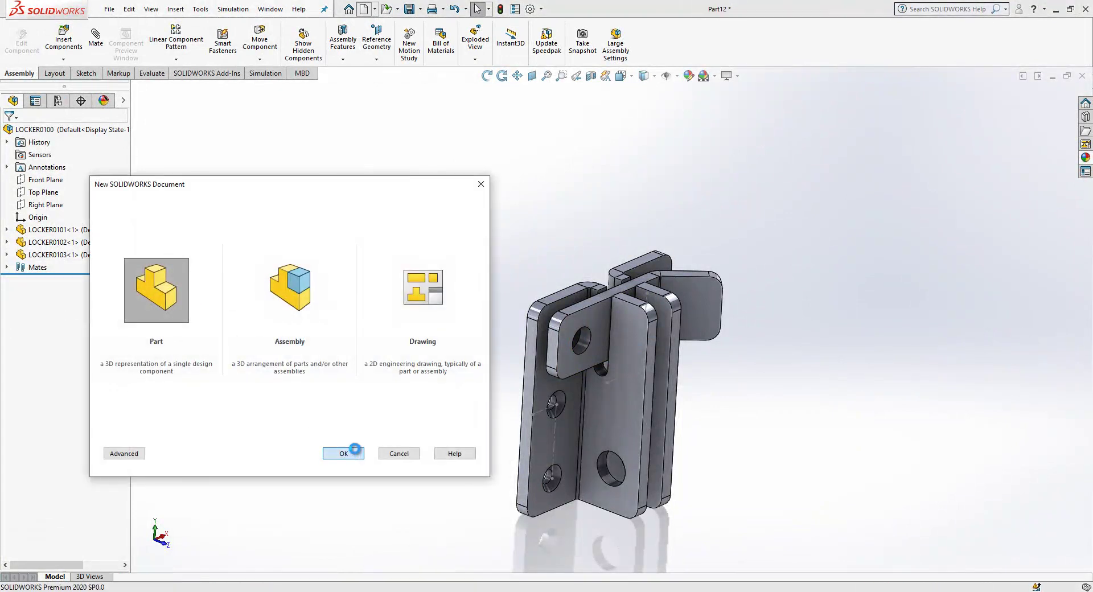
left_click(354, 450)
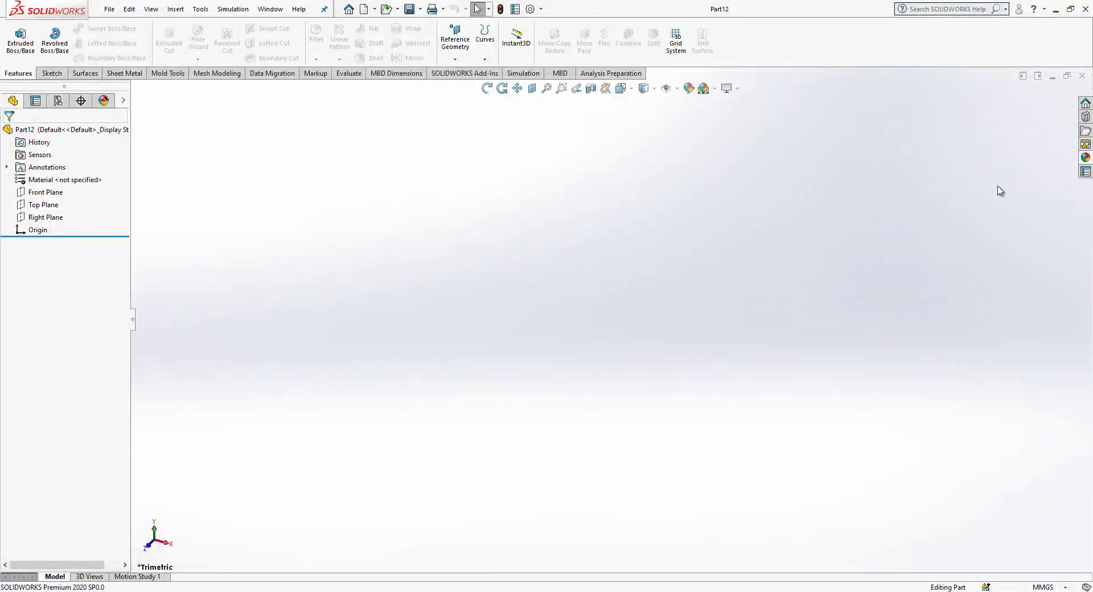
left_click(54, 193)
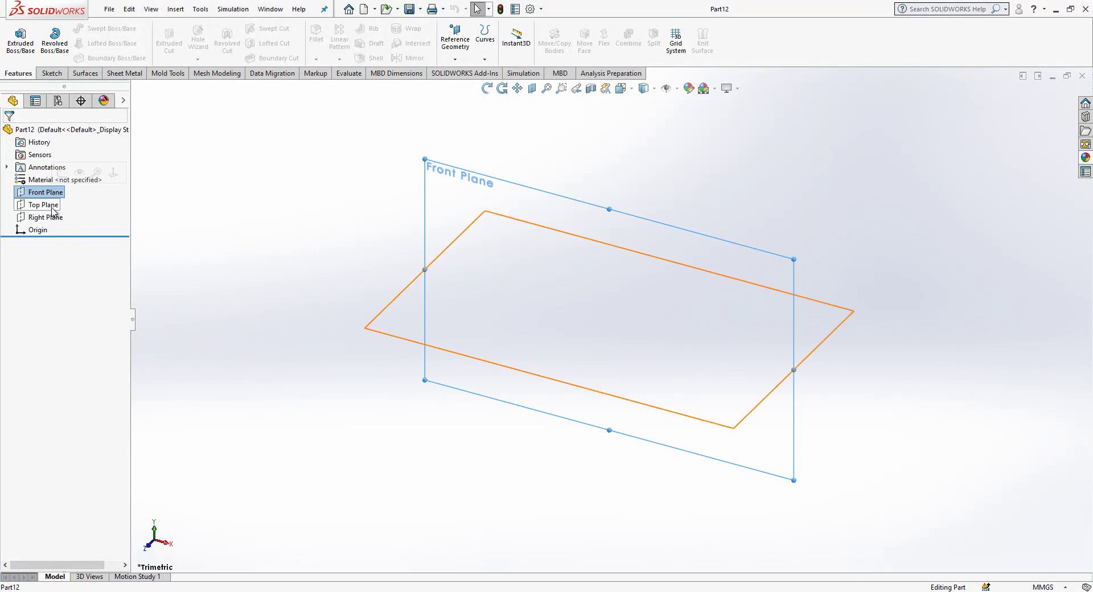
left_click(62, 172)
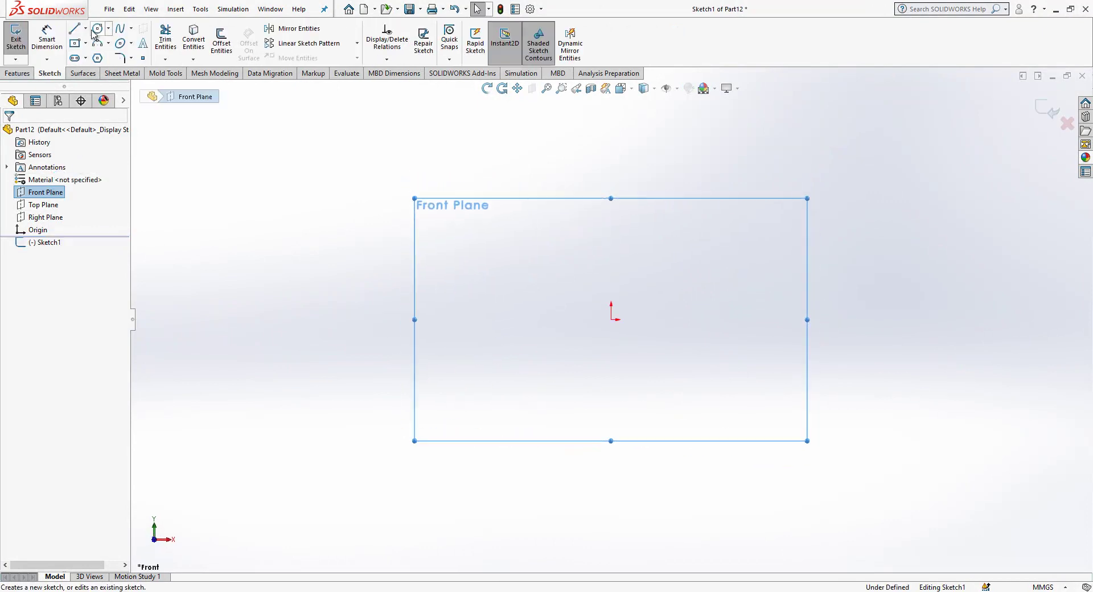
Step: Draw two concentric circles centred on the origin, the outer one about 69.7 mm in diameter
left_click(93, 30)
left_click(611, 319)
left_click(612, 243)
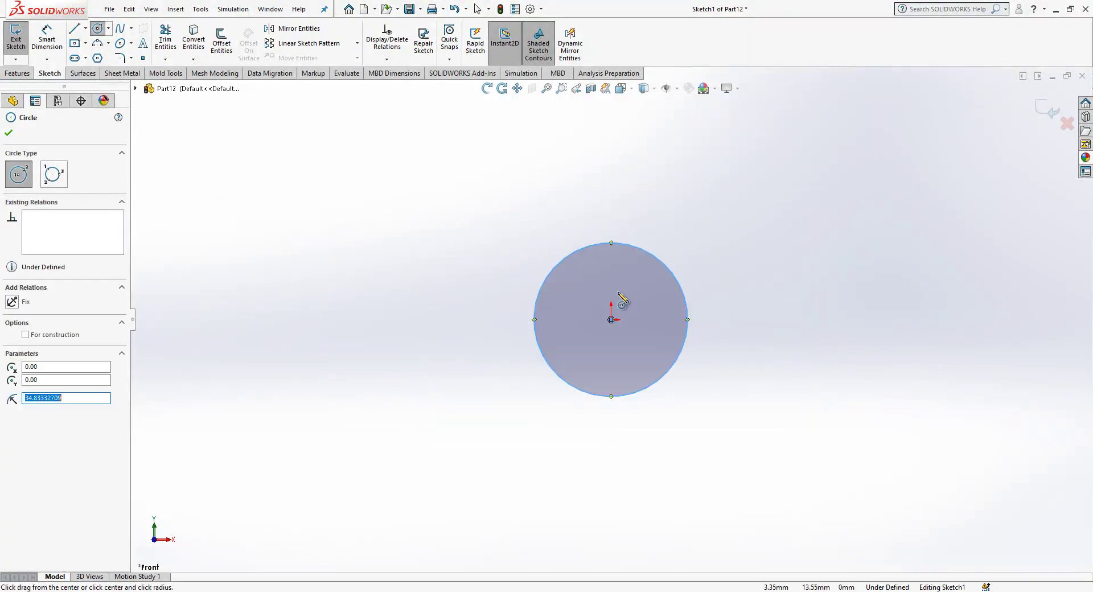
left_click(610, 320)
left_click(614, 274)
key("Escape")
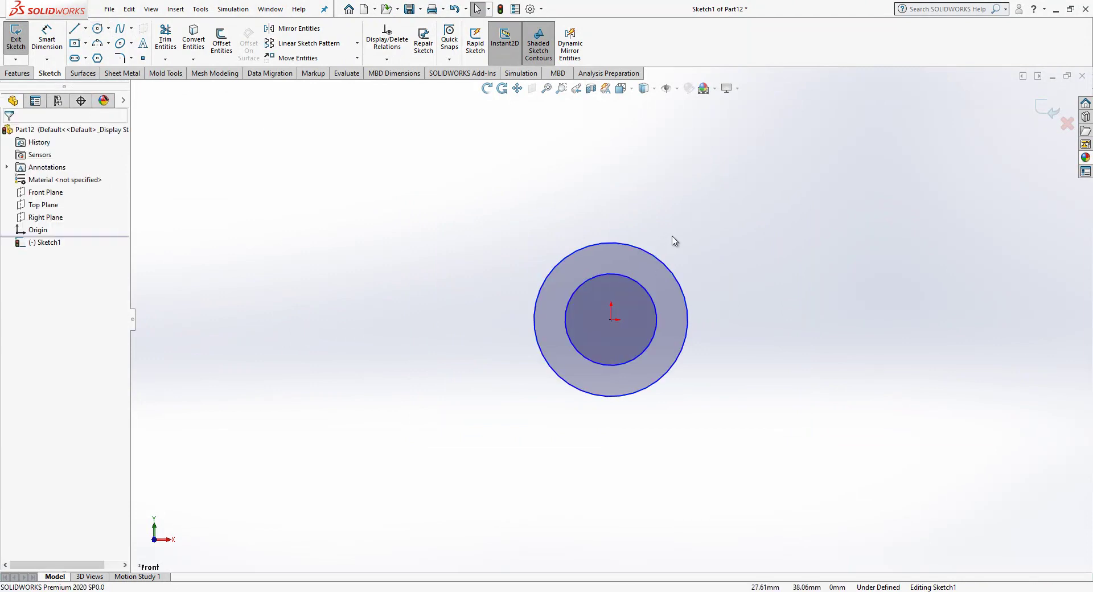
Step: Set the outer circle's diameter to 14 mm and the inner circle's diameter to 6.5 mm
left_click(678, 274)
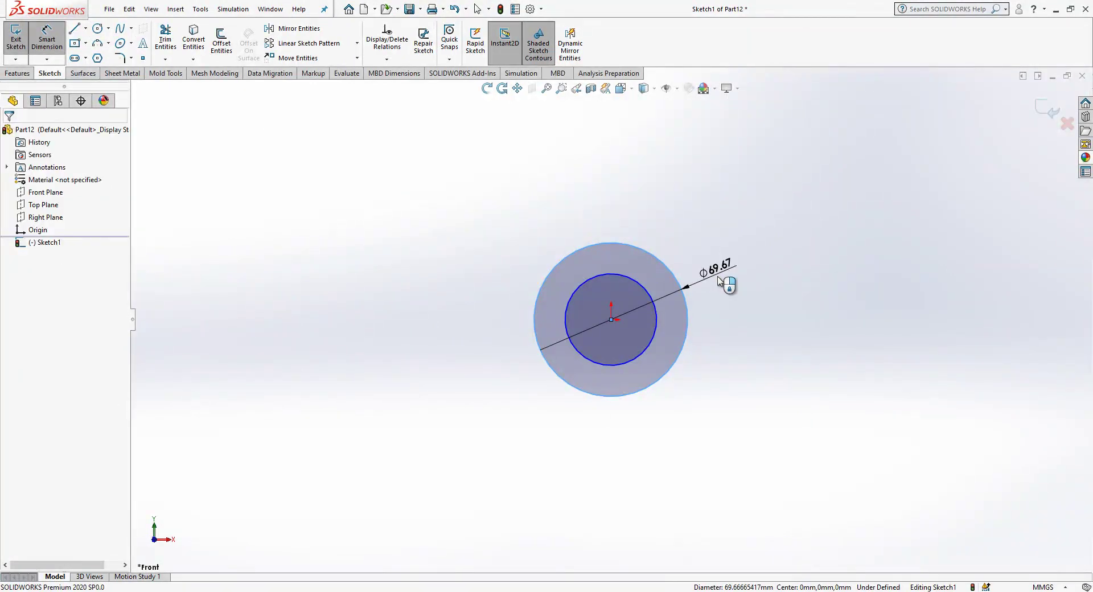
left_click(719, 280)
type("14")
key("Return")
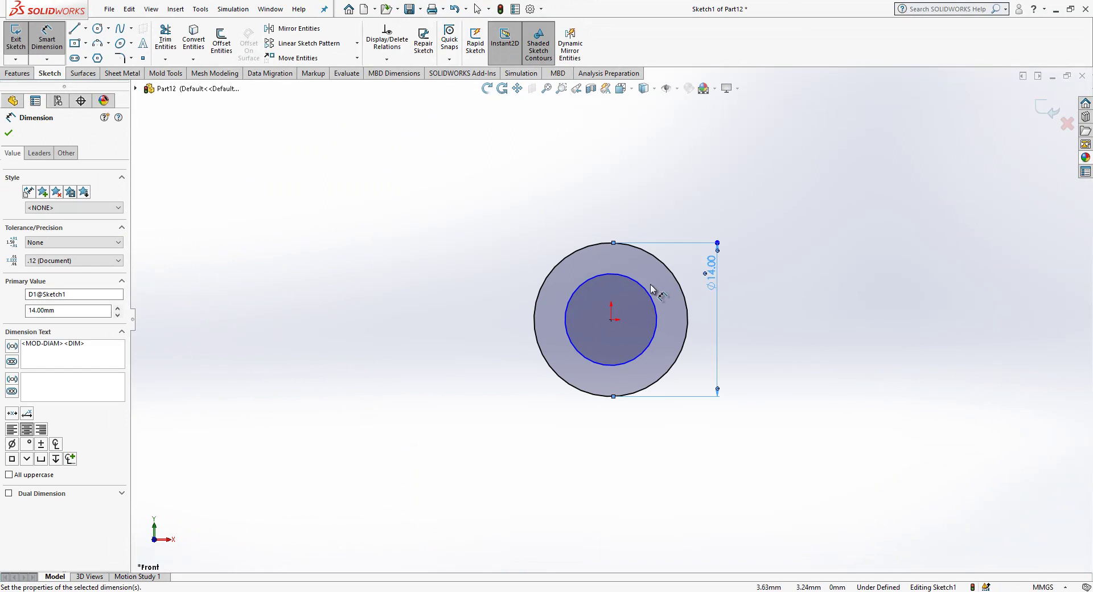
left_click(650, 288)
left_click(654, 184)
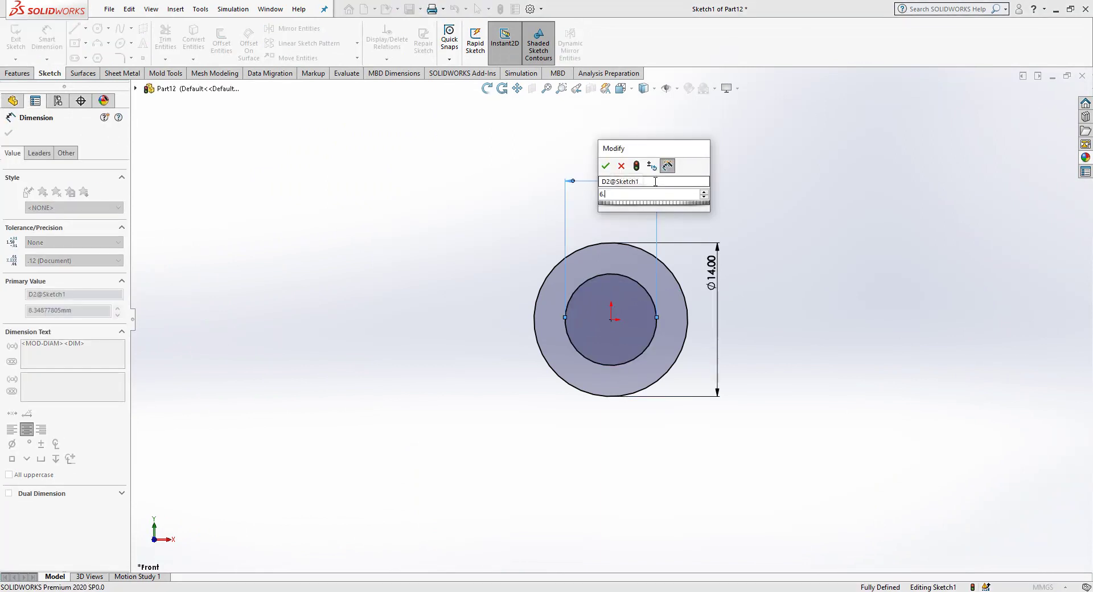
key("Return")
key("Escape")
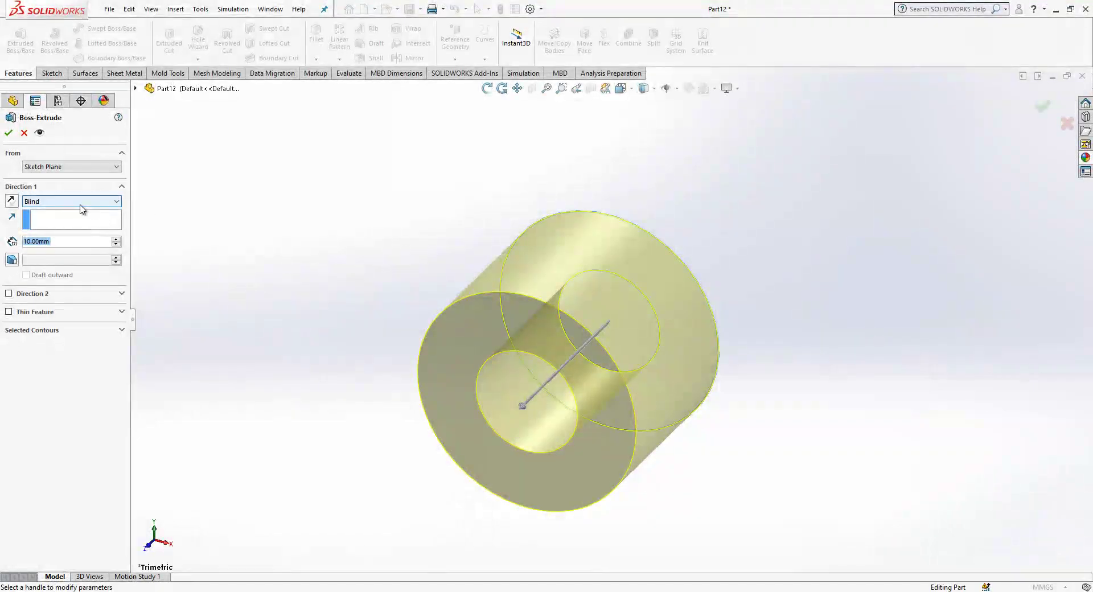
Step: Extrude the ring profile 3 mm with the Mid Plane end condition
left_click(57, 201)
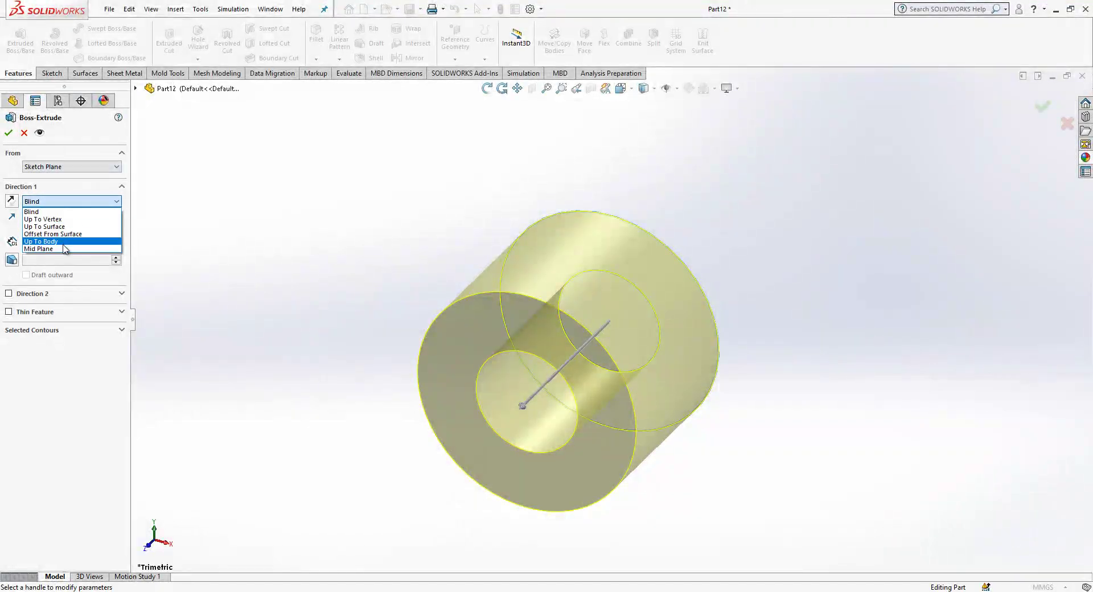
left_click(67, 253)
type("3")
key("Return")
key("Return")
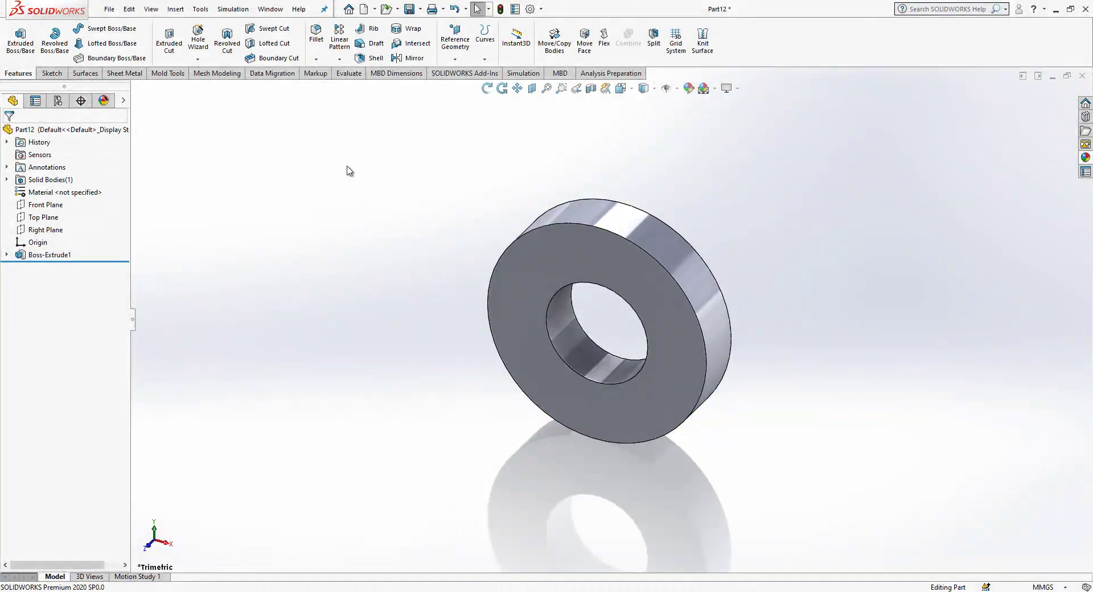
Step: Chamfer the edges of the ring's hole face and outer cylindrical face by 0.5 mm at 45 degrees
left_click(316, 58)
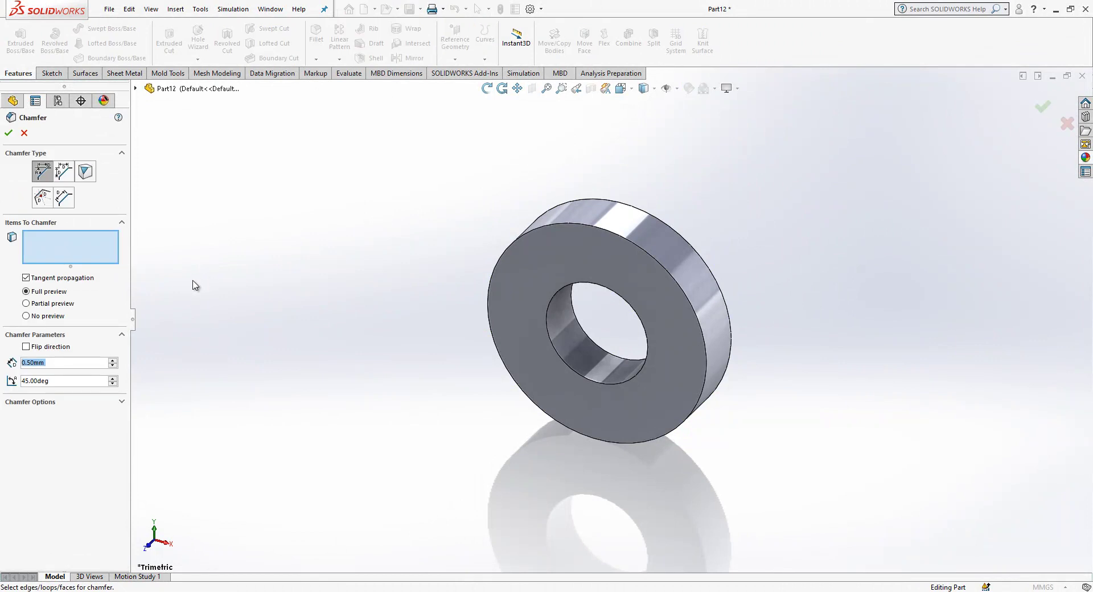
left_click(558, 335)
left_click(566, 220)
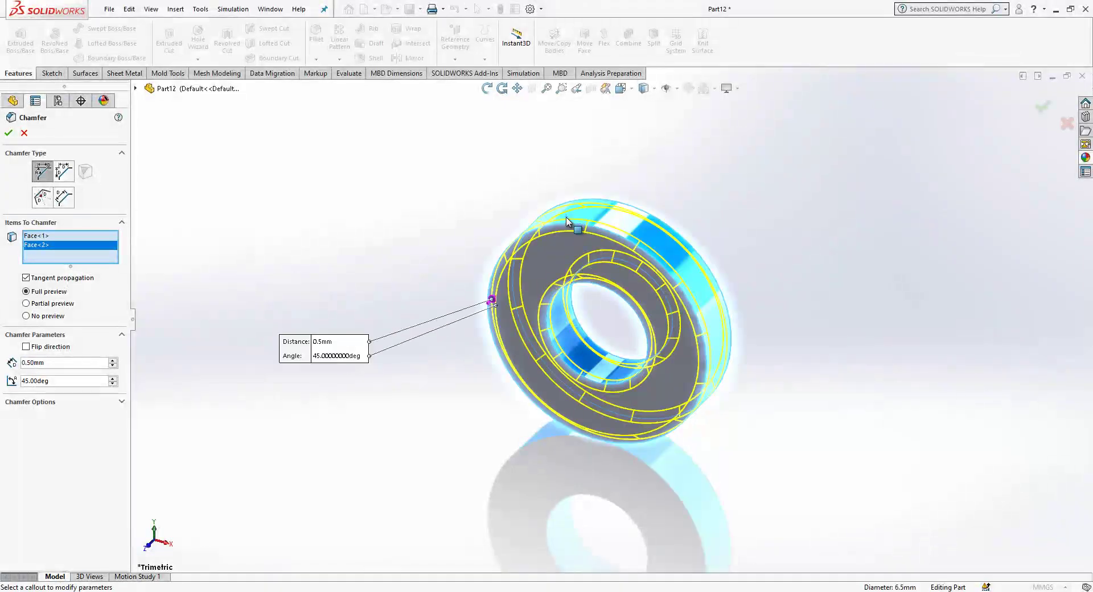
key("Return")
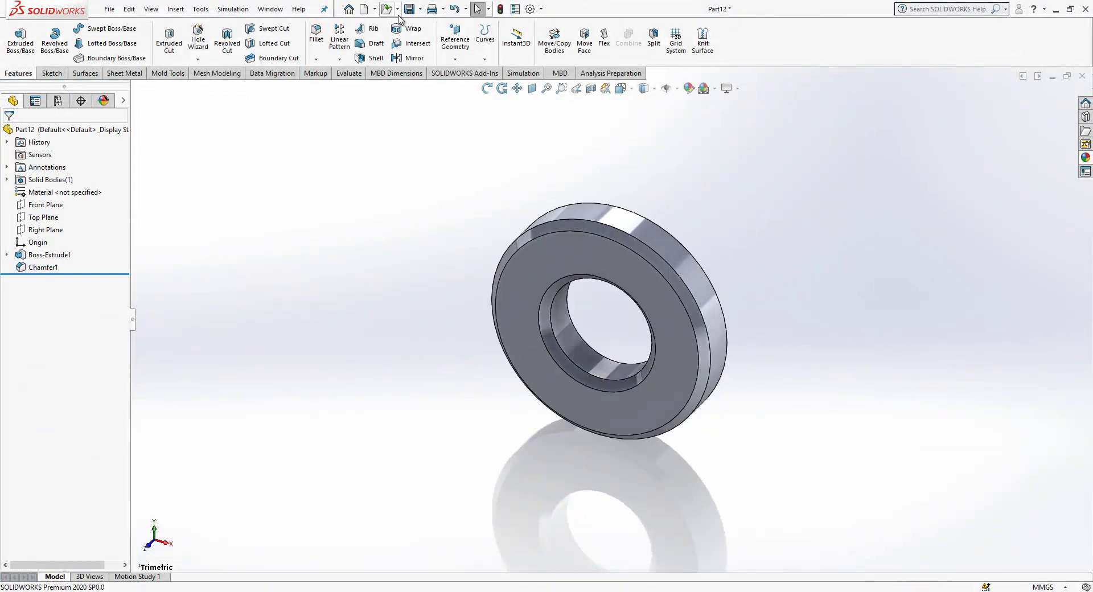
Step: Save the ring part as LOCKER0105 in the Locker folder
left_click(409, 9)
left_click(247, 136)
left_click(117, 480)
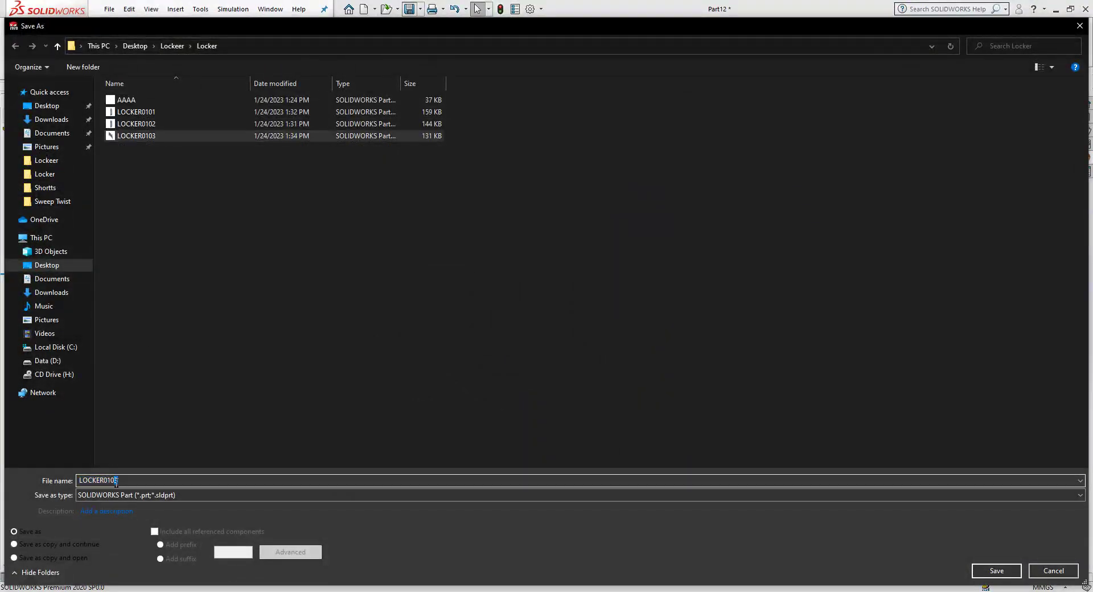
type("5")
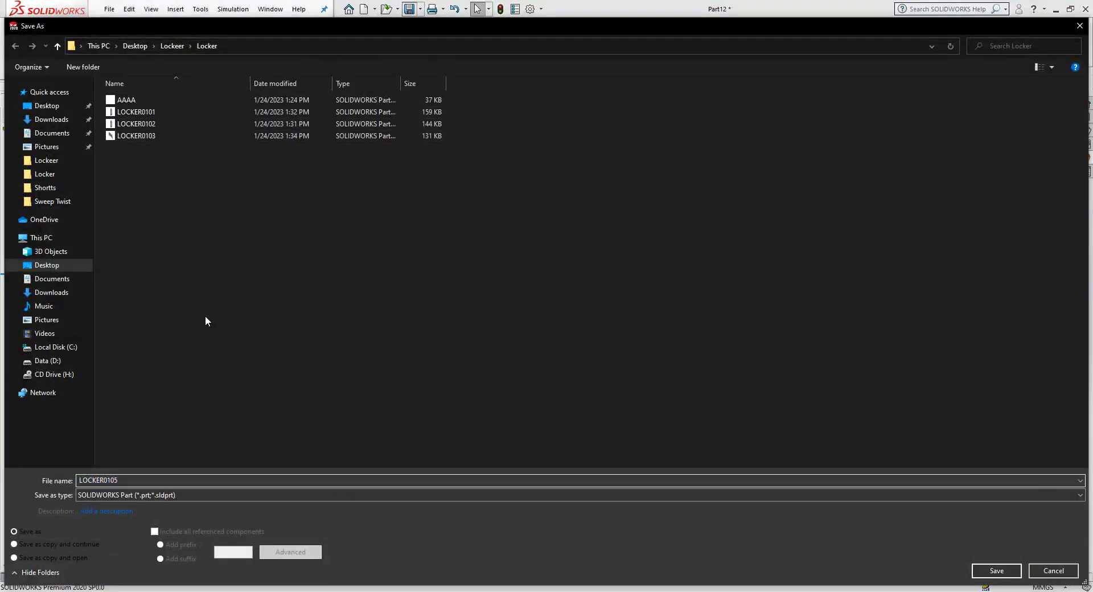
key("Return")
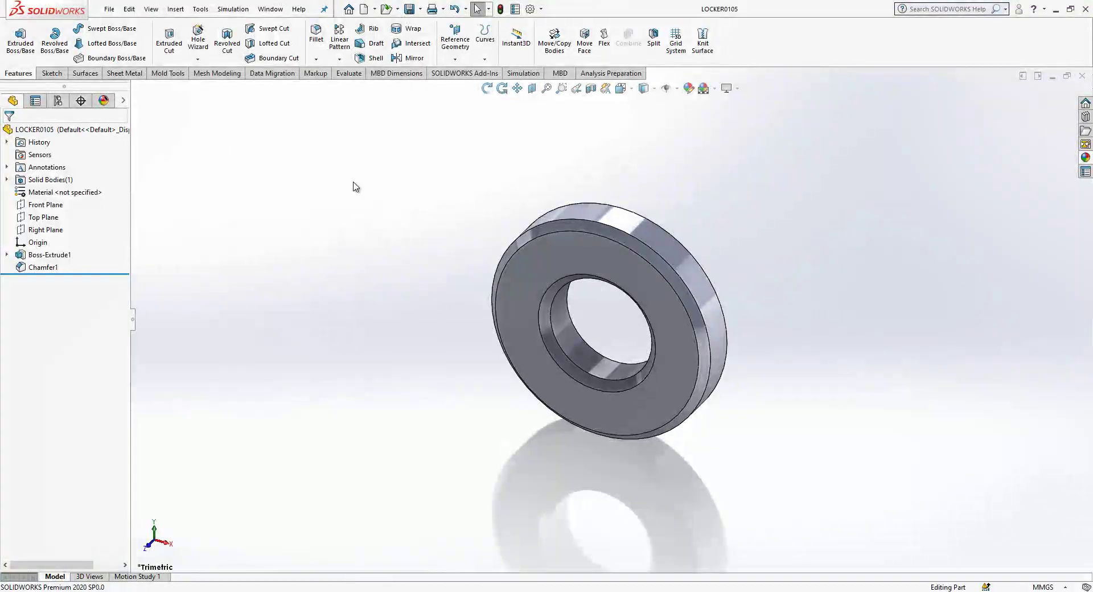
Step: Switch to assembly LOCKER0100 and insert part LOCKER0105 in free space beside the LOCKER0103 tab with the hole
left_click(270, 9)
left_click(308, 128)
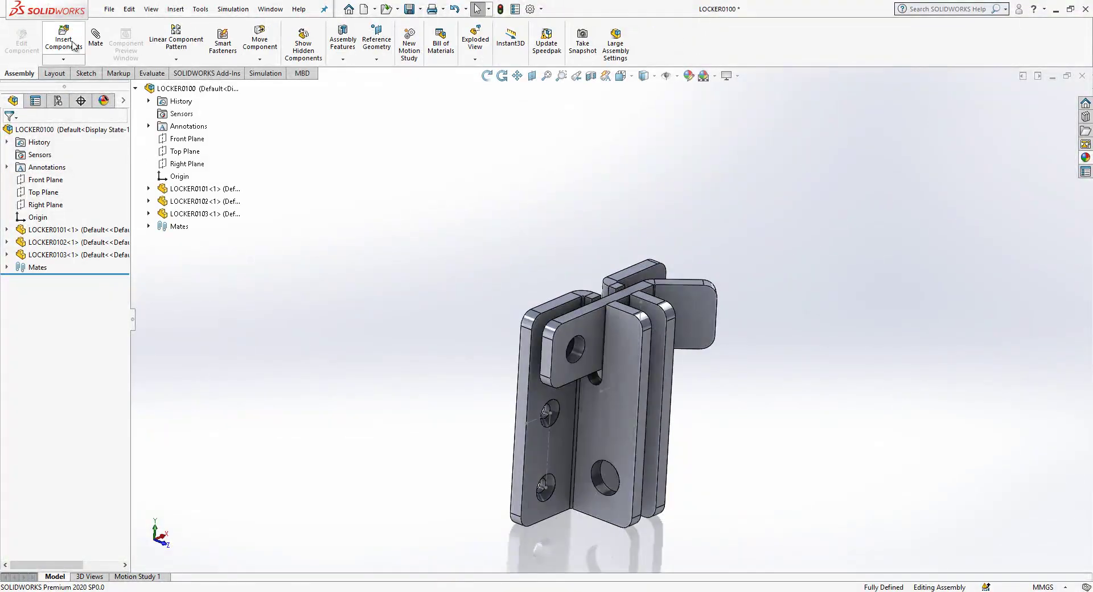
left_click(64, 38)
left_click(67, 272)
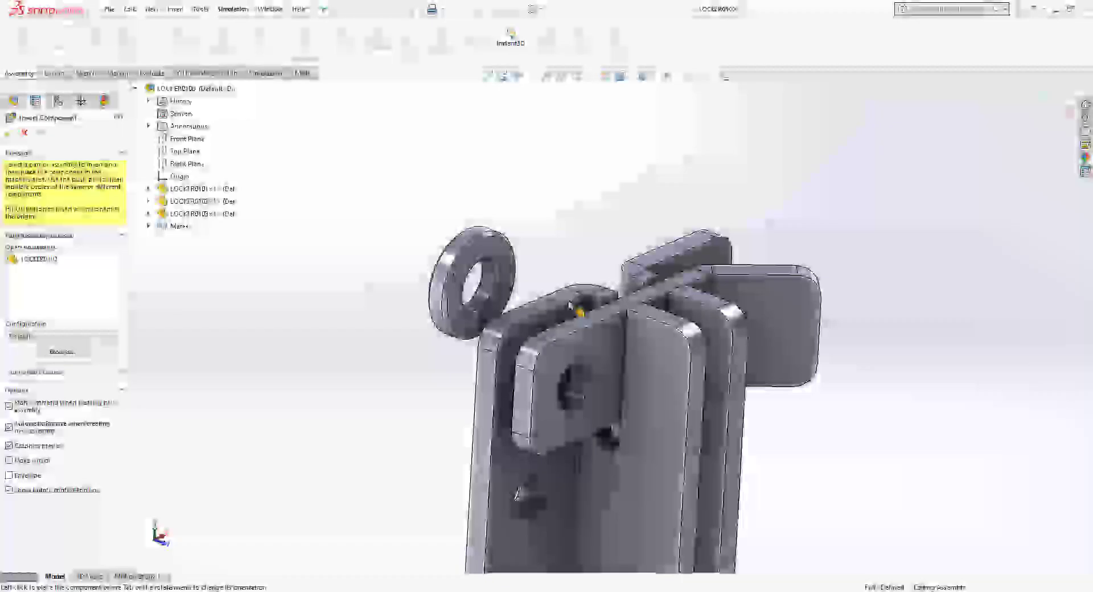
left_click(487, 294)
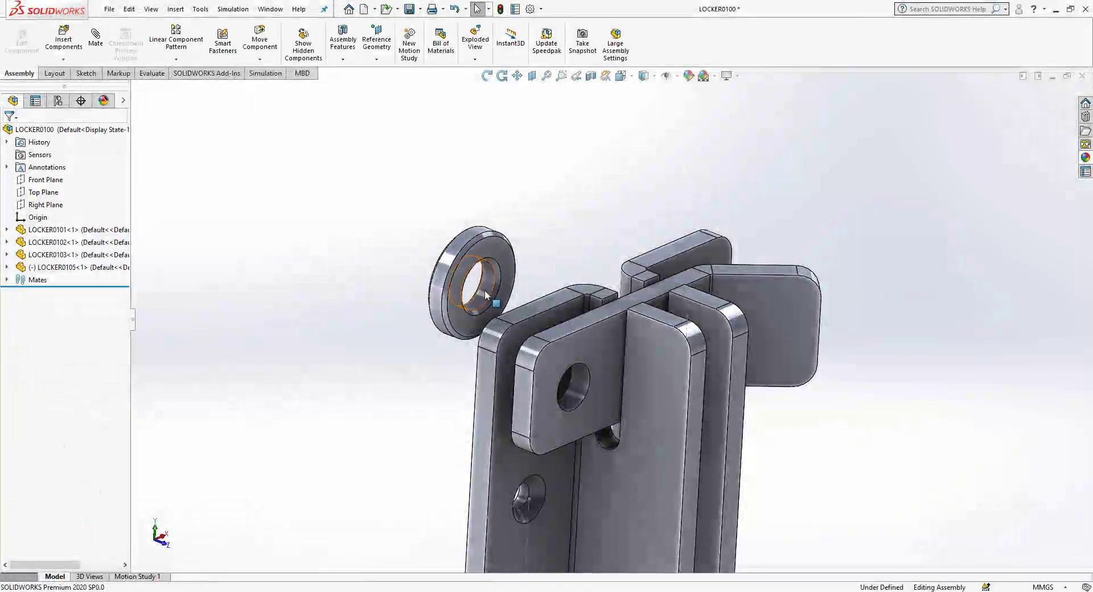
Step: Add a concentric mate between the LOCKER0105 ring's hole and the round hole in LOCKER0103
left_click(96, 39)
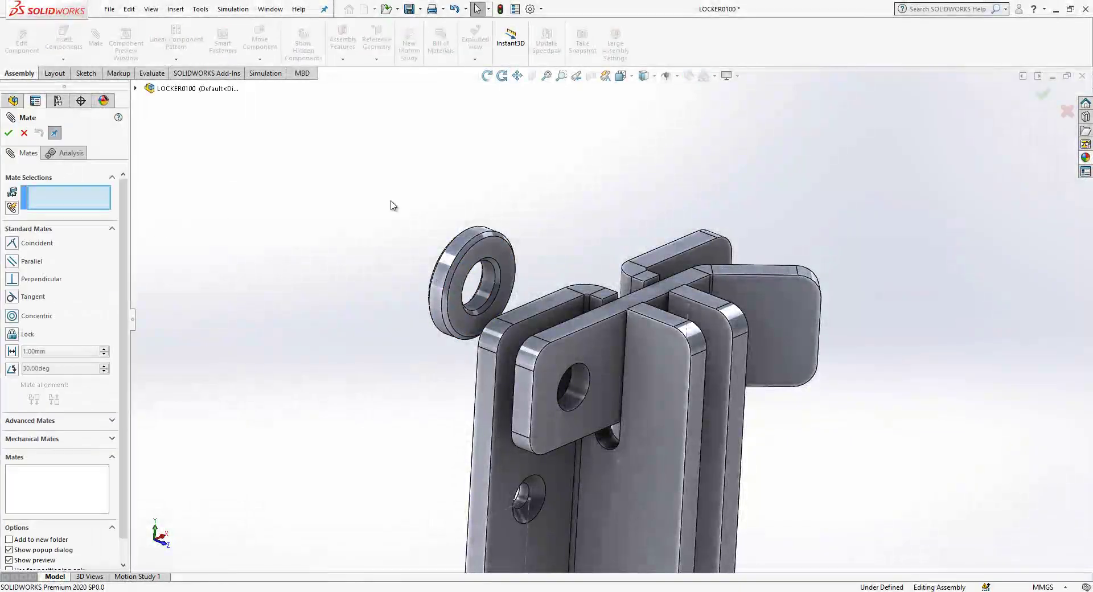
left_click(488, 297)
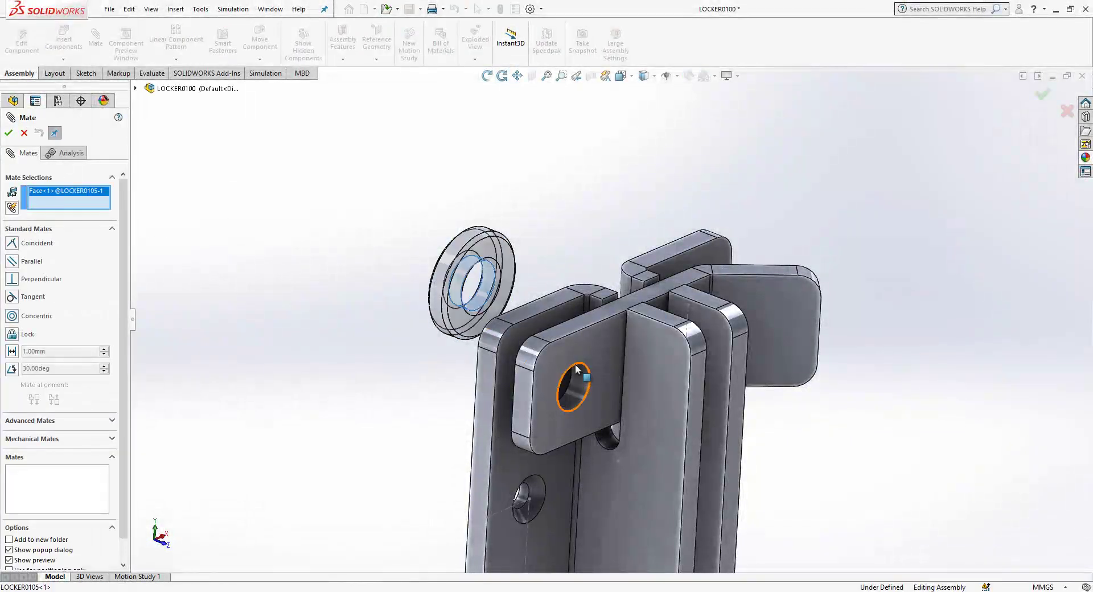
left_click(569, 384)
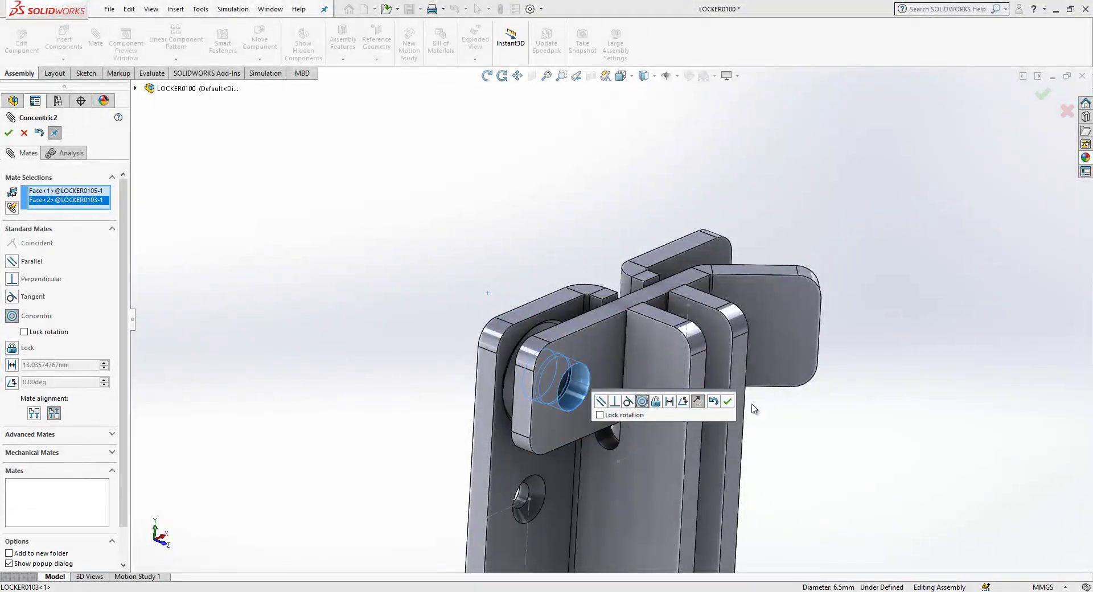
left_click(728, 402)
Step: Add a coincident mate between the ring's flat face and the adjacent face of LOCKER0103, and finish mating
left_click_drag(539, 331, 376, 267)
left_click(408, 282)
middle_click_drag(491, 336, 533, 331)
left_click(534, 332)
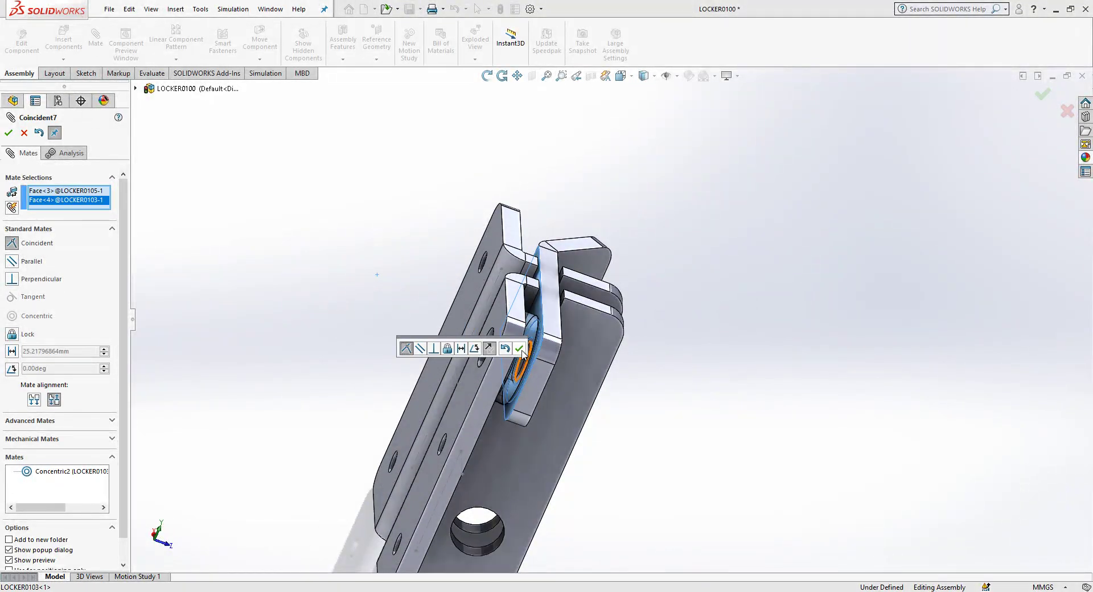
left_click(519, 348)
middle_click_drag(519, 348, 465, 327)
key("Escape")
Step: Apply a low gloss plastic appearance to the LOCKER0105 ring behind the LOCKER0103 tab
scroll(646, 464, "down", 2)
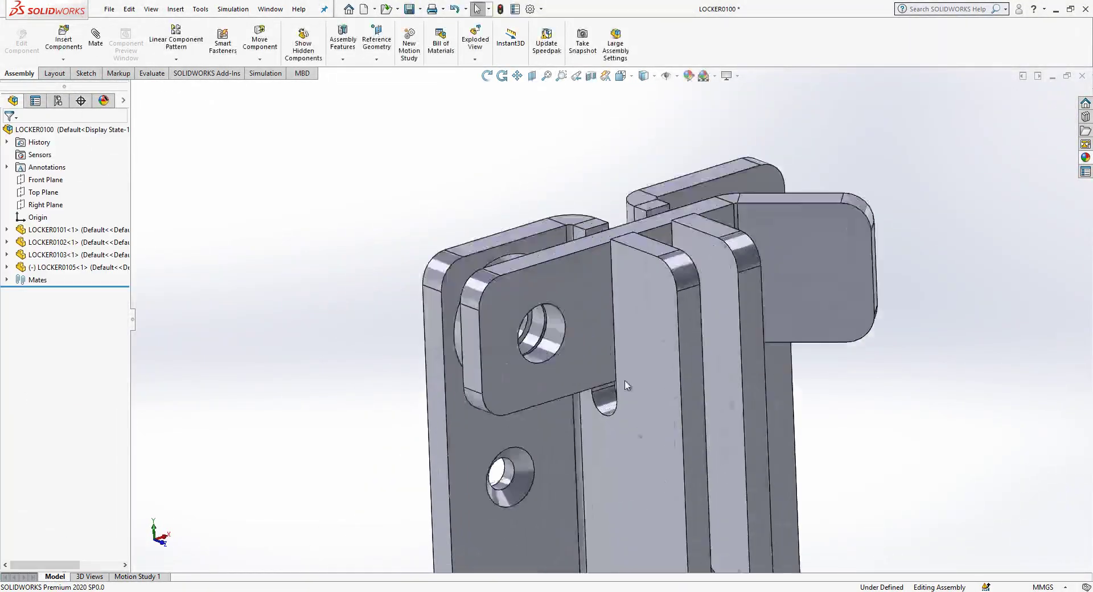
middle_click_drag(606, 370, 621, 408)
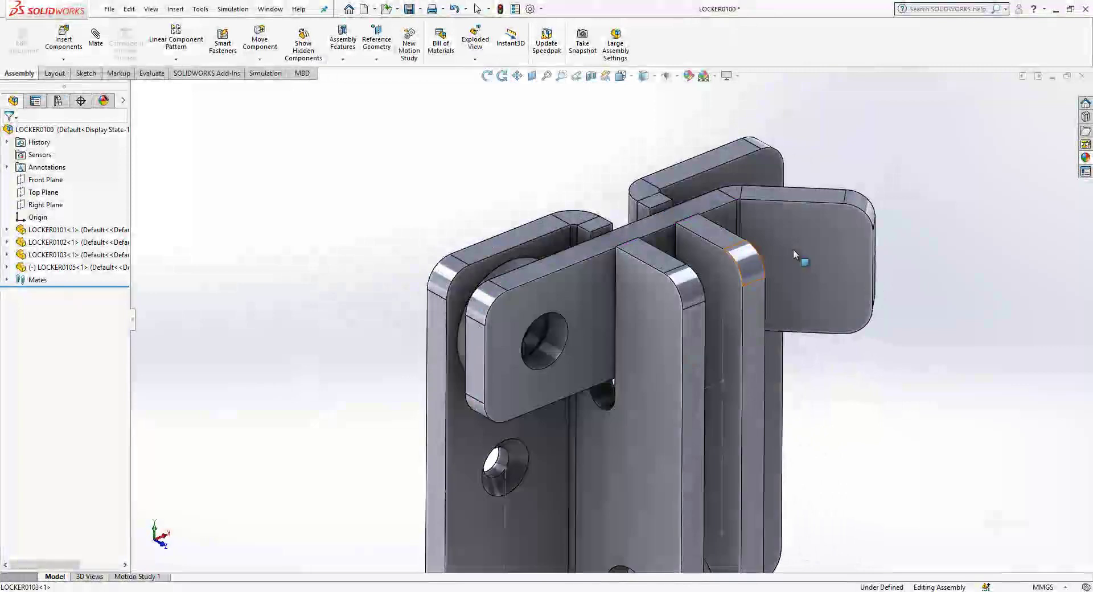
left_click(1086, 158)
left_click(912, 110)
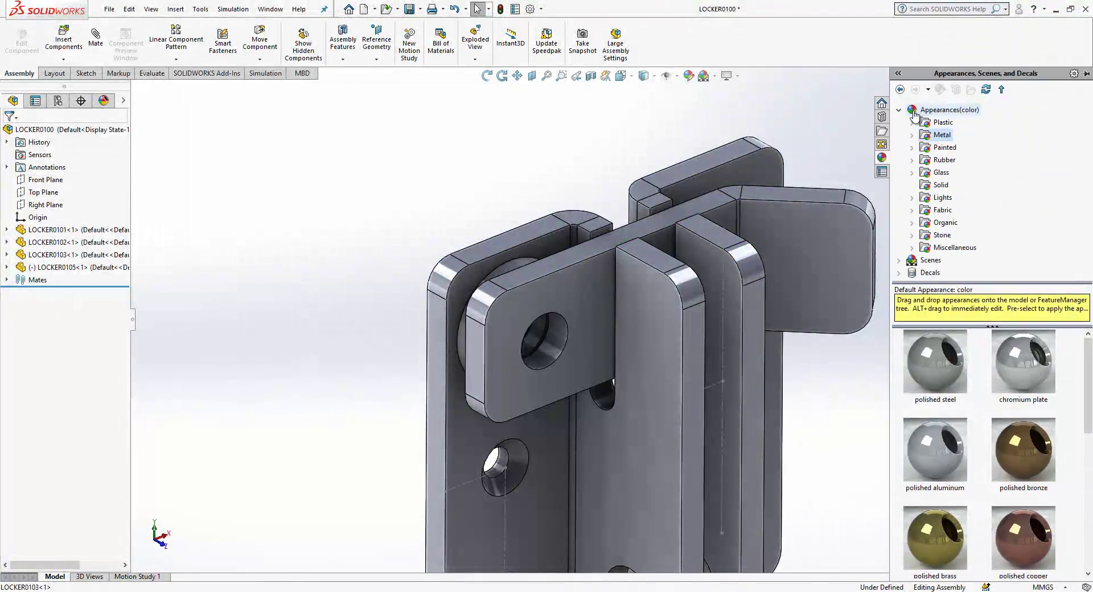
double_click(941, 123)
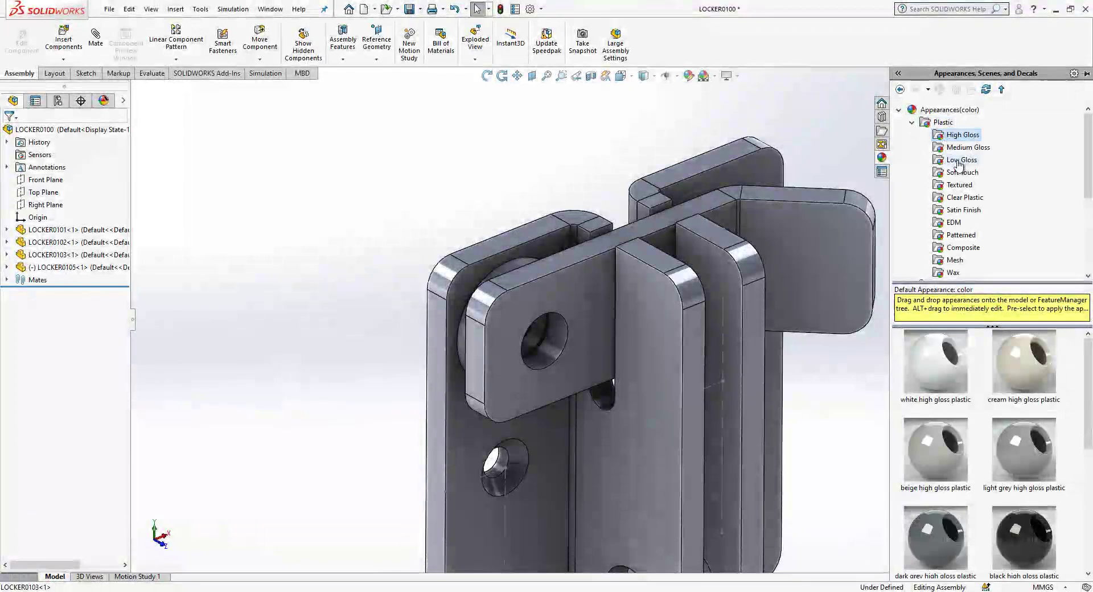
left_click(962, 161)
left_click_drag(947, 367, 502, 254)
Step: Examine the assembly from several angles with the ring mounted on LOCKER0103
middle_click_drag(485, 219, 531, 254)
scroll(531, 253, "up", 1)
scroll(647, 353, "up", 2)
middle_click_drag(647, 354, 639, 383)
scroll(639, 383, "up", 1)
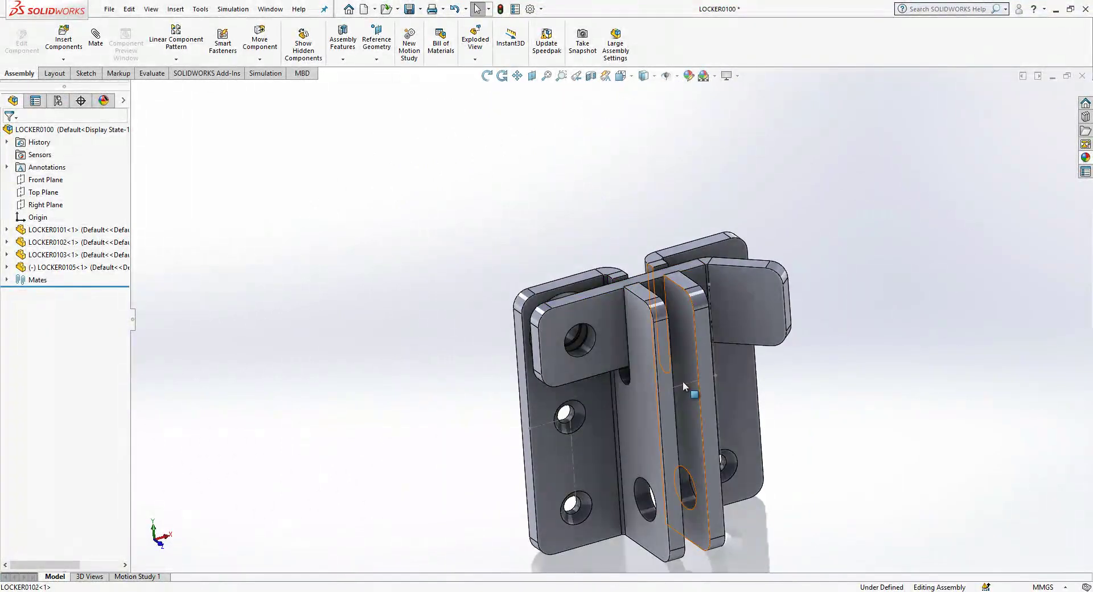
left_click(682, 381)
left_click(826, 379)
mouse_move(731, 383)
middle_mouse_down()
mouse_move(632, 370)
mouse_move(713, 378)
middle_mouse_up()
scroll(592, 340, "up", 1)
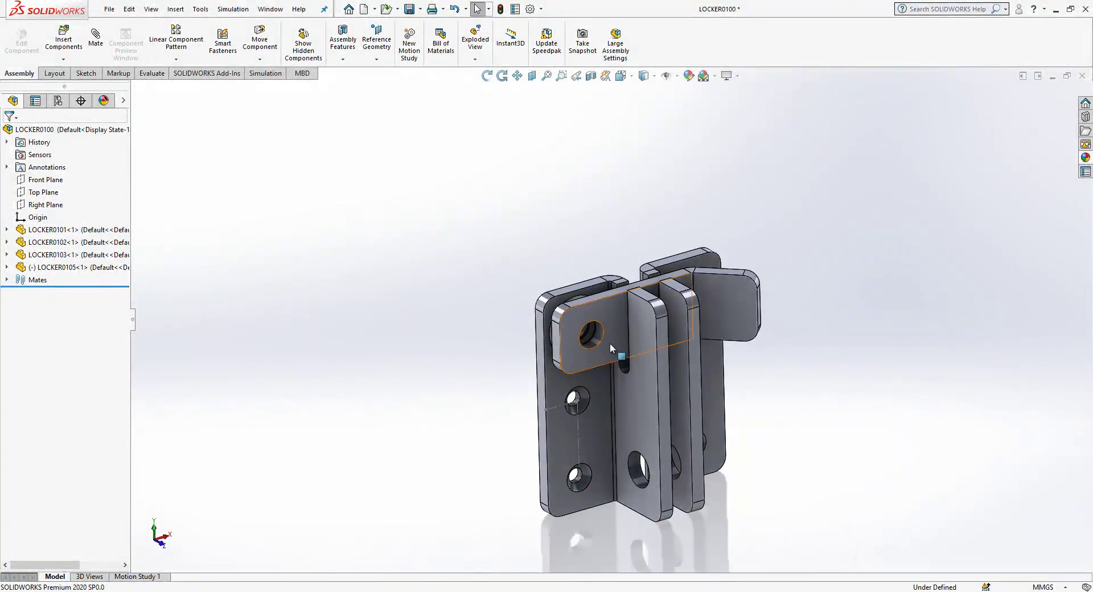
left_click(559, 405)
left_click(597, 371)
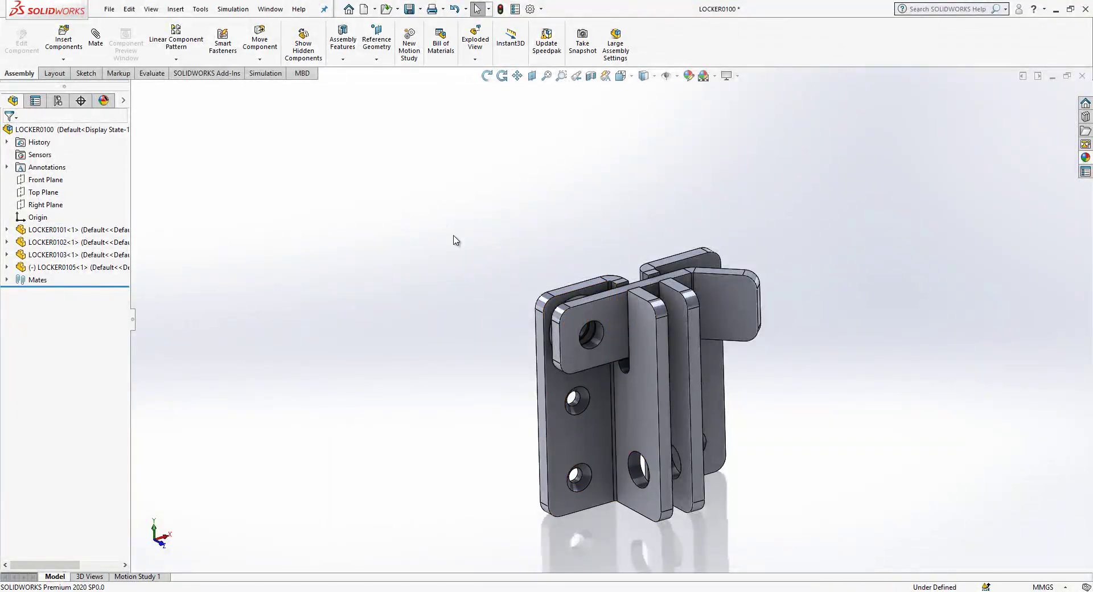
scroll(593, 320, "up", 1)
scroll(683, 391, "down", 2)
scroll(681, 387, "up", 1)
middle_click_drag(682, 389, 672, 395)
scroll(670, 393, "up", 1)
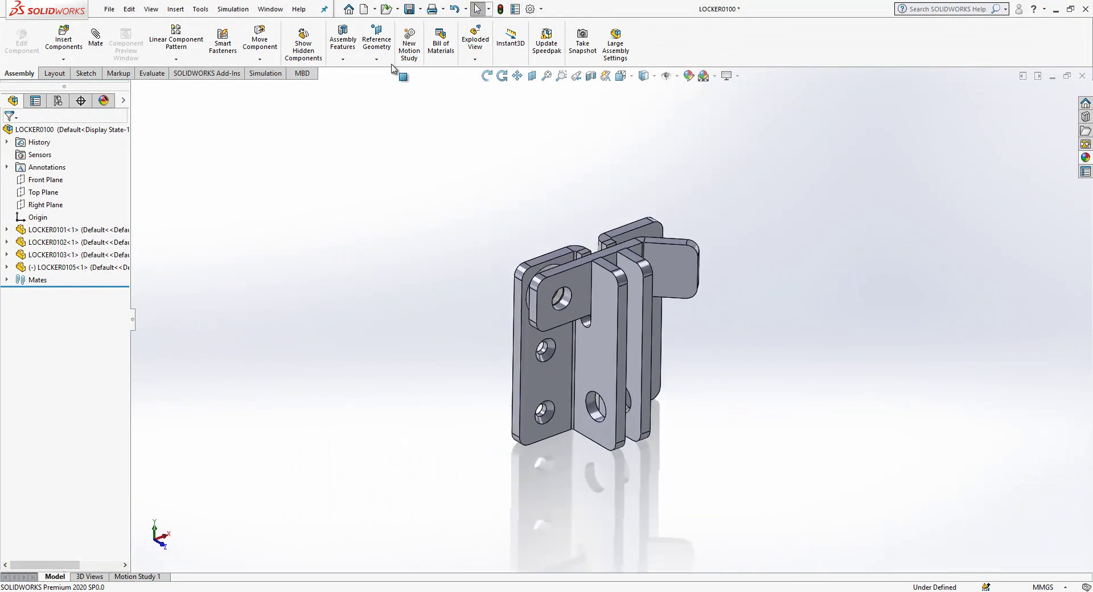
Step: Create a new part and start a line sketch on the Front Plane
left_click(364, 8)
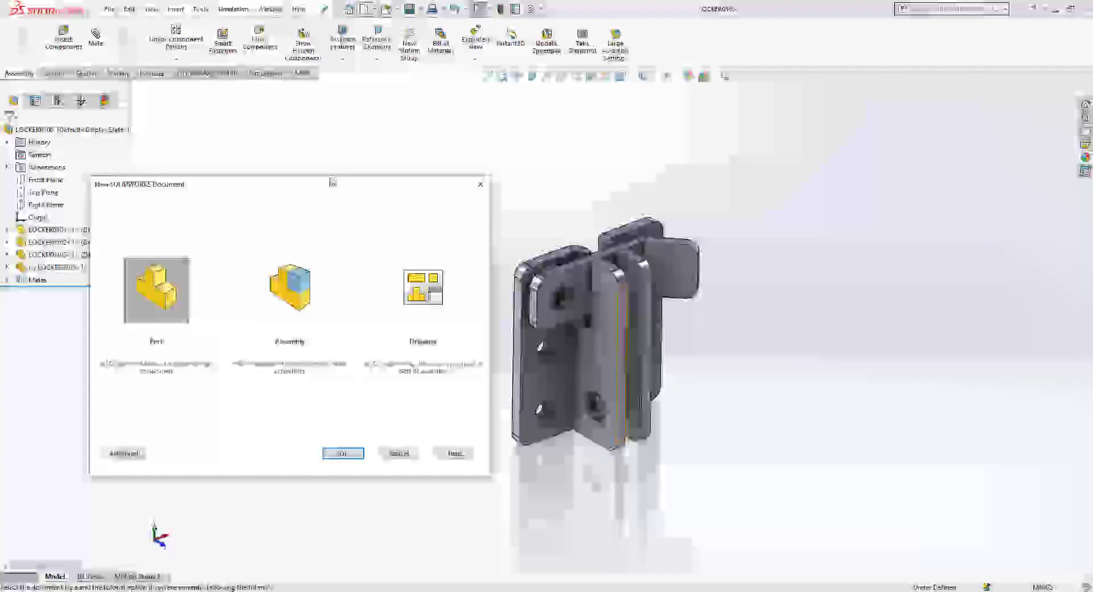
left_click(188, 281)
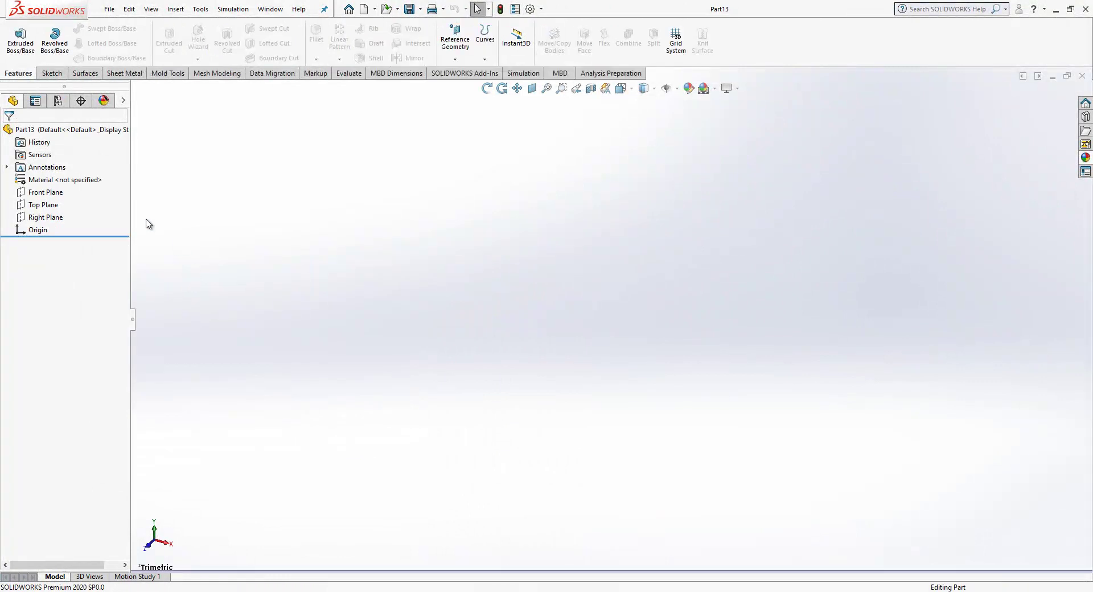
left_click(50, 191)
left_click(57, 170)
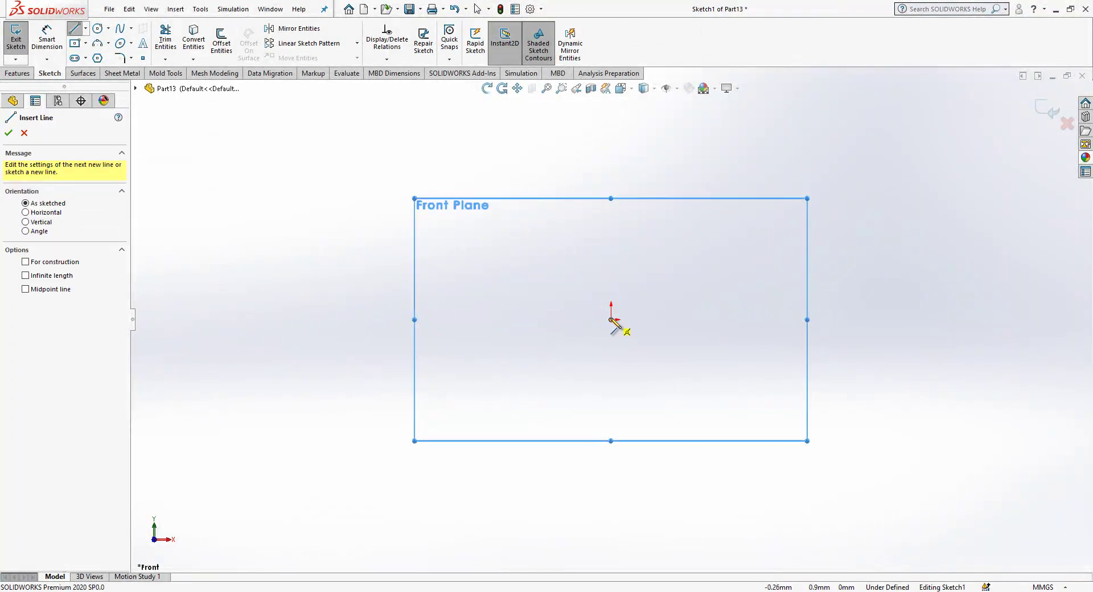
Step: Sketch a closed stepped profile from the origin: a head about 27 mm wide, a narrower neck and an end flange about 18 mm high
left_click(611, 319)
left_click(610, 254)
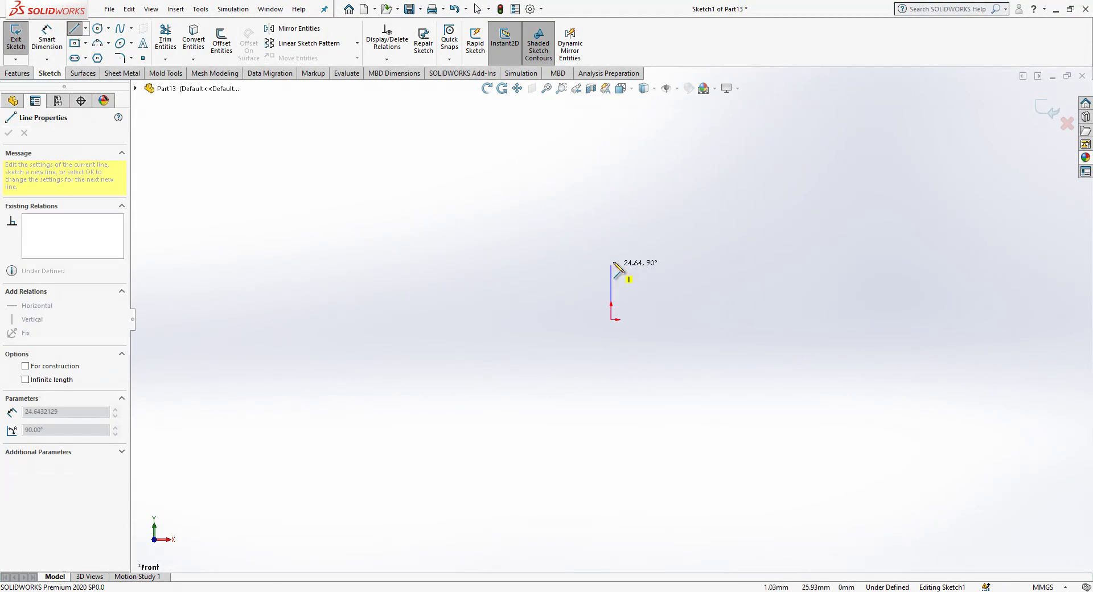
left_click(551, 253)
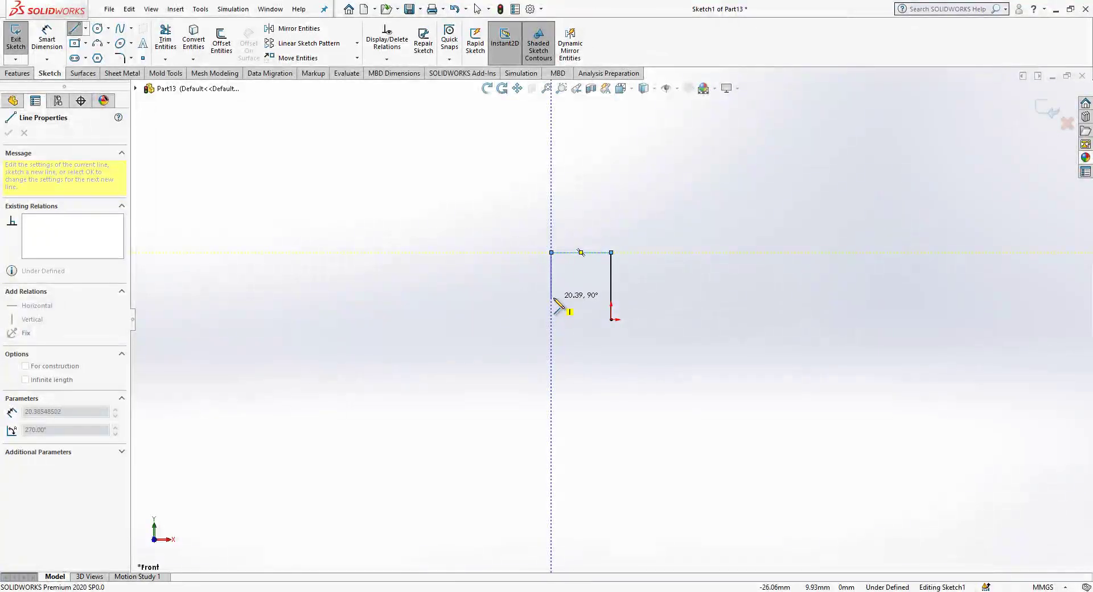
left_click(441, 296)
left_click(400, 279)
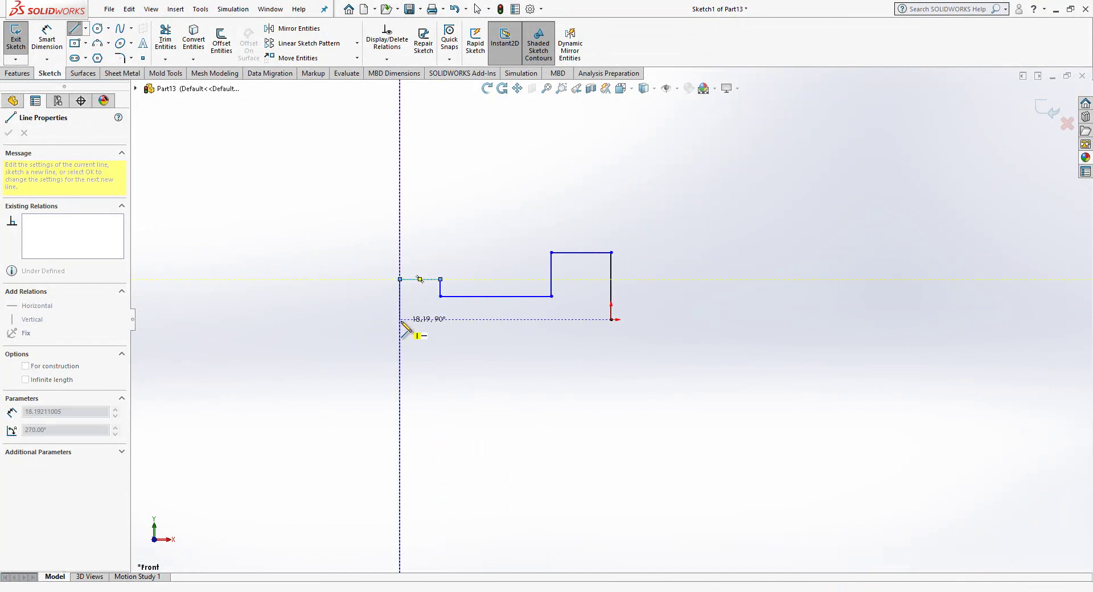
left_click(400, 320)
left_click(611, 320)
key("Escape")
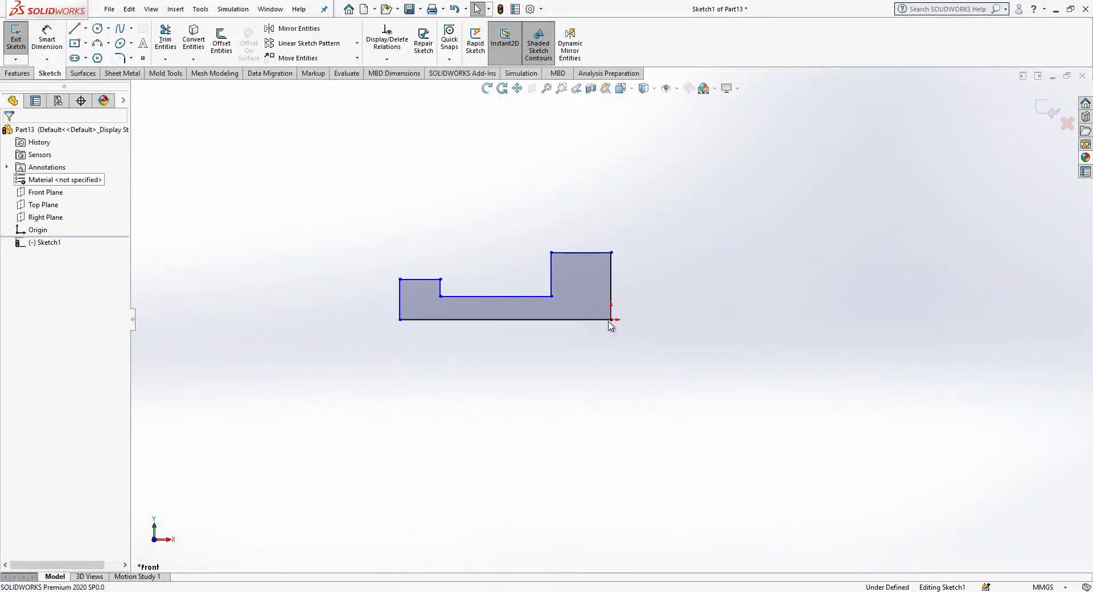
Step: Draw a horizontal line about 124 mm long along the profile's base past the origin and convert it to construction geometry
key("l")
left_click(401, 320)
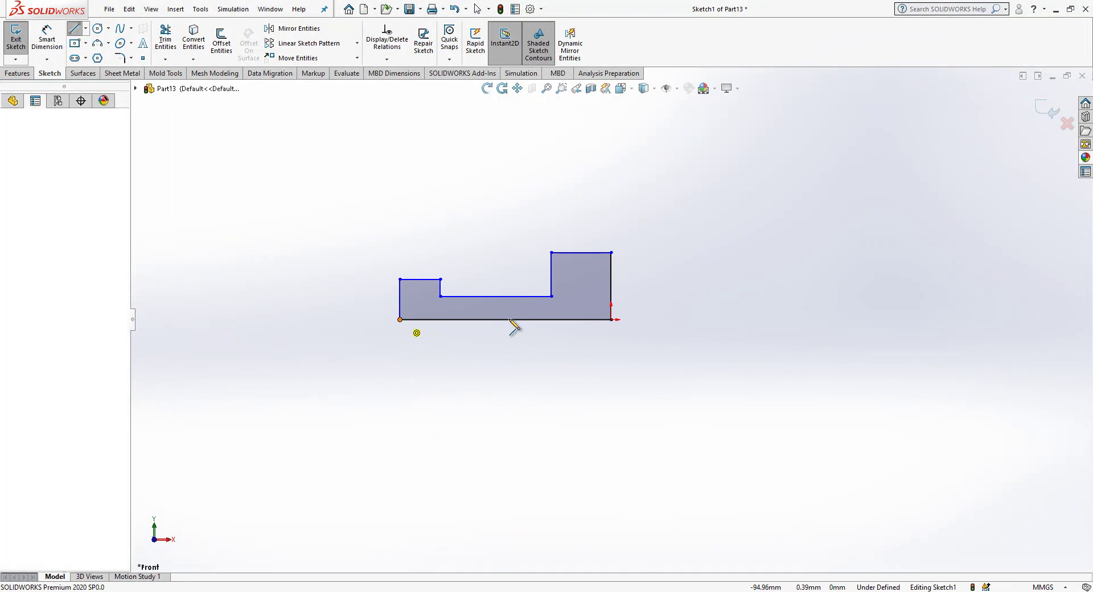
left_click(673, 319)
key("Escape")
left_click(662, 319)
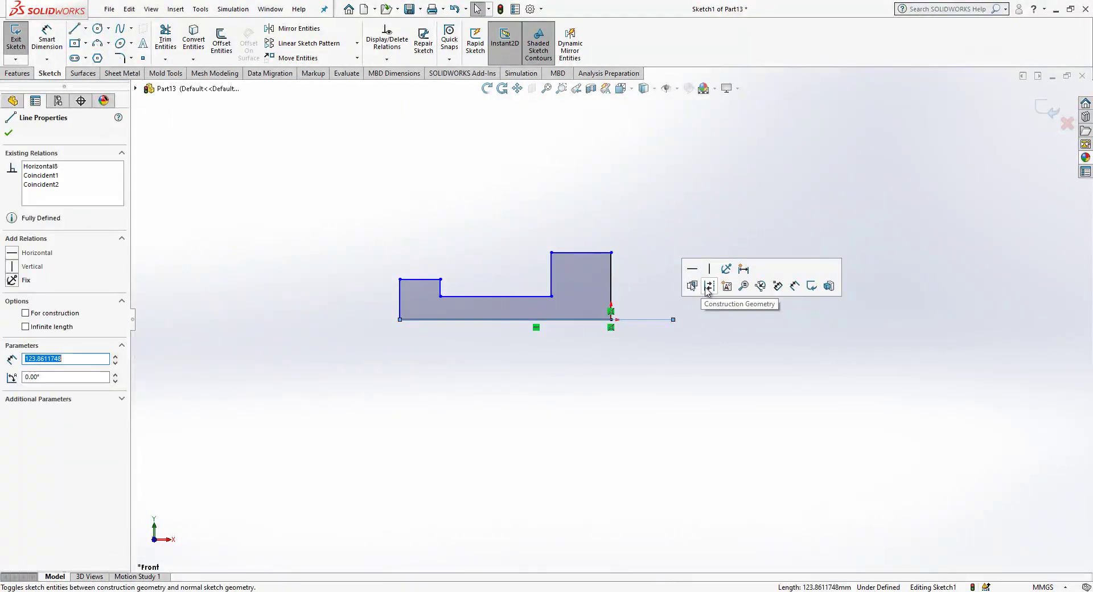
left_click(706, 289)
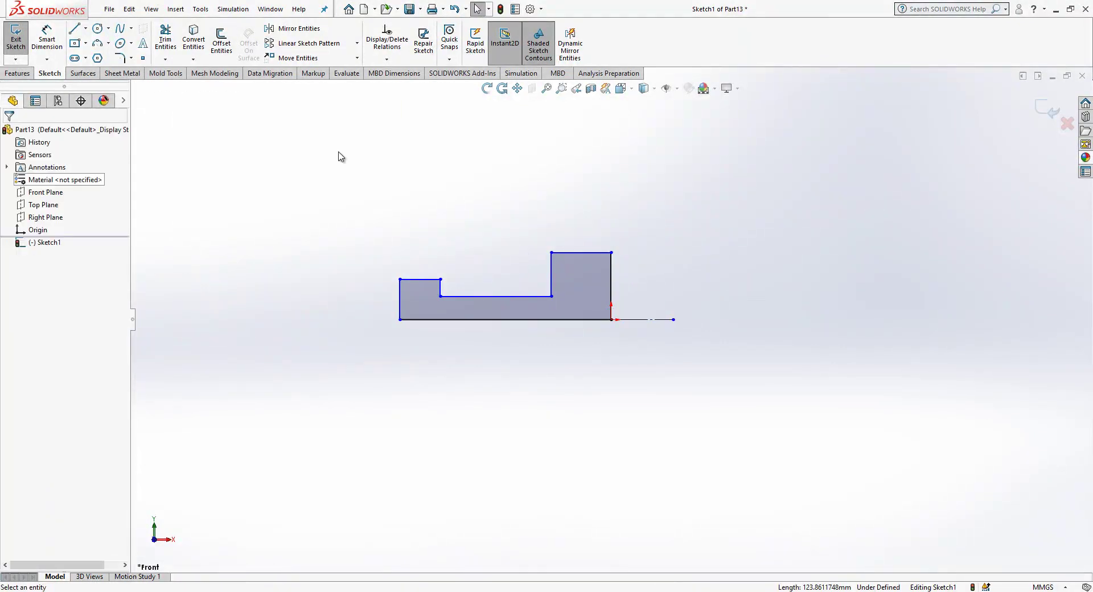
Step: Dimension the head's diameter across the centerline as 12 mm
left_click(52, 43)
left_click(639, 322)
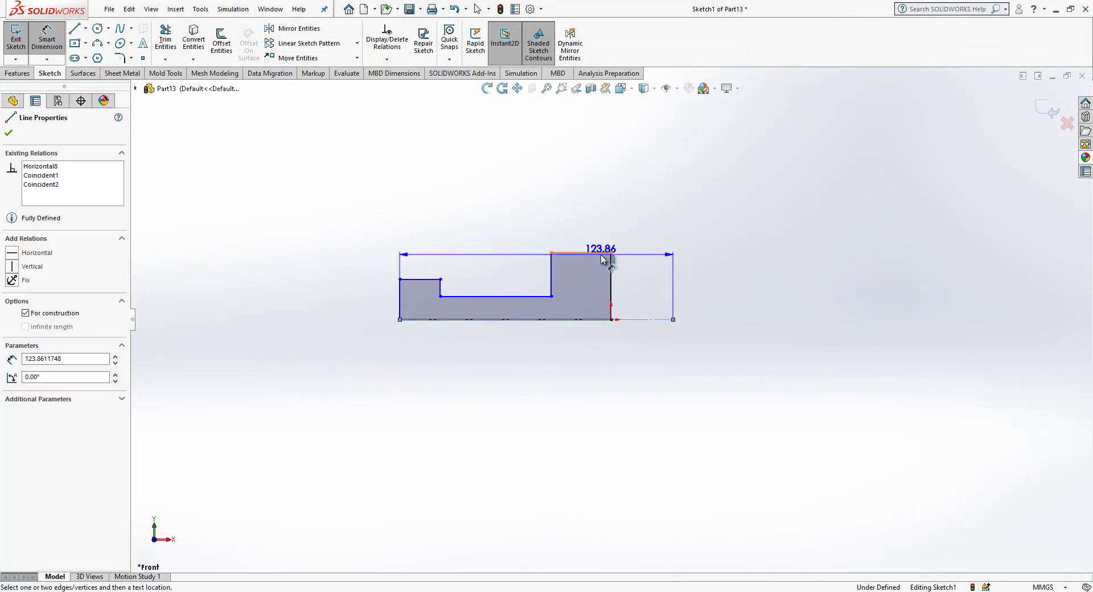
left_click(602, 252)
left_click(749, 386)
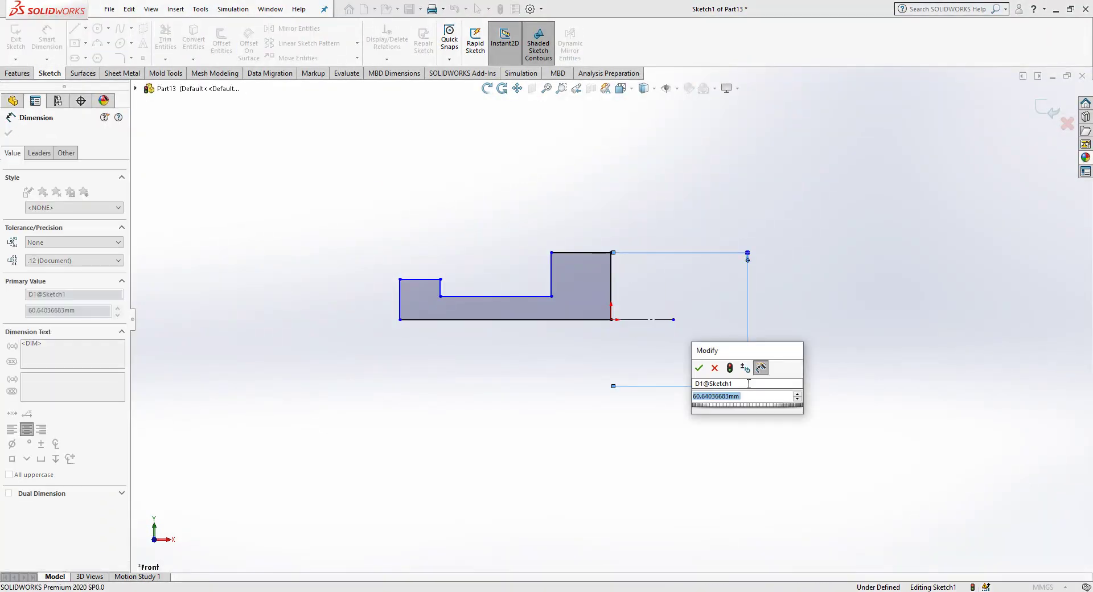
type("12")
key("Return")
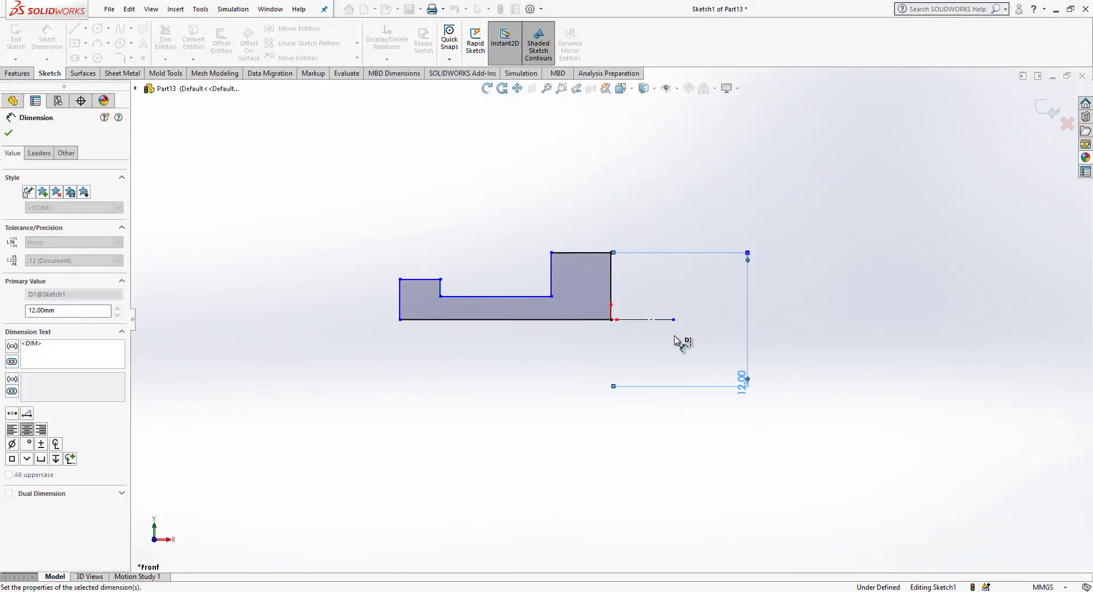
Step: Dimension the neck's diameter as 6 mm and the end flange's diameter as 8 mm about the centerline
left_click(518, 297)
left_click(522, 319)
left_click(527, 361)
type("6")
key("Return")
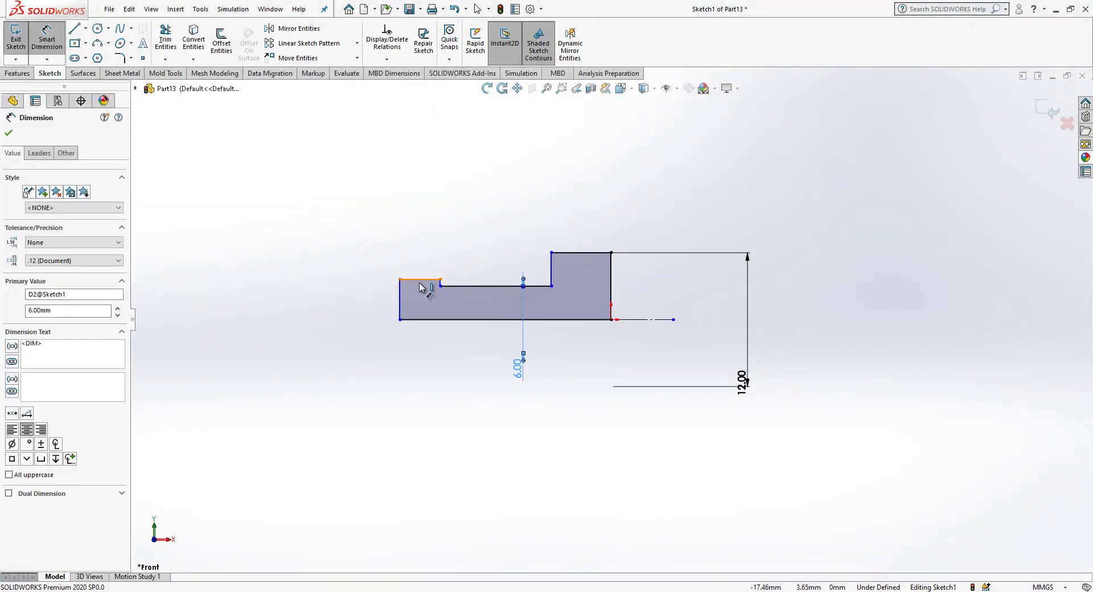
left_click(431, 319)
left_click(443, 397)
key("Return")
left_click(475, 430)
key("Escape")
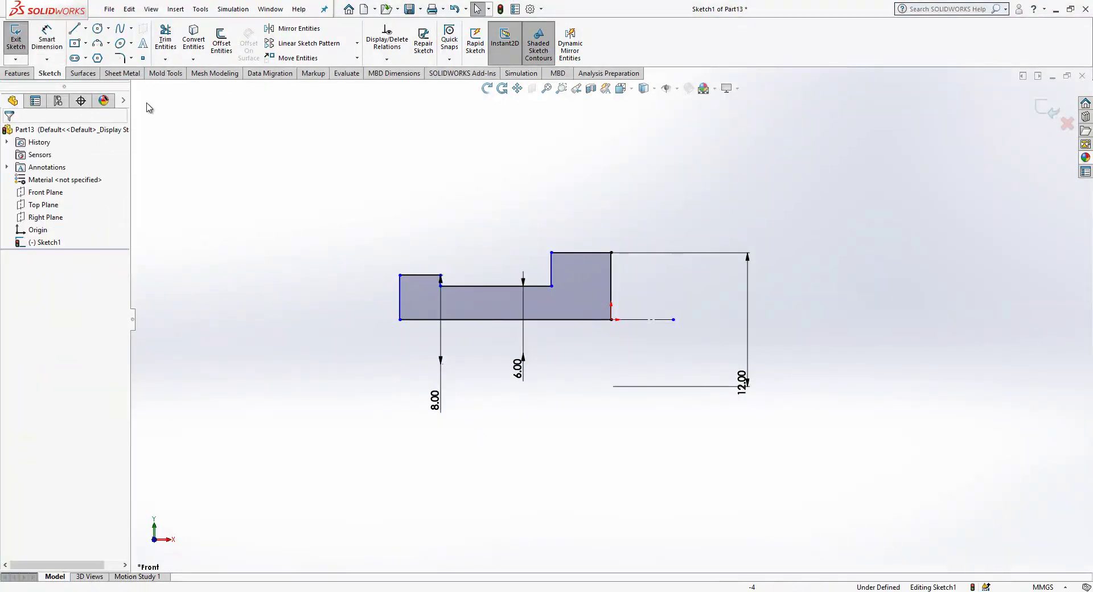
Step: Set the neck's length to 7.5 mm and the end flange's thickness to 1.5 mm
left_click(60, 44)
left_click(490, 290)
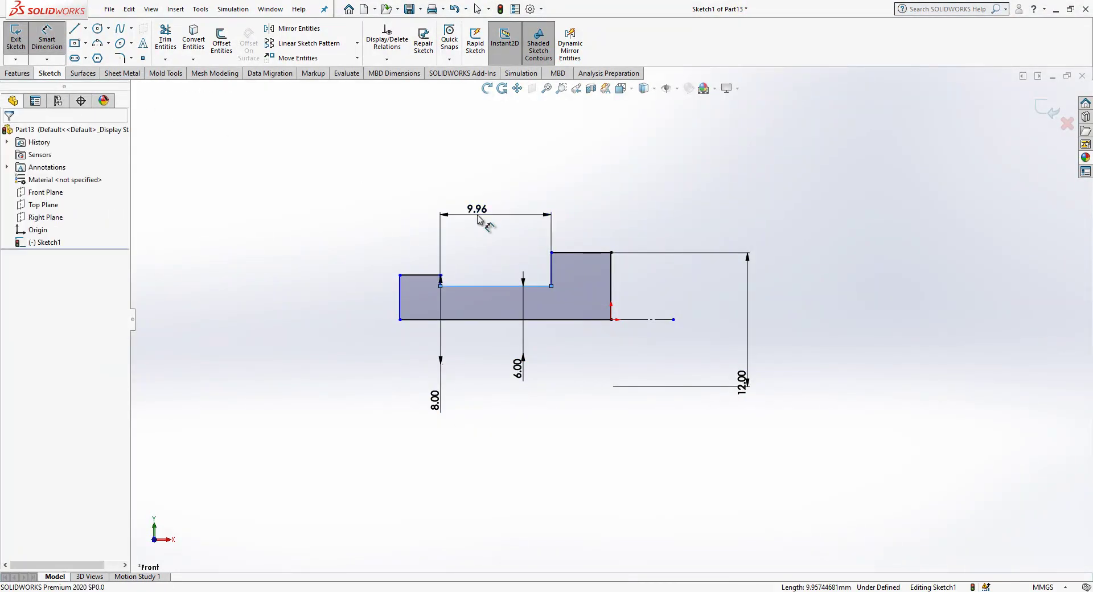
left_click(480, 222)
key("Return")
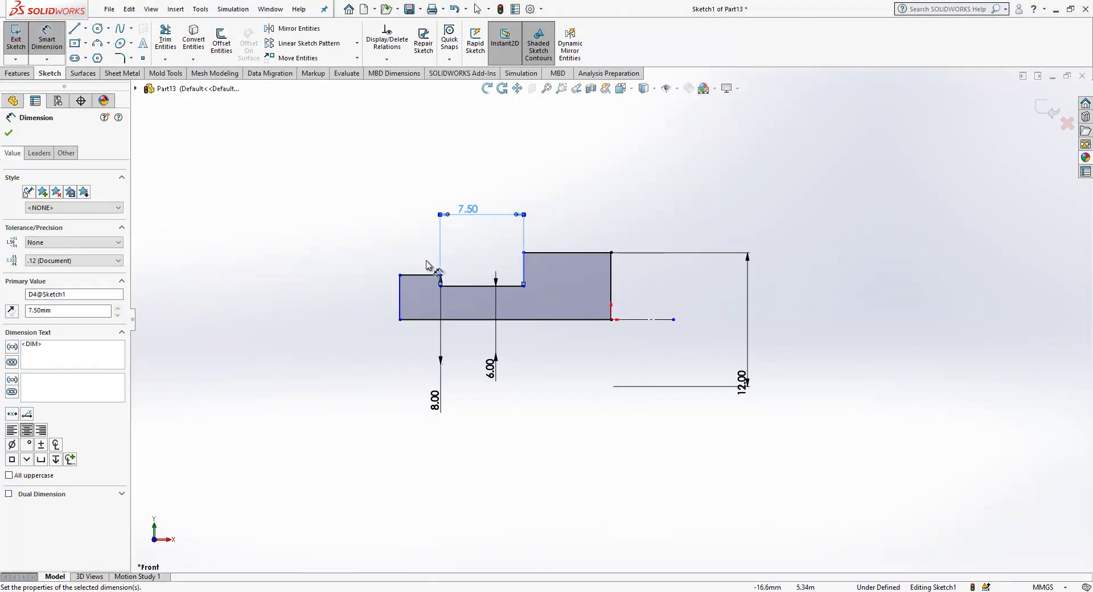
left_click(428, 260)
left_click(423, 233)
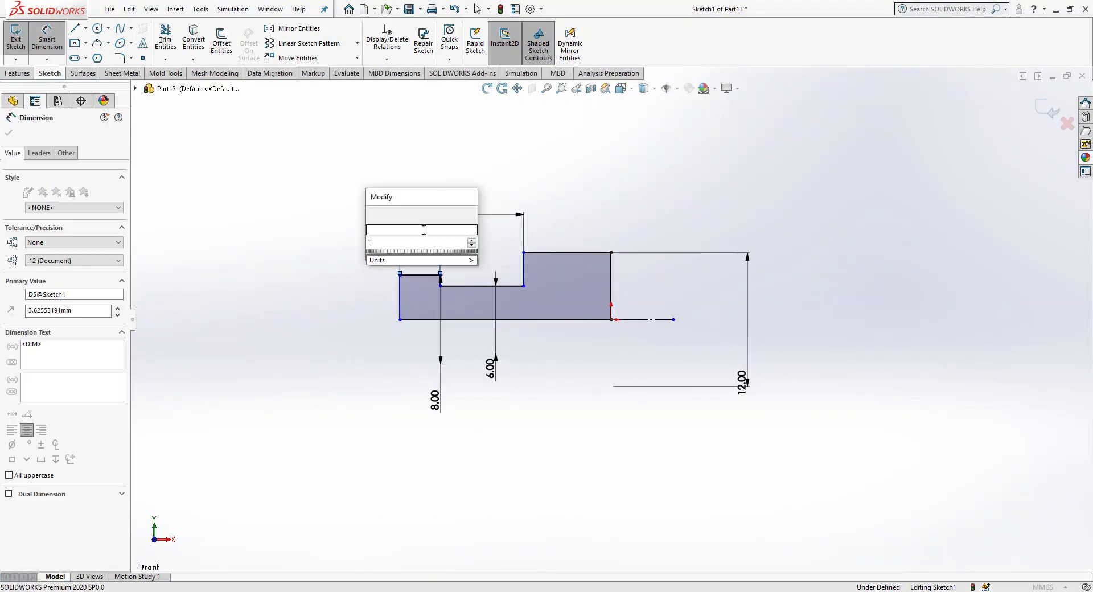
type("1.5")
key("Return")
Step: Set the head's thickness to 5 mm, completing the profile's dimensions
left_click(551, 254)
left_click(570, 201)
type("5")
key("Return")
key("Escape")
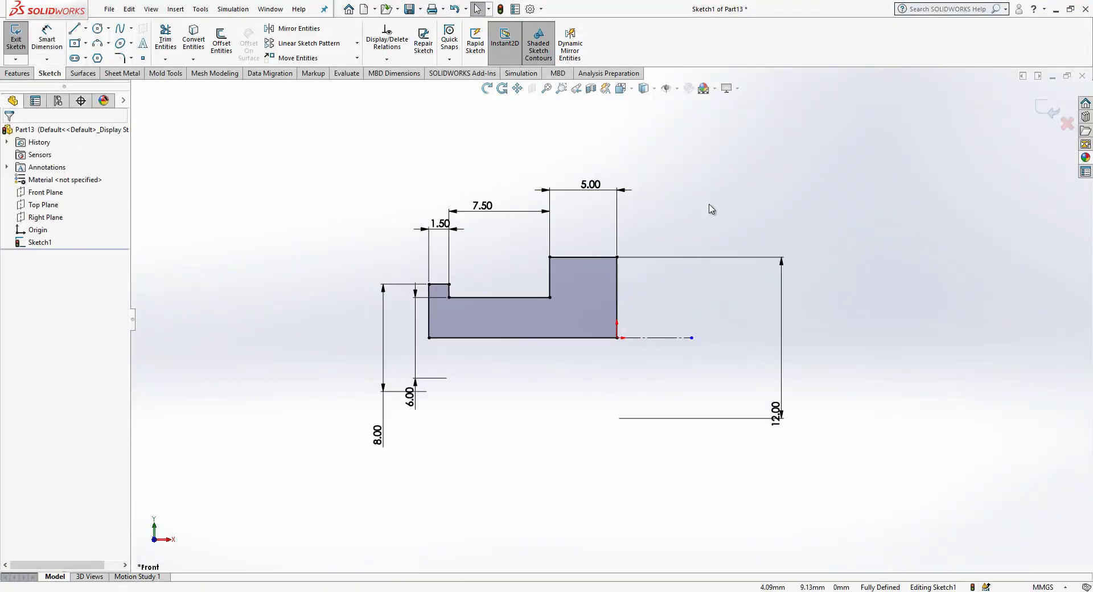
Step: Close the sketch and revolve the stepped profile around the centerline into a solid pin
left_click(1023, 119)
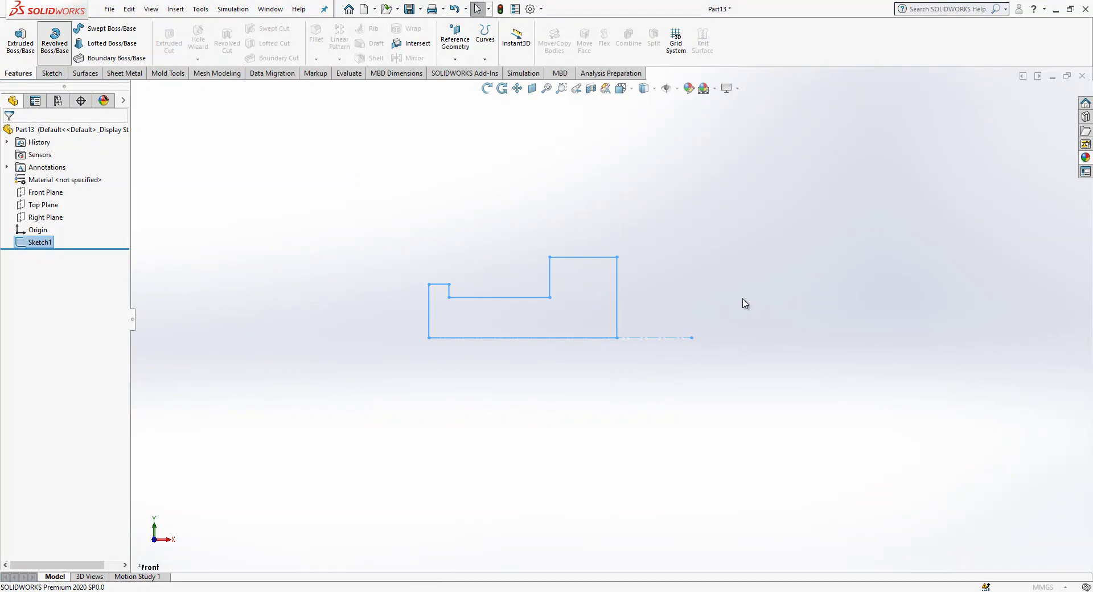
key("Return")
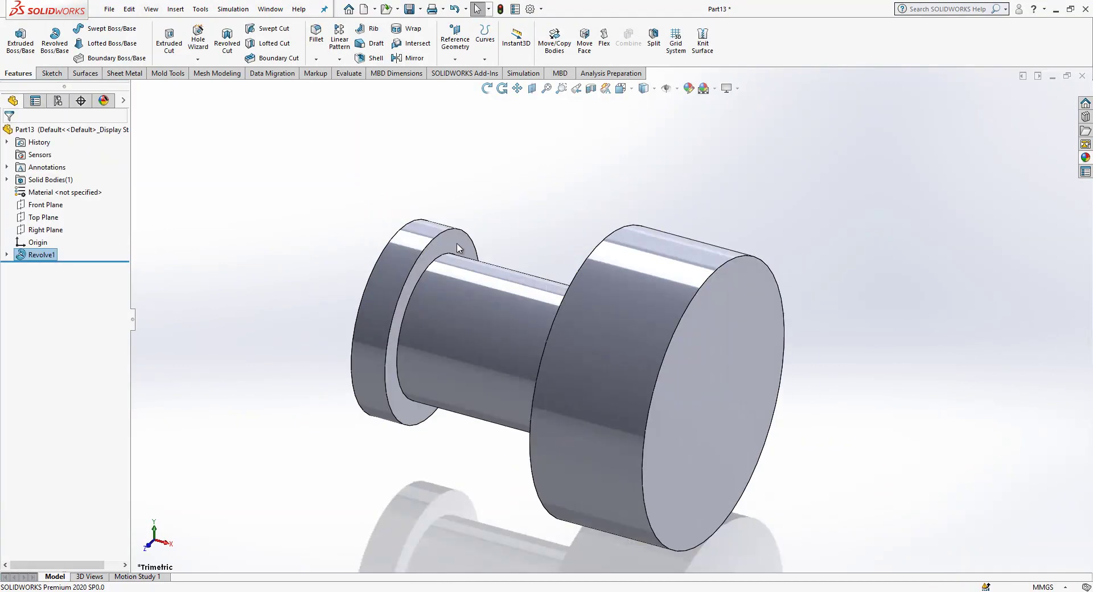
Step: Start a chamfer on the revolved pin
left_click(316, 59)
left_click(330, 86)
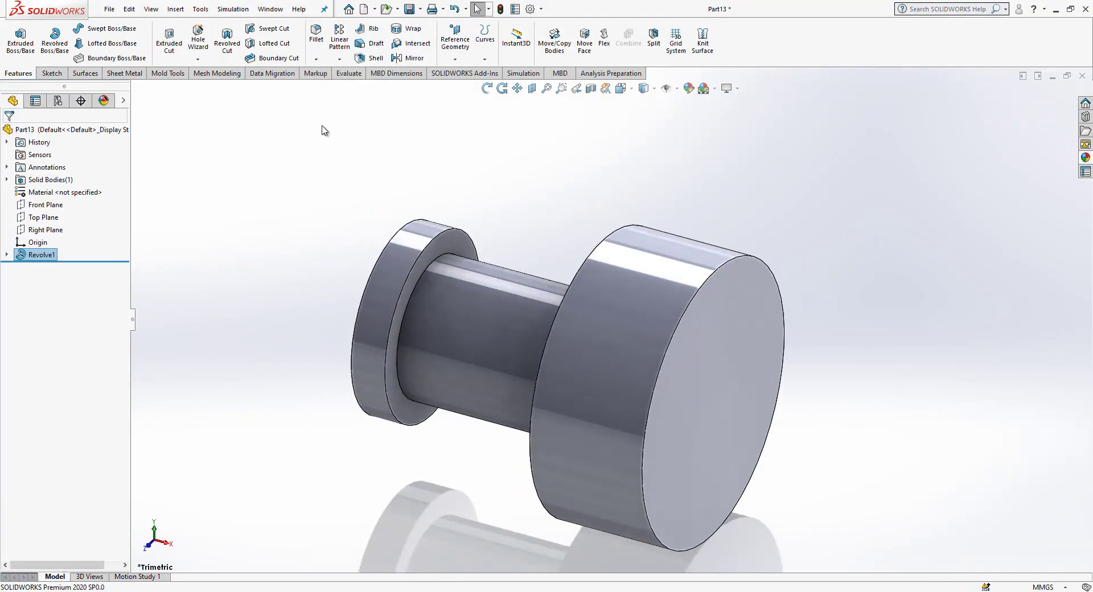
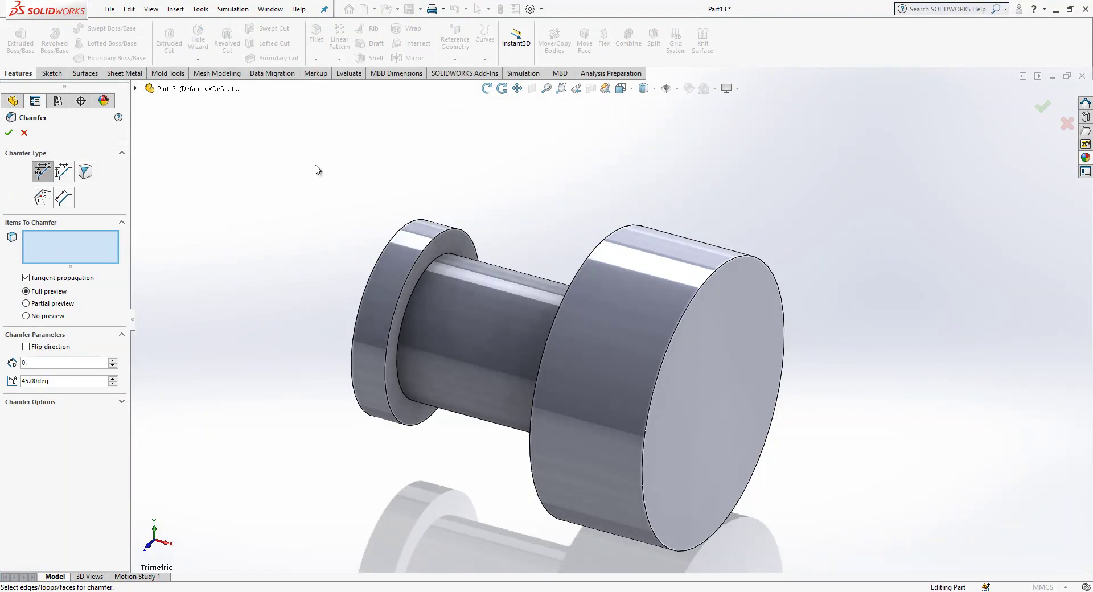
Step: Chamfer the outer edges of the pin's end flange and head at 0.25 mm and 45 degrees
left_click(428, 223)
left_click(606, 242)
key("Return")
Step: Start a sketch on the head's flat end face and draw a vertical construction line from the origin up to the rim
left_click(761, 291)
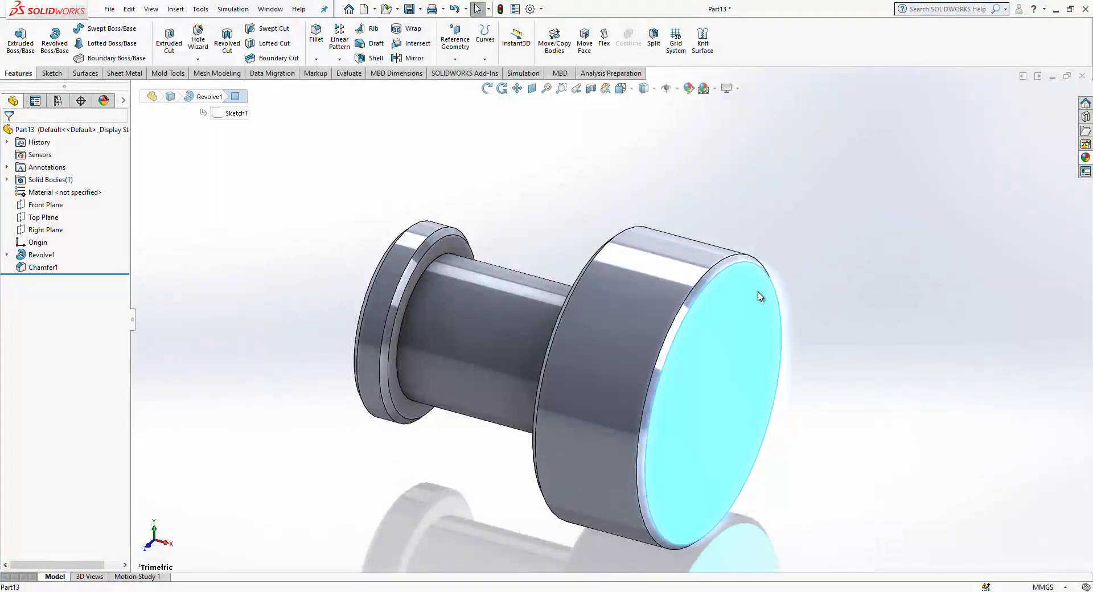
left_click(860, 259)
left_click(568, 206)
left_click(602, 170)
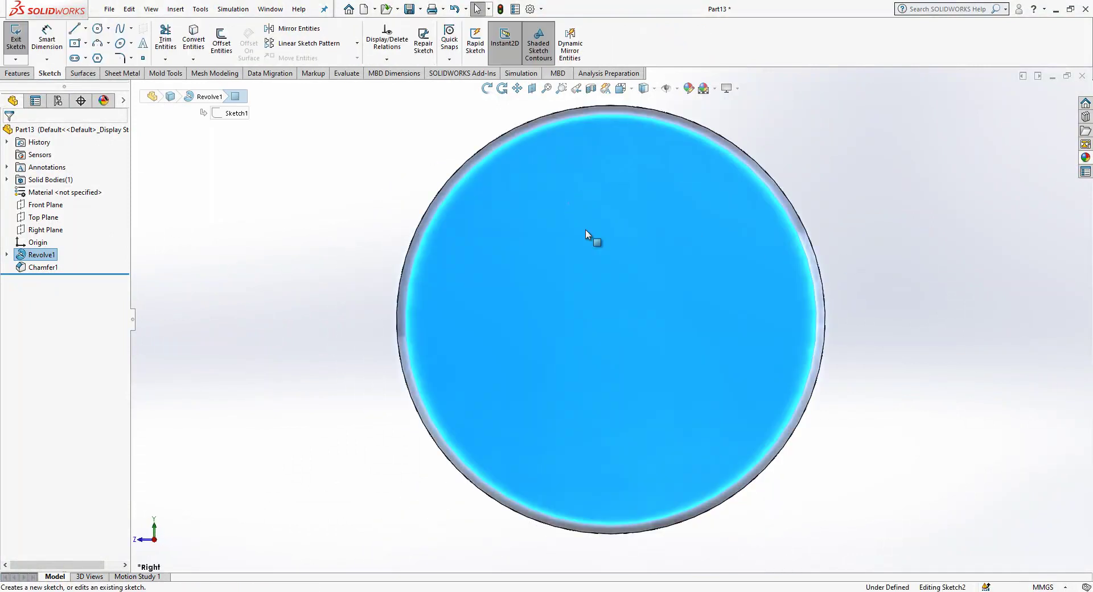
scroll(673, 151, "up", 1)
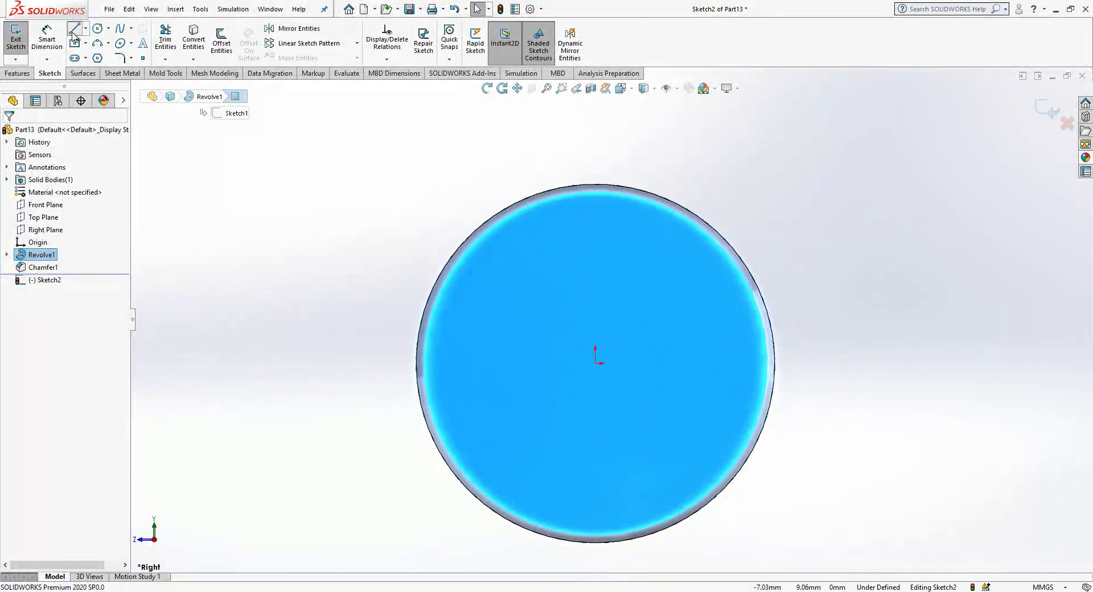
mouse_move(596, 363)
left_mouse_down()
mouse_move(618, 206)
mouse_move(598, 175)
mouse_move(595, 185)
left_mouse_up()
key("Escape")
left_click(600, 186)
left_click(644, 162)
Step: Sketch a downward-pointing triangle across the rim, with its tip on the construction line and its right side about 1.7 mm long
left_click(78, 30)
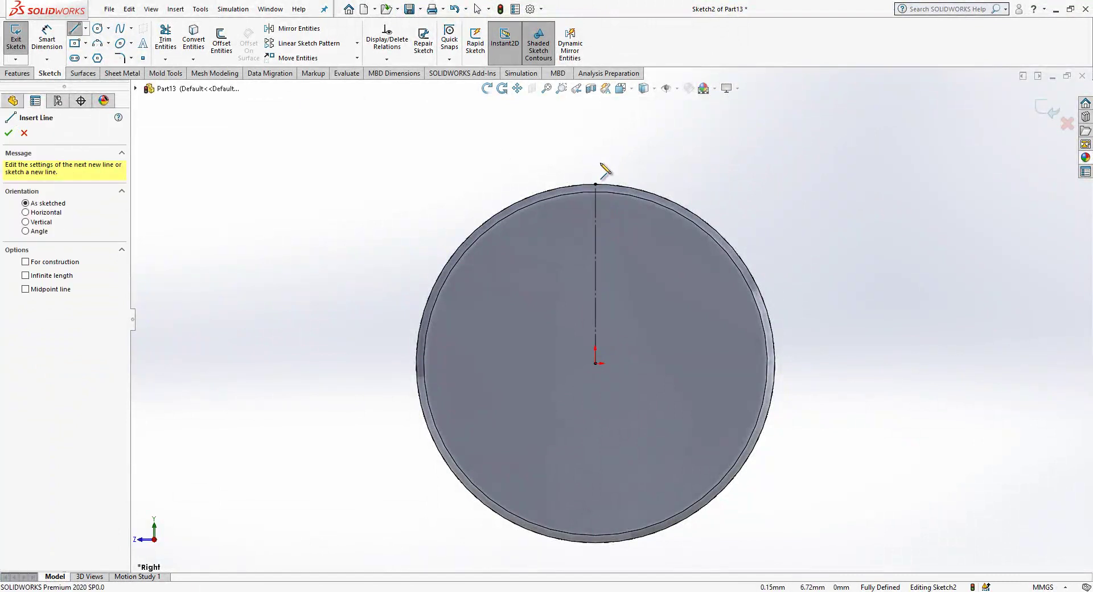
left_click(615, 164)
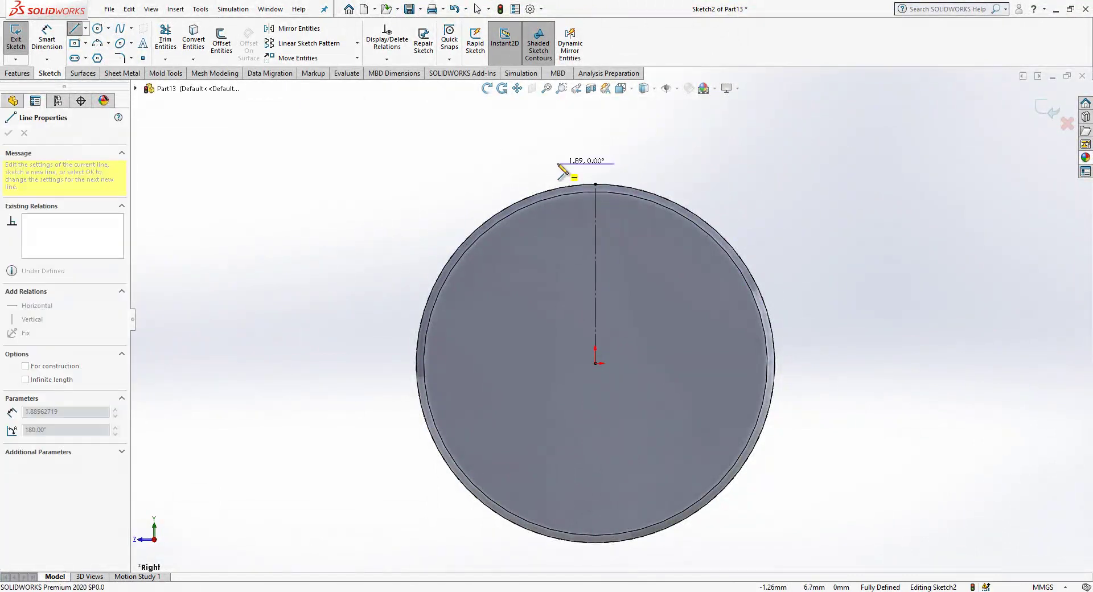
left_click(553, 163)
left_click(595, 210)
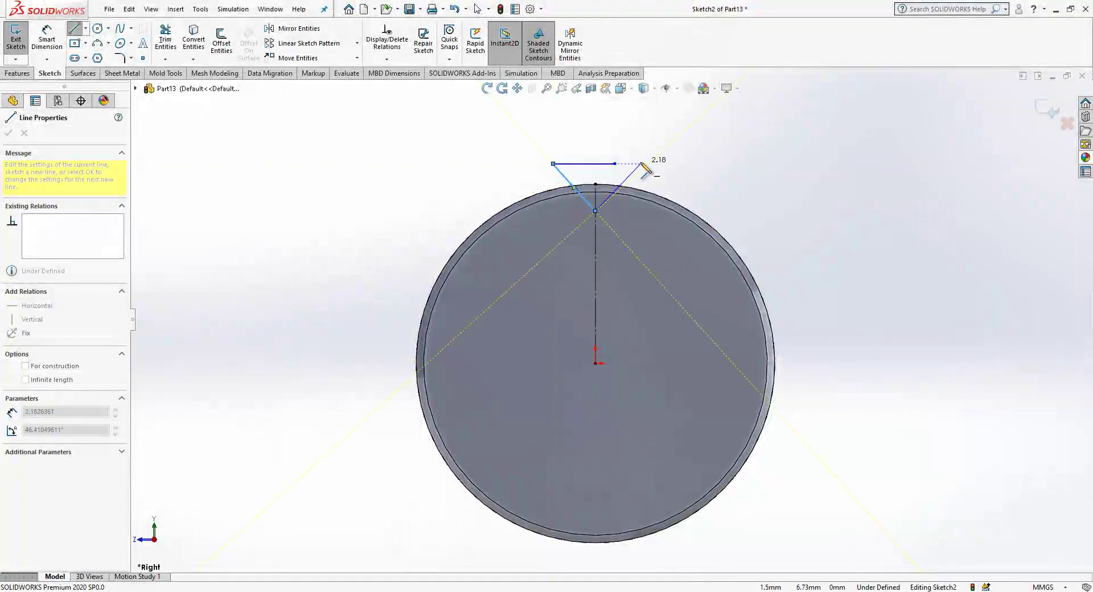
left_click(615, 164)
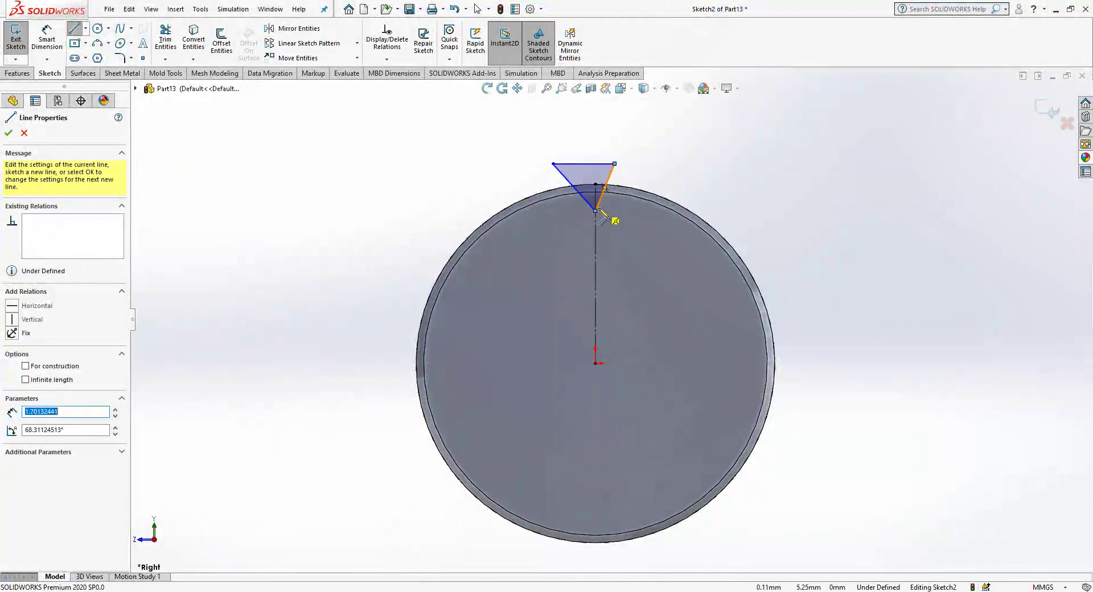
key("Escape")
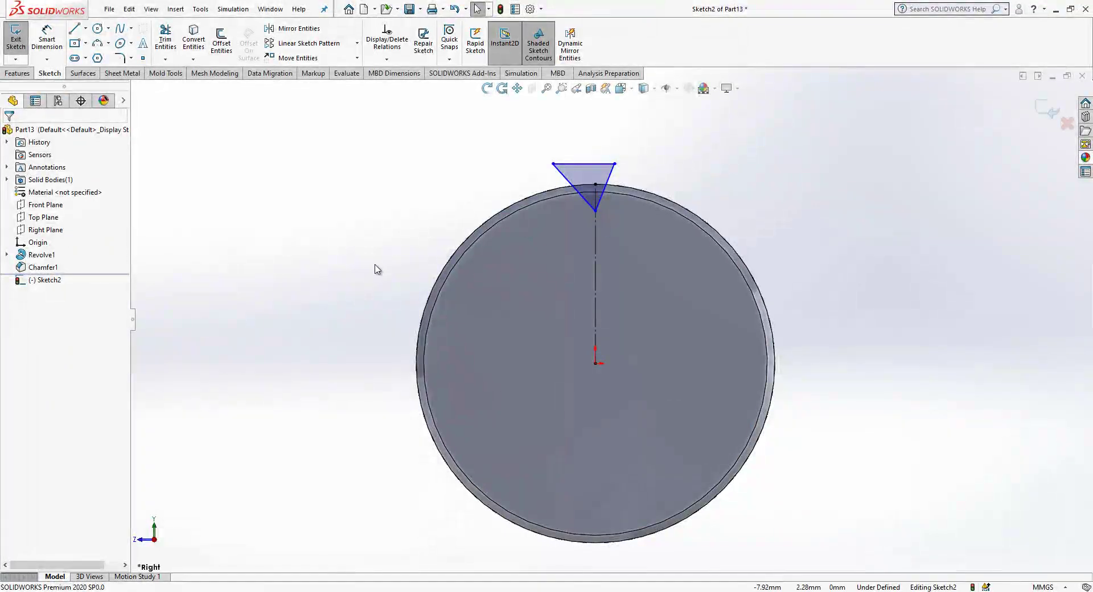
Step: Make the triangle's two slanted sides symmetric about the construction line and perpendicular to each other
scroll(615, 208, "down", 2)
left_click_drag(729, 198, 572, 224)
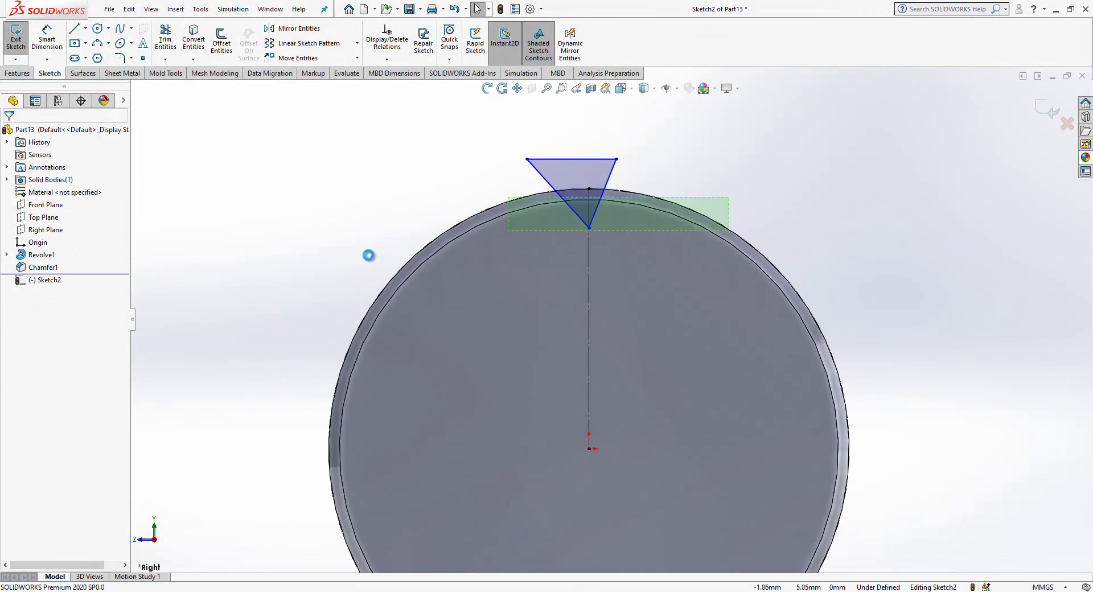
left_click(434, 209)
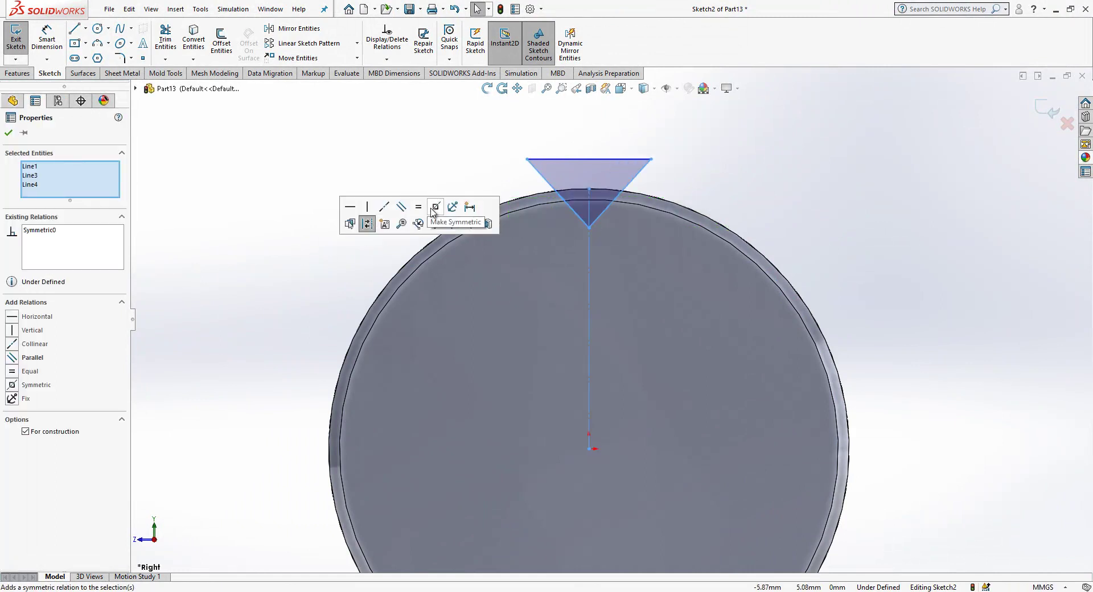
left_click(285, 180)
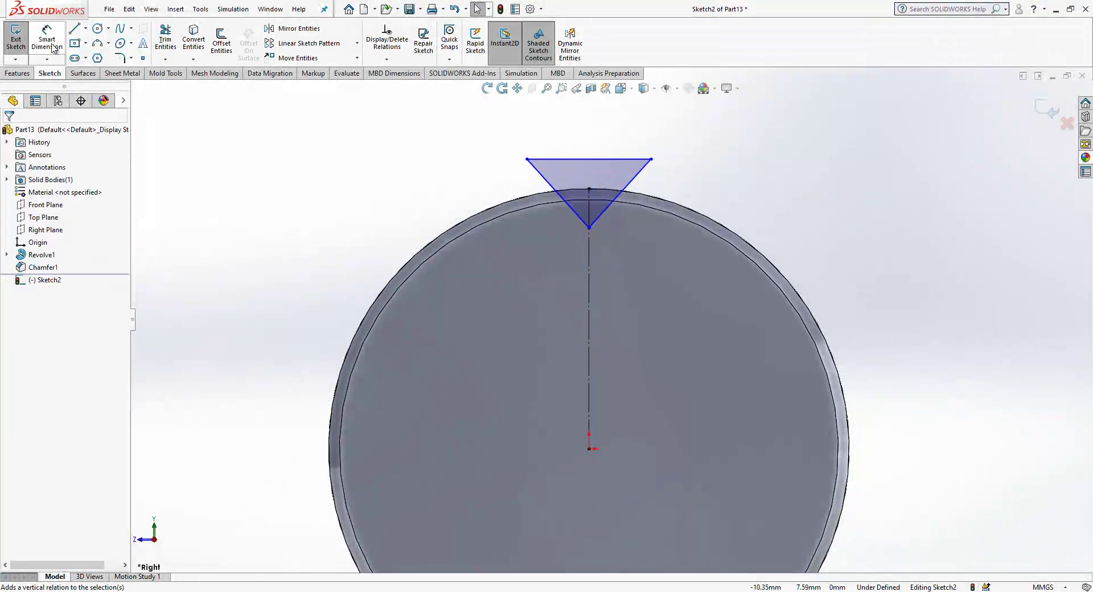
left_click(597, 222)
left_click(579, 220, "ctrl")
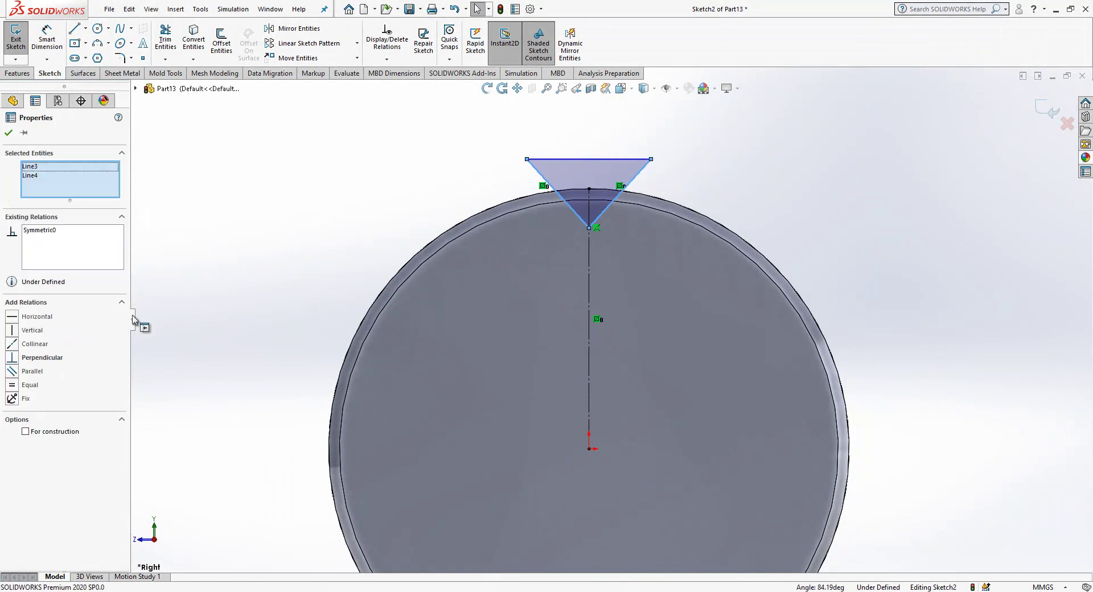
left_click(63, 358)
left_click(186, 278)
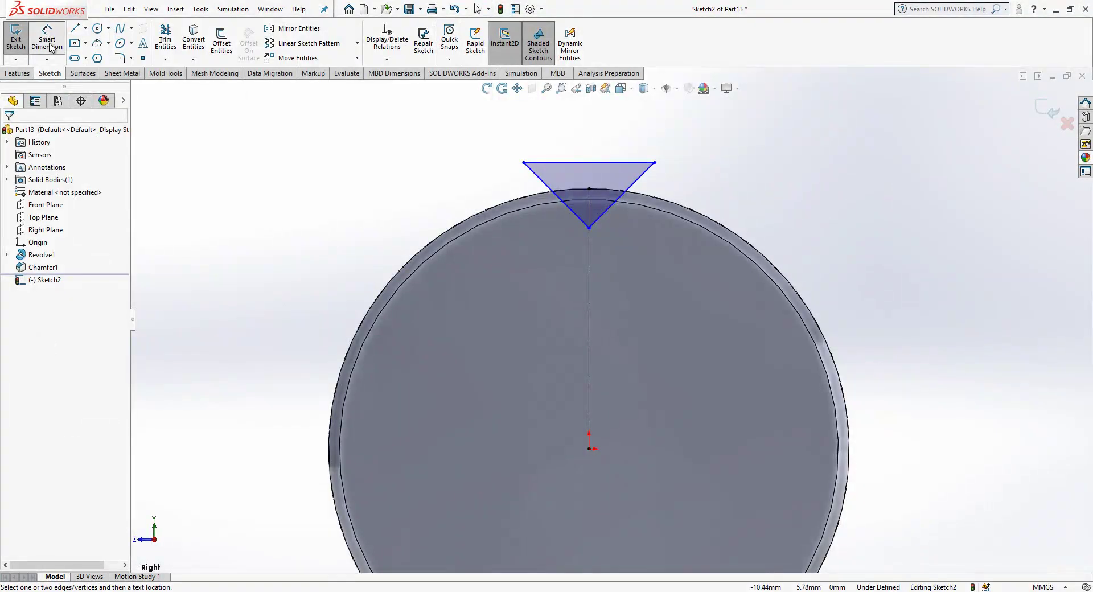
Step: Dimension the triangle tip's depth below the rim as 0.35 mm and close the sketch
left_click(49, 50)
left_click(589, 229)
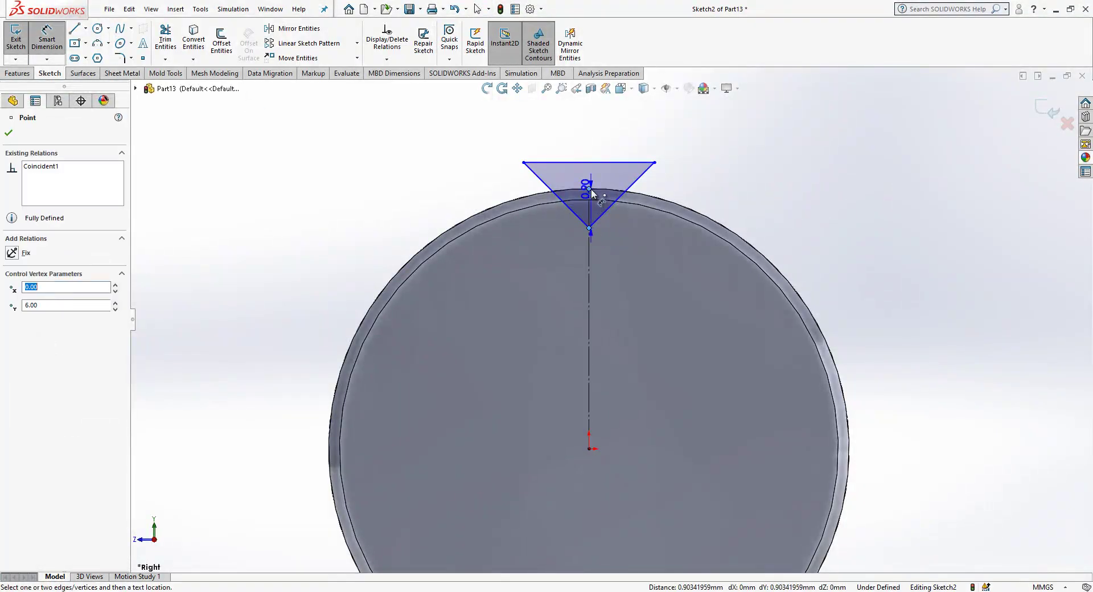
left_click(589, 189)
left_click(774, 196)
type("0.35")
key("Return")
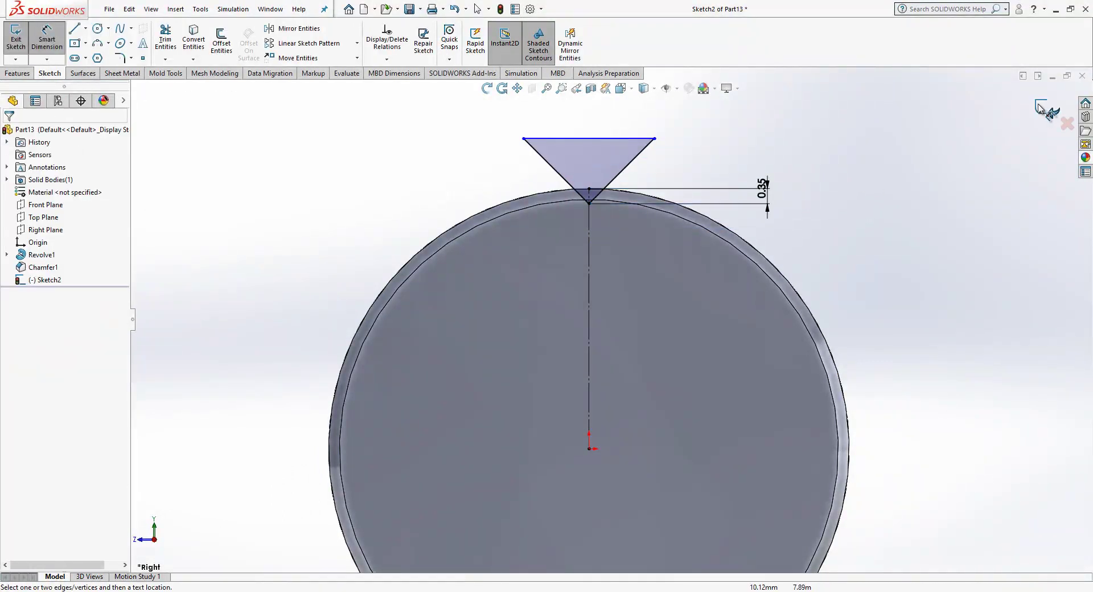
middle_click_drag(596, 246, 649, 283)
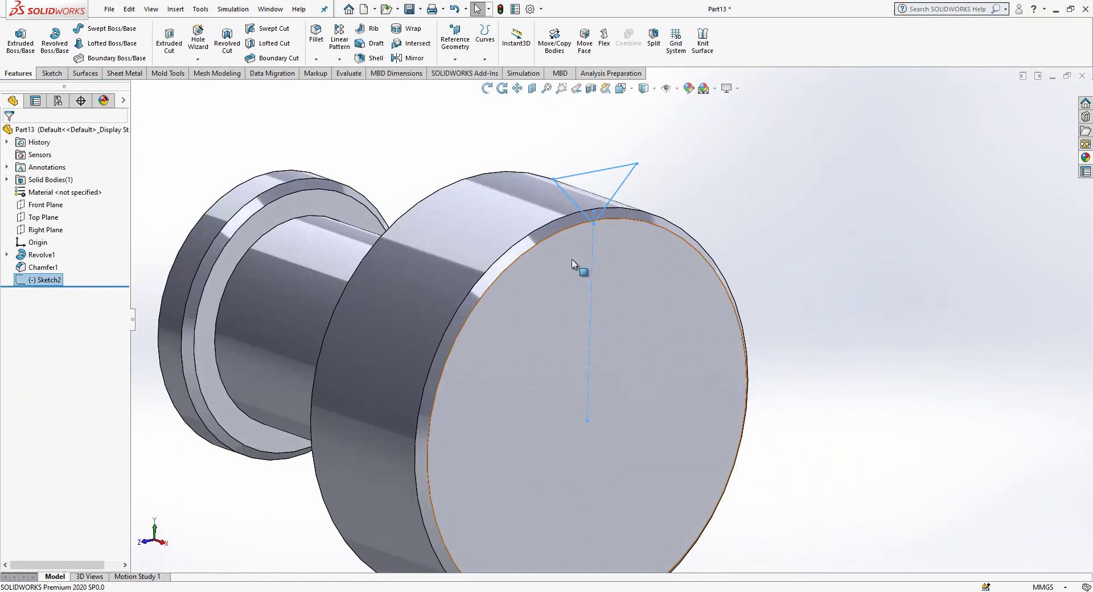
Step: Edit the pin's existing chamfer and set its distance to 0.35 mm
left_click(543, 236)
left_click(575, 186)
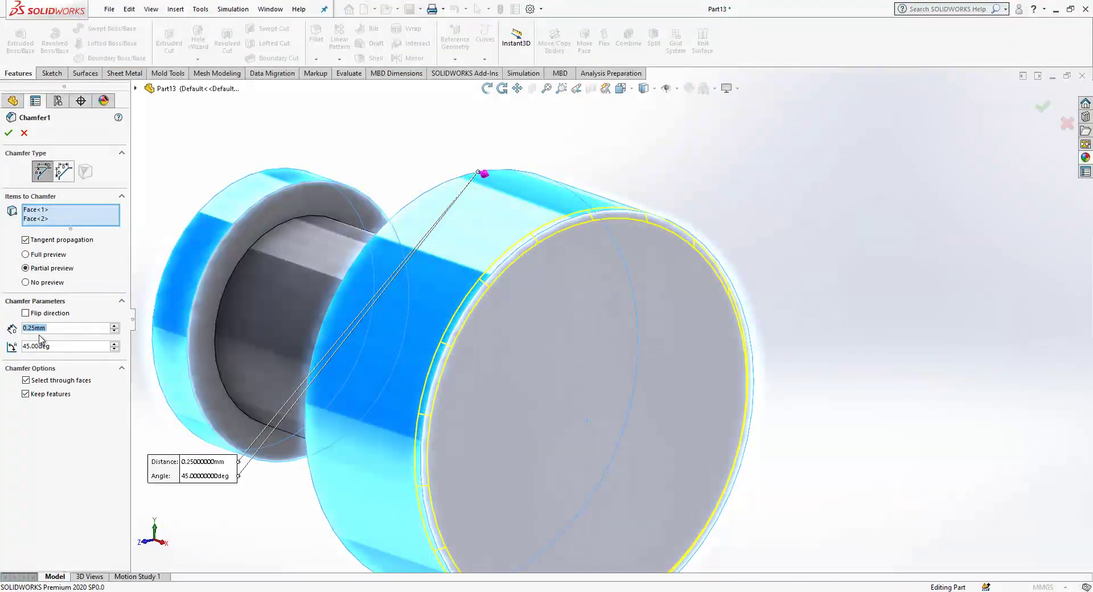
type("0.35")
key("Return")
key("Return")
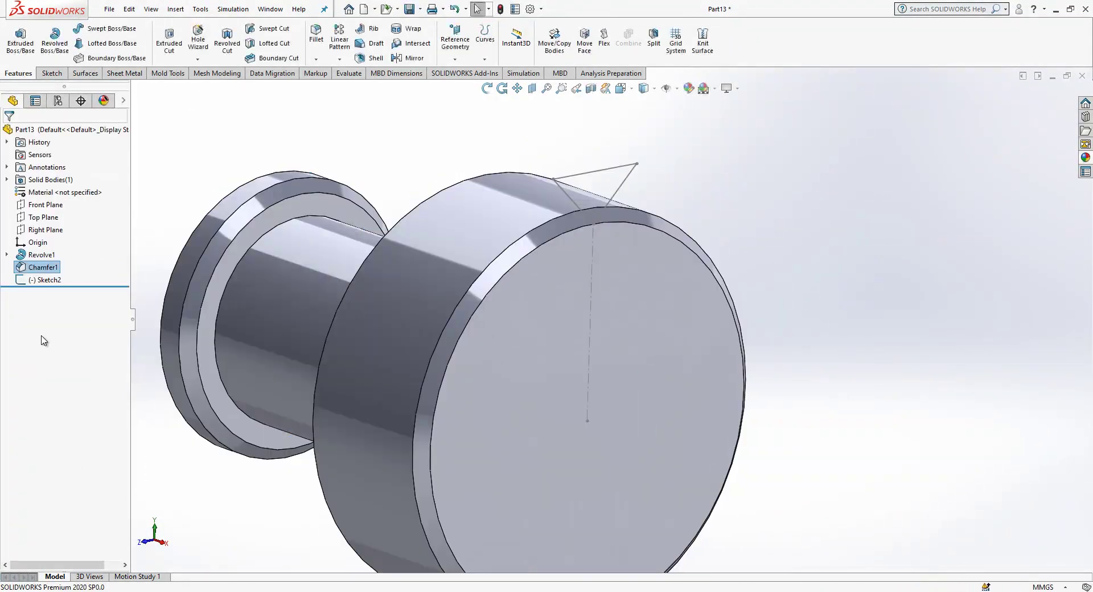
Step: Cut the triangle sketch along the head as an extruded V-groove with the Up To Next end condition
left_click(45, 280)
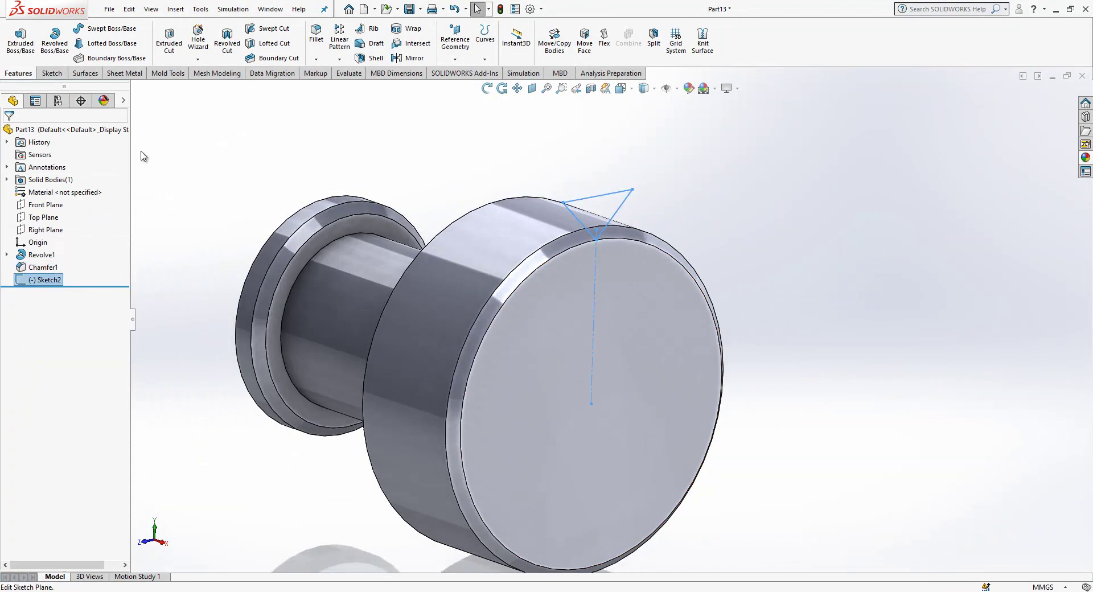
left_click(169, 45)
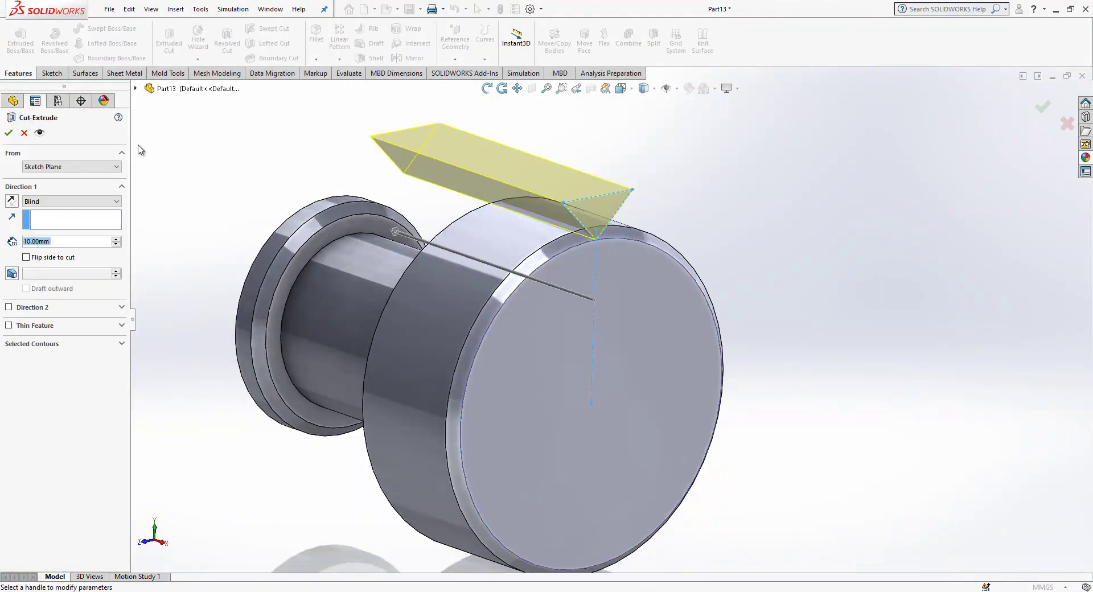
left_click(84, 233)
middle_click_drag(351, 253, 435, 290)
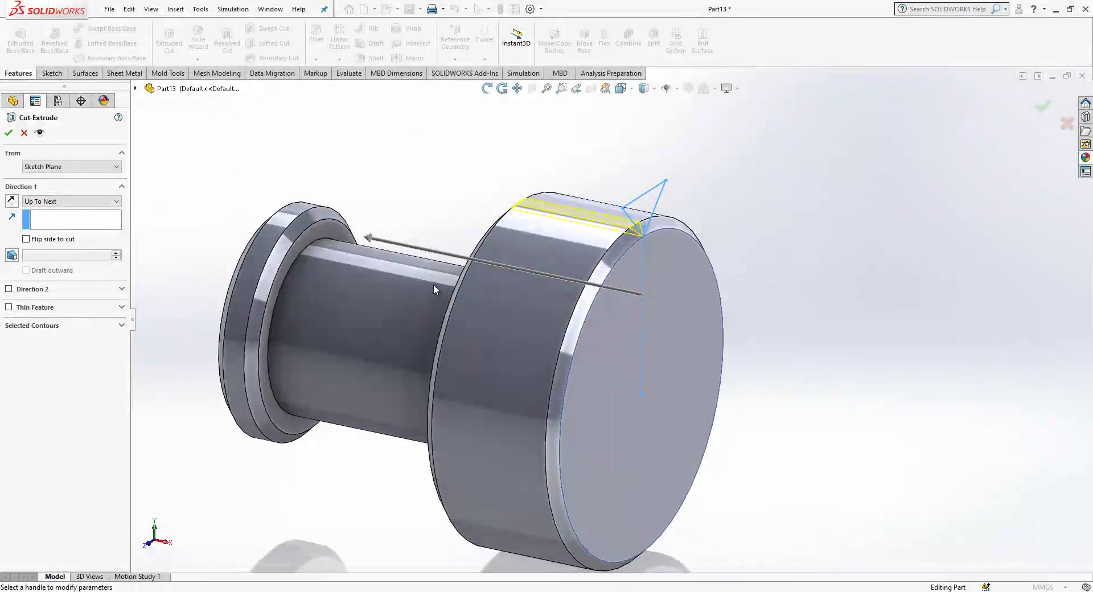
key("Return")
Step: Create a circular pattern of the V-groove about the head's round edge, with 60 equally spaced instances over 360 degrees
left_click(337, 60)
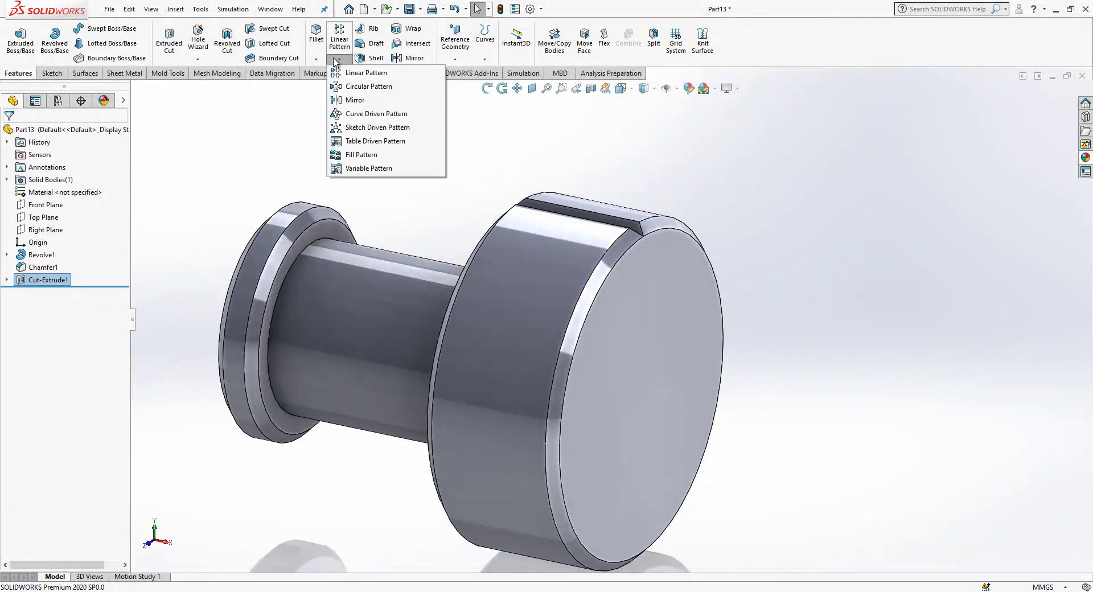
left_click(364, 86)
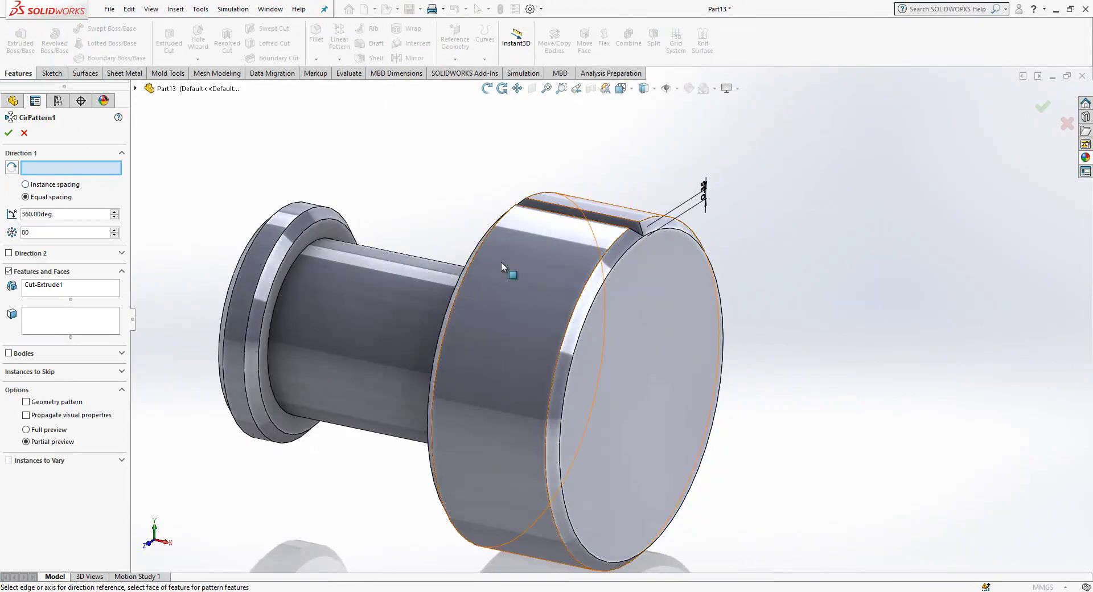
left_click(601, 267)
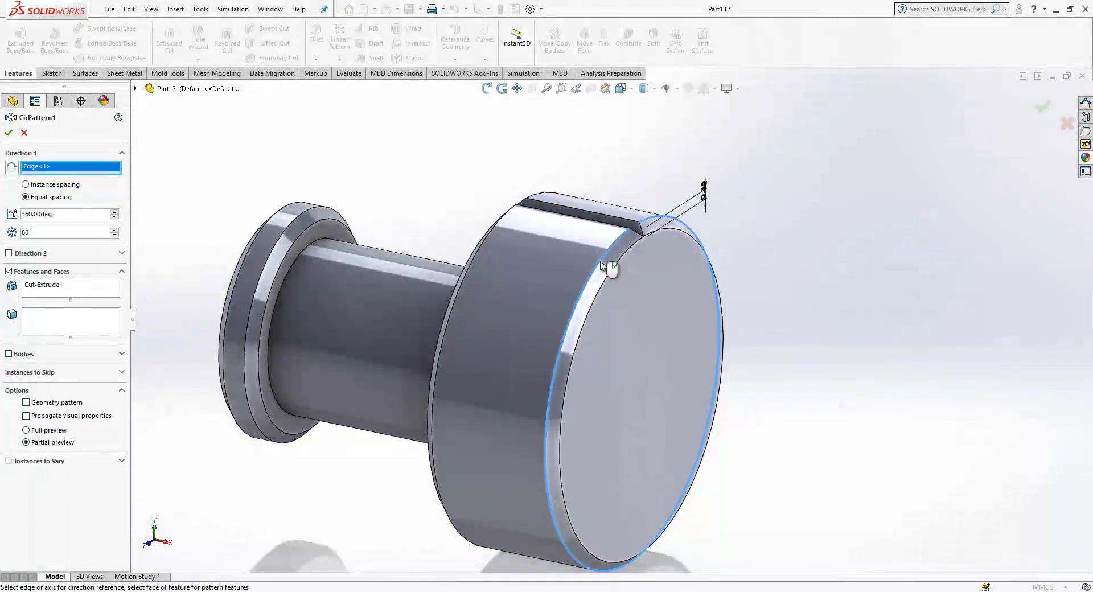
key("Return")
scroll(619, 271, "down", 4)
scroll(620, 271, "up", 4)
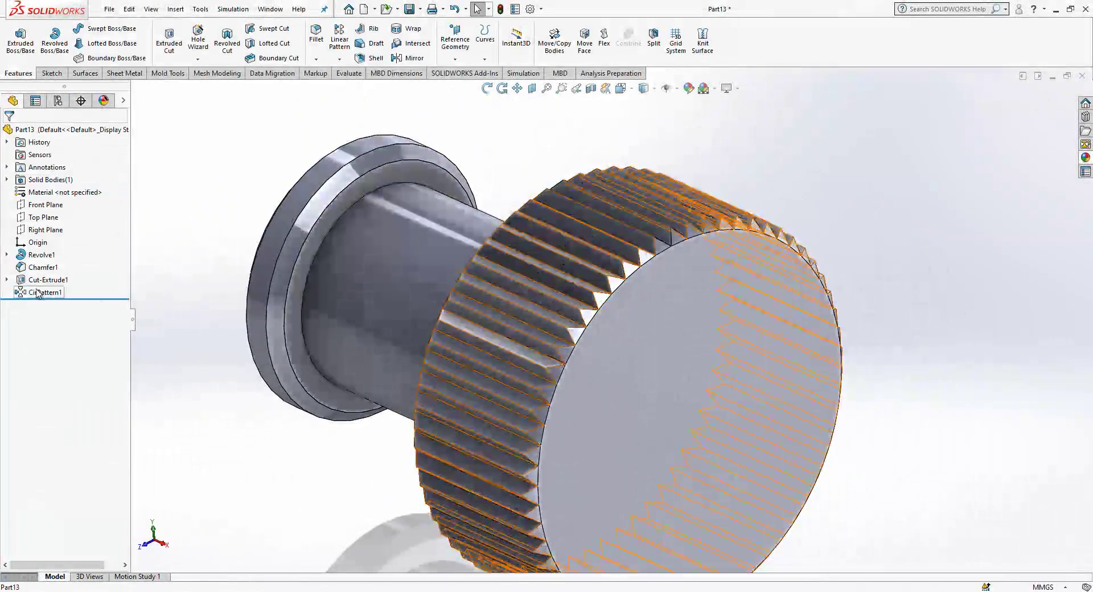
Step: Edit the groove's circular pattern and set its instance count to 50
left_click(35, 286)
left_click(46, 257)
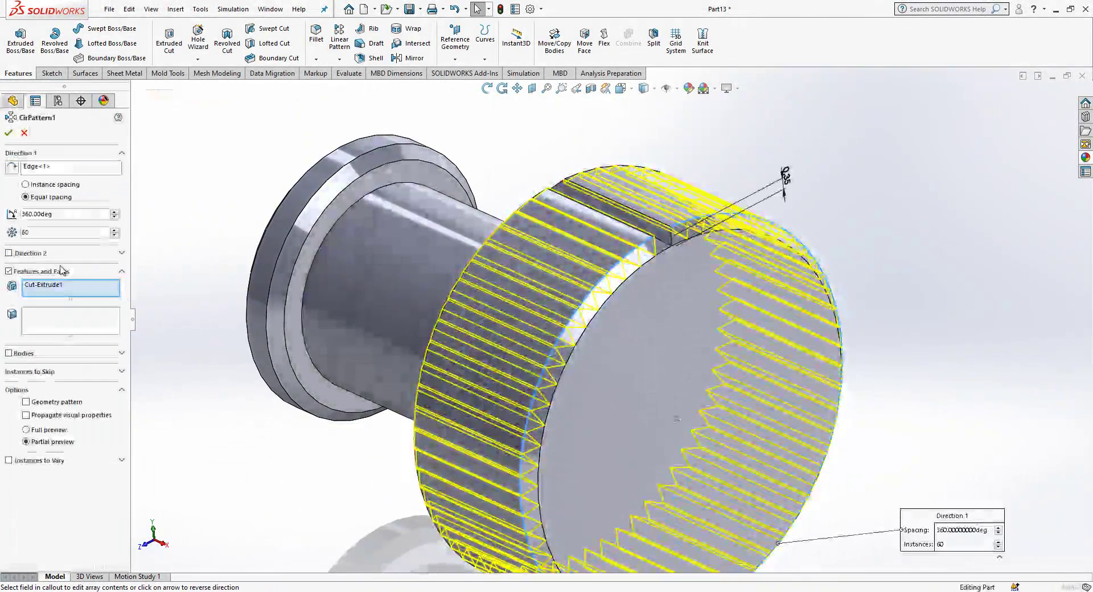
type("0")
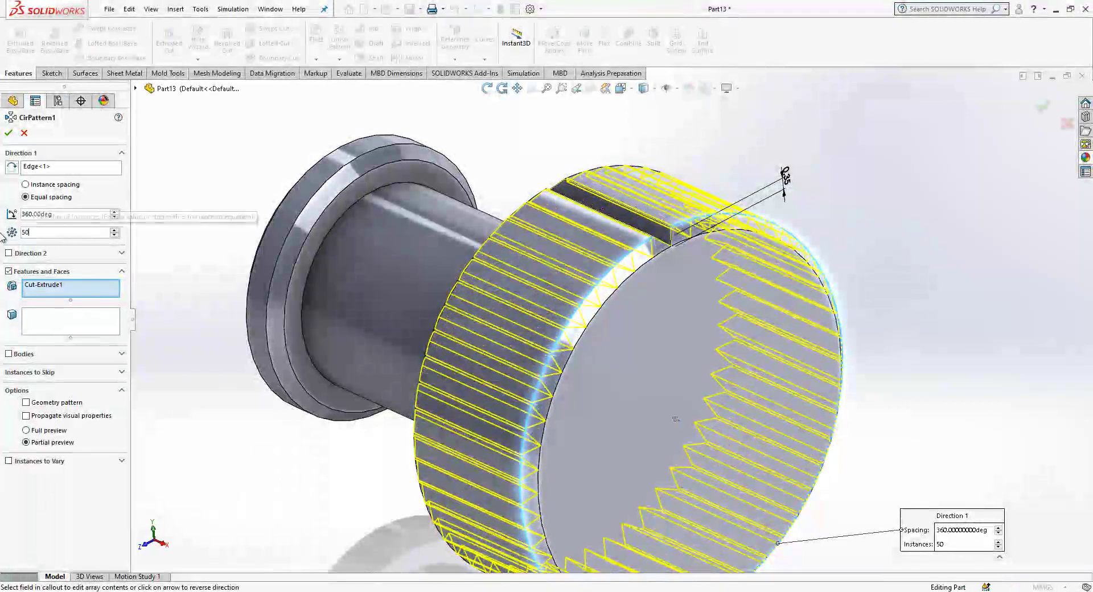
key("Return")
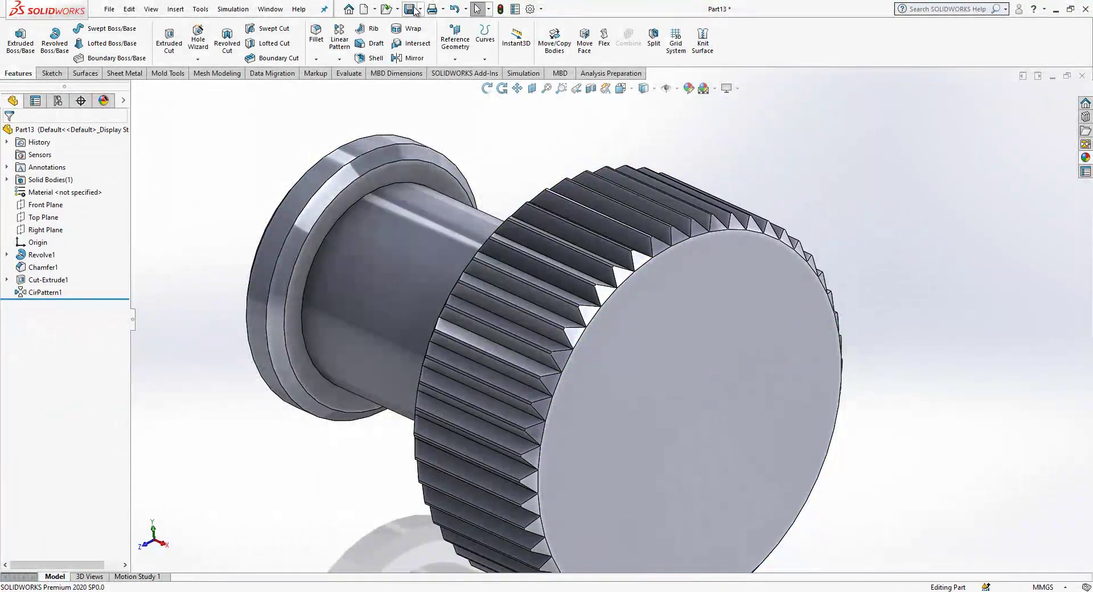
Step: Save the knurled pin part as LOCKER0104 in the Locker folder
key("ctrl+s")
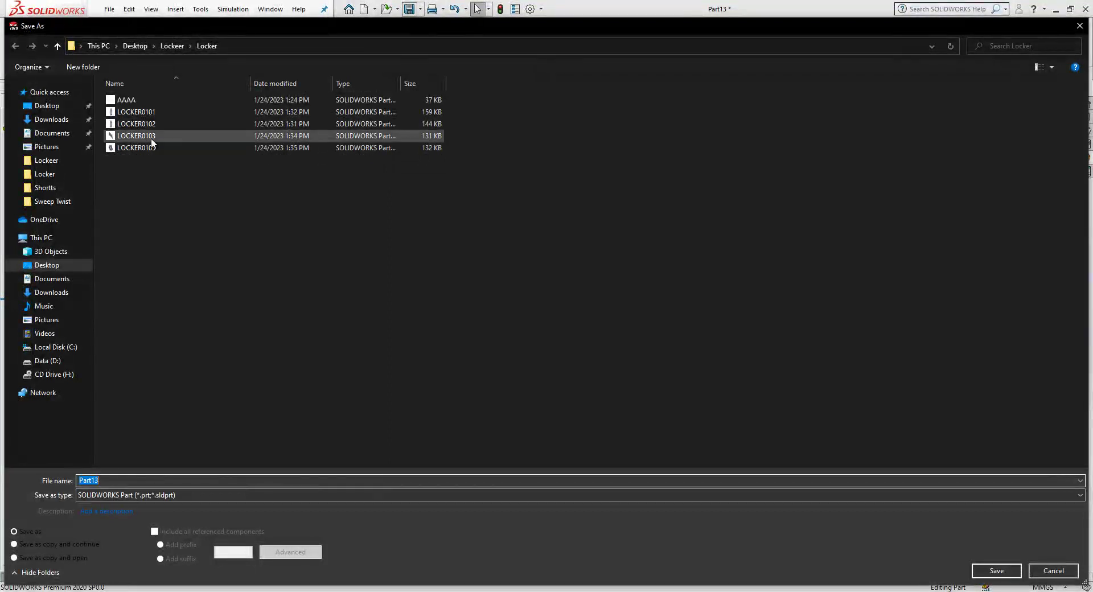
left_click(151, 137)
left_click(120, 482)
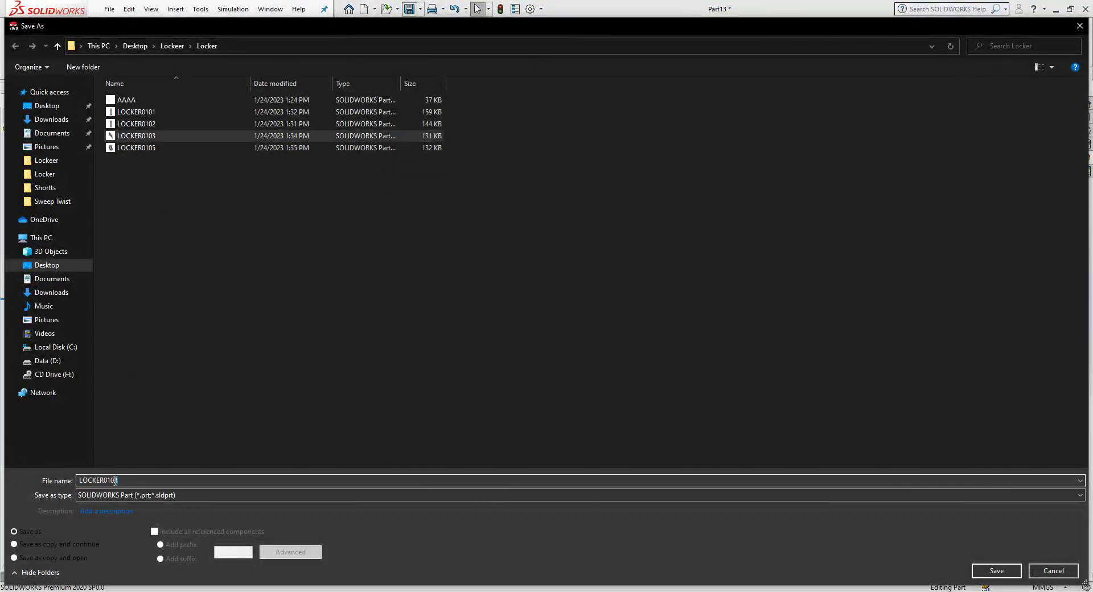
type("4")
key("Return")
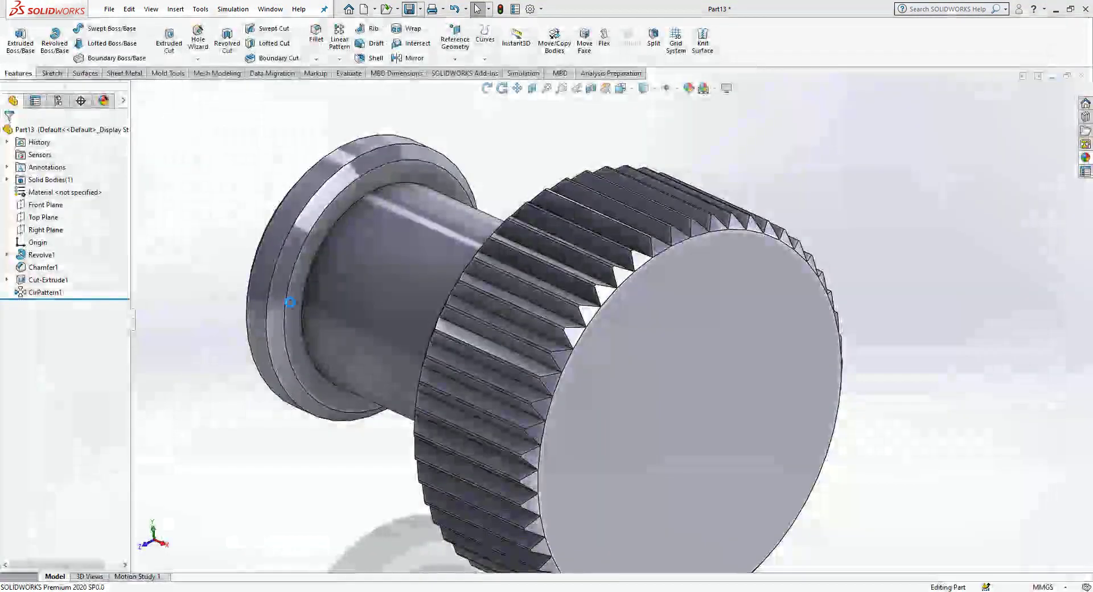
Step: Switch to the LOCKER0100 assembly and insert the LOCKER0104 pin in the free space above the bracket parts
left_click(283, 9)
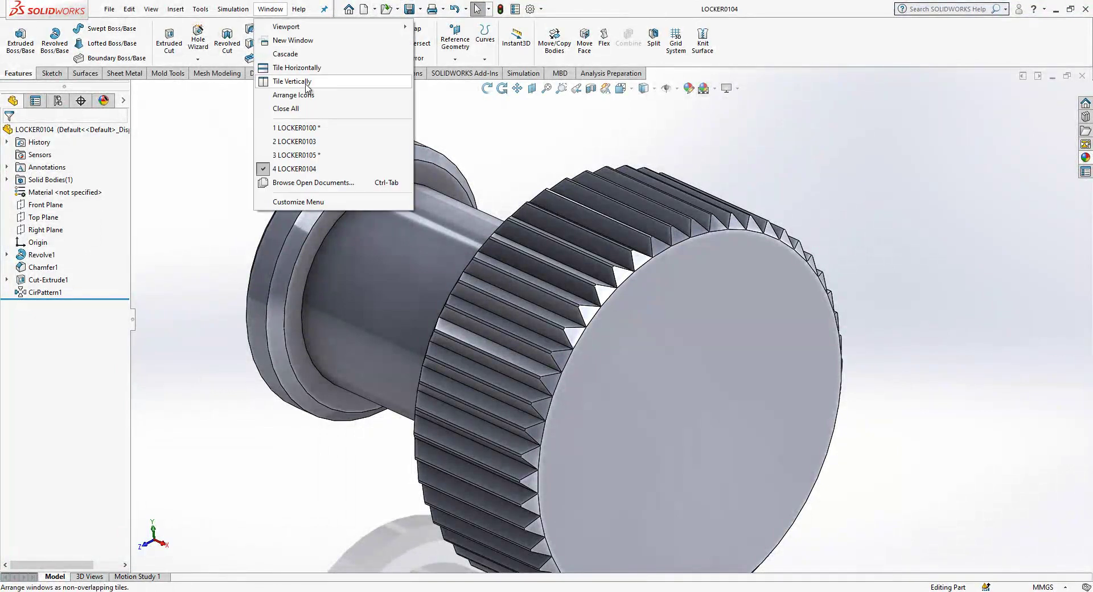
mouse_move(323, 134)
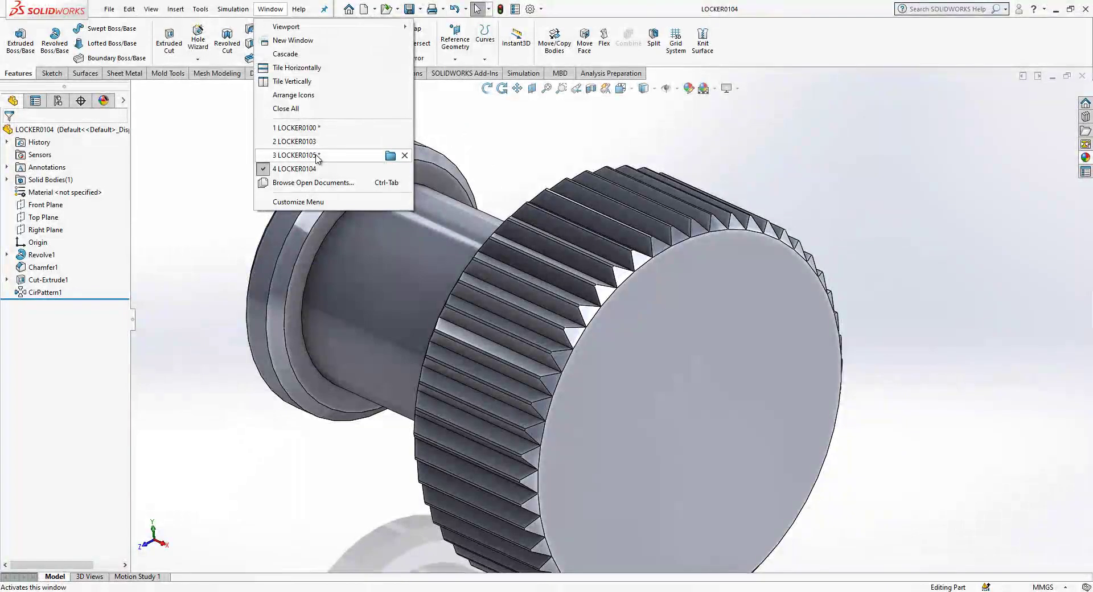
left_click(308, 128)
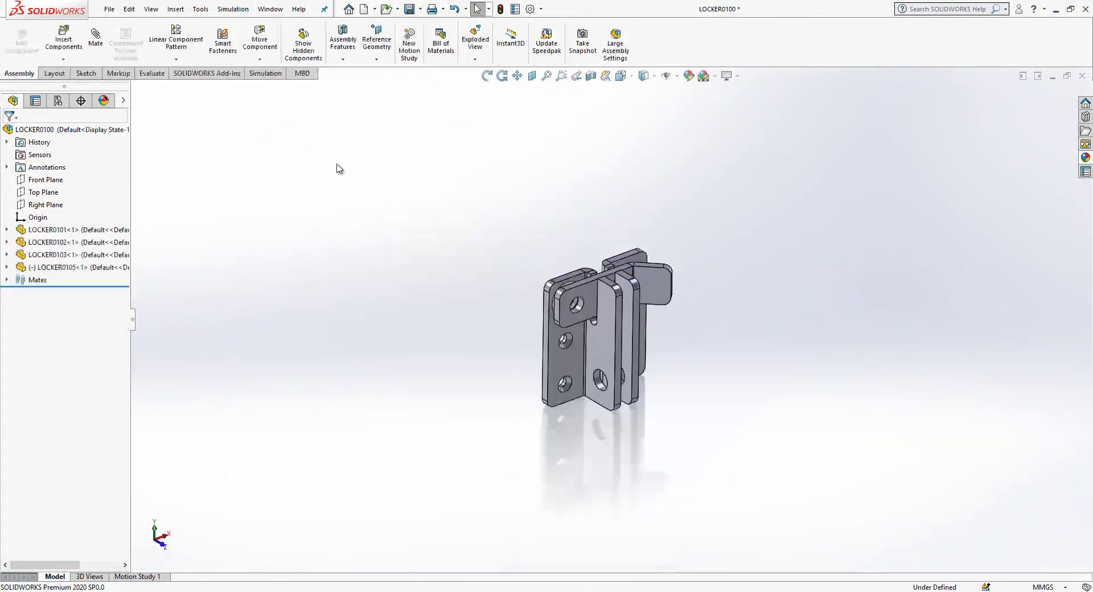
left_click(63, 39)
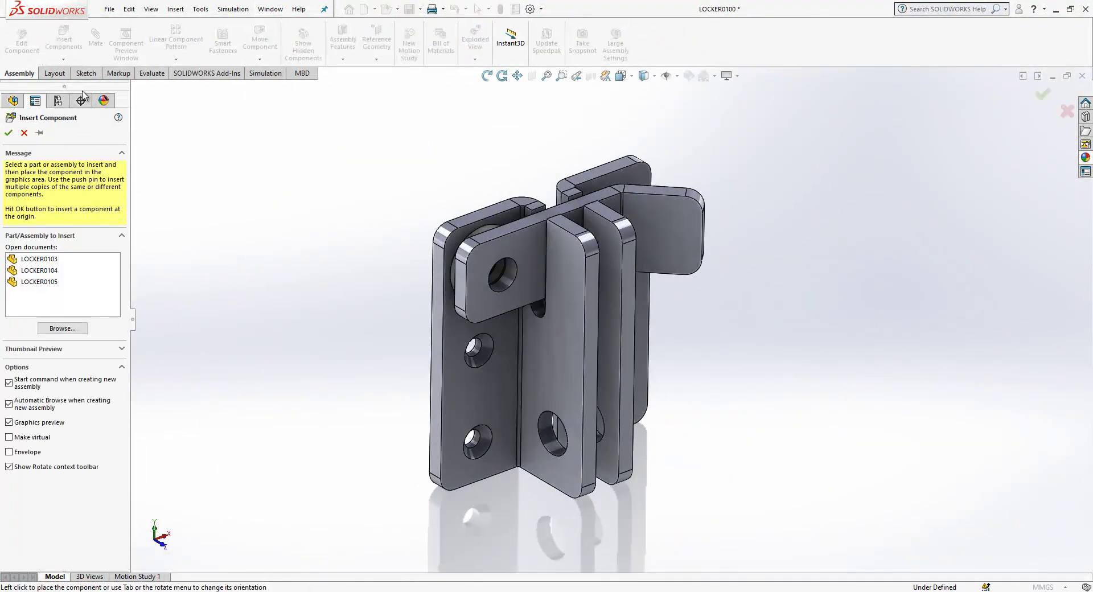
left_click(48, 273)
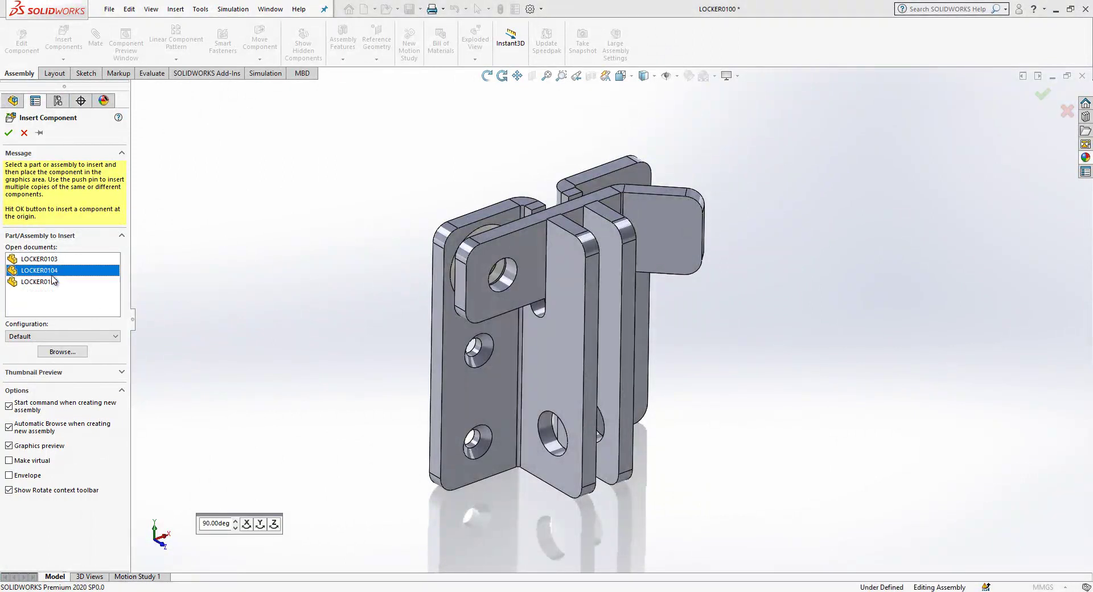
left_click(453, 143)
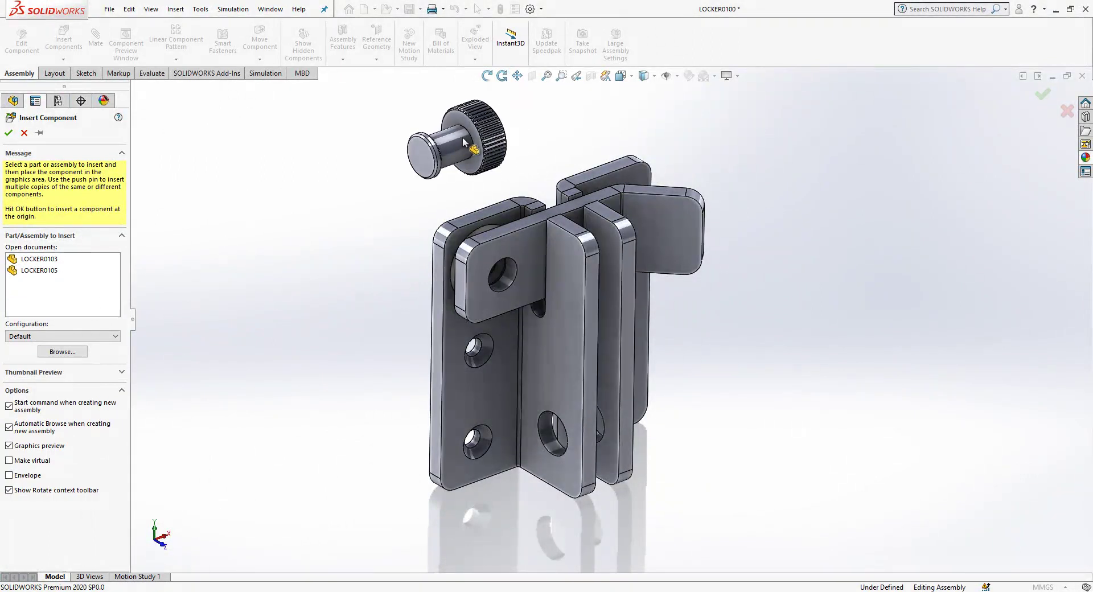
Step: Rotate the knurled pin so its shaft points toward the LOCKER0103 tab and mate the shaft concentric with the tab's hole
left_click(95, 39)
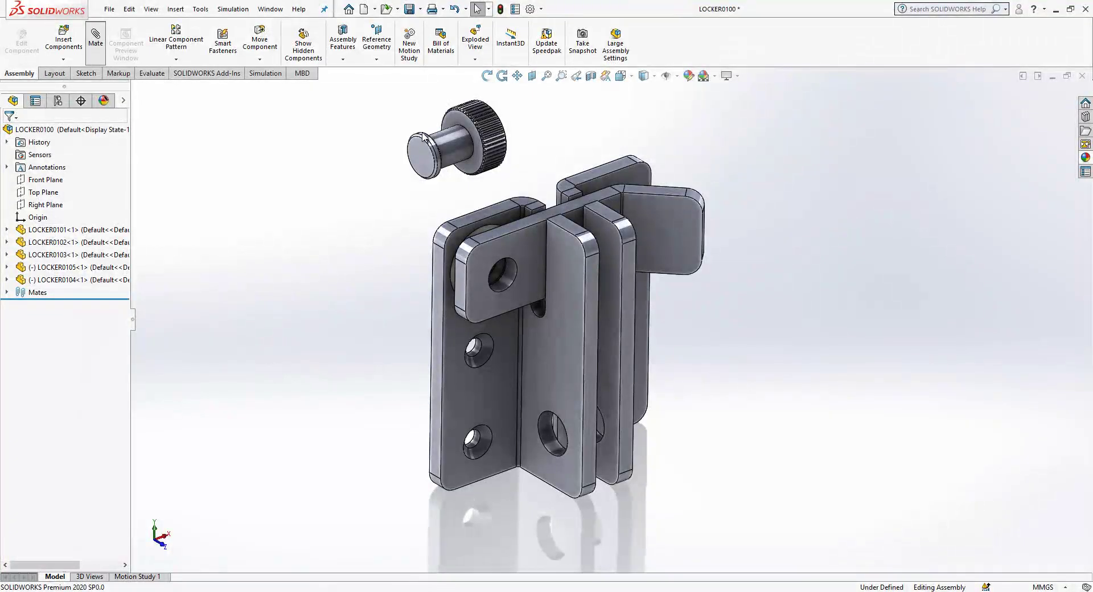
key("Escape")
left_click_drag(450, 144, 490, 252, "alt")
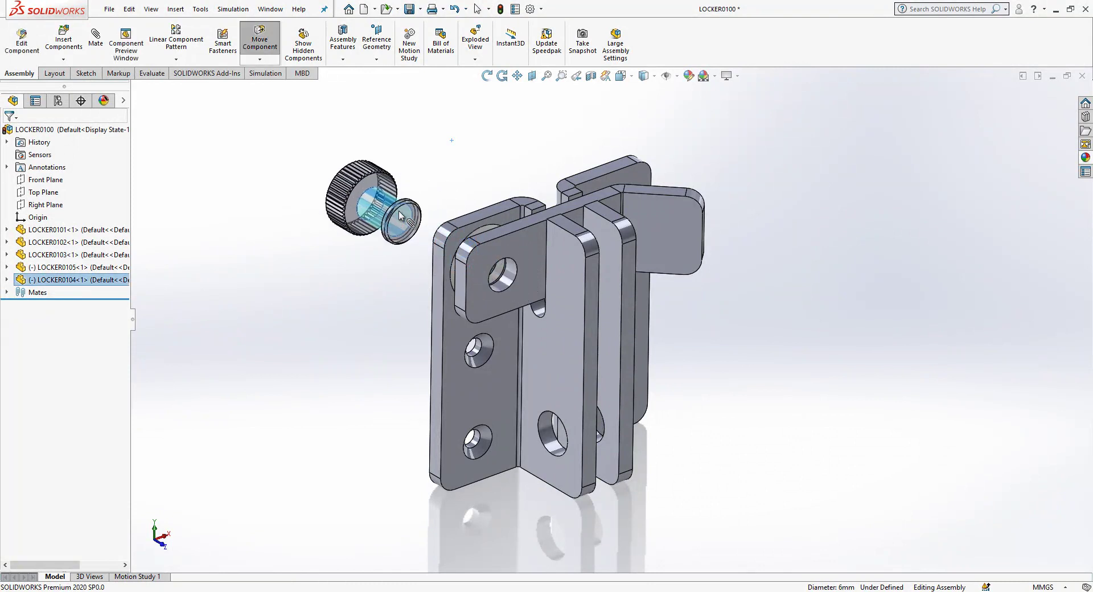
left_click_drag(400, 215, 584, 358, "alt")
left_click(260, 59)
left_click(275, 86)
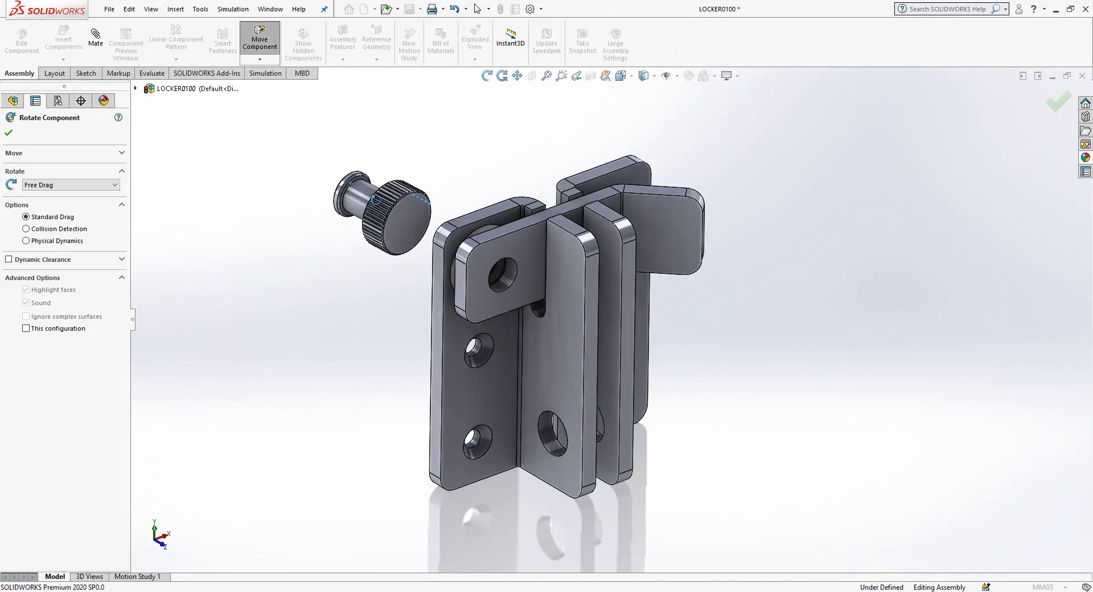
key("Escape")
left_click_drag(364, 196, 508, 278, "alt")
left_click(493, 250)
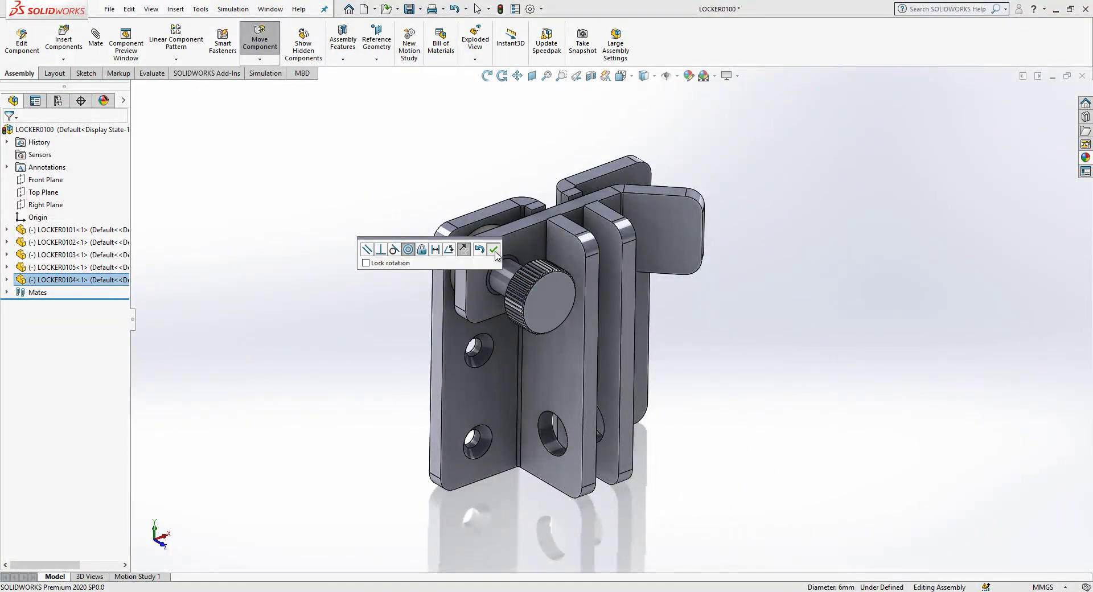
Step: Mate the inner face of the pin's knurled head coincident with the outer face of LOCKER0103
left_click(517, 251)
middle_click_drag(517, 252, 615, 296)
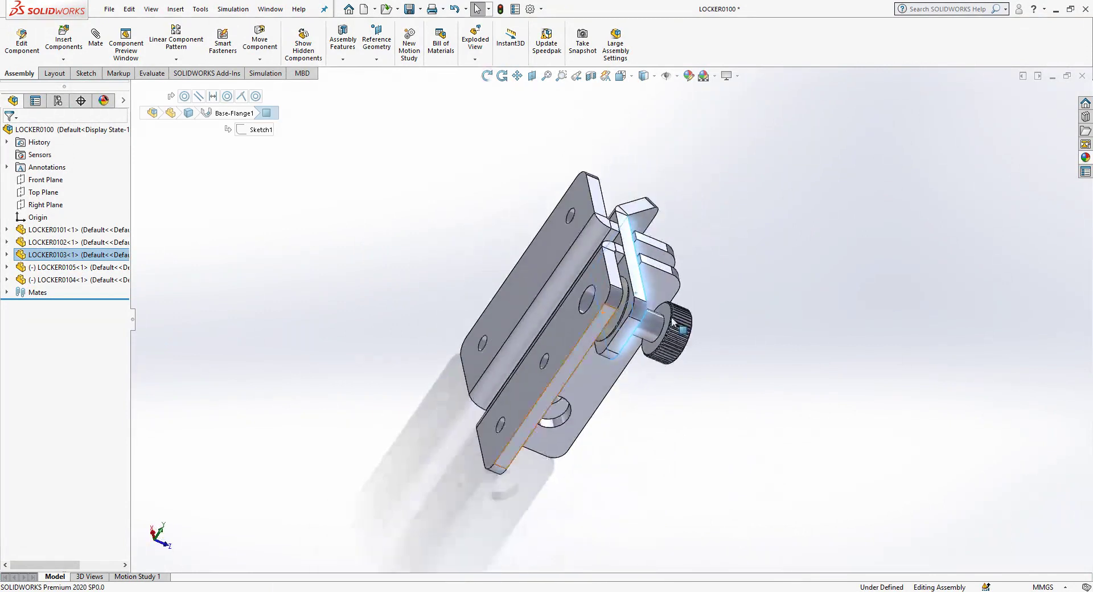
scroll(655, 316, "down", 5)
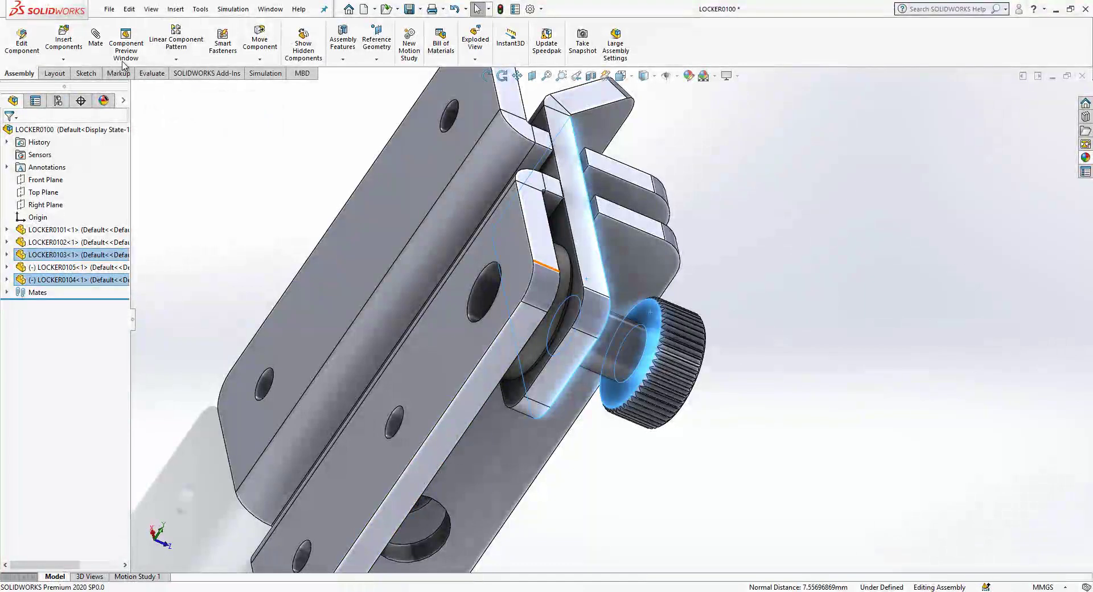
left_click(96, 37)
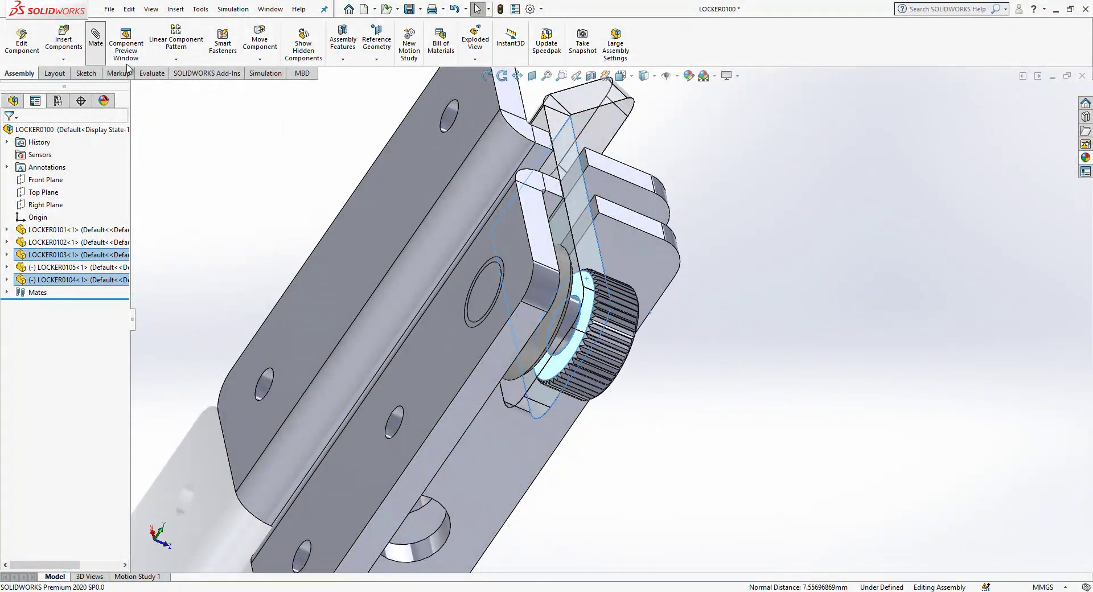
left_click(9, 133)
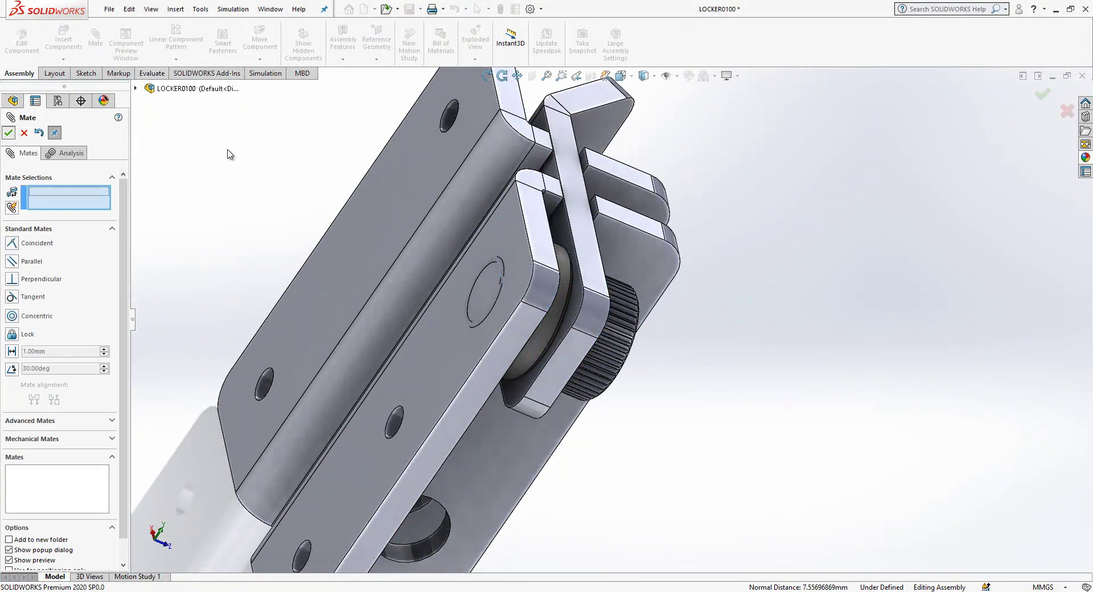
left_click(23, 132)
Step: Open part LOCKER0101 from the assembly and start a sketch on its outer flange face with the holes
left_click(500, 227)
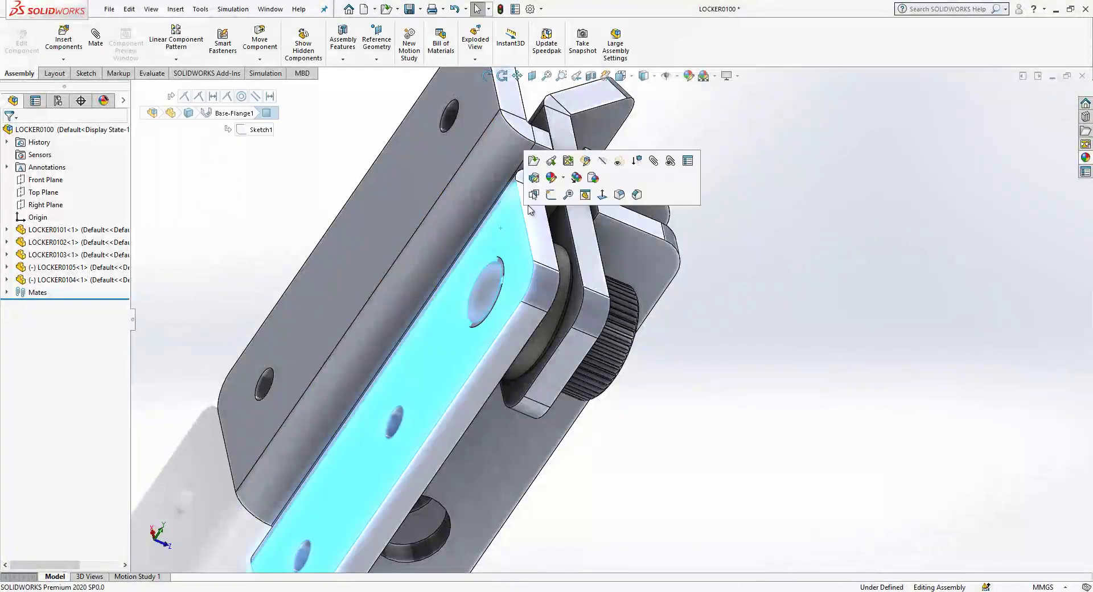
left_click(533, 162)
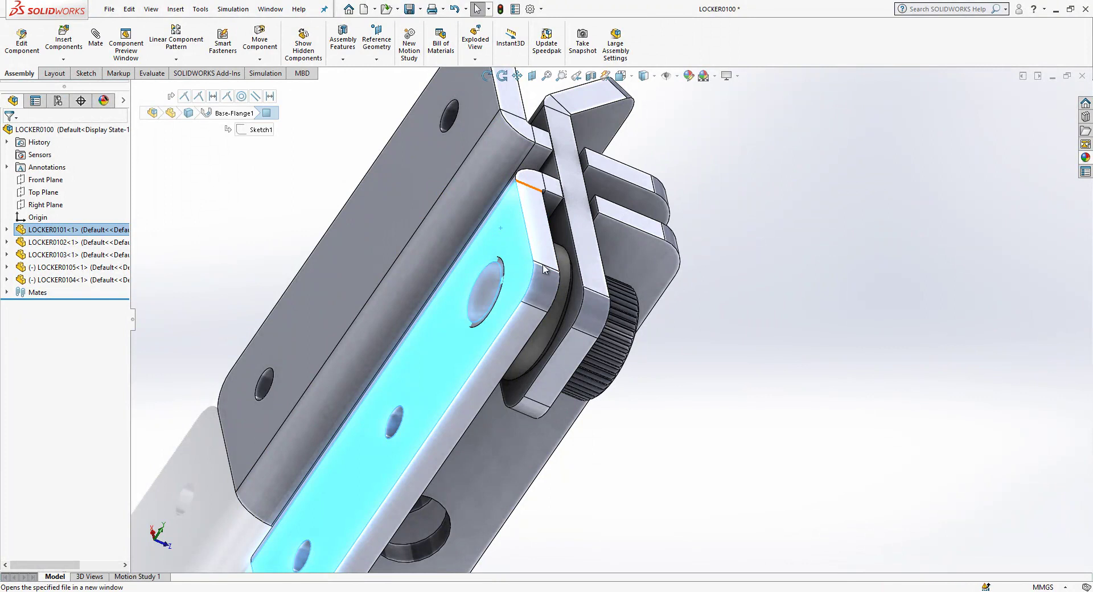
scroll(508, 288, "down", 1)
middle_click_drag(507, 288, 683, 348)
left_click(539, 278)
left_click(584, 249)
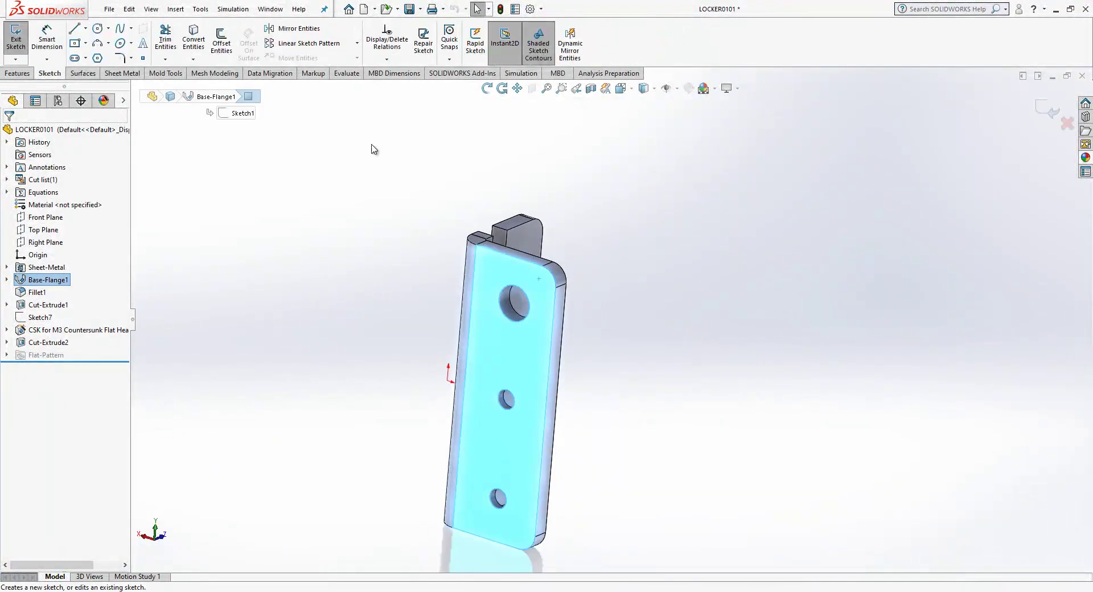
Step: Sketch a circle concentric with the largest hole and dimension its diameter to 8.5 mm
left_click(98, 27)
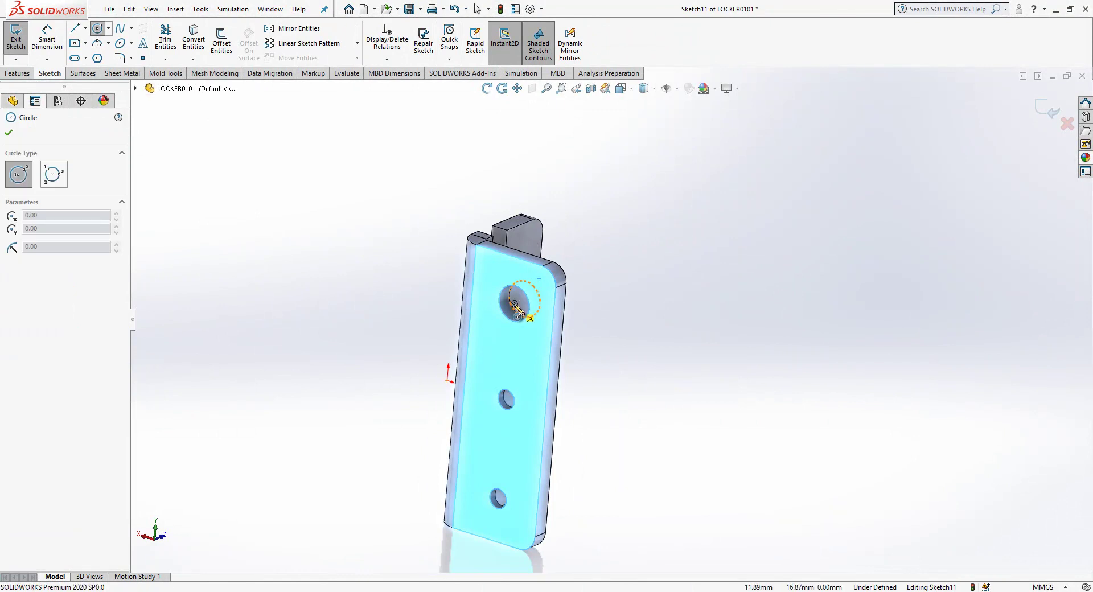
left_click(515, 303)
left_click(523, 279)
right_click_drag(538, 285, 541, 253)
left_click(534, 296)
left_click(628, 293)
type("8.5")
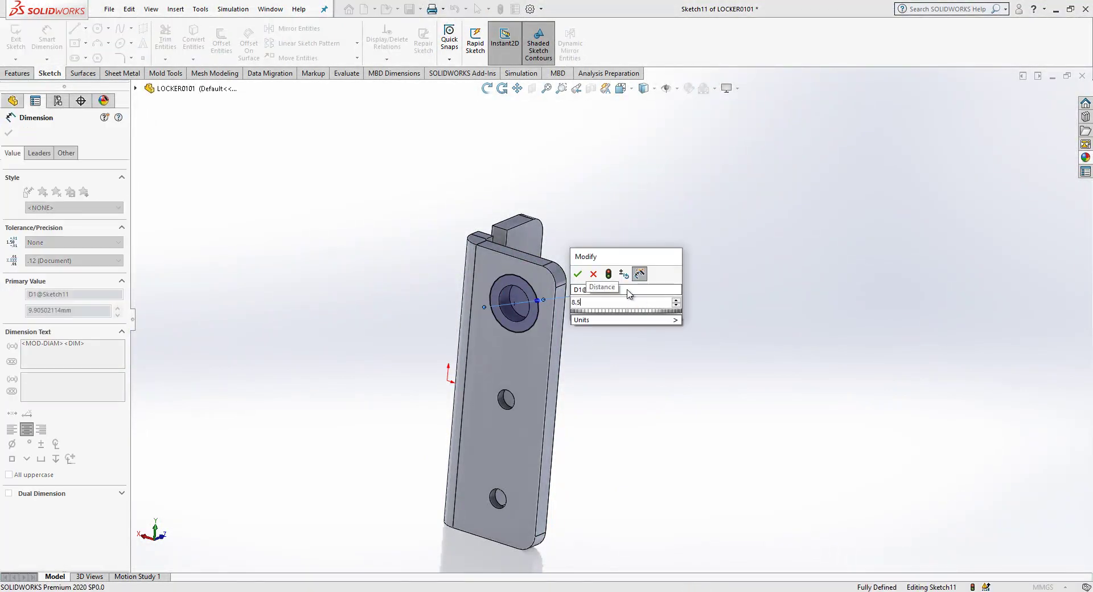
key("Return")
key("Escape")
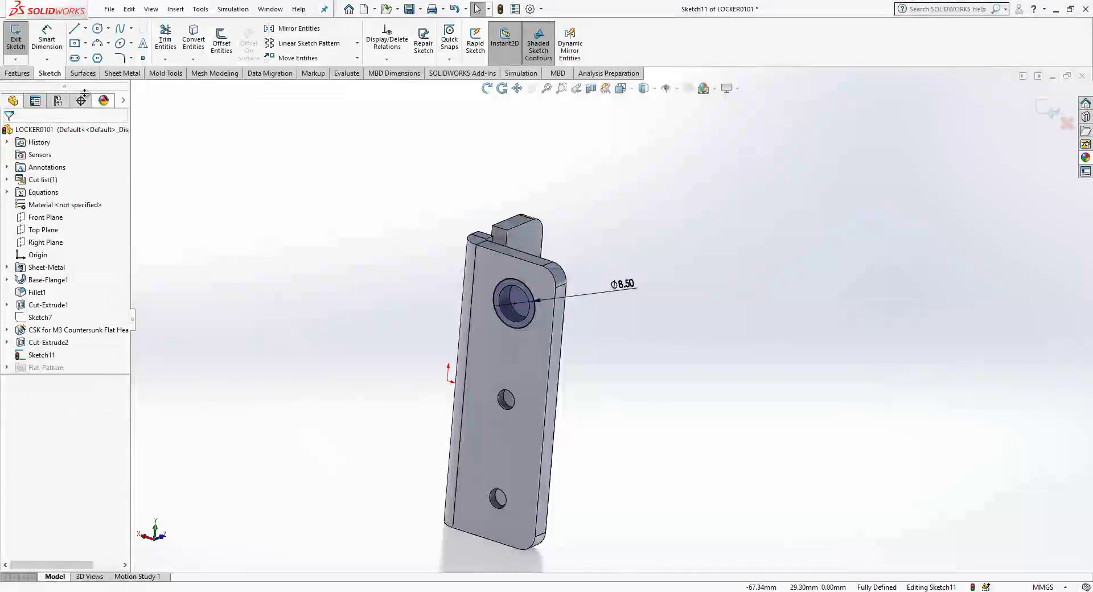
left_click(32, 74)
left_click(173, 49)
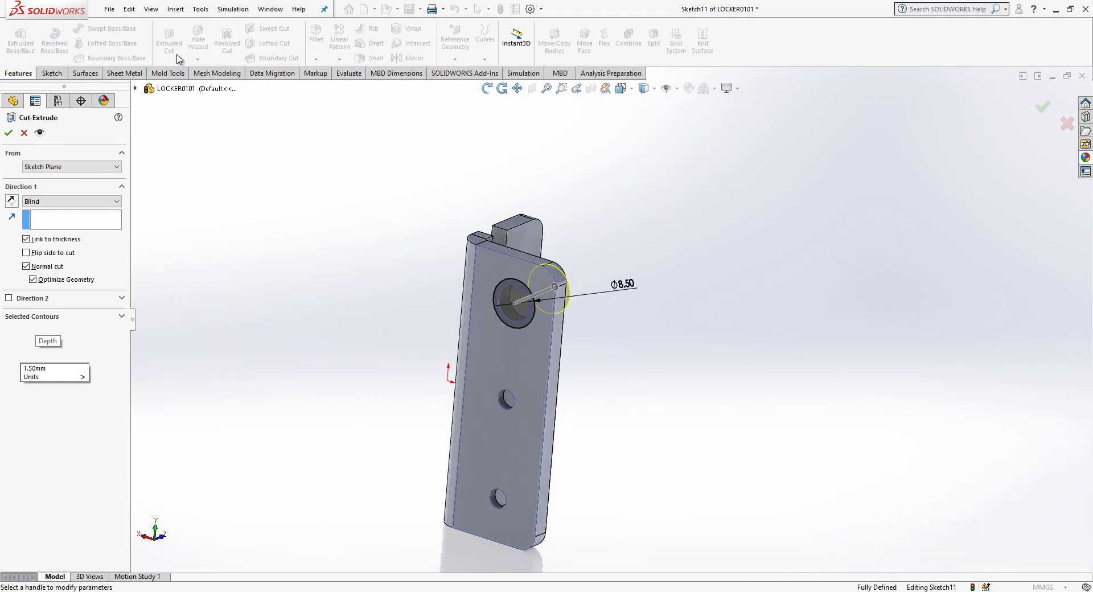
key("Escape")
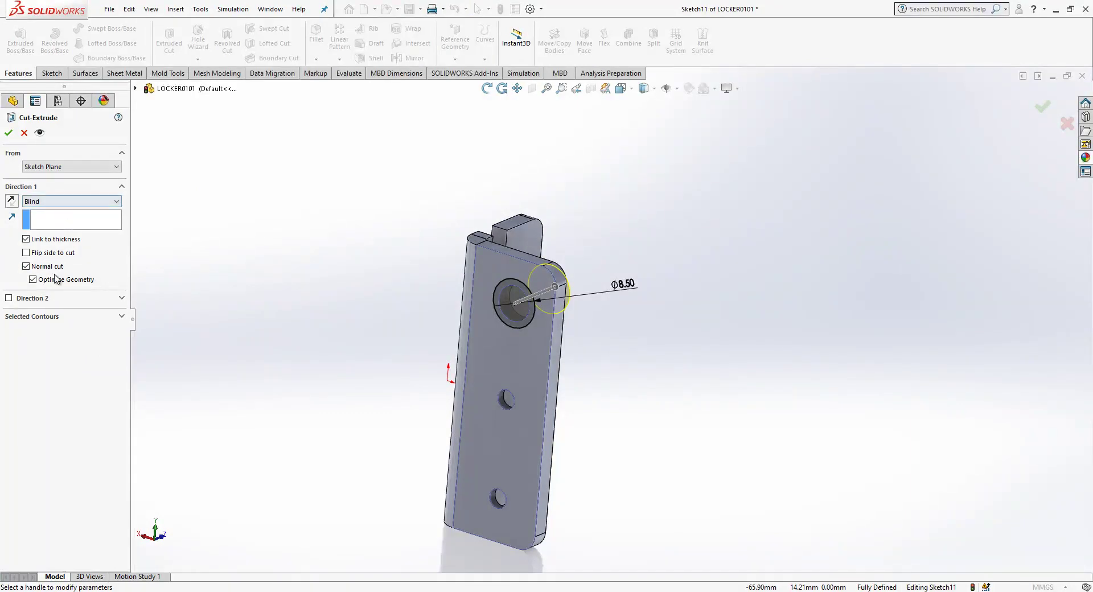
left_click(81, 316)
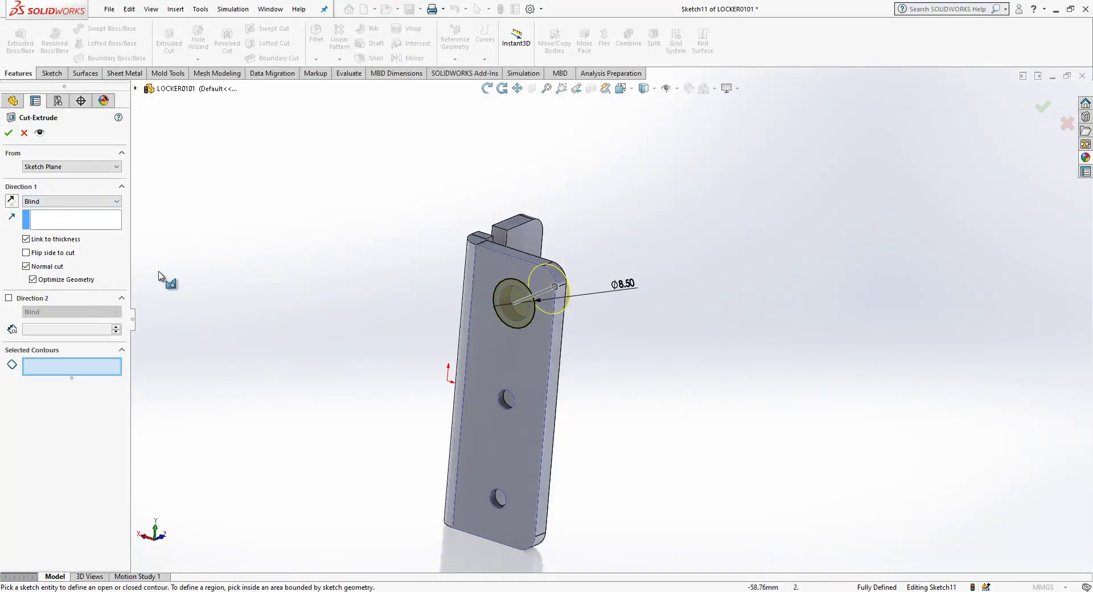
left_click(58, 199)
left_click(64, 212)
left_click(66, 300)
left_click(26, 138)
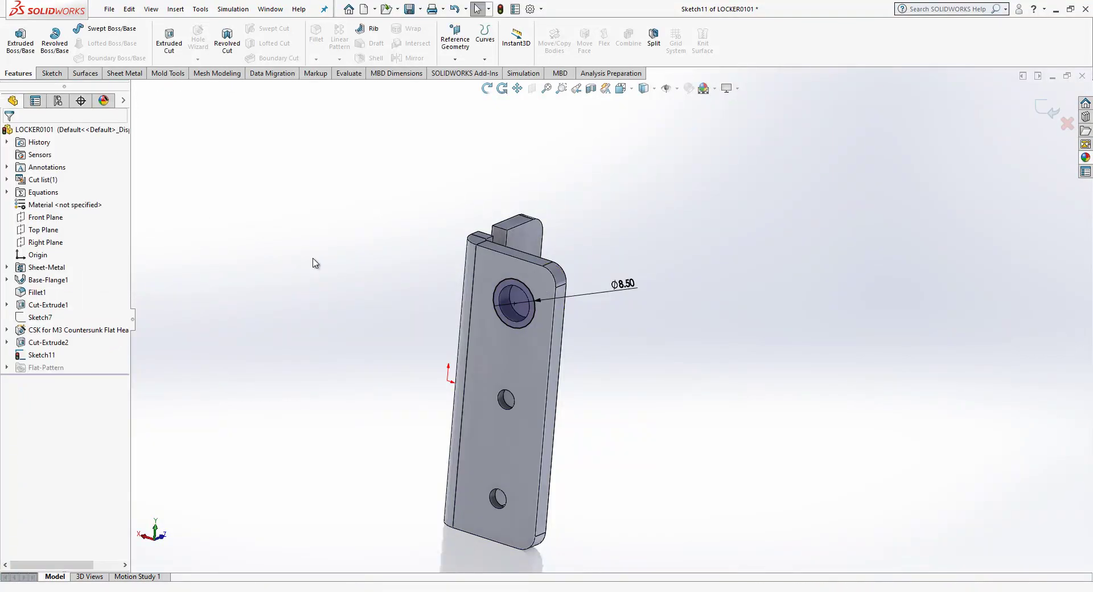
Step: Exit the 8.5 mm circle sketch, keeping it in the part
scroll(481, 327, "up", 2)
scroll(482, 327, "down", 3)
left_click(1051, 109)
scroll(726, 313, "down", 2)
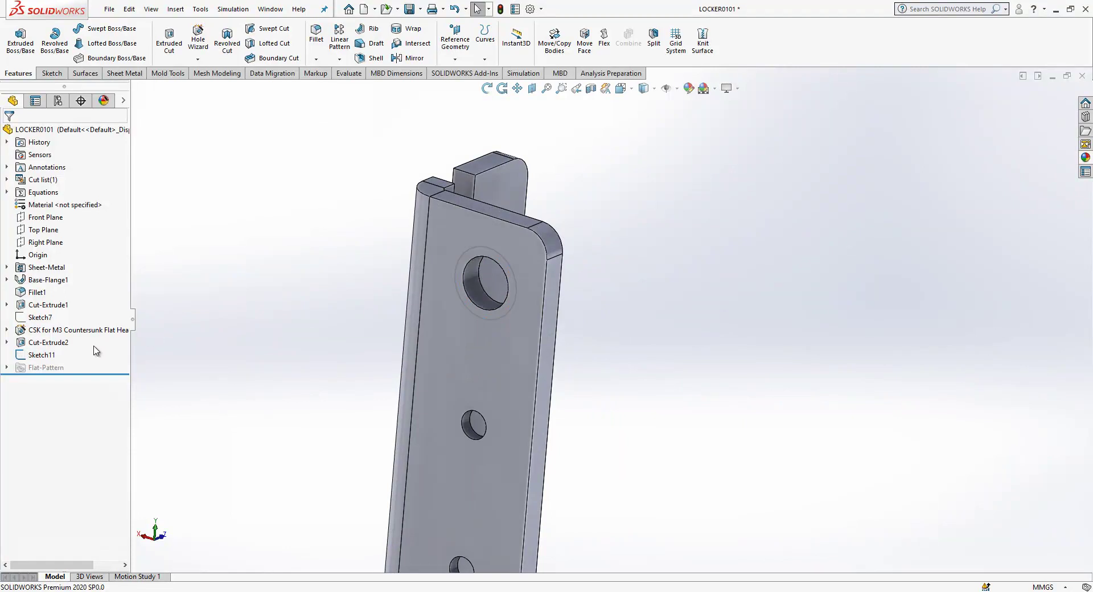
left_click(41, 354)
left_click(166, 41)
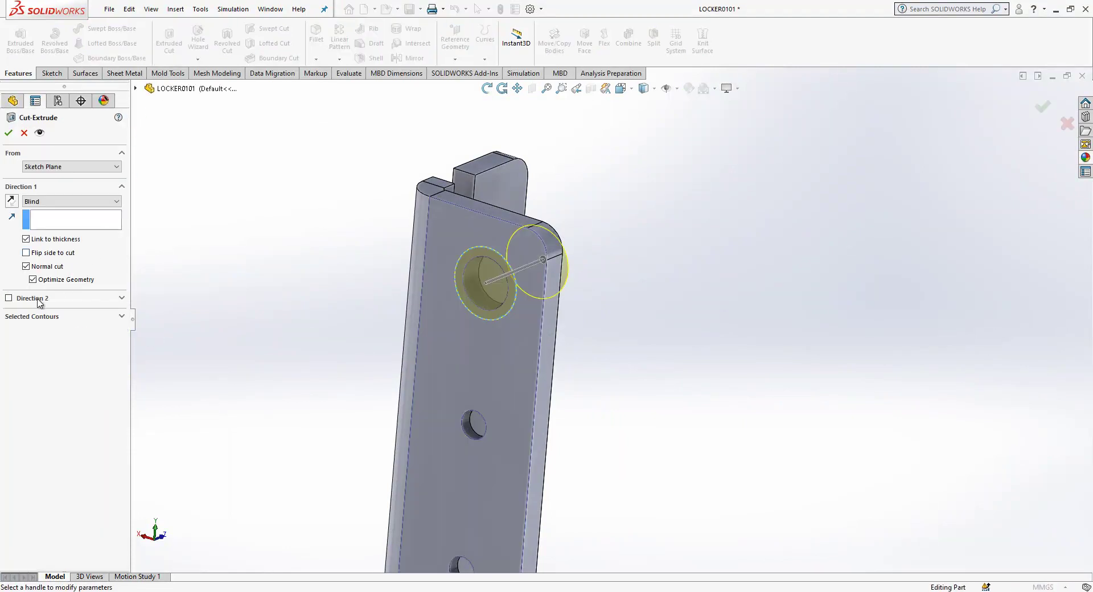
left_click(24, 132)
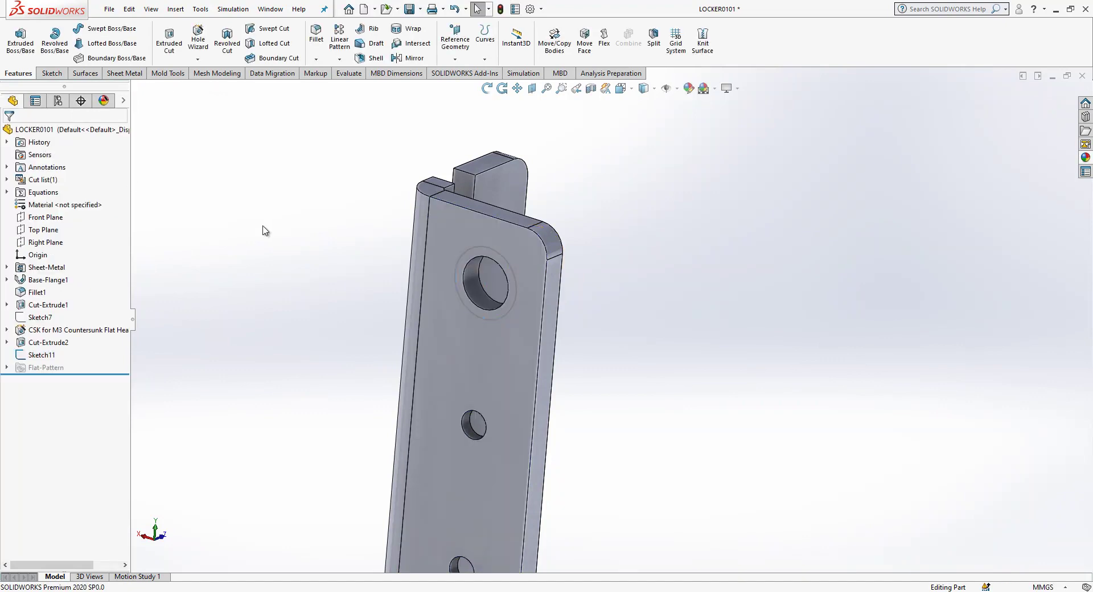
Step: Rebuild and save LOCKER0101, close the part, and rebuild the LOCKER0100 assembly
left_click(409, 8)
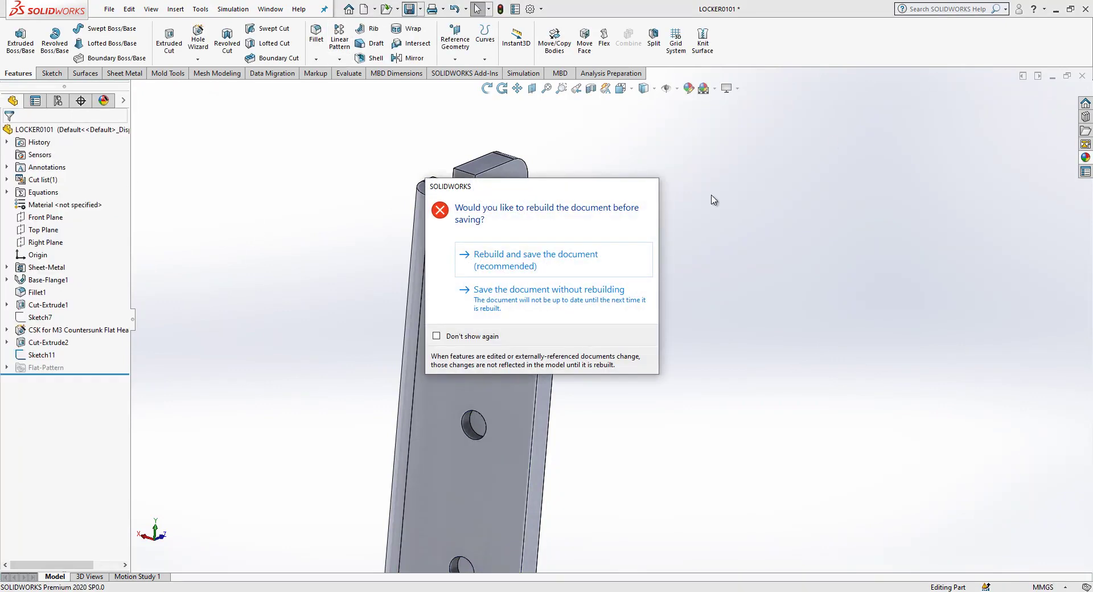
left_click(594, 258)
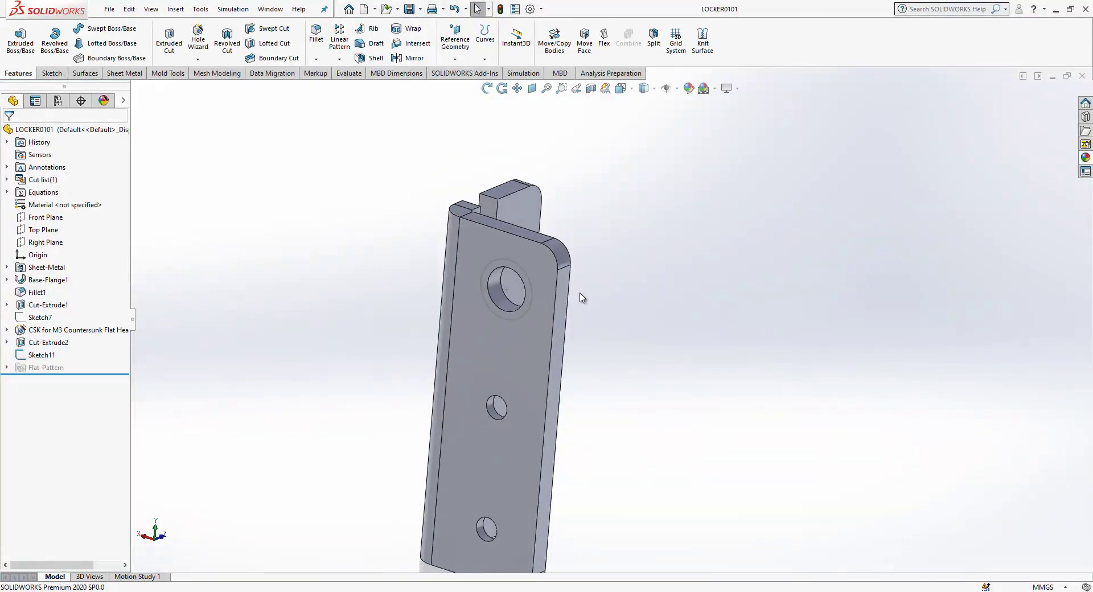
left_click(1082, 77)
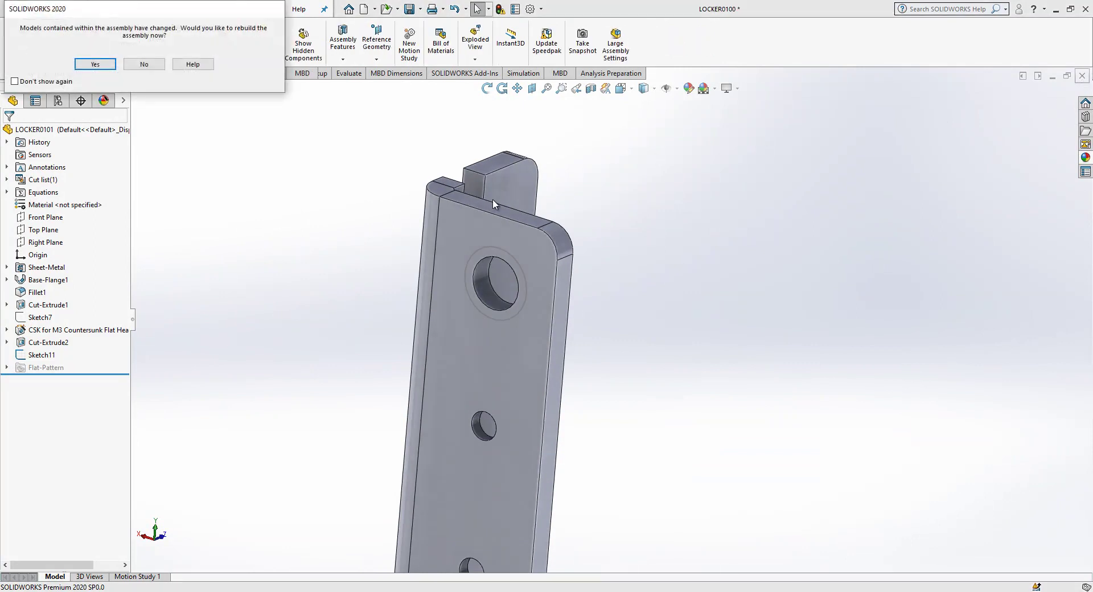
left_click(91, 64)
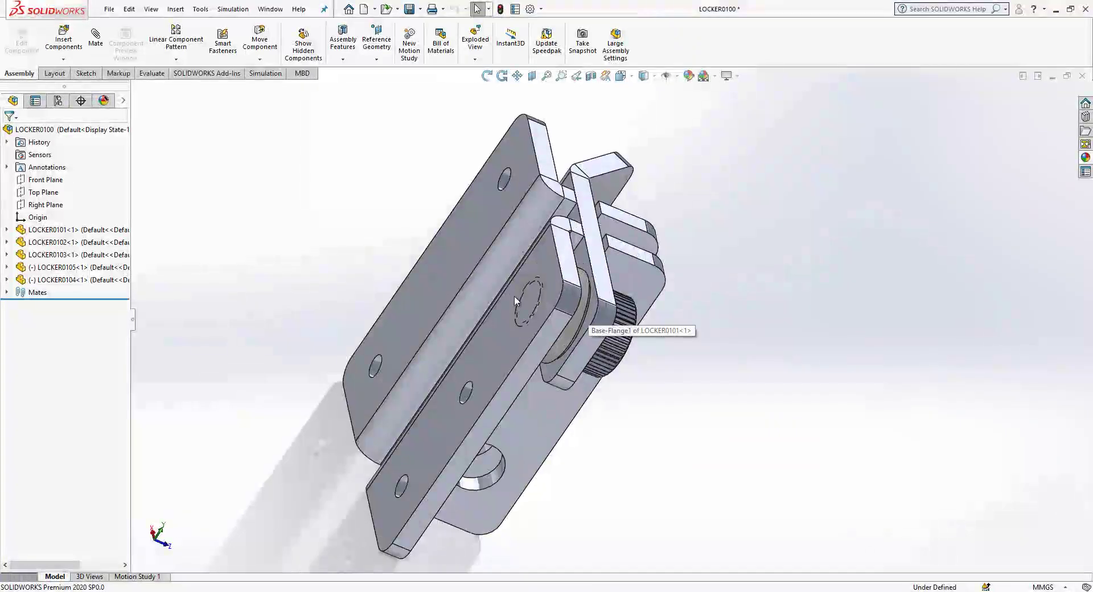
Step: Open part LOCKER0101 from the assembly and start an extruded cut from the 8.5 mm circle sketch
left_click(496, 323)
left_click(529, 256)
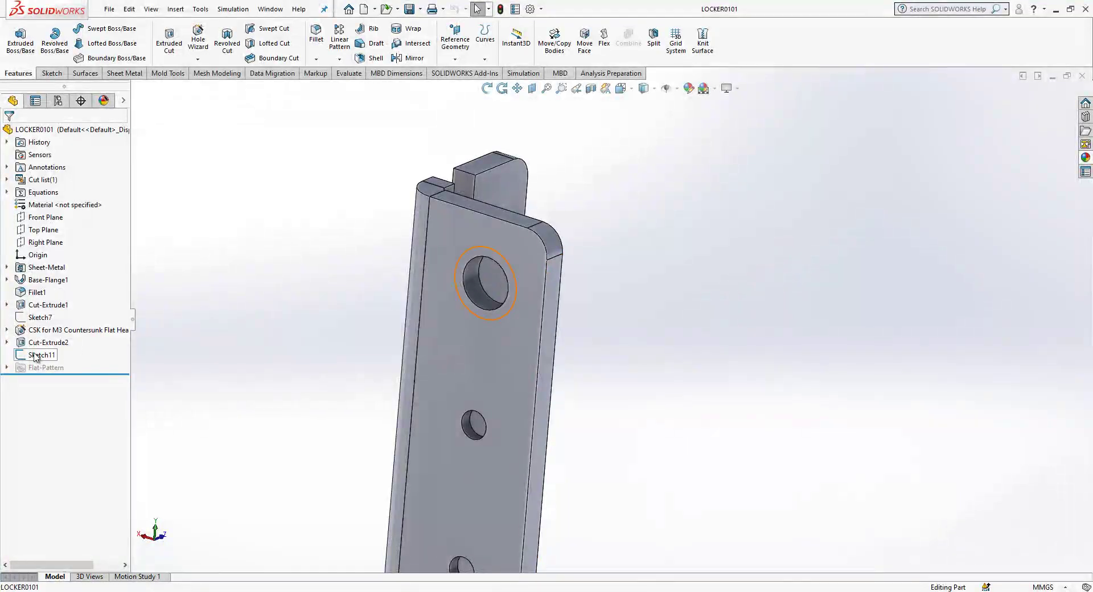
left_click(167, 41)
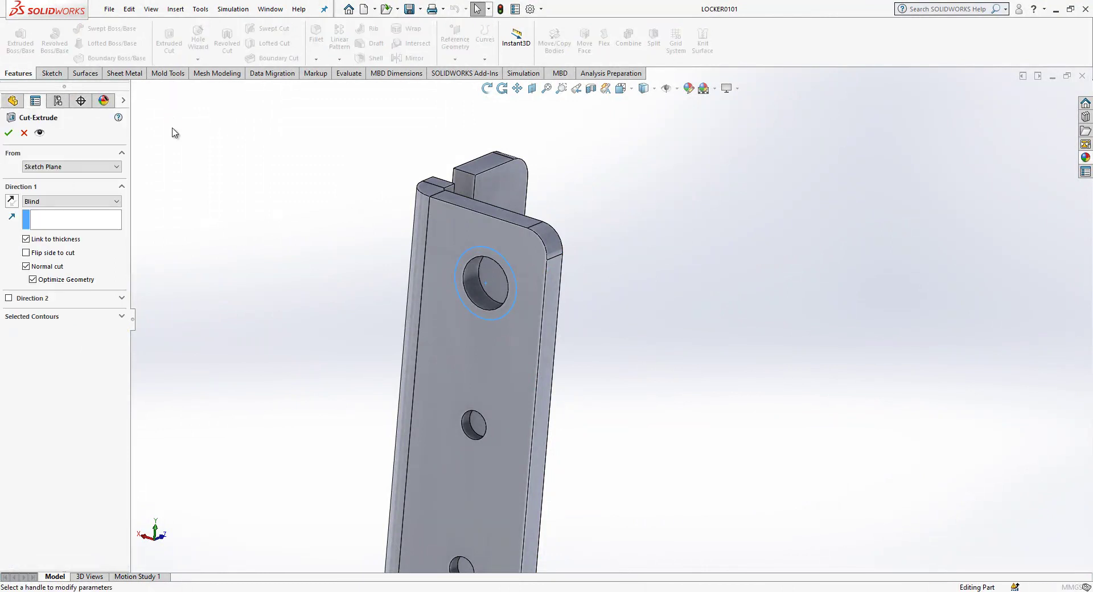
Step: Cut the 8.5 mm circle blind to a depth of 1.5 mm in one direction only, unlinked from the sheet thickness
left_click(58, 298)
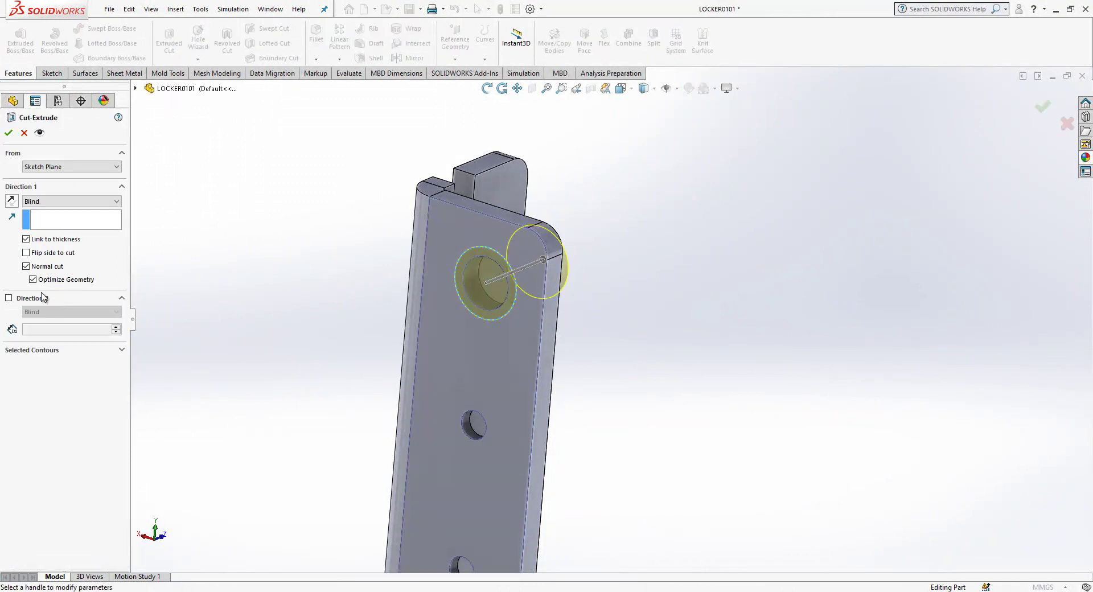
left_click(9, 298)
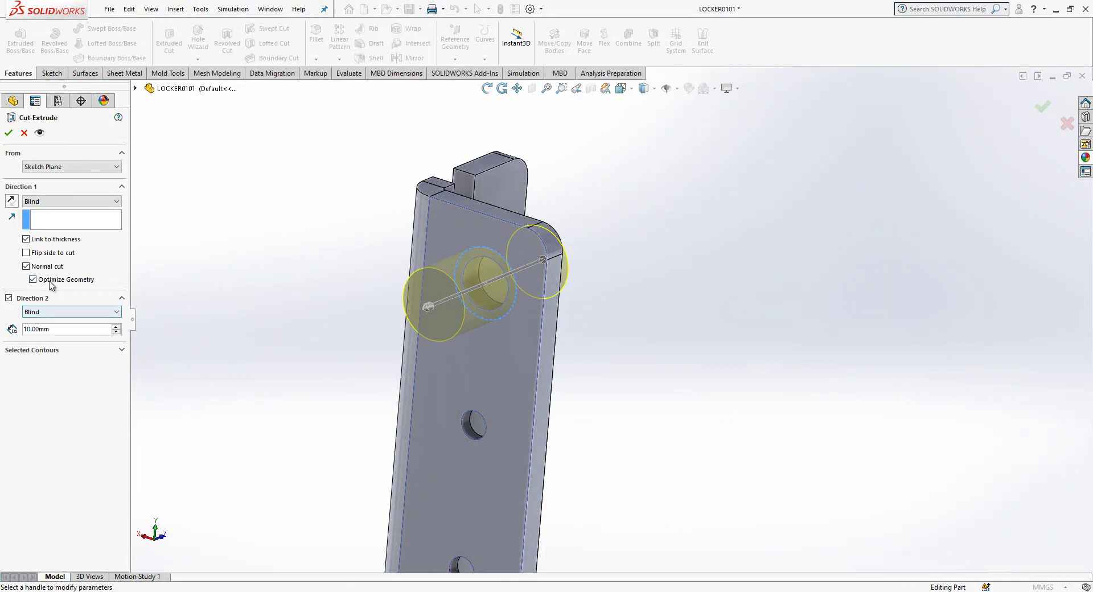
left_click(41, 203)
left_click(194, 229)
left_click(59, 240)
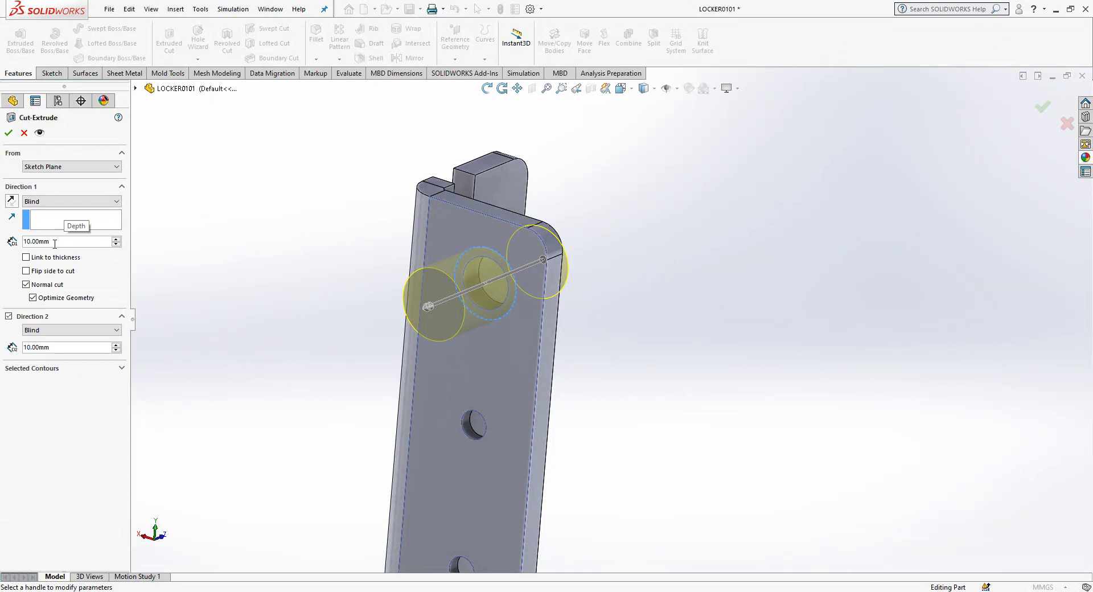
left_click(55, 320)
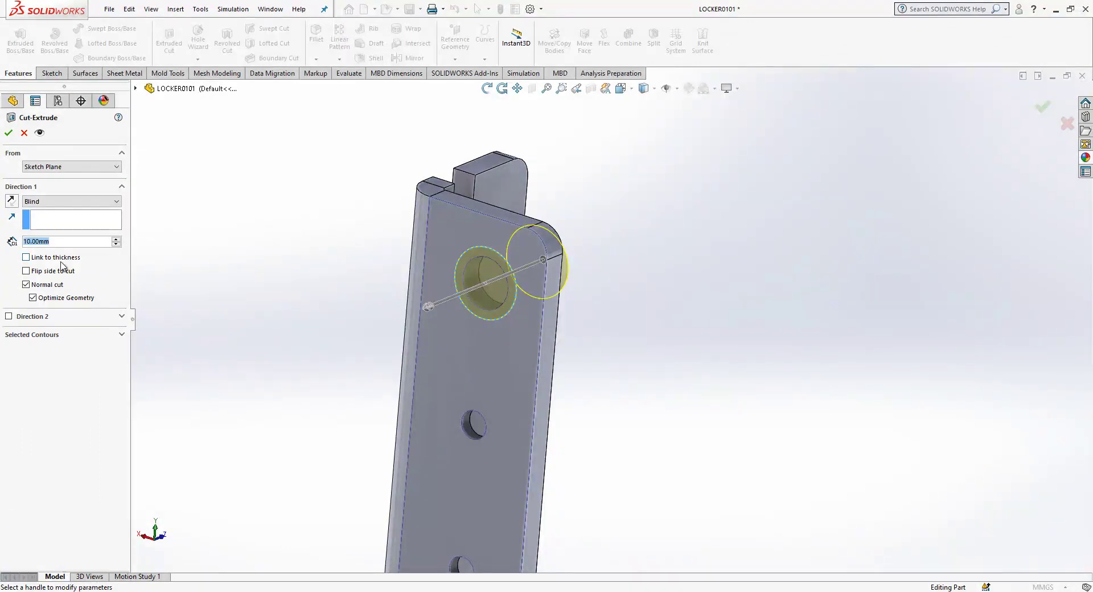
type("1.5")
key("Return")
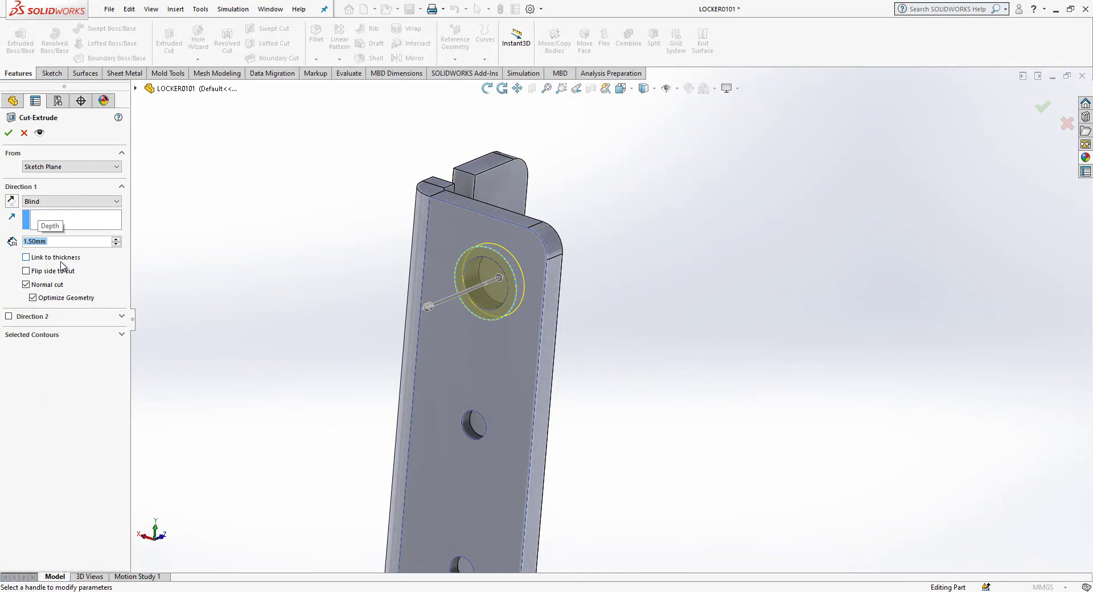
key("Return")
Step: Save and close LOCKER0101 and return to the updated LOCKER0100 assembly
scroll(501, 288, "down", 1)
mouse_move(501, 287)
middle_mouse_down()
mouse_move(473, 300)
mouse_move(484, 296)
middle_mouse_up()
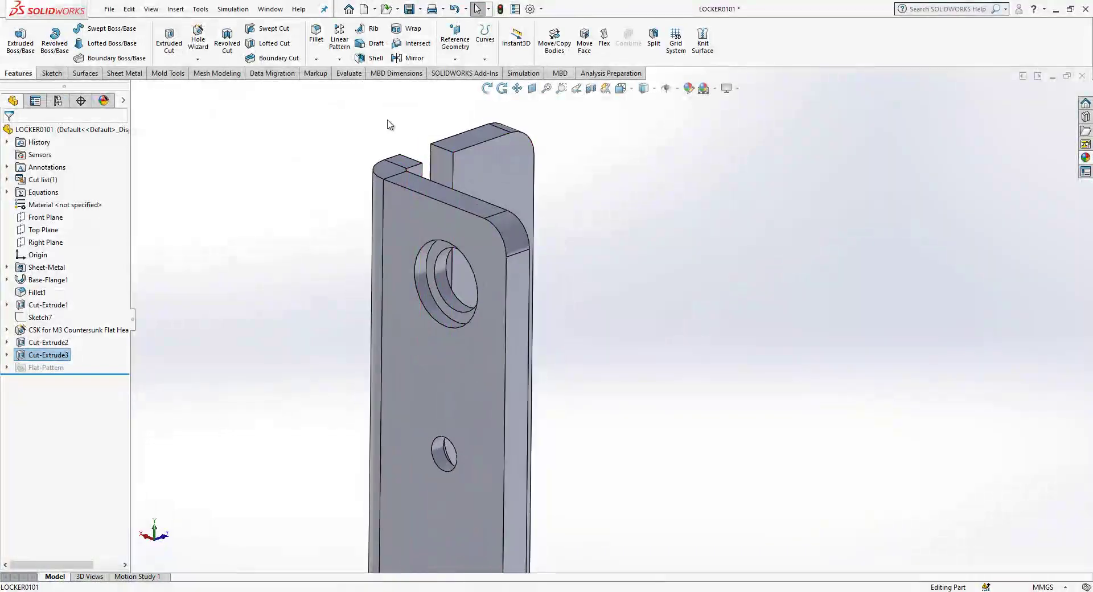
left_click(1080, 76)
left_click(85, 63)
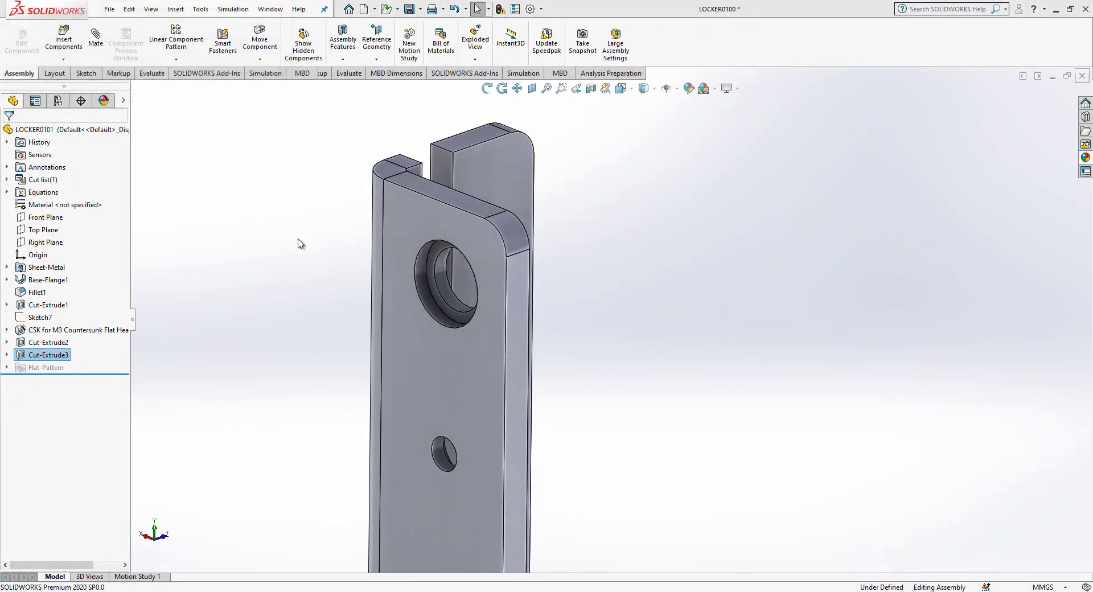
scroll(620, 314, "down", 5)
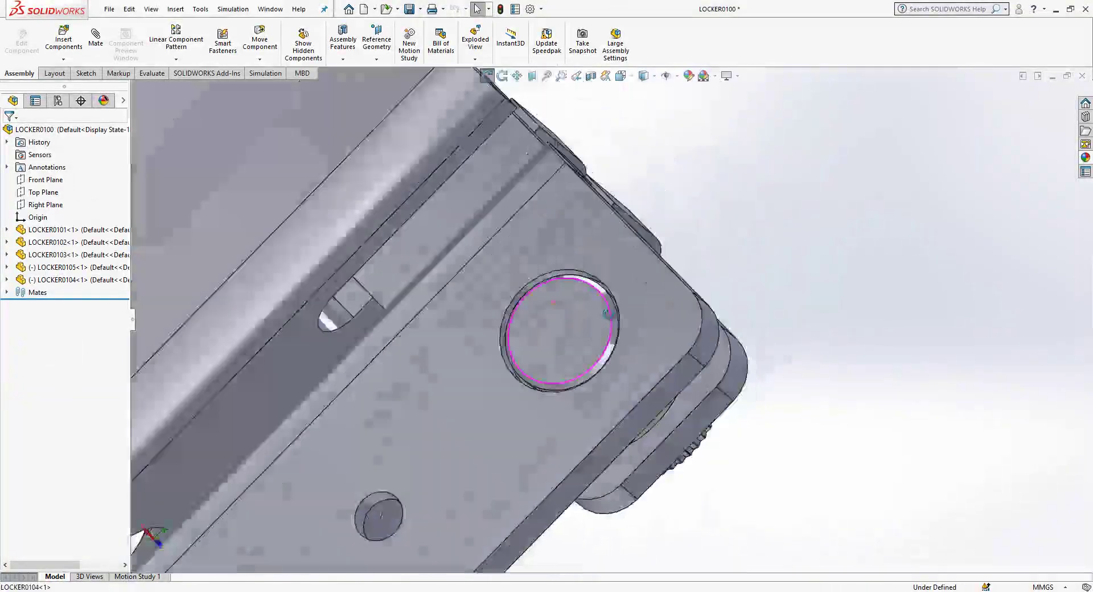
scroll(620, 314, "up", 5)
Step: Add a parallel mate between the Front Plane of LOCKER0104 and the narrow side face of LOCKER0101's flange
left_click(577, 330)
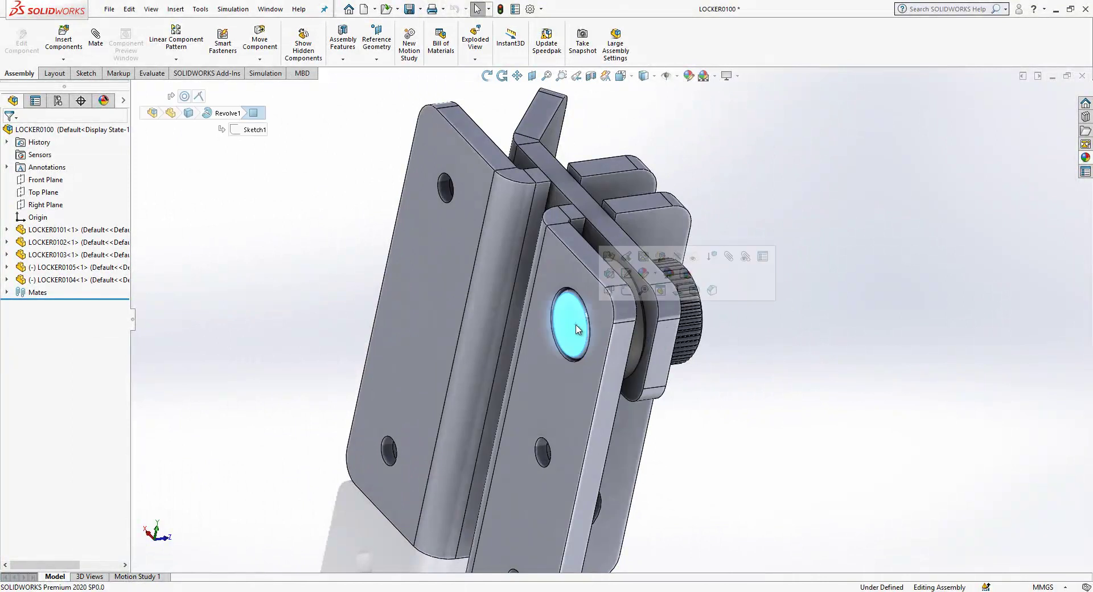
left_click(6, 279)
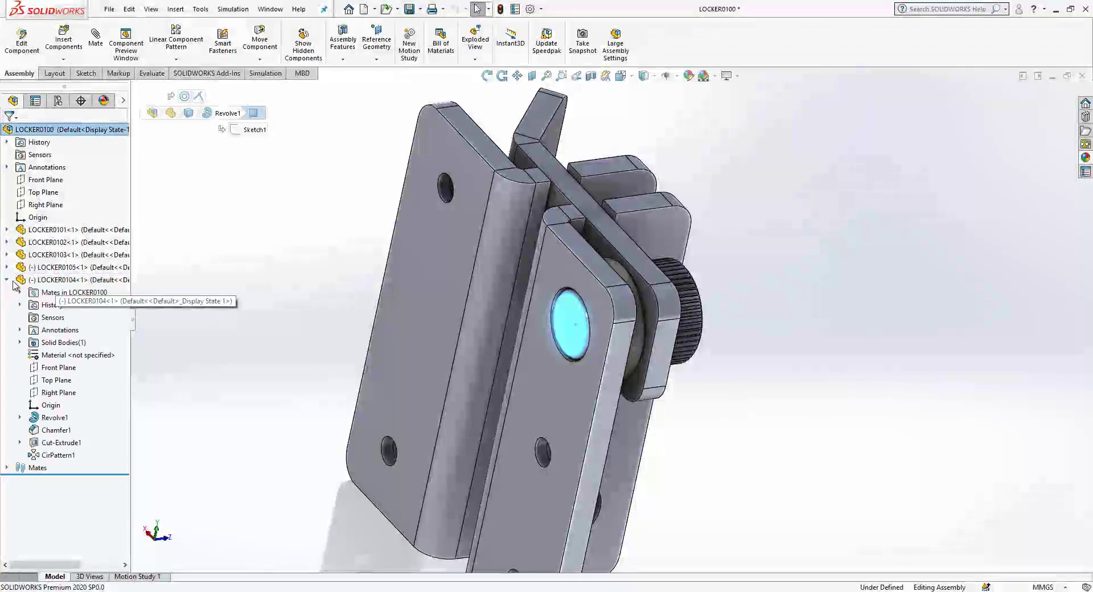
left_click(48, 369)
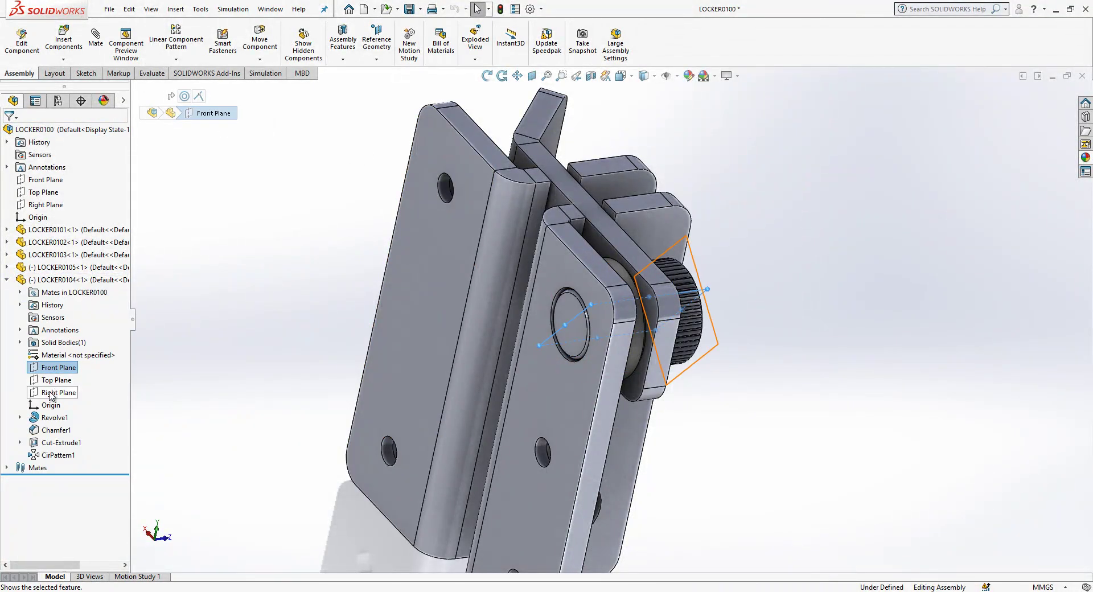
left_click(609, 375)
left_click(611, 378)
left_click(757, 388)
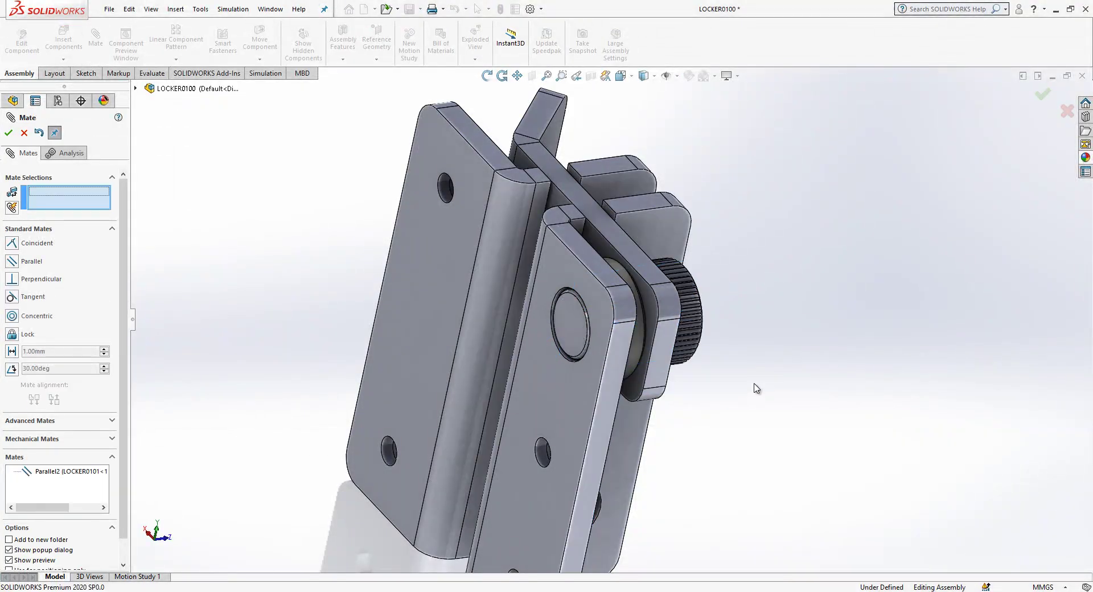
key("Escape")
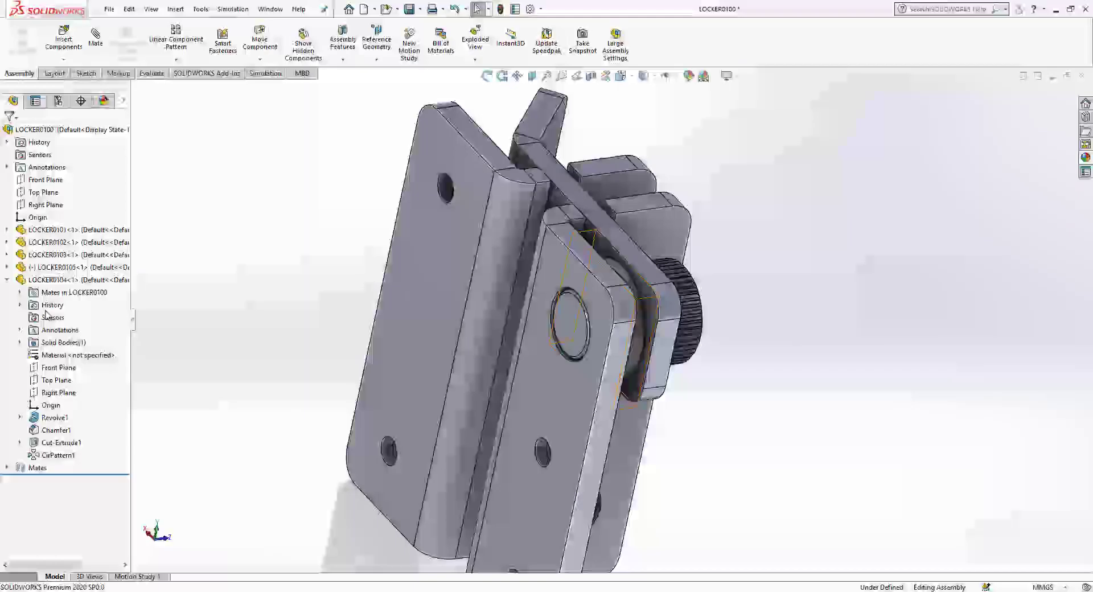
Step: Create a planar section view of the assembly through the Front Plane of LOCKER0104
left_click(58, 367)
left_click(590, 76)
scroll(630, 316, "down", 3)
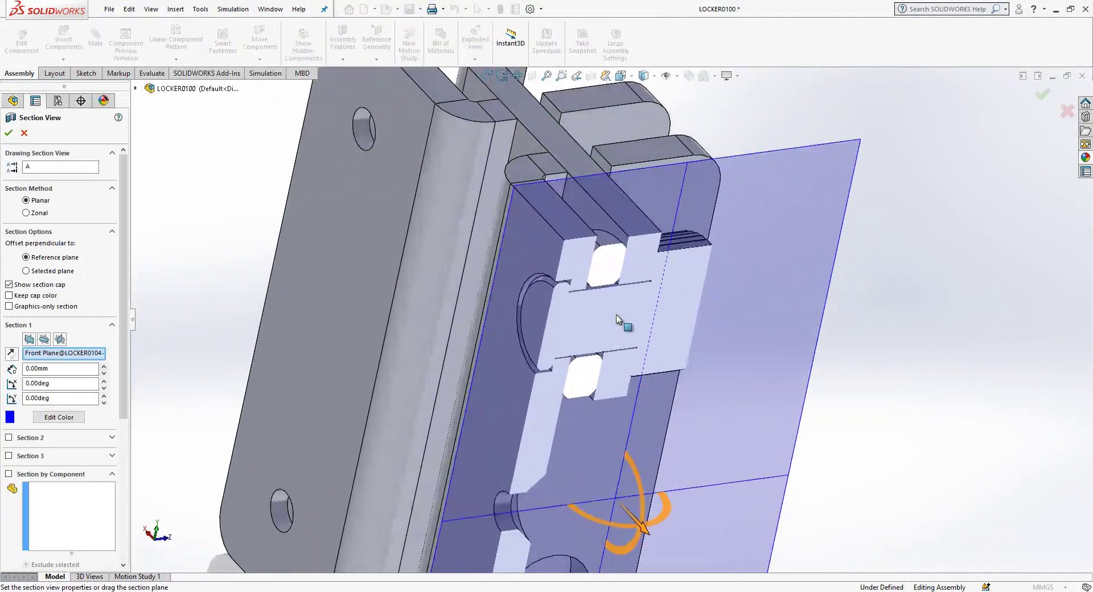
right_click(618, 317)
Step: Examine how the sectioned LOCKER0104 pin seats in the recessed hole of LOCKER0101, and turn off the section view
scroll(602, 306, "down", 2)
middle_click_drag(602, 305, 599, 225)
scroll(552, 249, "down", 2)
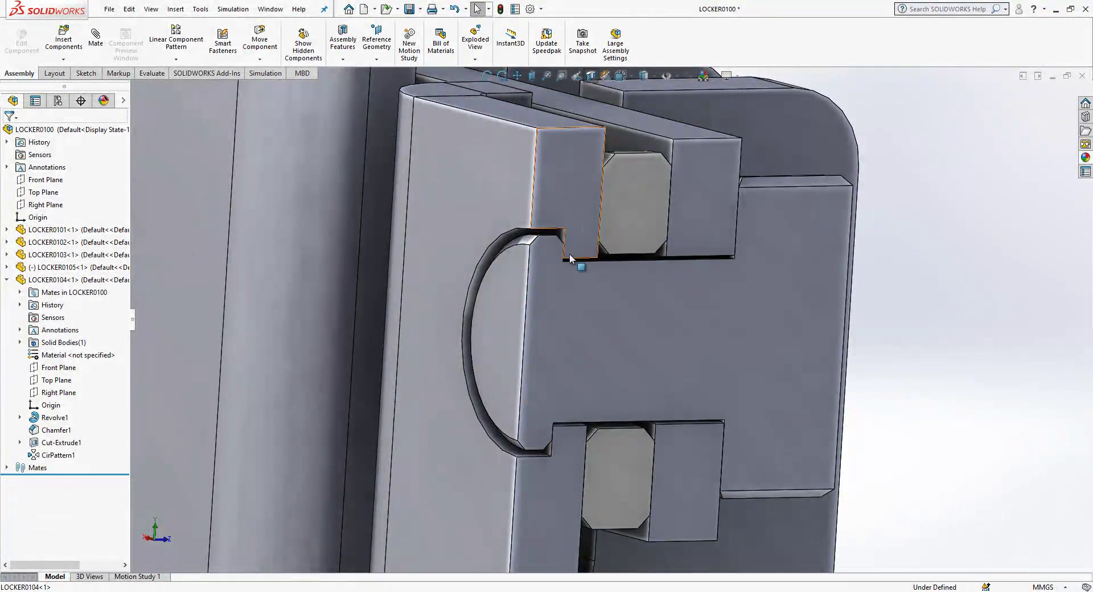
middle_click_drag(572, 260, 570, 300)
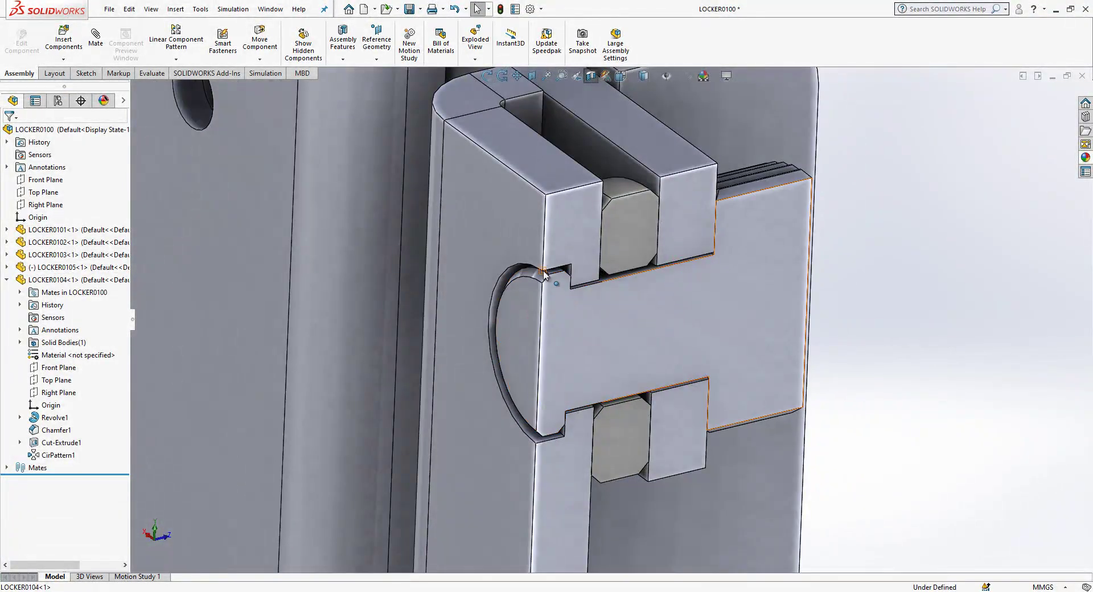
scroll(558, 277, "down", 4)
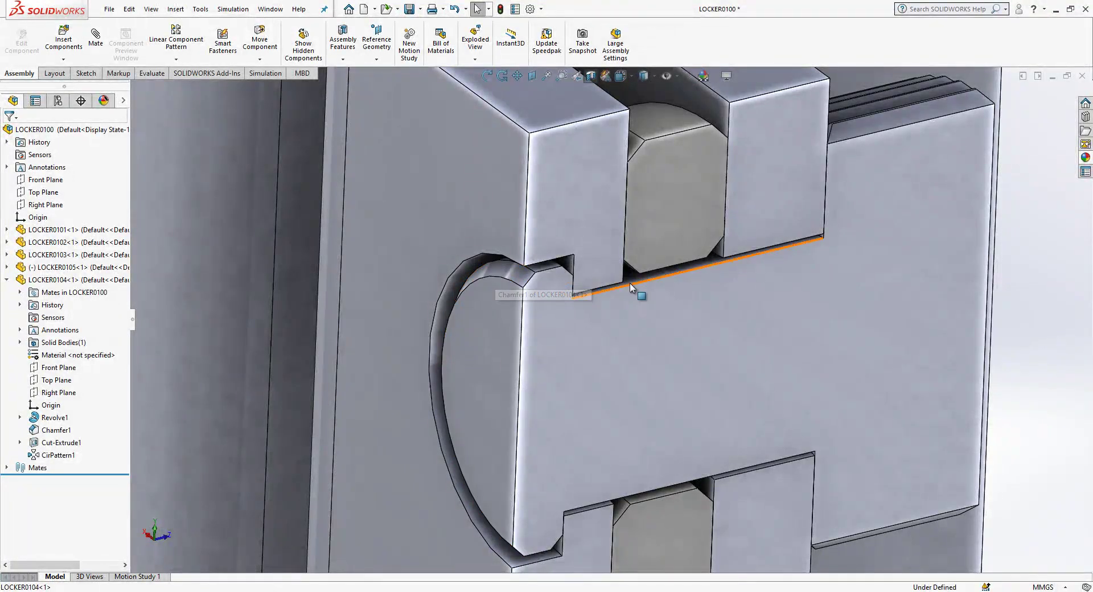
scroll(580, 300, "up", 2)
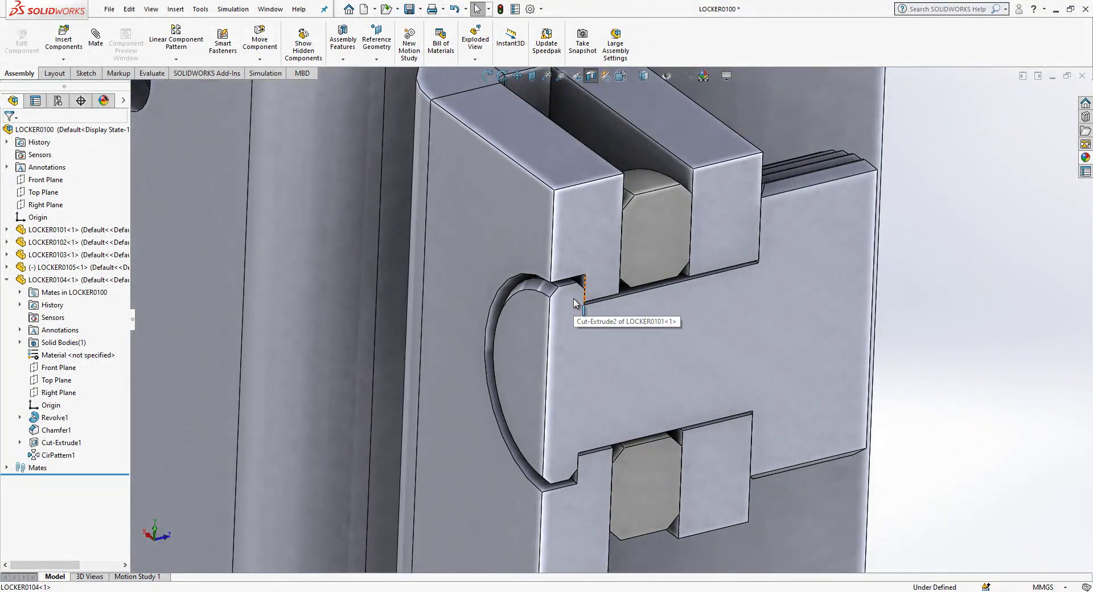
scroll(577, 303, "up", 2)
middle_click_drag(576, 302, 578, 364)
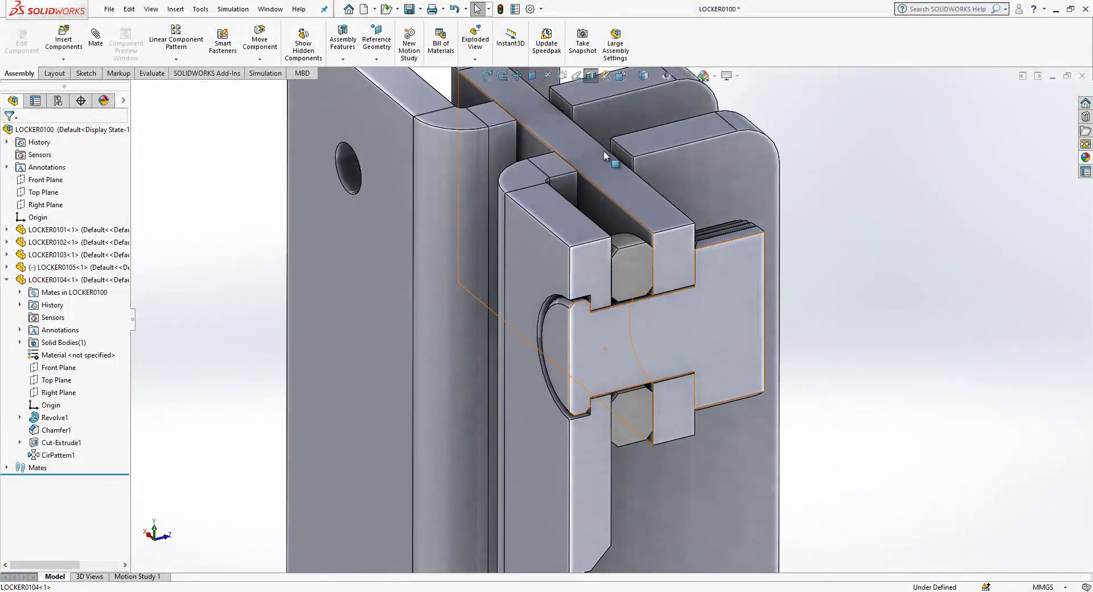
left_click(591, 76)
scroll(612, 320, "up", 3)
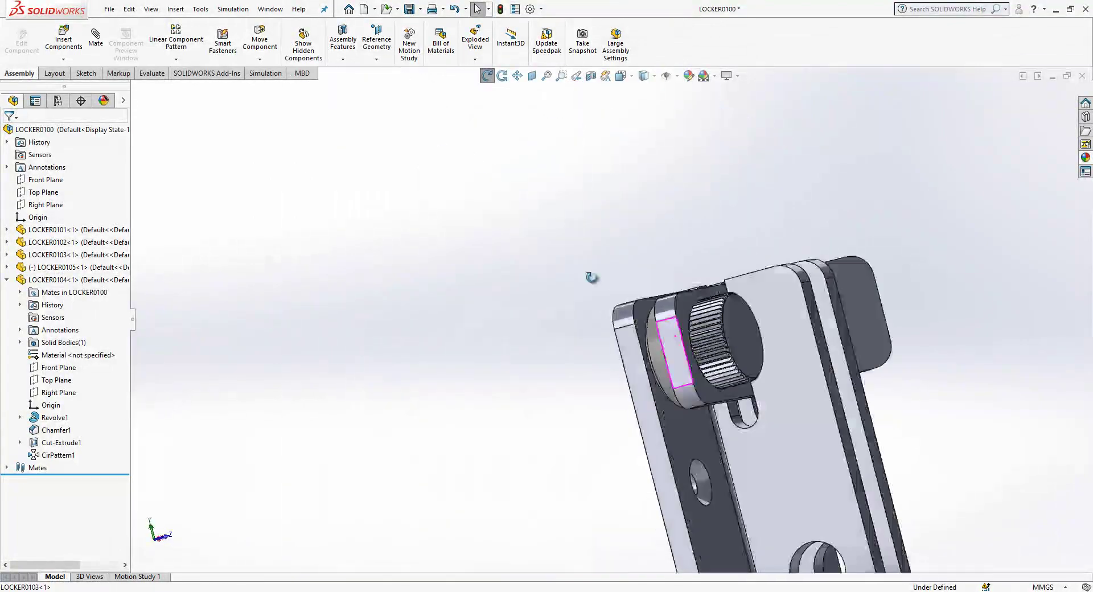